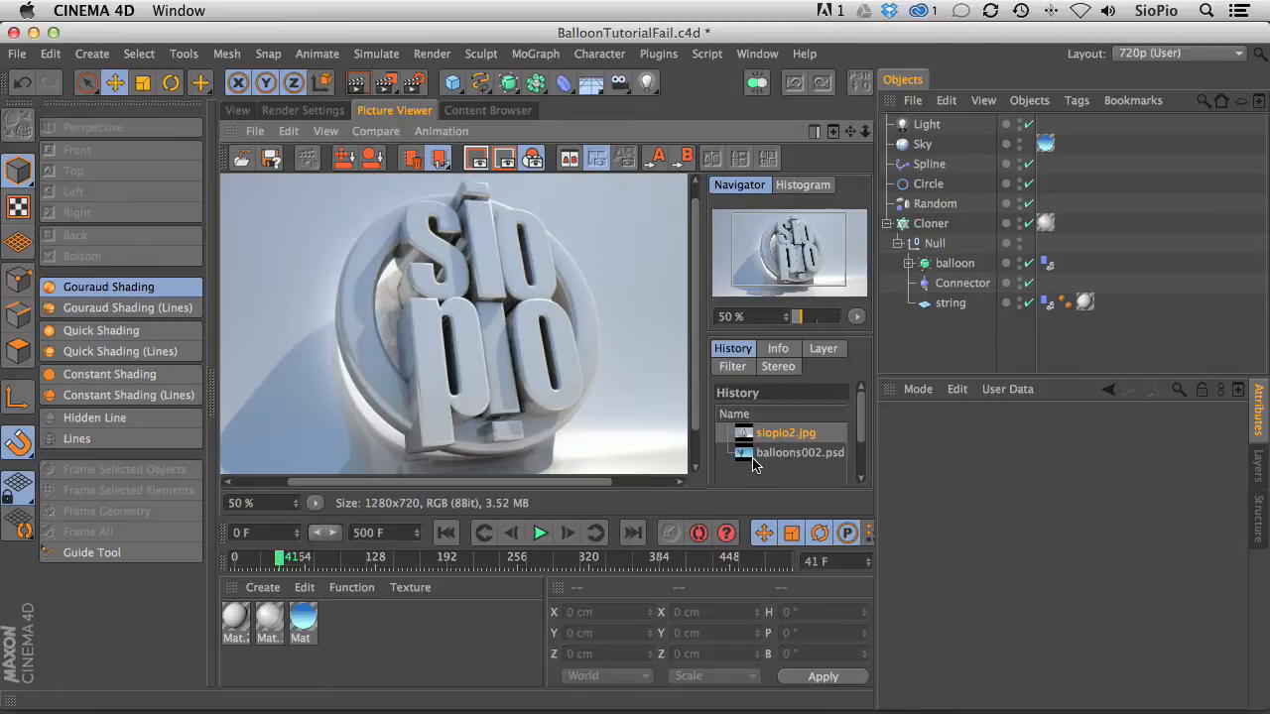
# - Examine the balloons002.psd render in the Picture Viewer at 100% zoom, from the balloons to their strings
pyautogui.click(759, 454)
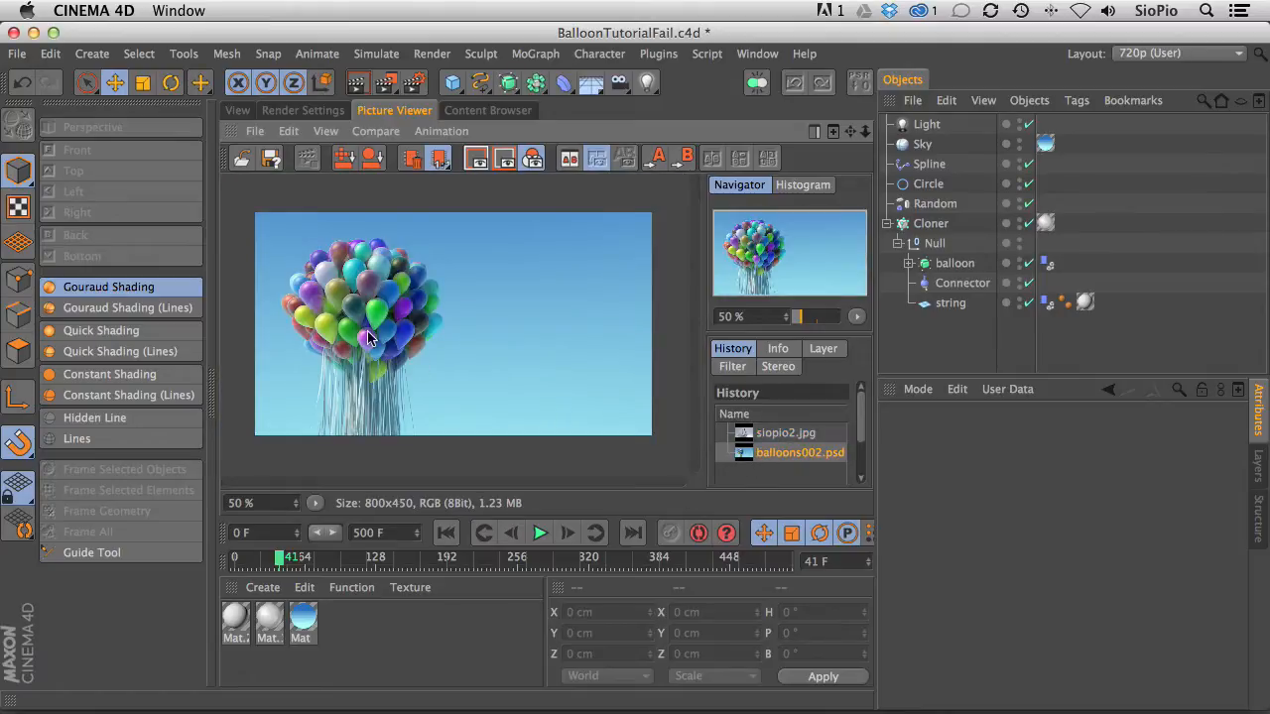
pyautogui.click(315, 505)
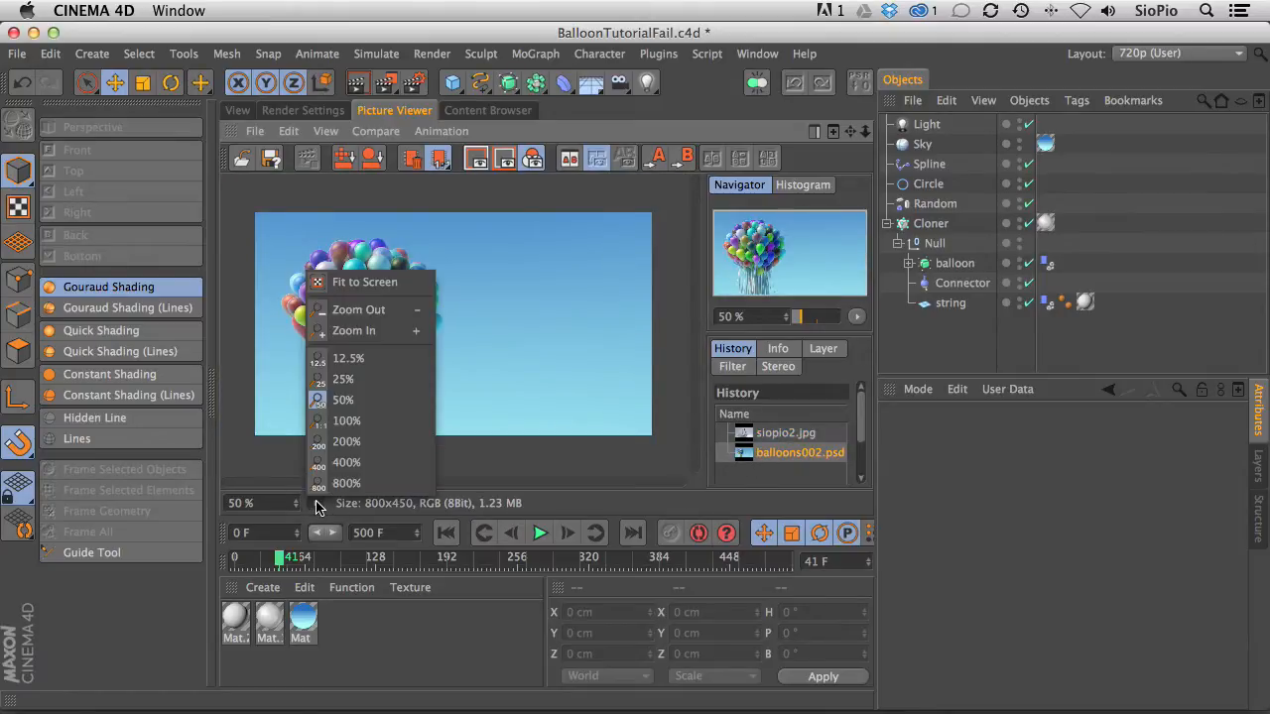
pyautogui.click(337, 420)
pyautogui.moveTo(316, 272); pyautogui.dragTo(457, 298)
pyautogui.moveTo(411, 397); pyautogui.dragTo(417, 304)
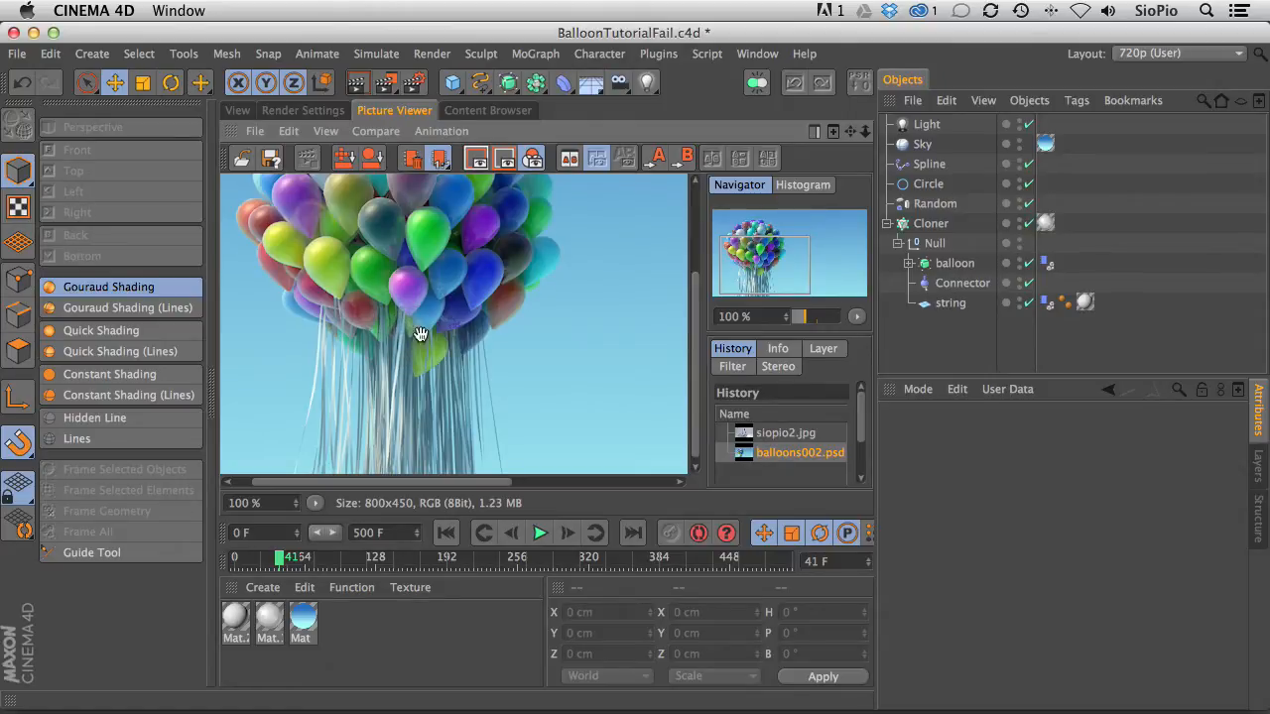
pyautogui.moveTo(401, 317); pyautogui.dragTo(395, 365)
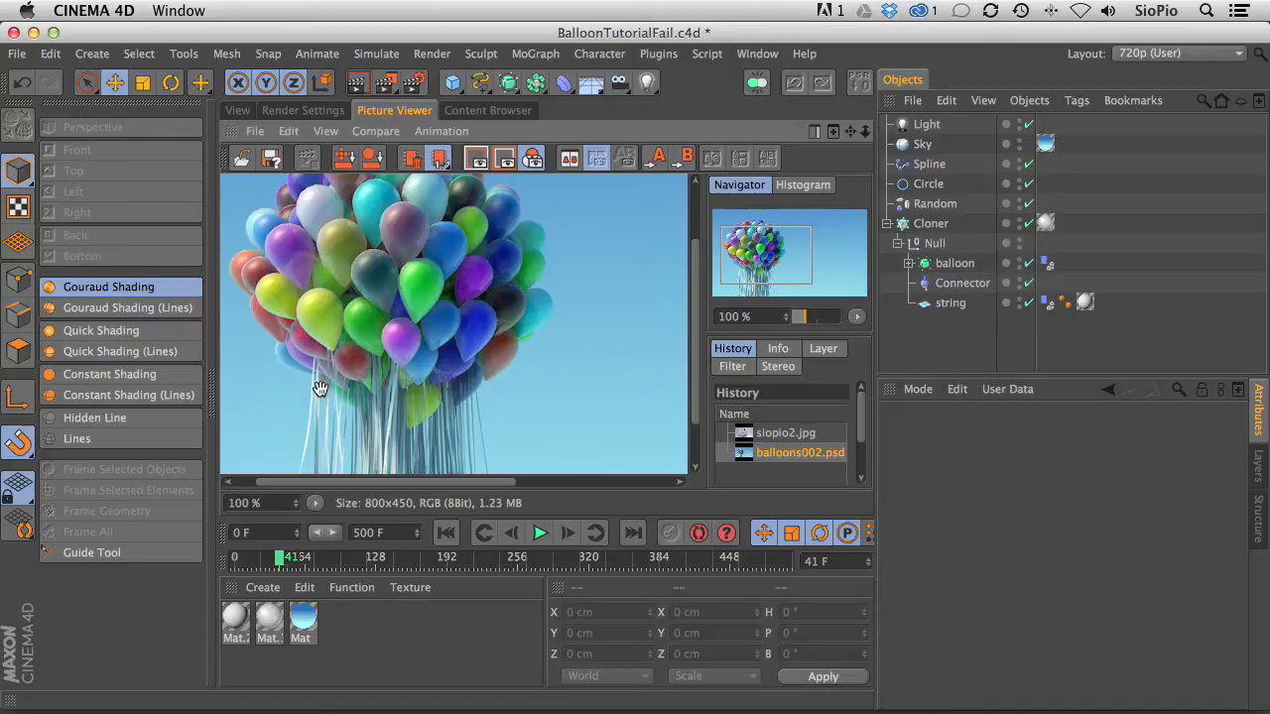
pyautogui.doubleClick(944, 285)
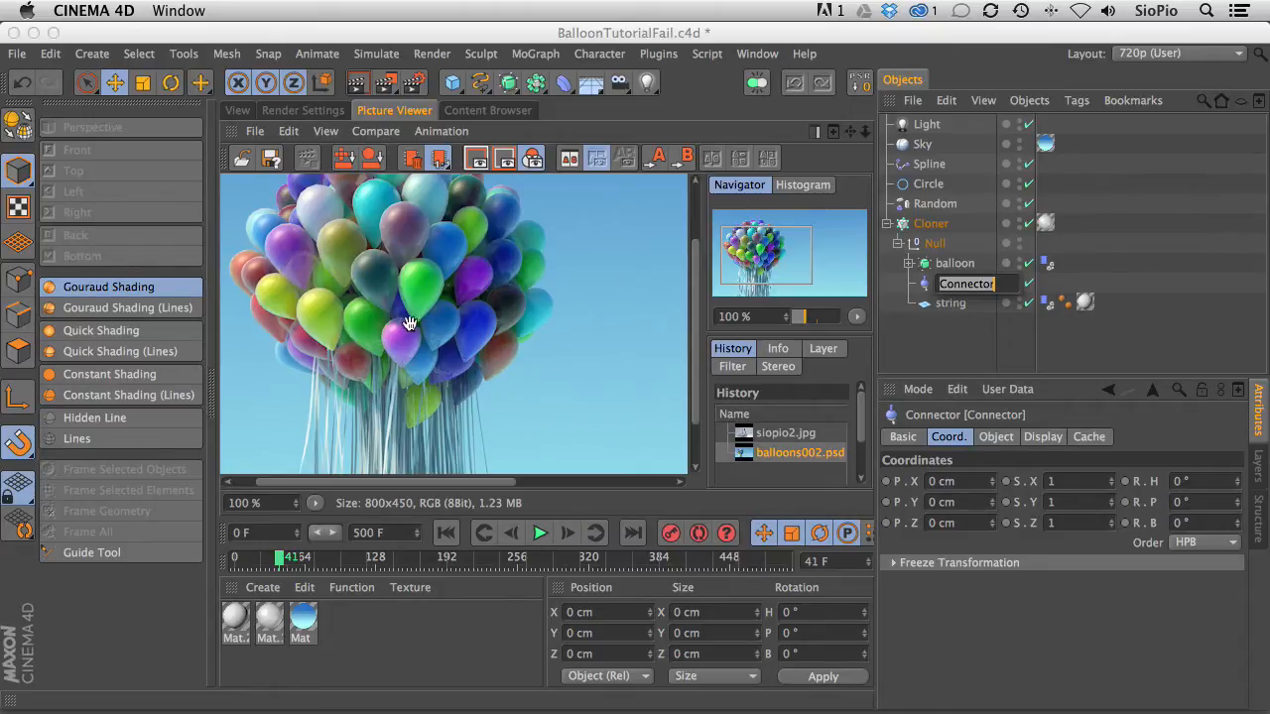
pyautogui.moveTo(398, 276); pyautogui.dragTo(418, 325)
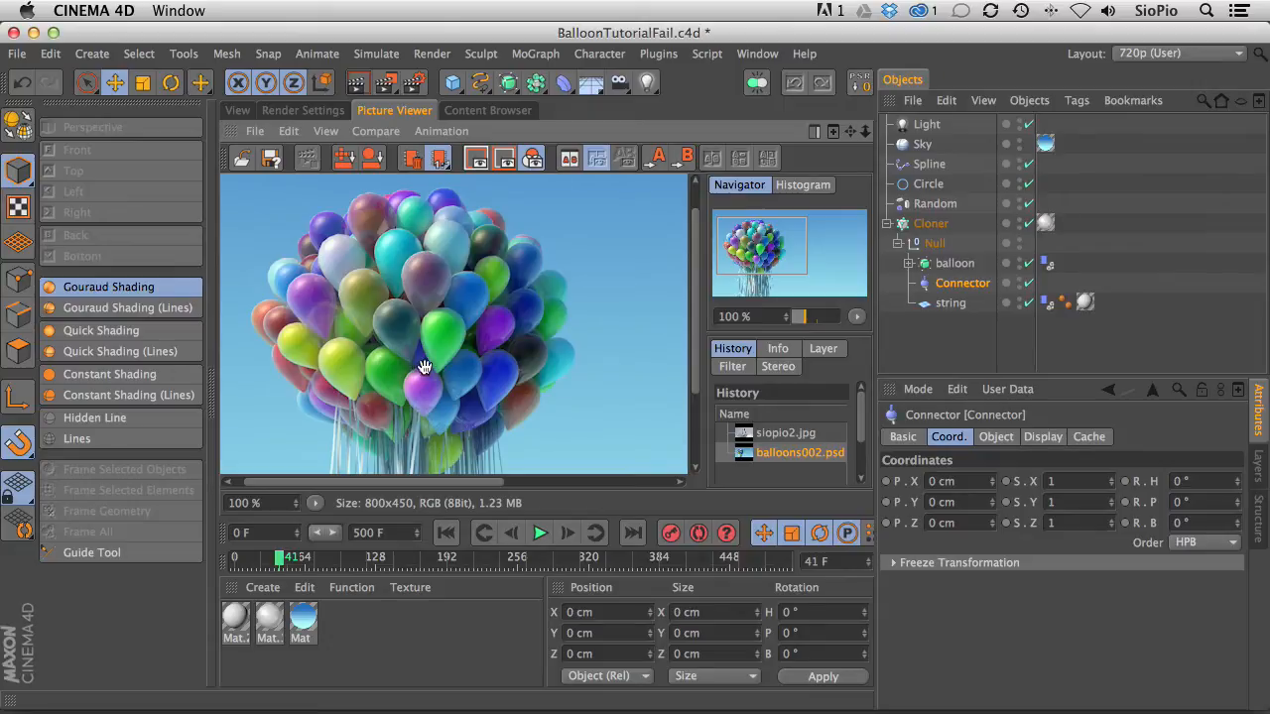
# - Set the render settings' anti-aliasing mode to Geometry
pyautogui.click(295, 111)
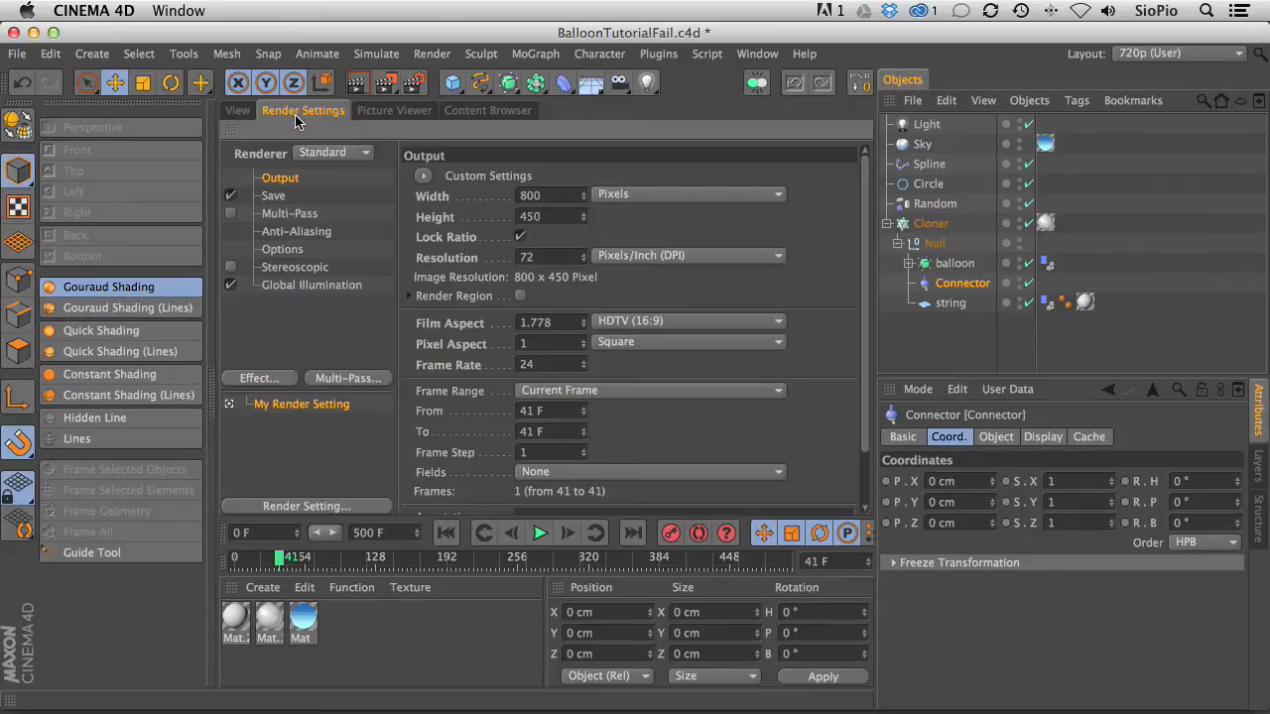
pyautogui.click(296, 232)
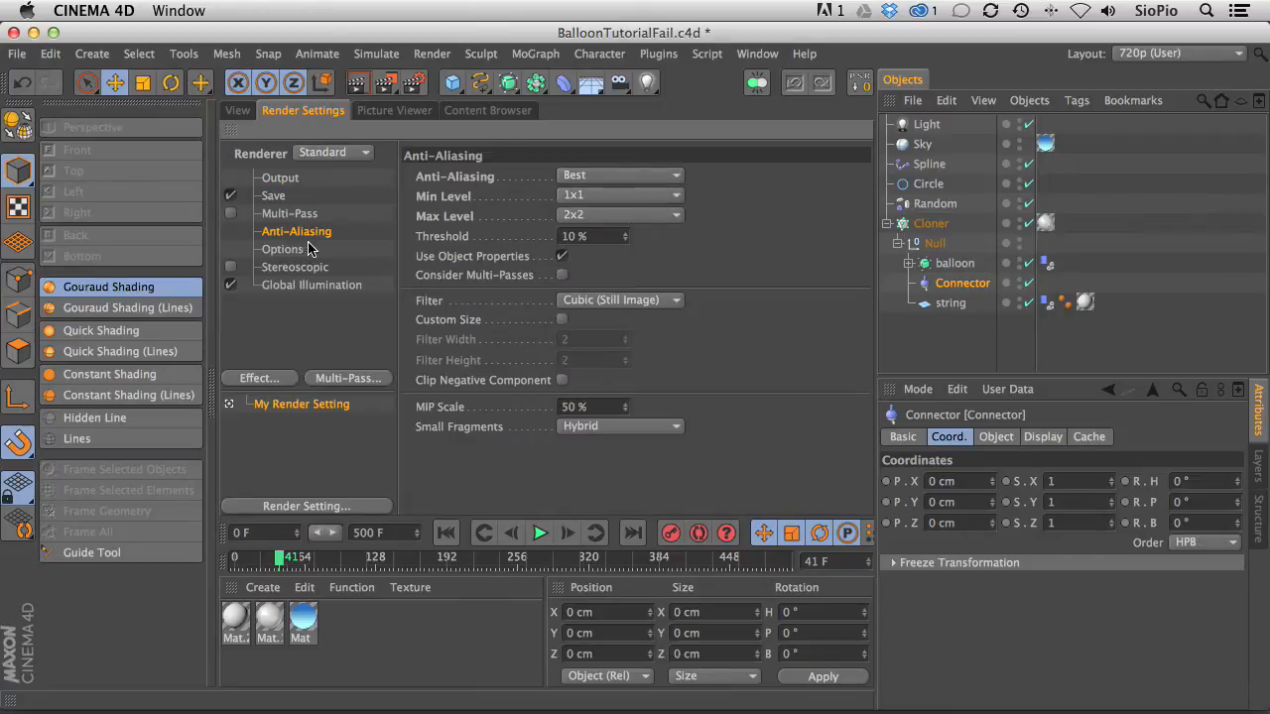
pyautogui.click(574, 176)
pyautogui.click(579, 216)
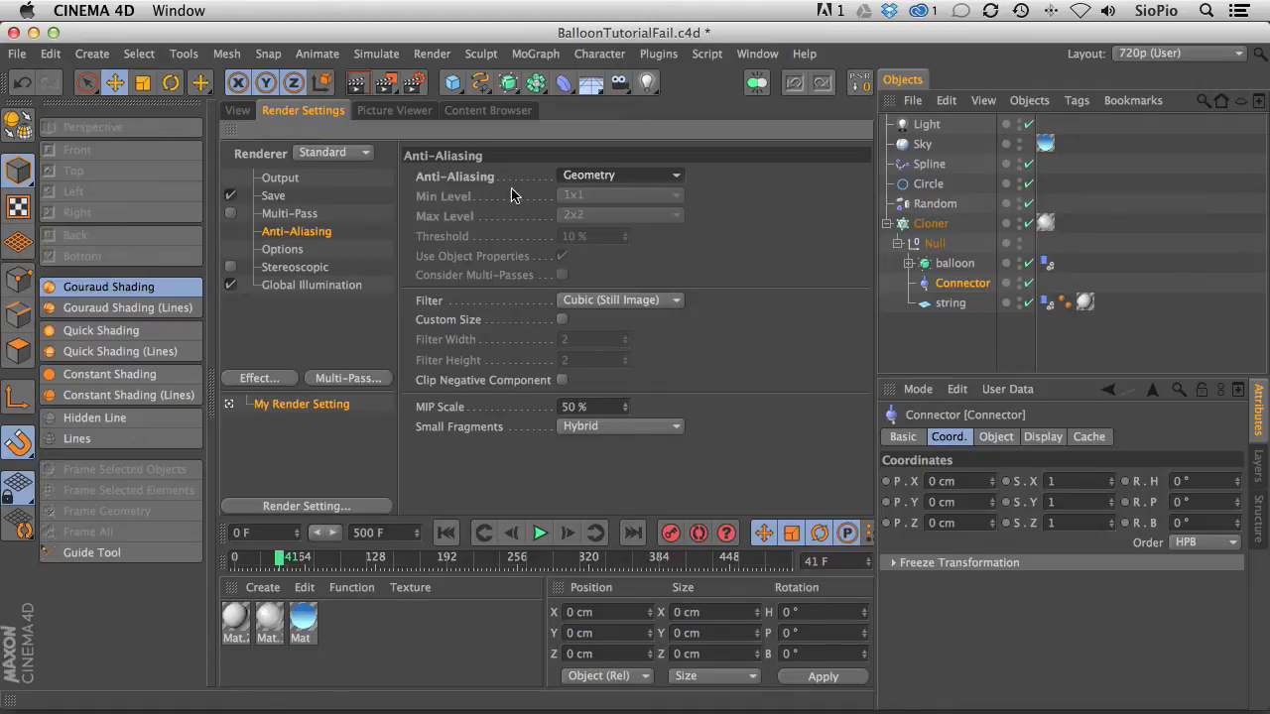
# - Reduce the Max Level of Best anti-aliasing to 1x1 and return the anti-aliasing mode to Geometry
pyautogui.click(588, 177)
pyautogui.click(581, 234)
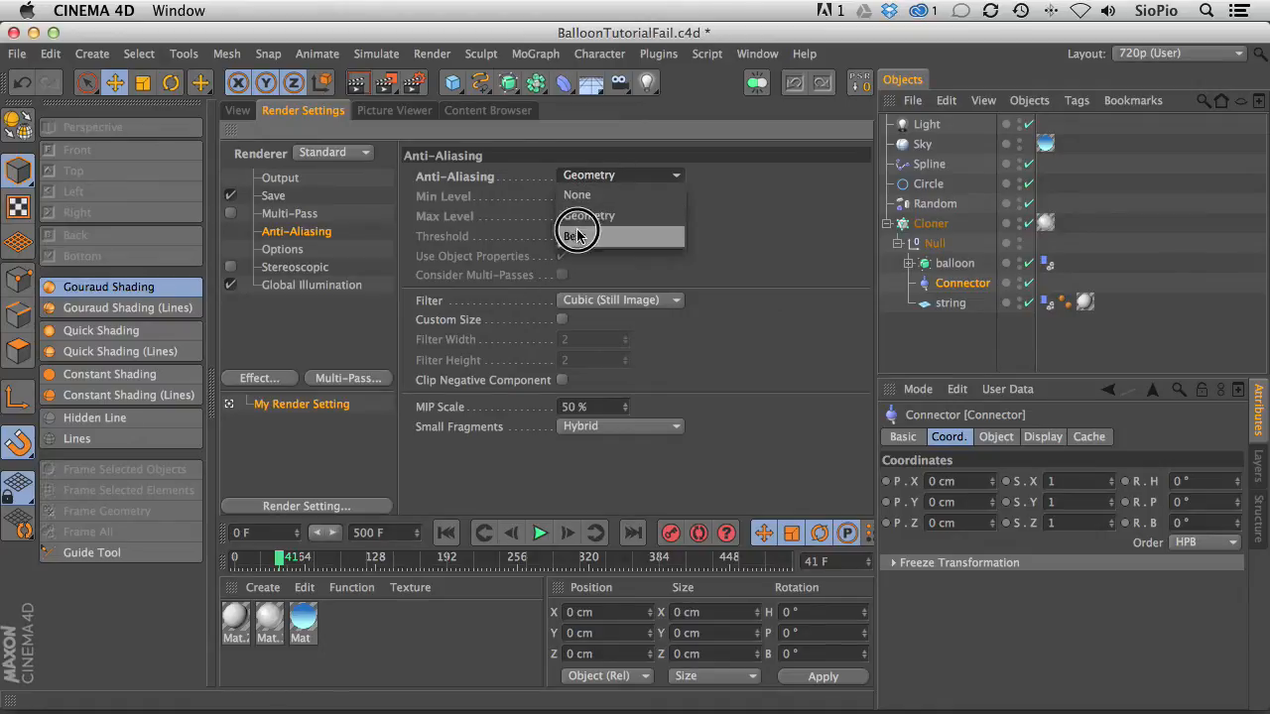
pyautogui.click(578, 218)
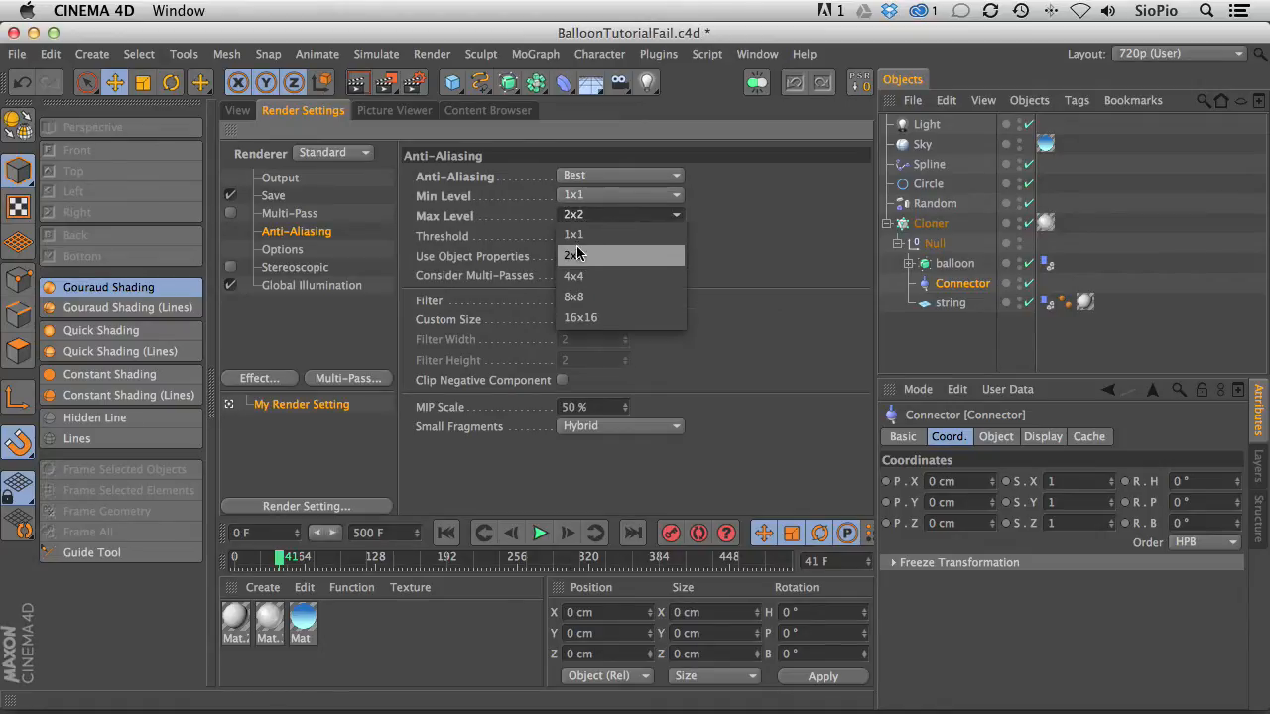
pyautogui.click(575, 215)
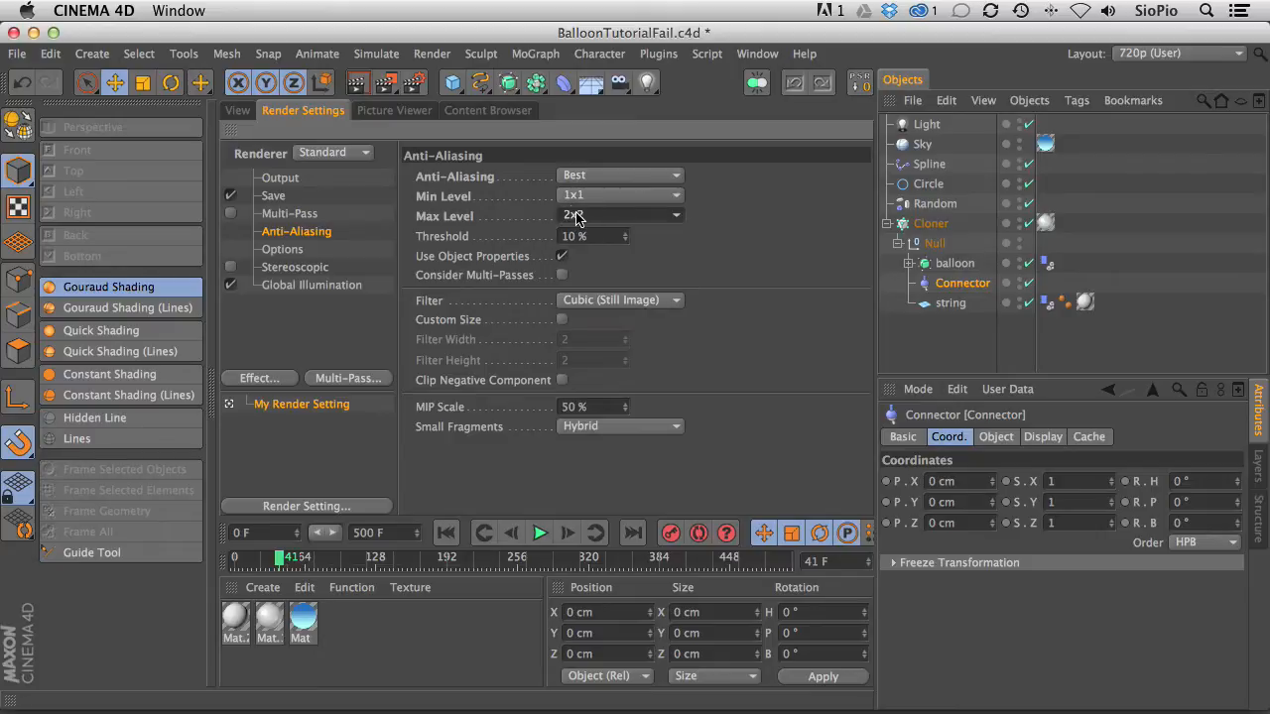
pyautogui.click(577, 216)
pyautogui.click(579, 238)
pyautogui.click(561, 183)
pyautogui.click(564, 211)
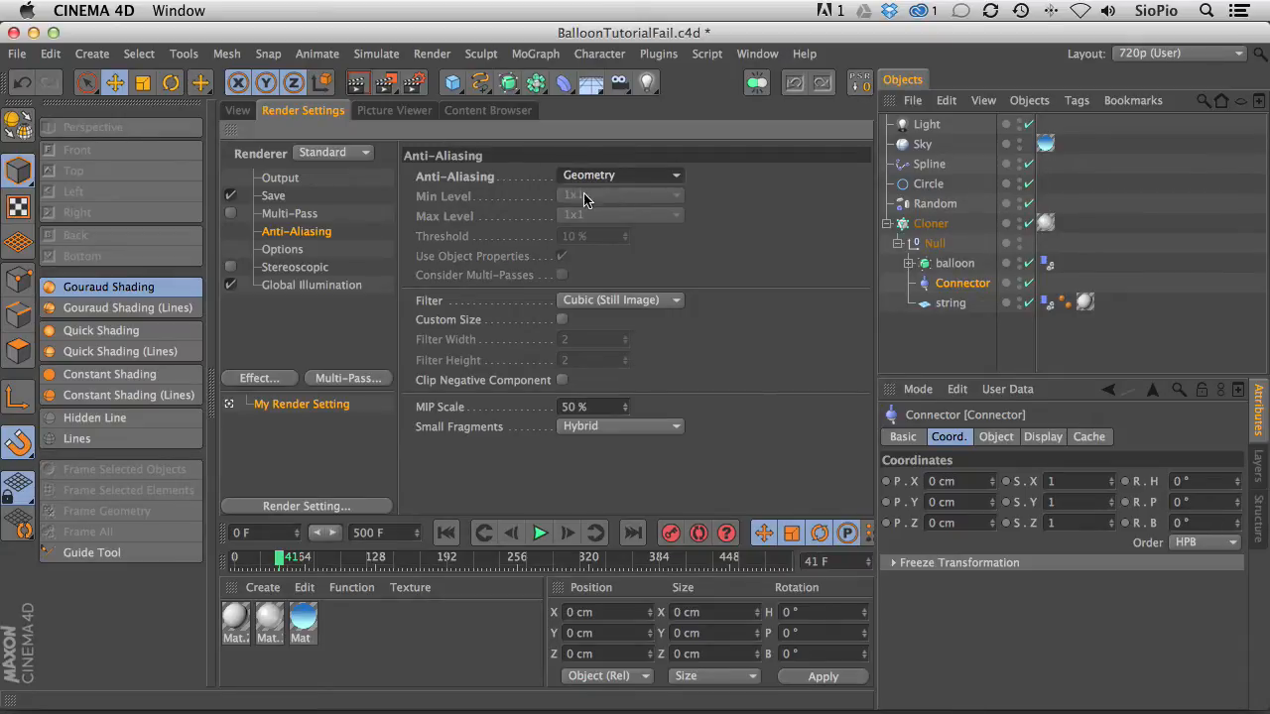
# - Turn off the Transparency channel of the balloon material Mat.1
pyautogui.doubleClick(268, 622)
pyautogui.click(347, 297)
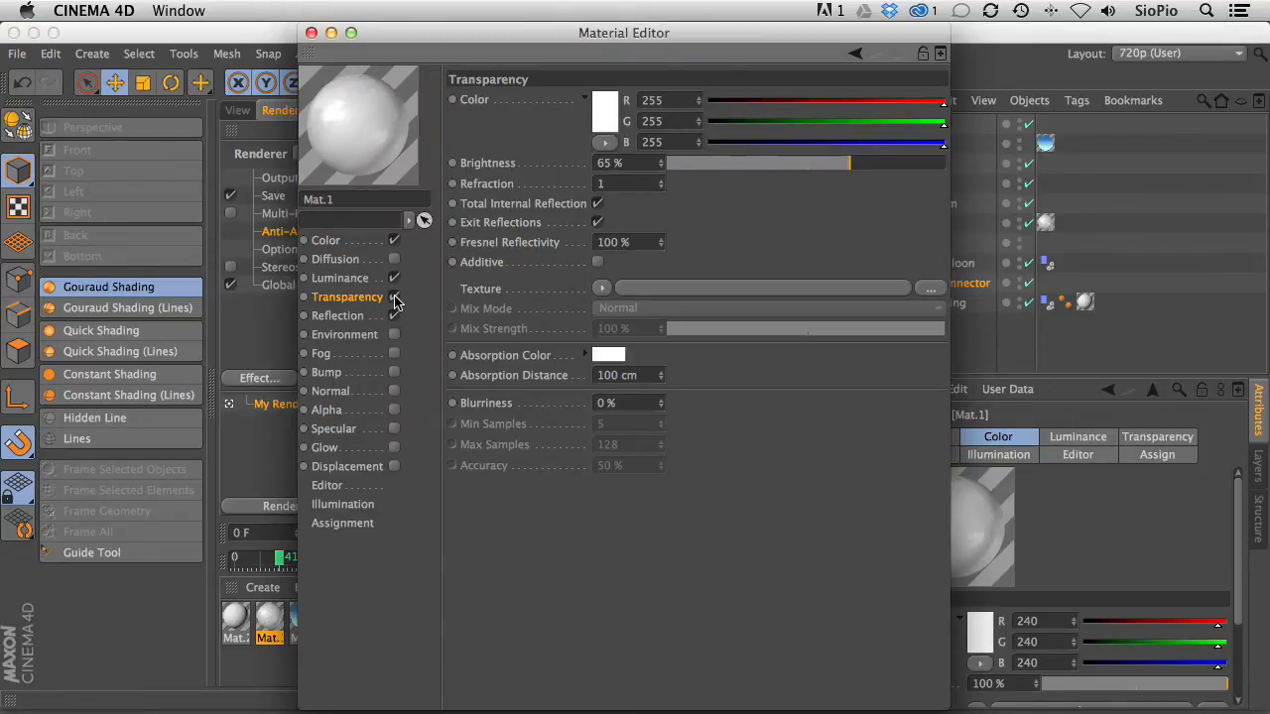
pyautogui.click(394, 296)
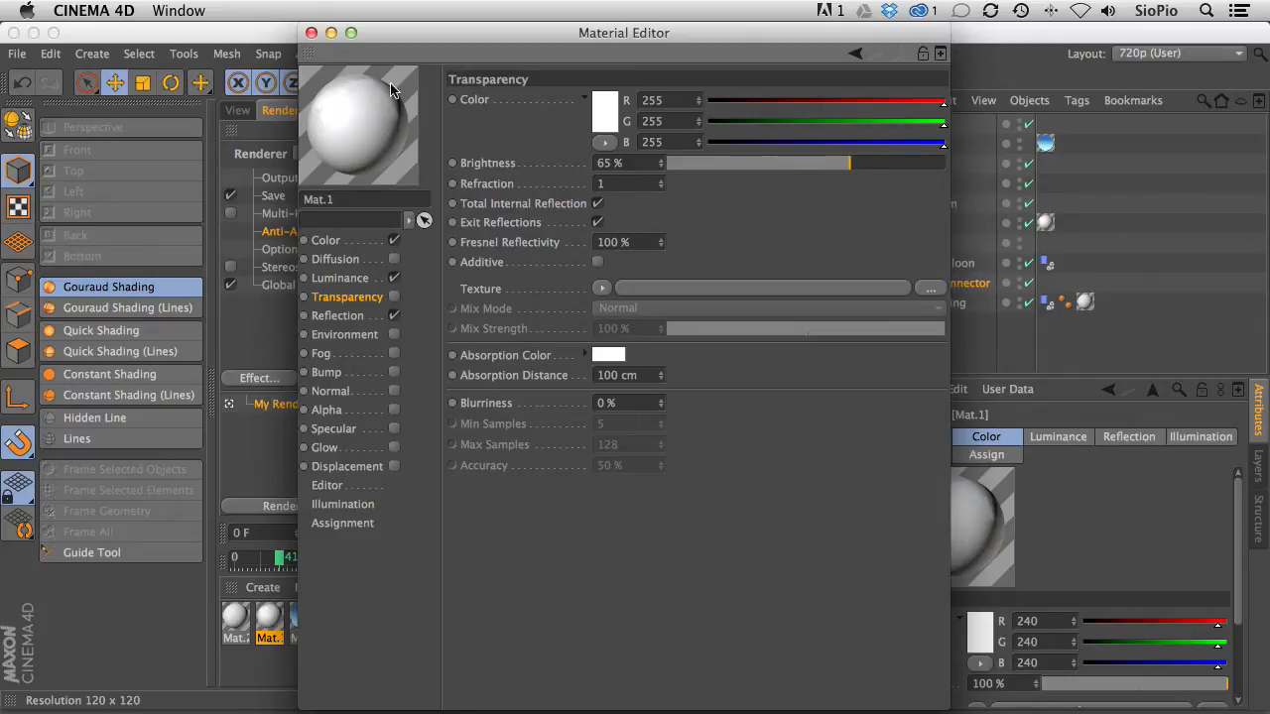
# - Enable Mat.1's Alpha channel with a Color shader texture and set the shader's brightness to 50%
pyautogui.click(333, 410)
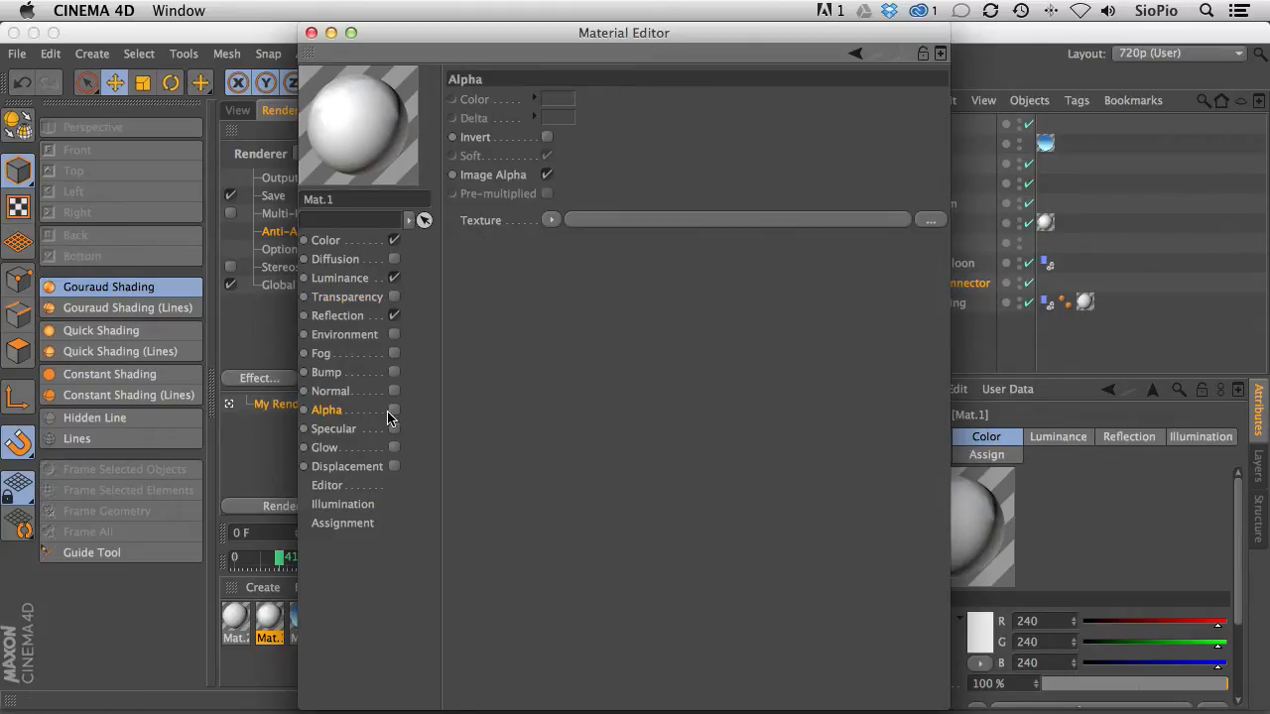
pyautogui.click(394, 411)
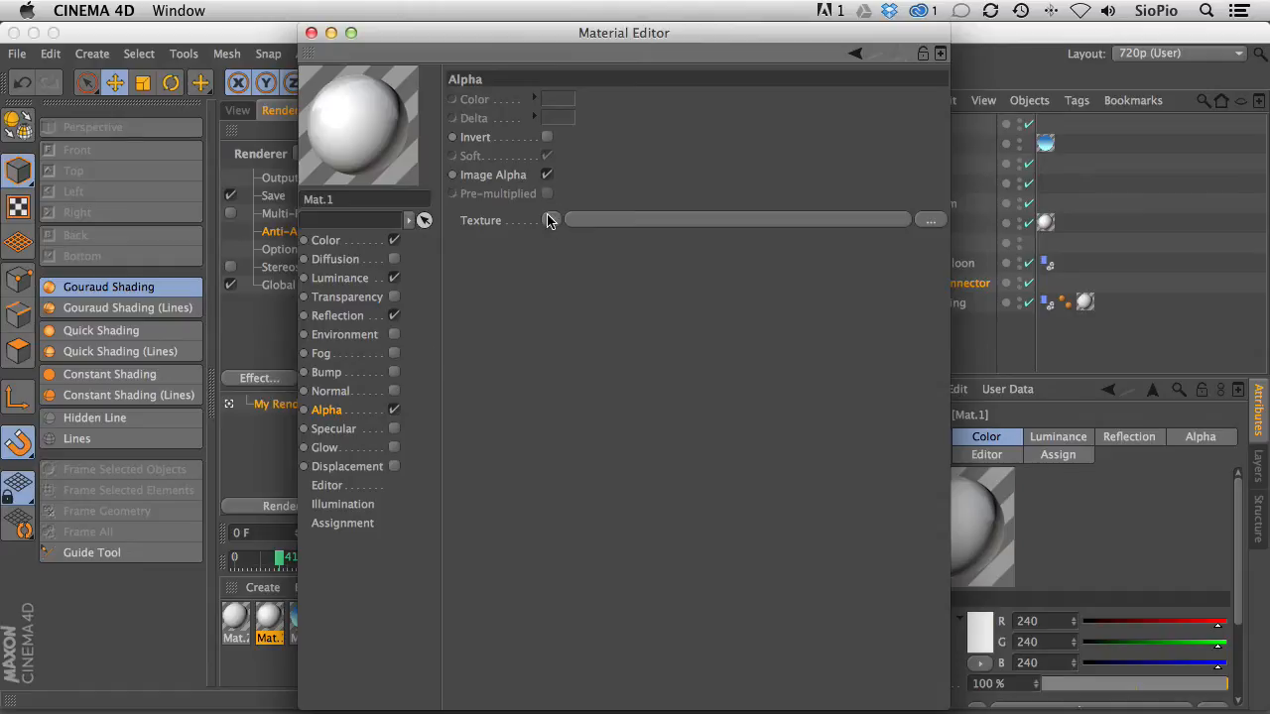
pyautogui.click(551, 220)
pyautogui.click(558, 395)
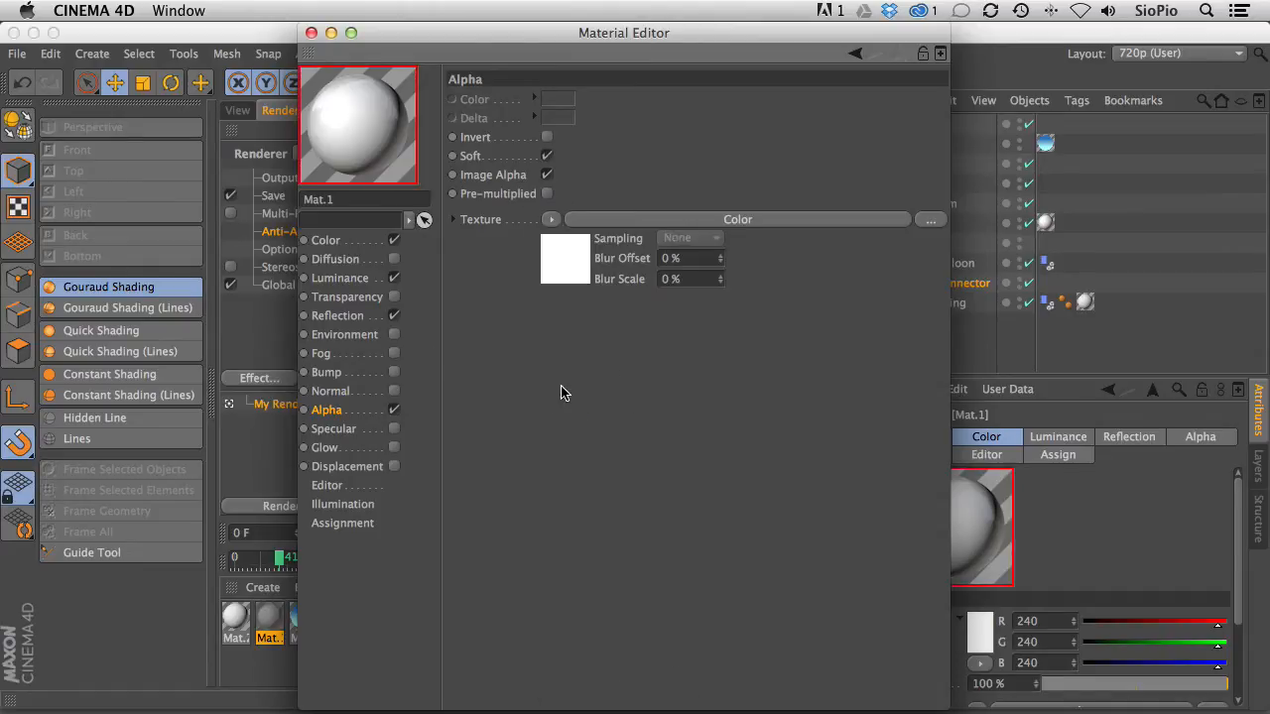
pyautogui.click(588, 256)
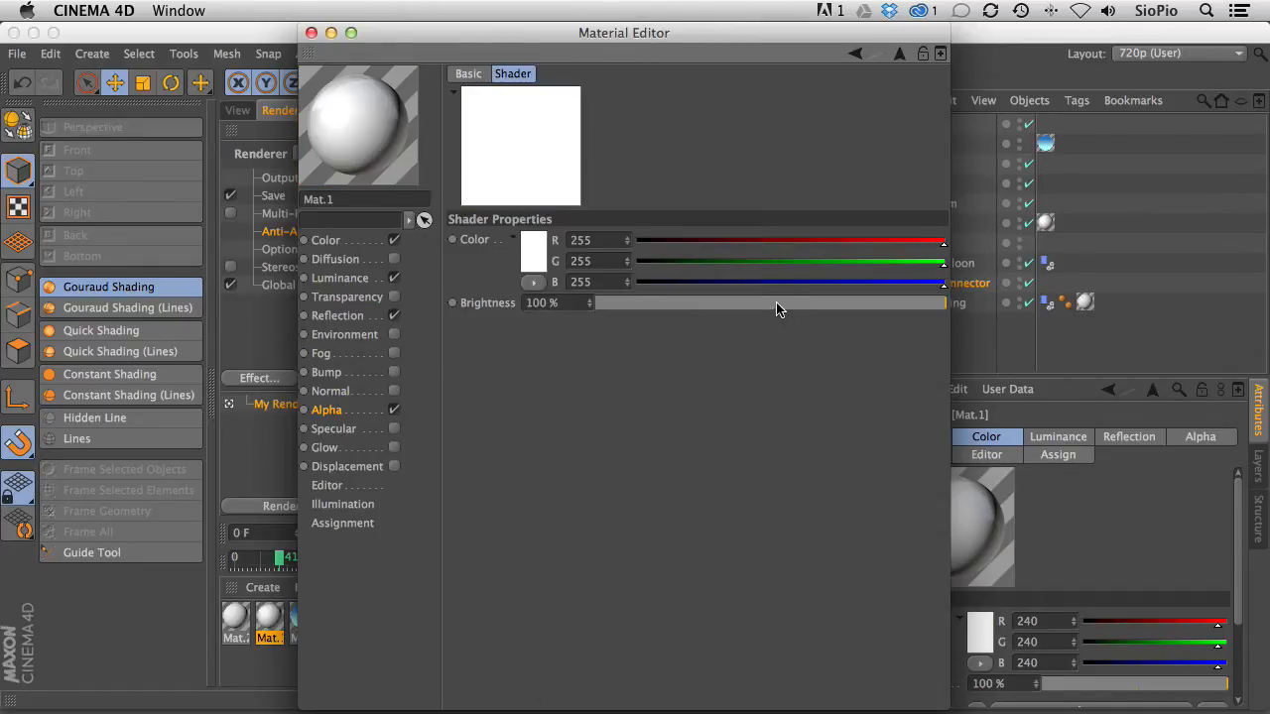
pyautogui.moveTo(777, 303); pyautogui.dragTo(771, 303)
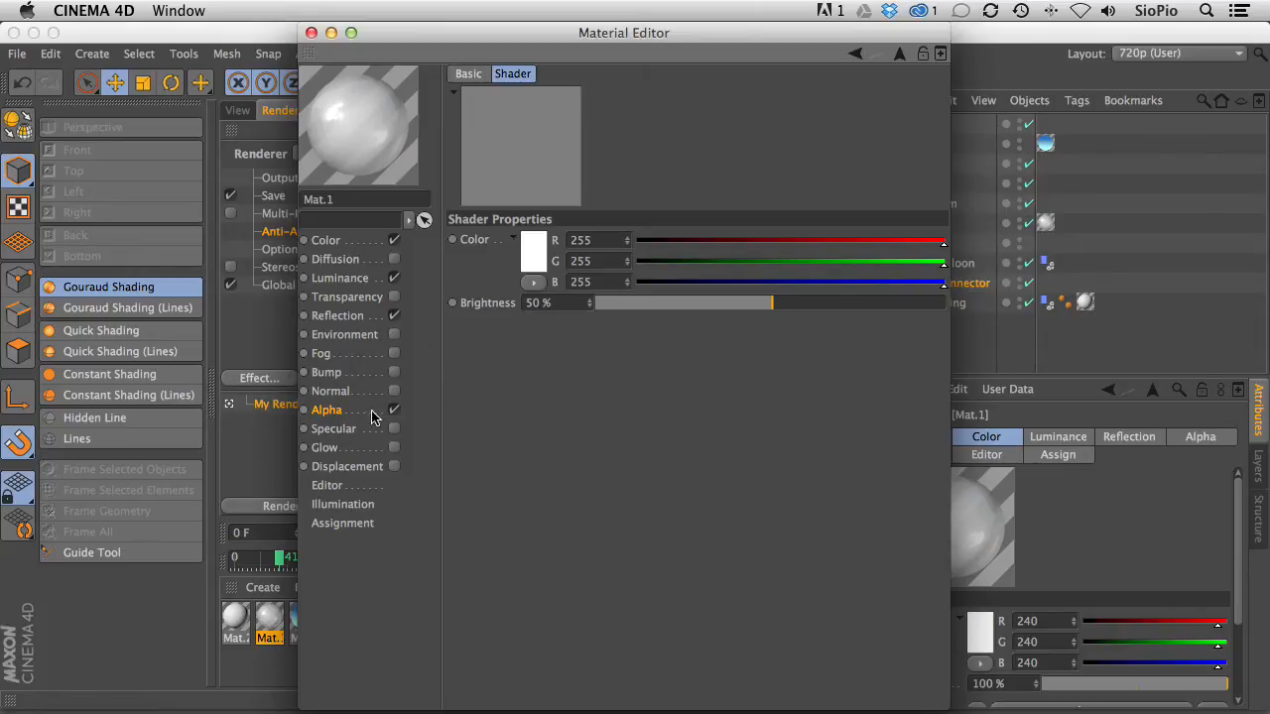
pyautogui.click(310, 32)
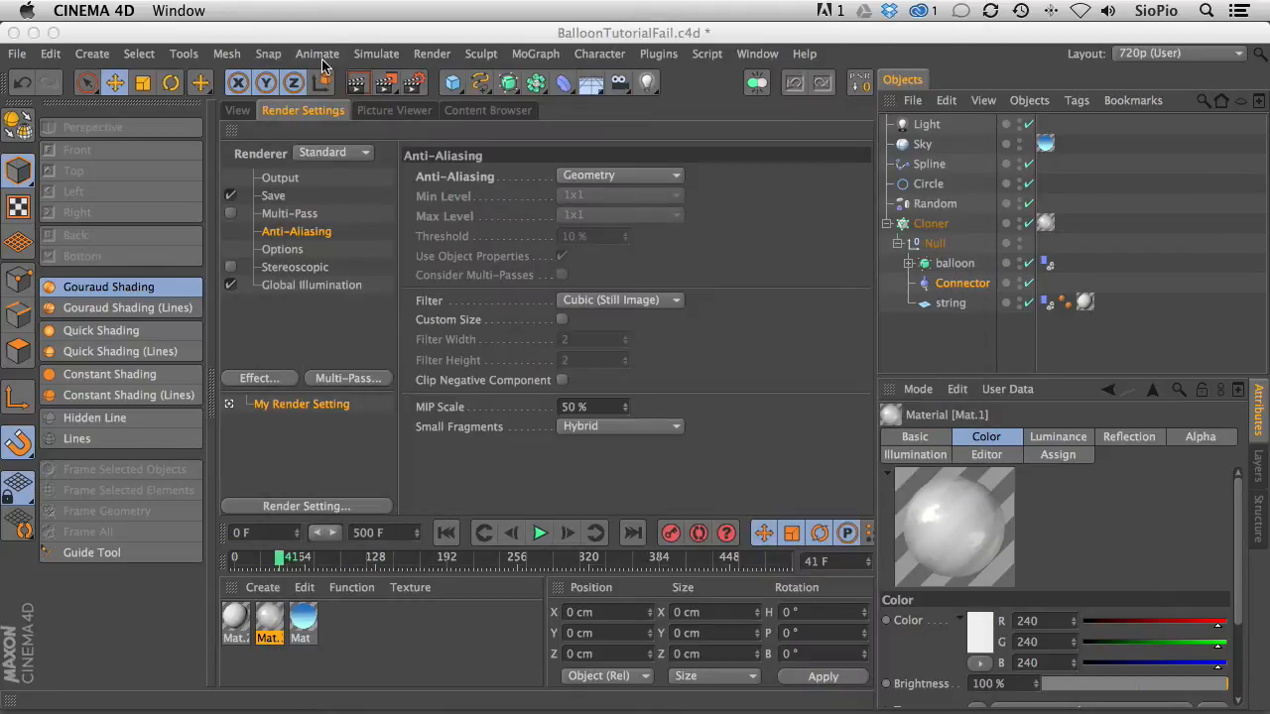
# - Remove the Global Illumination effect from the render settings
pyautogui.click(288, 286)
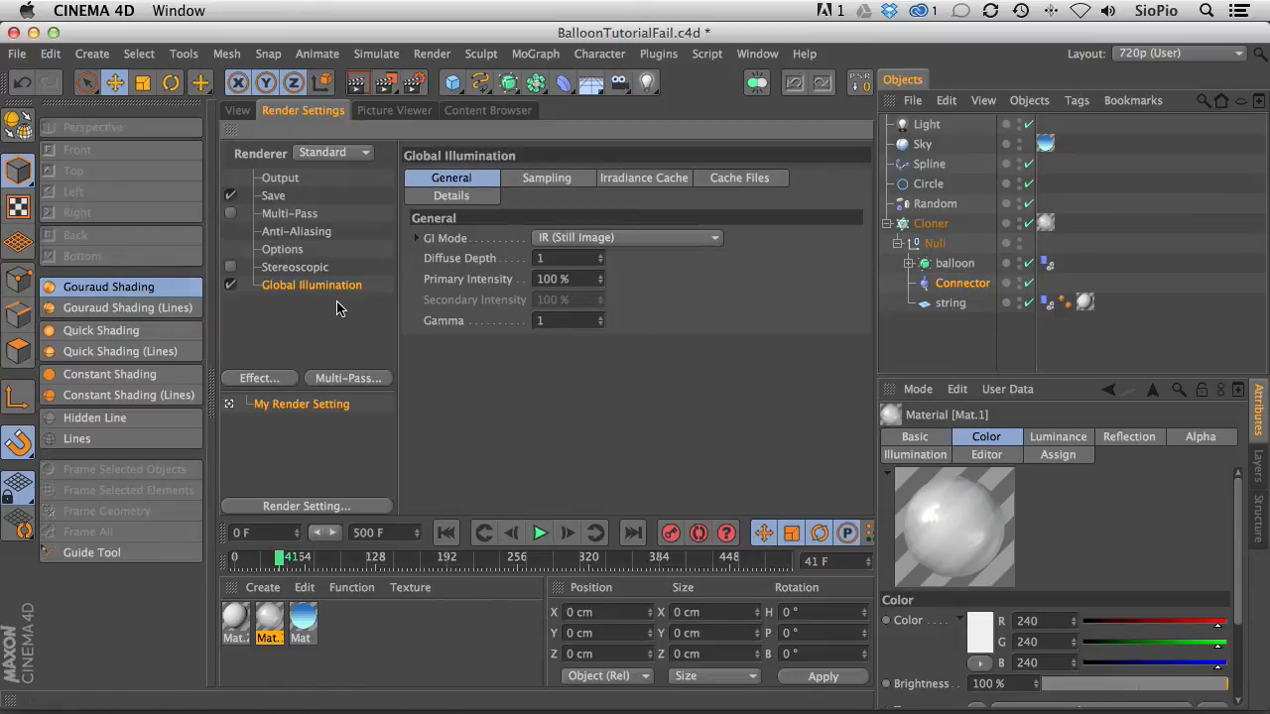
pyautogui.click(238, 110)
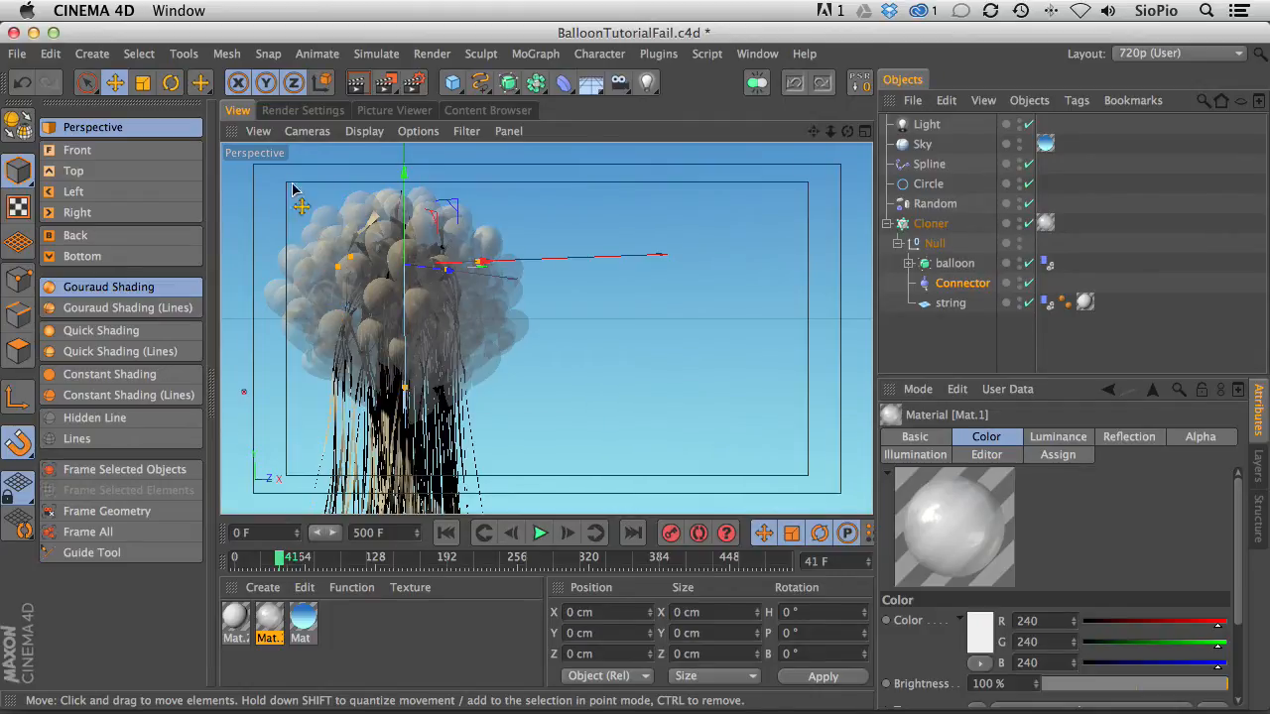
pyautogui.click(303, 110)
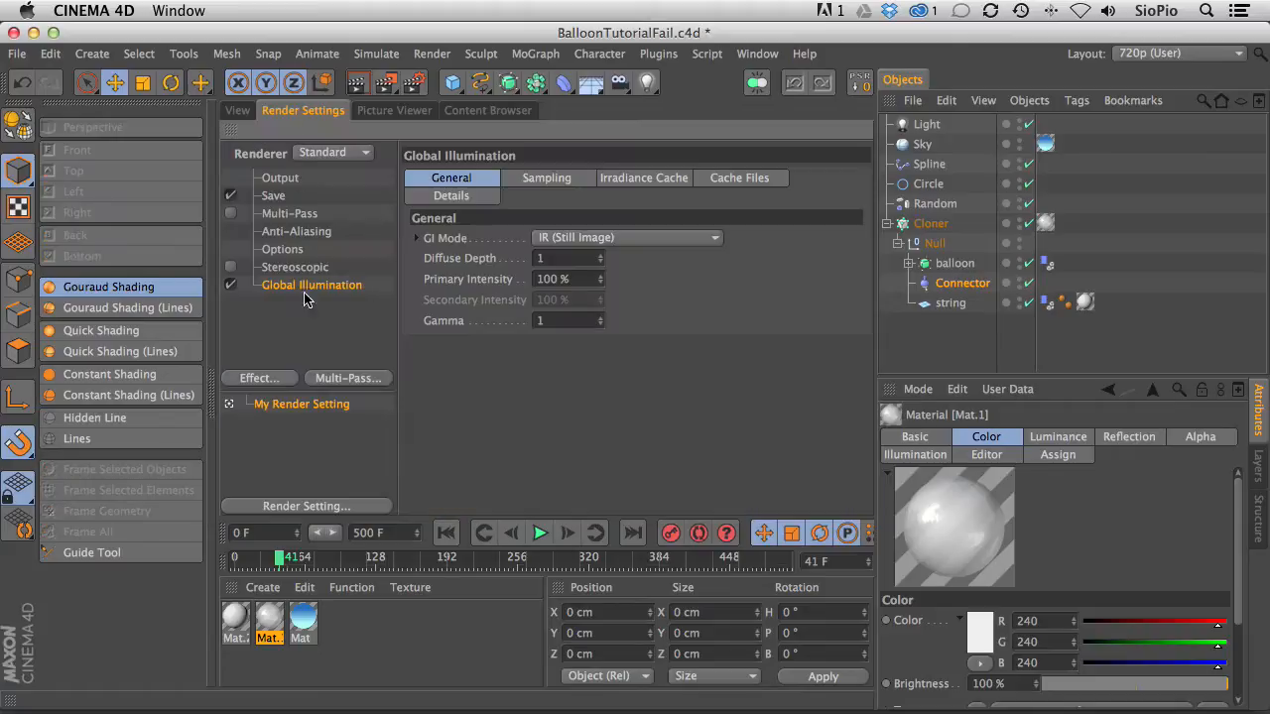
pyautogui.press('Delete')
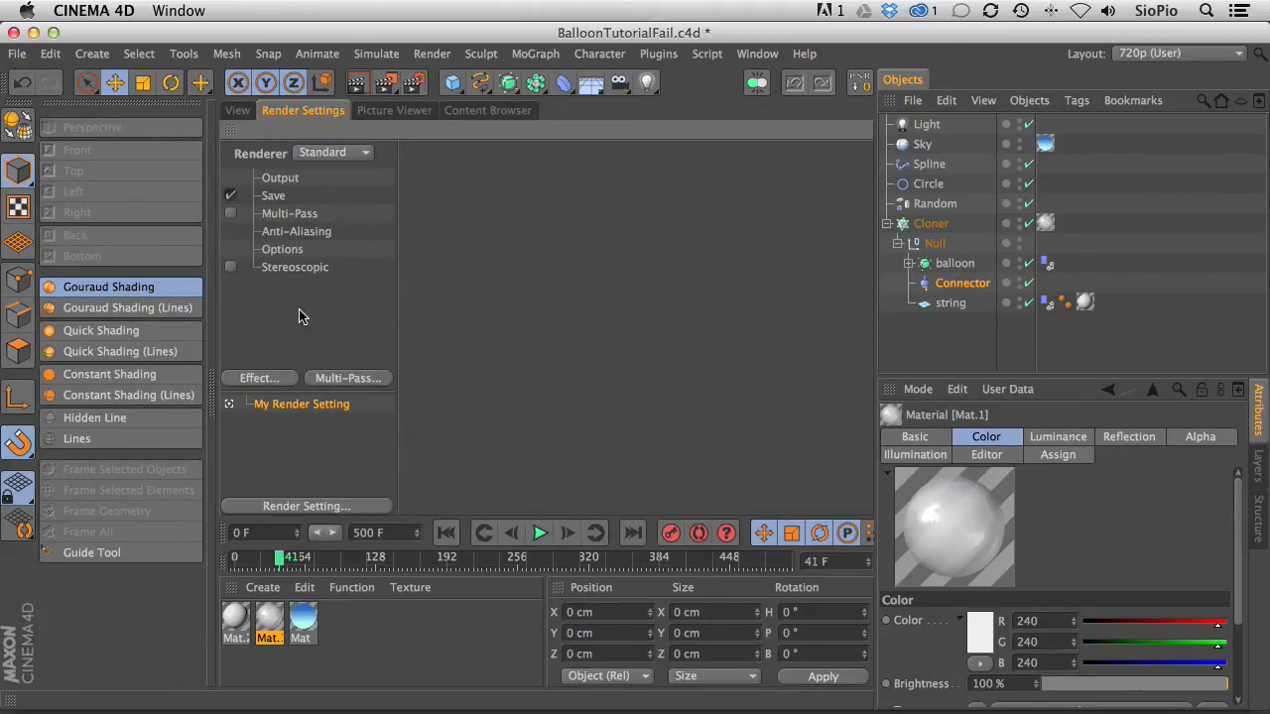
# - Add a new light to the scene and enable its Ambient Illumination option
pyautogui.click(244, 115)
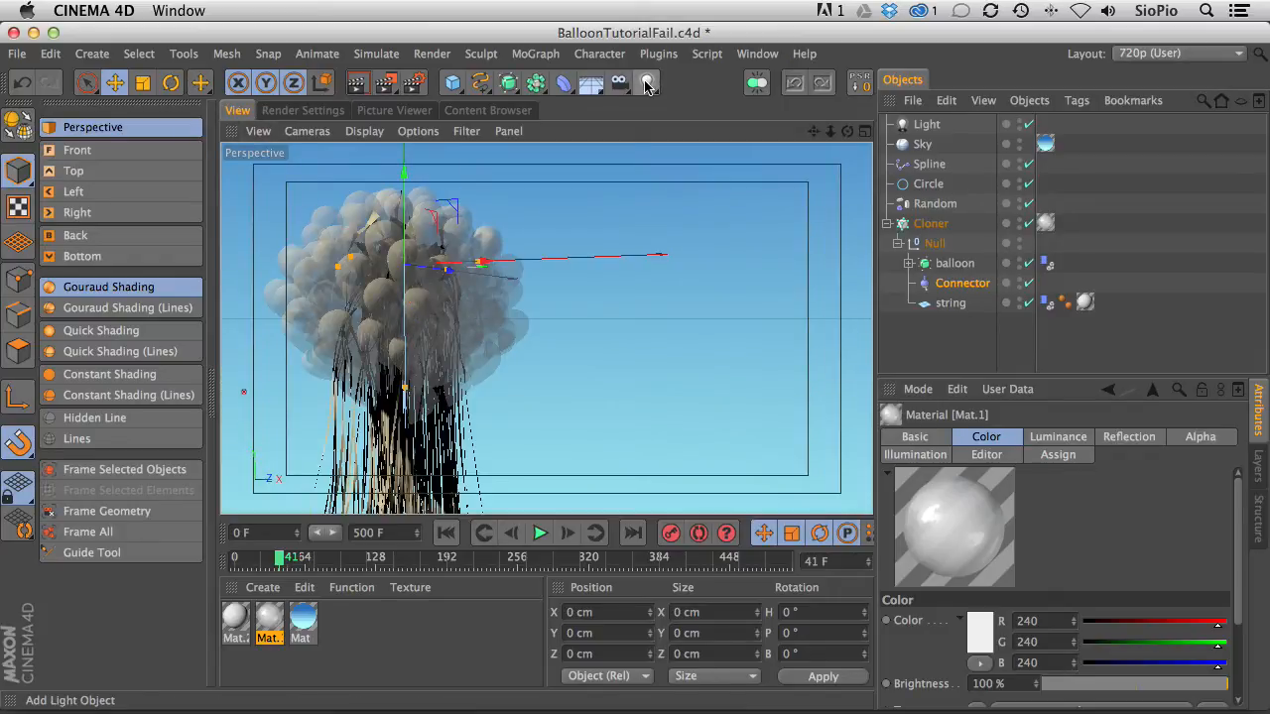
pyautogui.moveTo(645, 86); pyautogui.dragTo(685, 107)
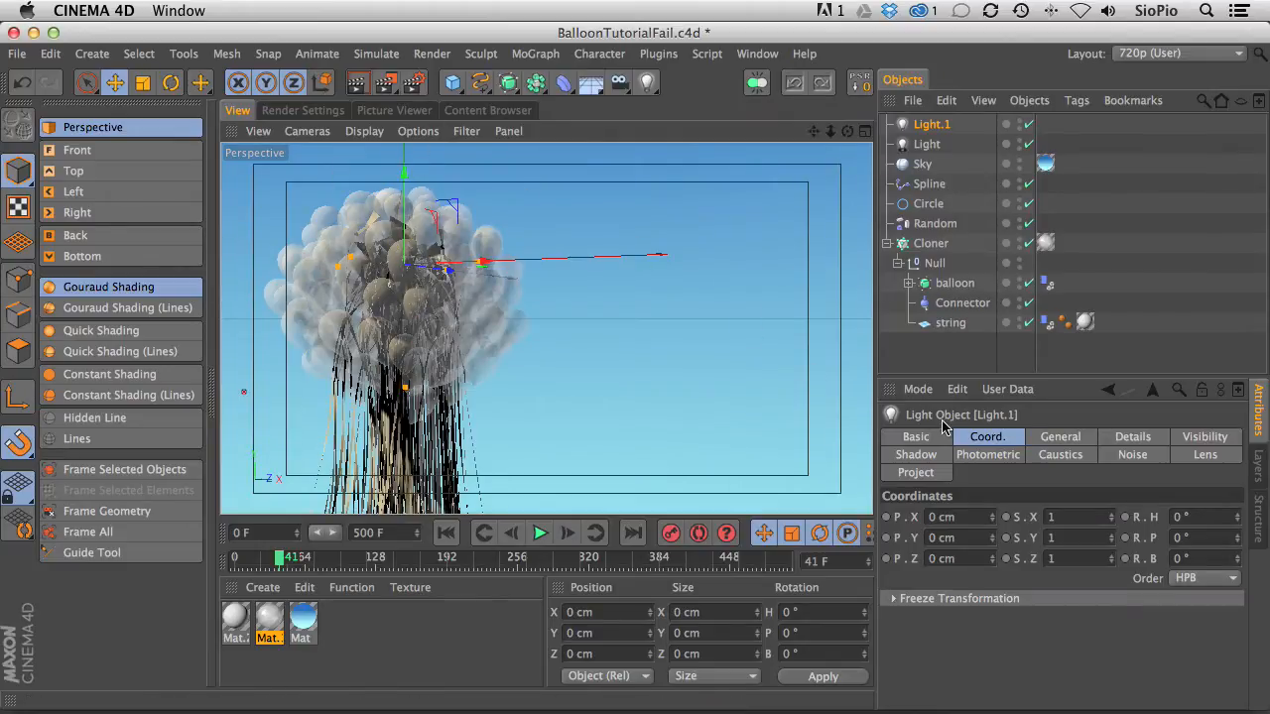
pyautogui.click(1037, 441)
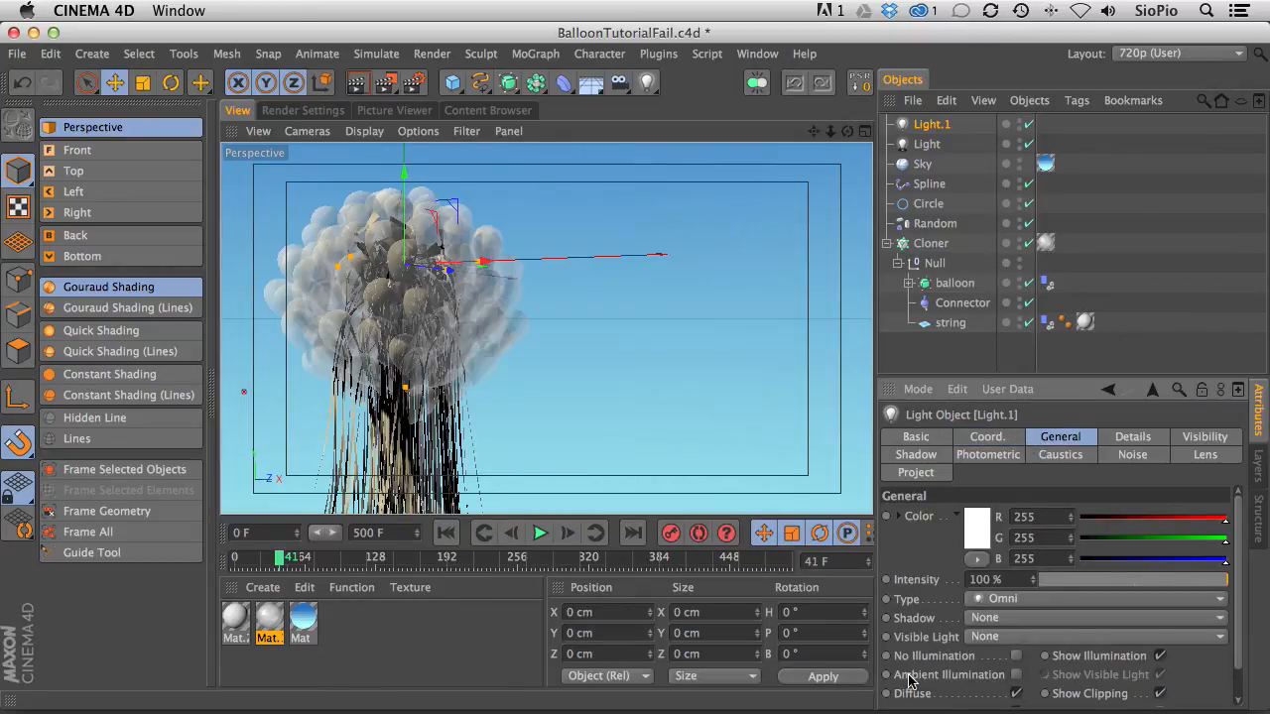
pyautogui.click(1016, 675)
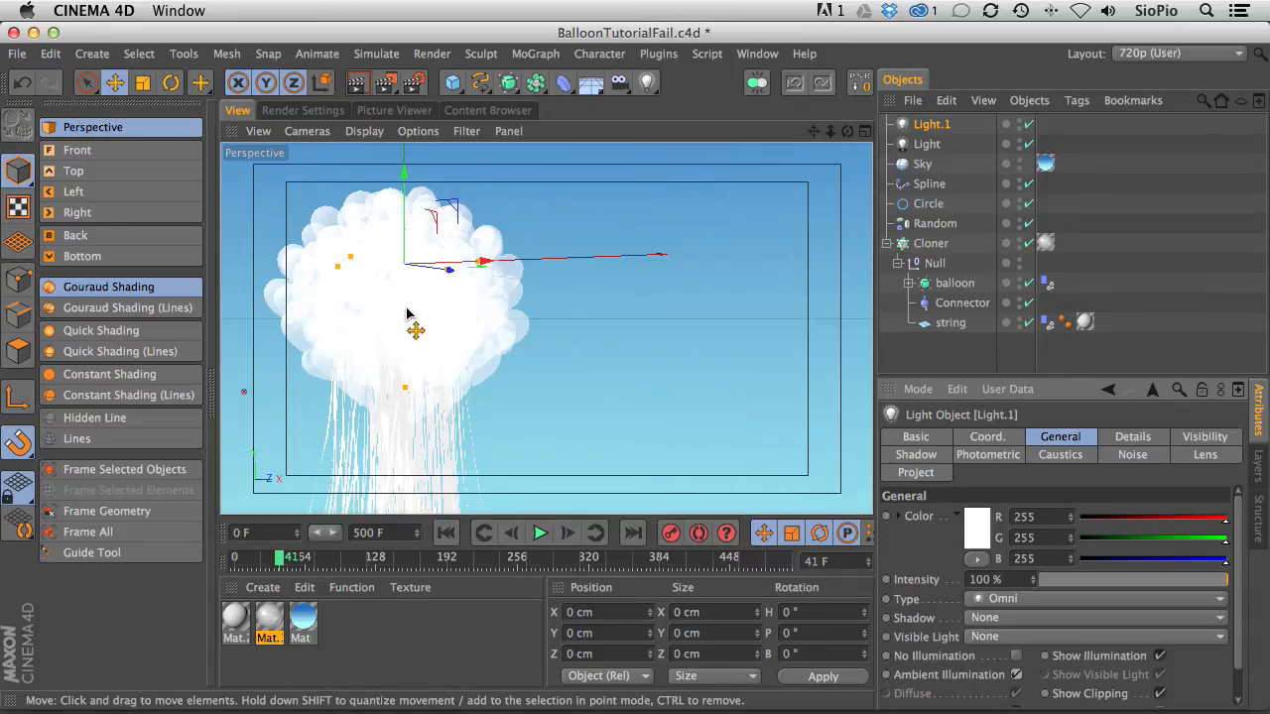
# - Turn off the Alpha channel of Mat.1 and render the perspective view
pyautogui.doubleClick(268, 620)
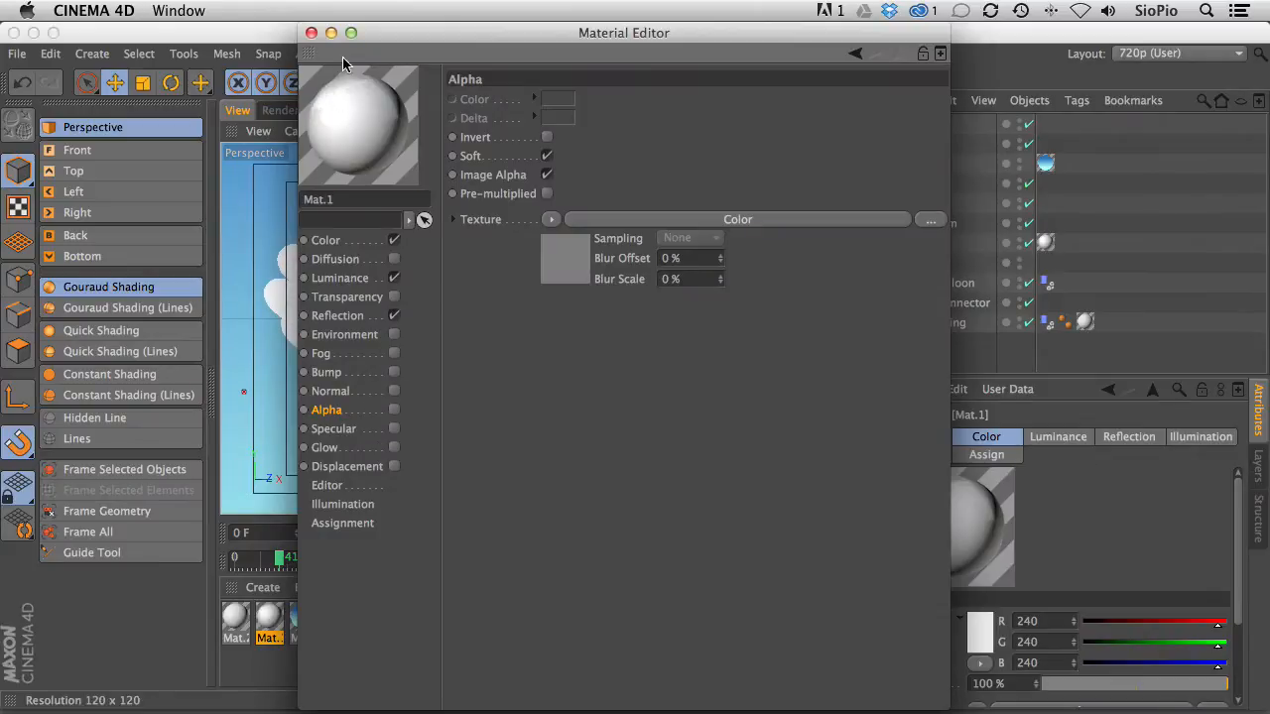
pyautogui.click(310, 33)
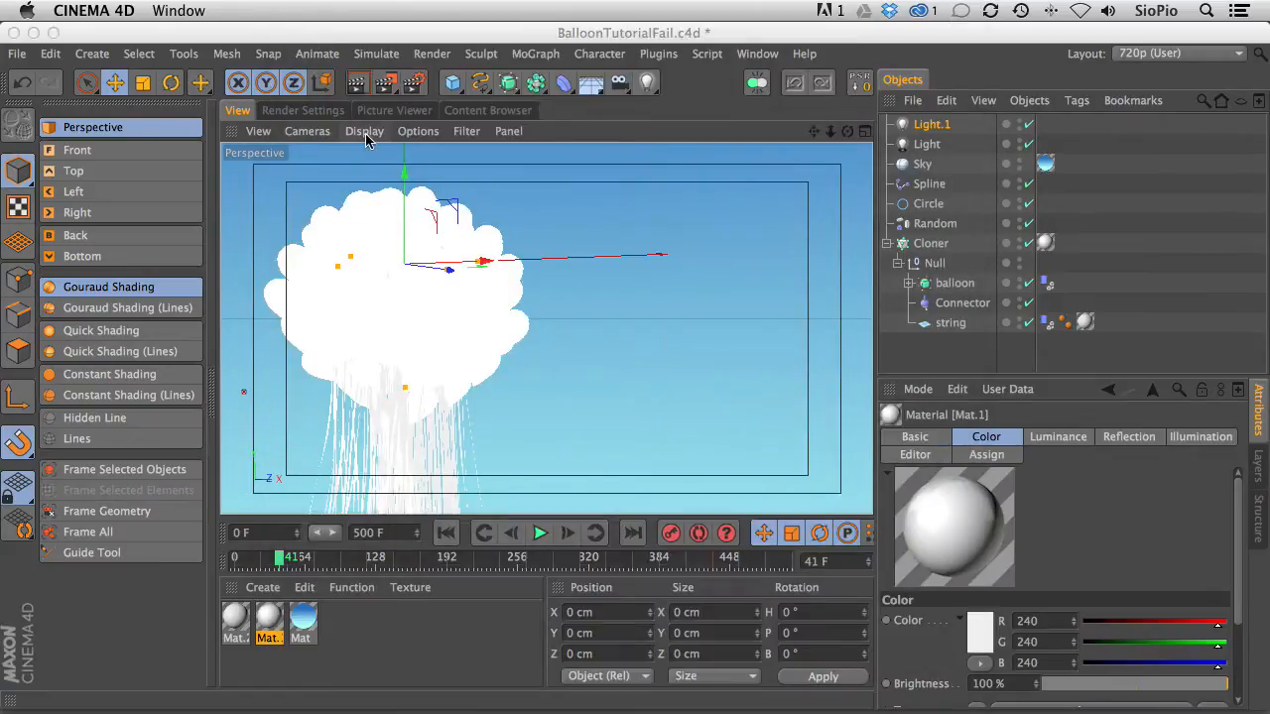
pyautogui.click(357, 83)
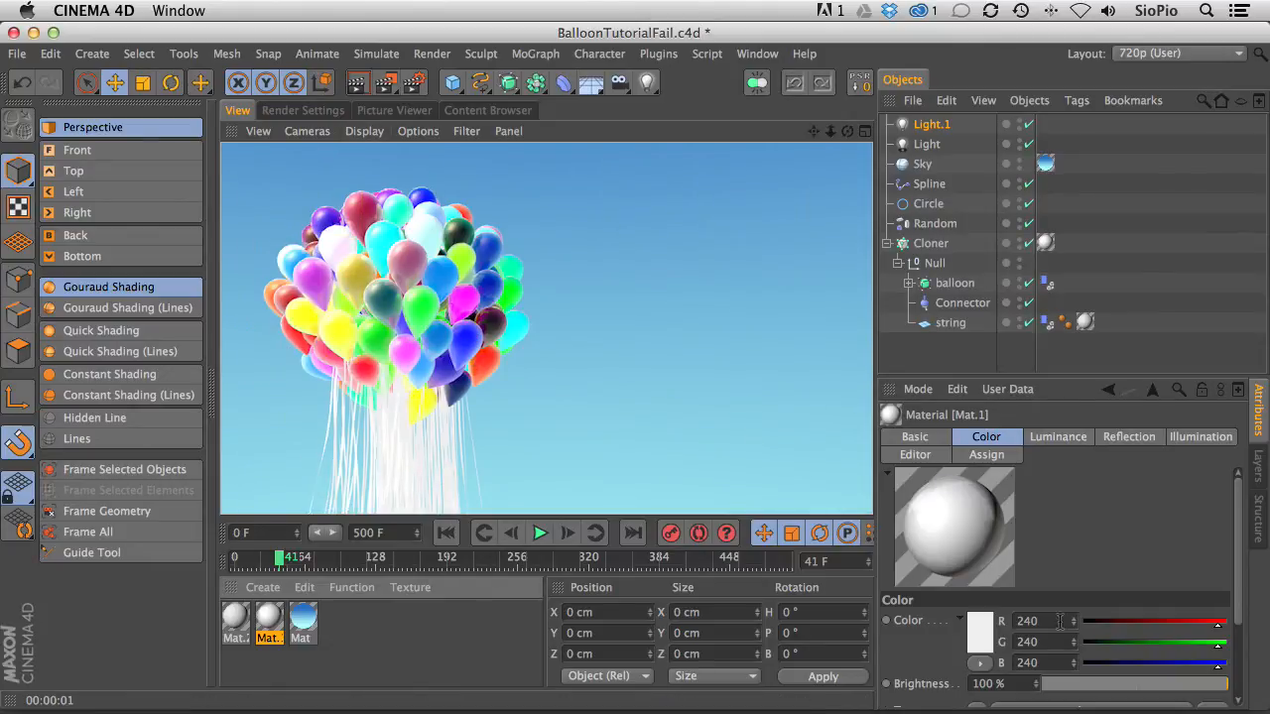
# - Disable Light.1 and preview the balloons with a view render and an interactive render region
pyautogui.click(1027, 124)
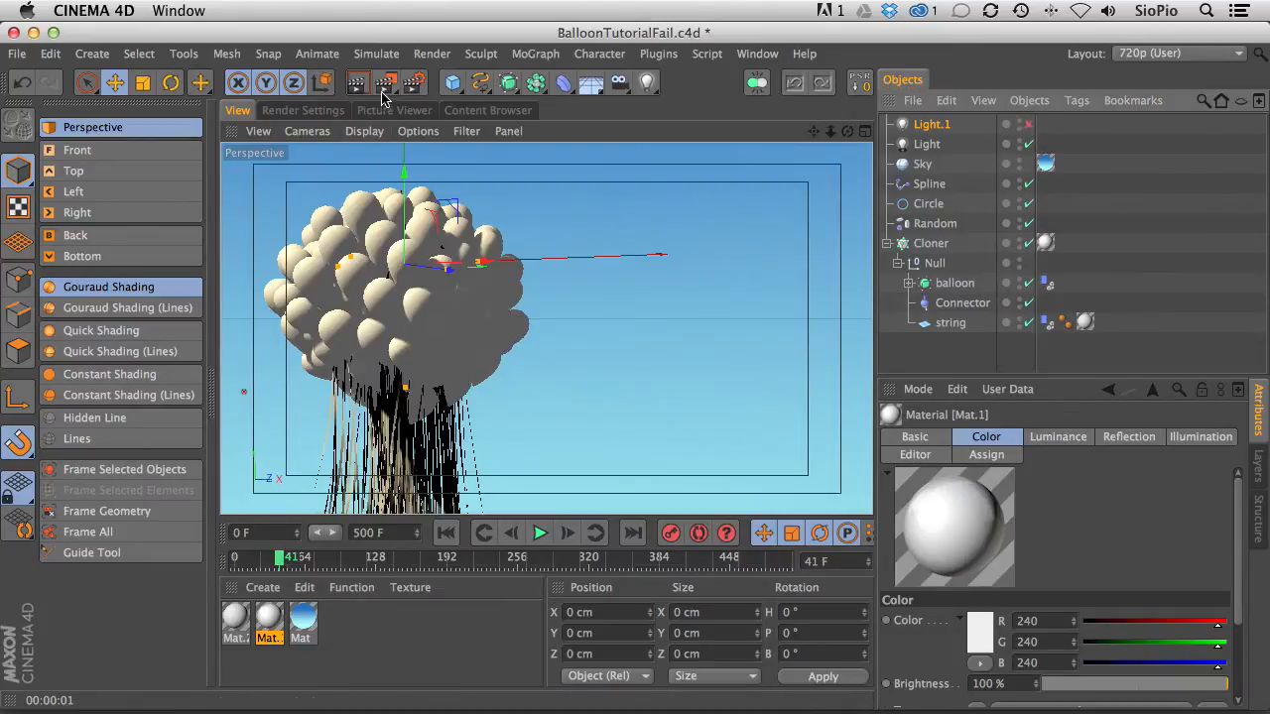
pyautogui.click(358, 82)
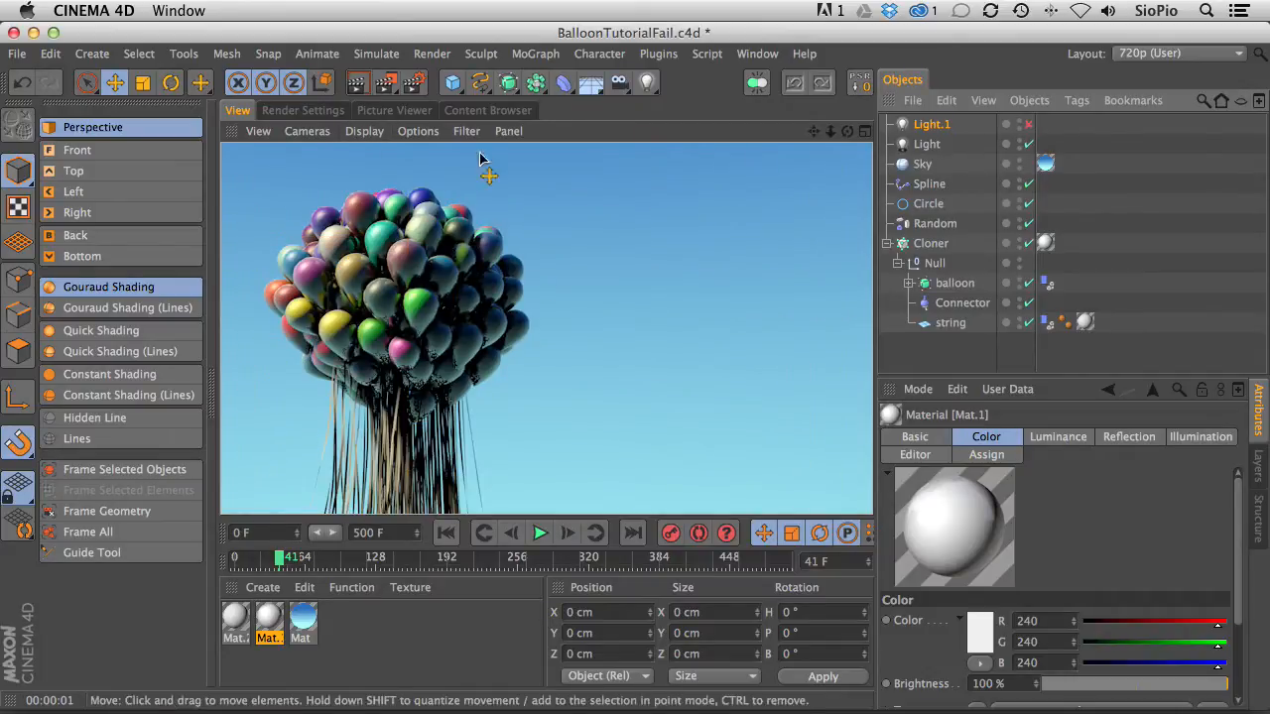
pyautogui.moveTo(387, 84); pyautogui.dragTo(482, 346)
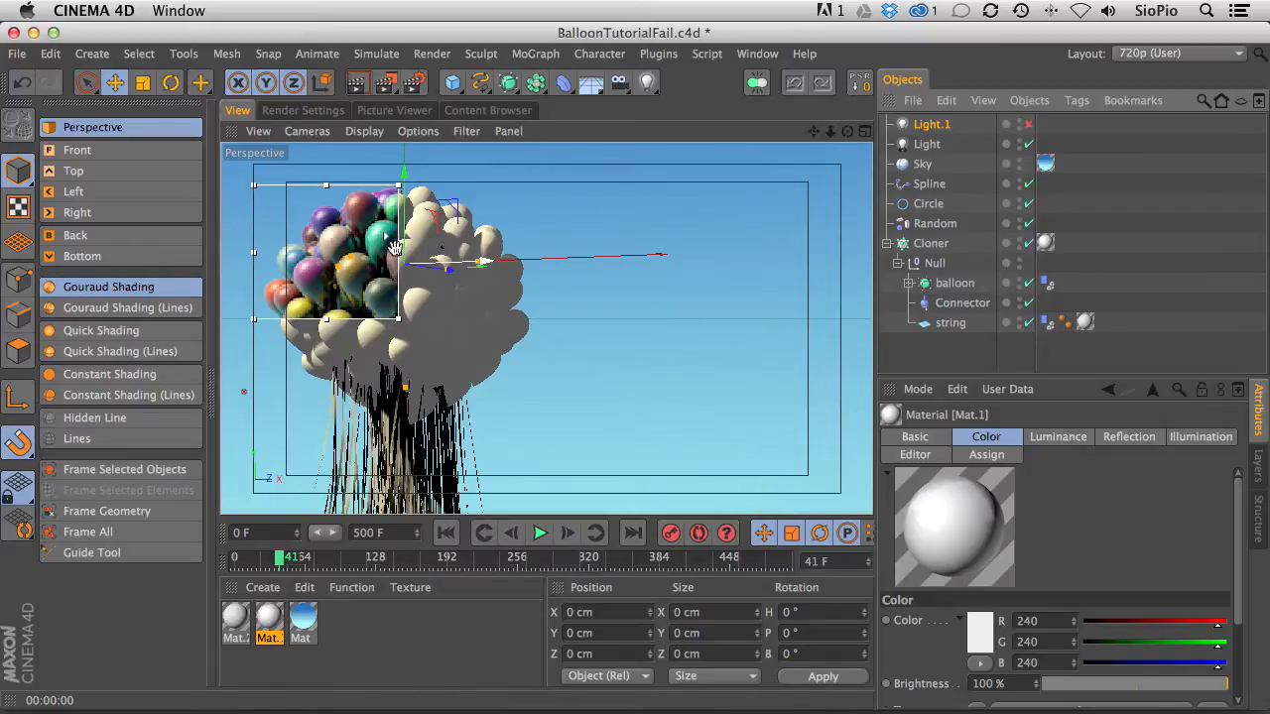
# - Re-enable Light.1 and enlarge the interactive render region to cover the whole balloon bunch
pyautogui.moveTo(385, 238); pyautogui.dragTo(399, 173)
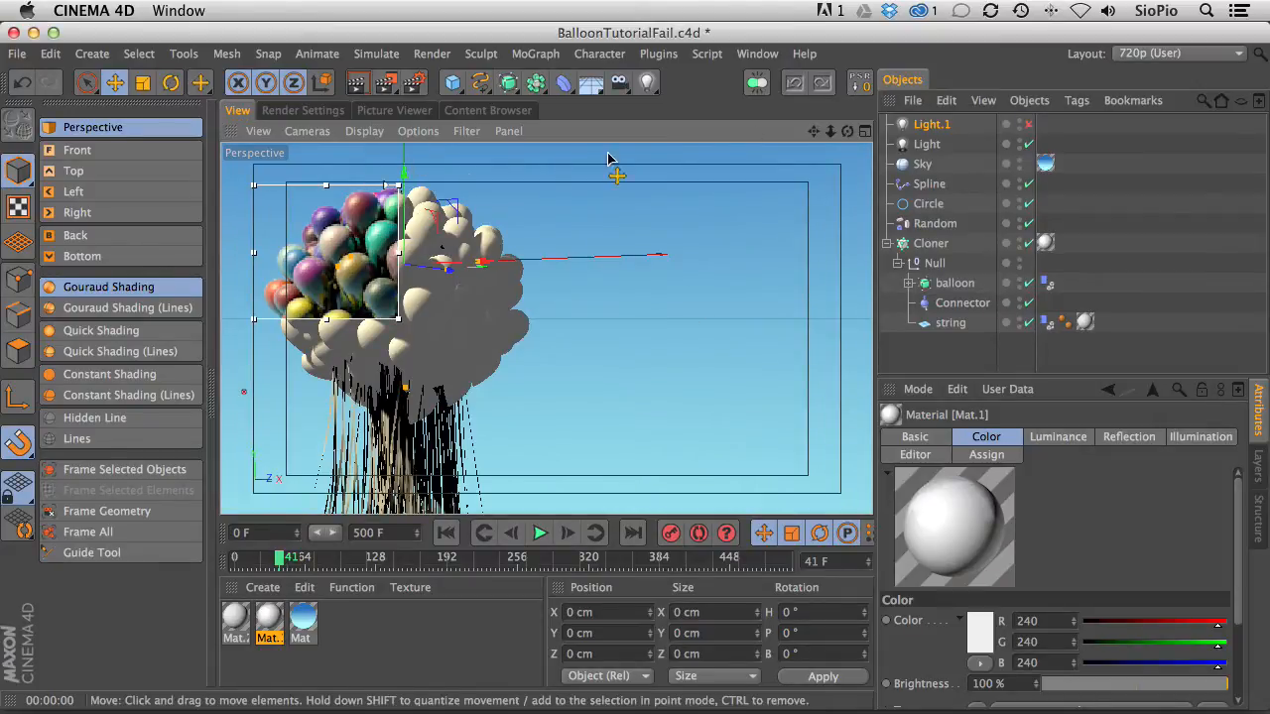
pyautogui.click(1027, 125)
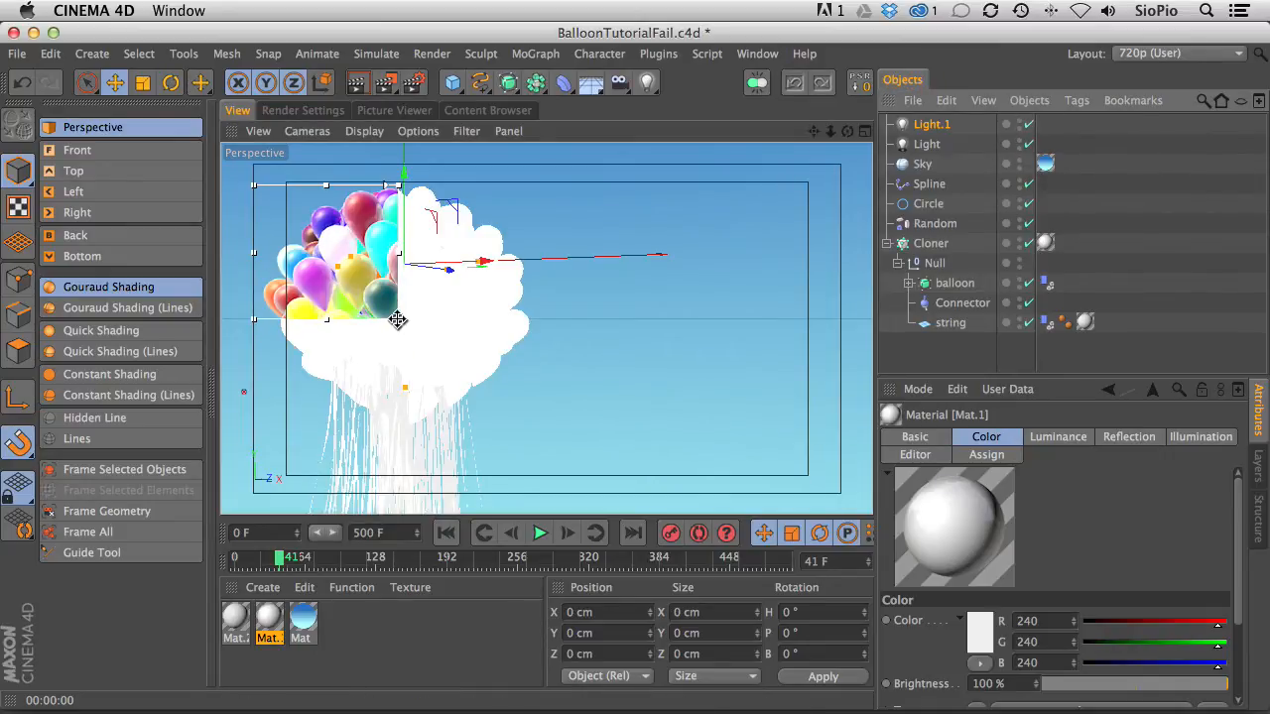
pyautogui.moveTo(396, 317); pyautogui.dragTo(584, 453)
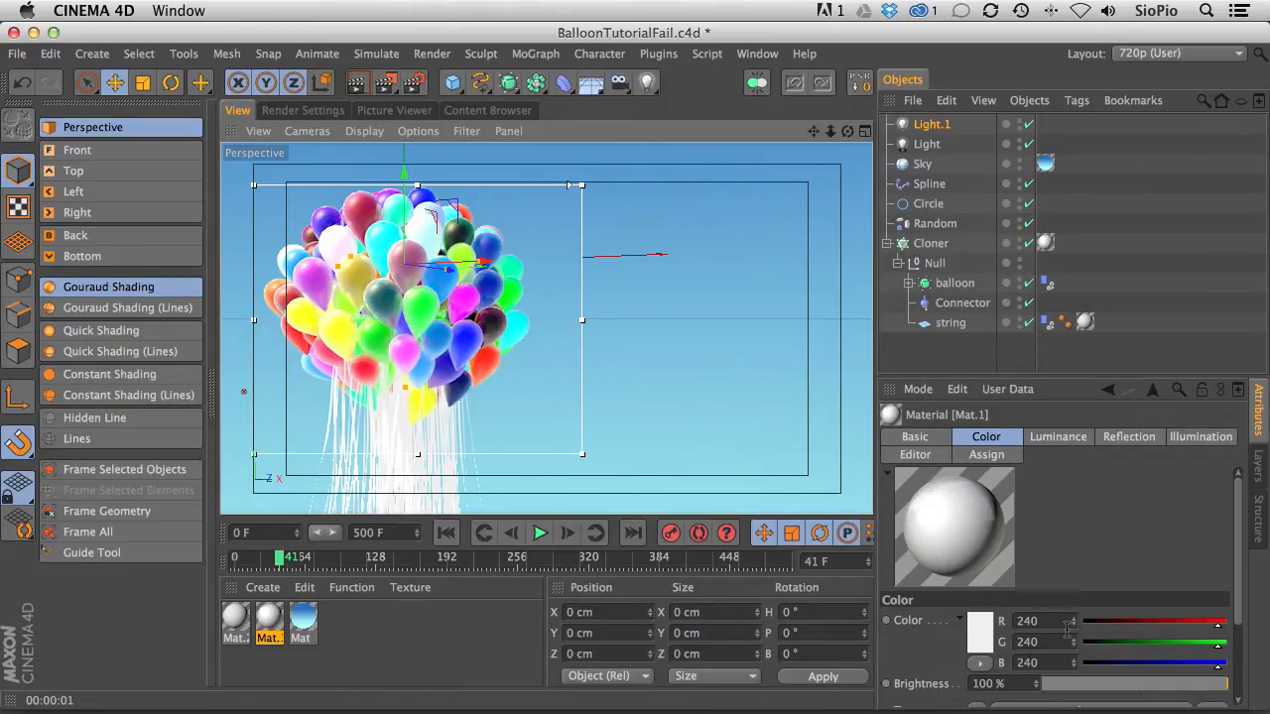
# - Tint Light.1 a sky blue by setting its color to R 123, G 183, B 212
pyautogui.click(927, 126)
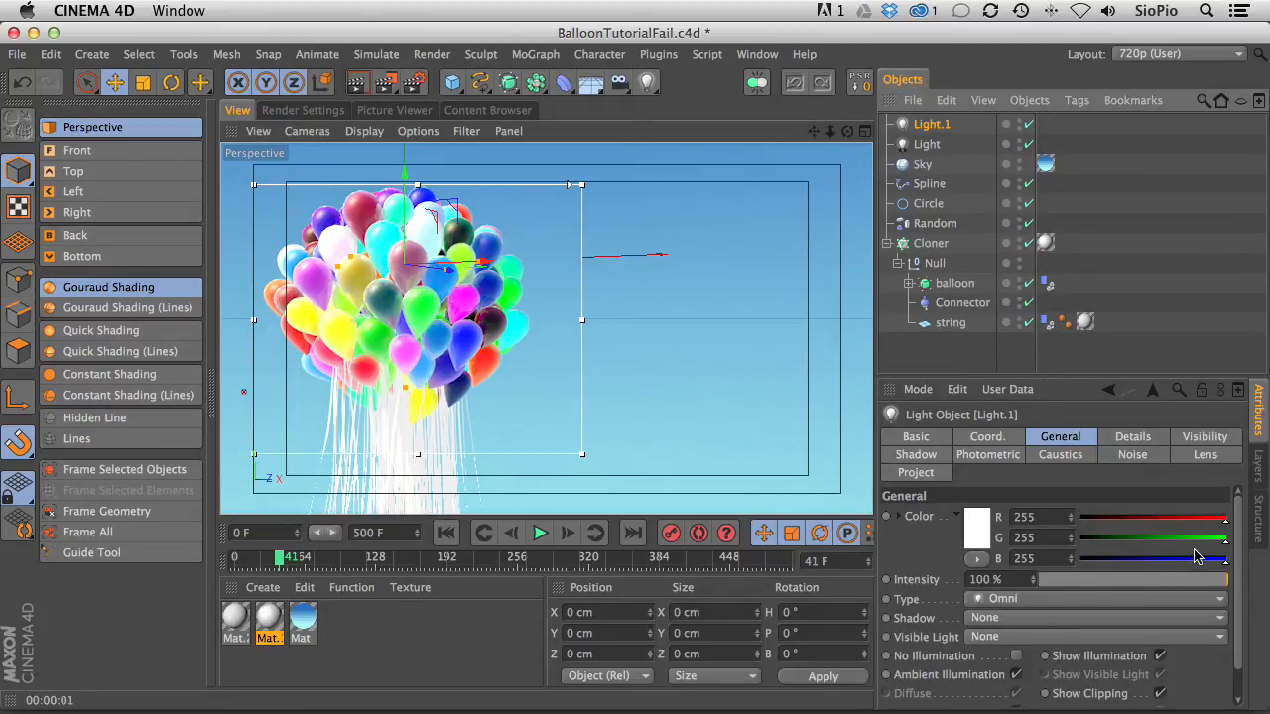
pyautogui.moveTo(1199, 519); pyautogui.dragTo(1161, 519)
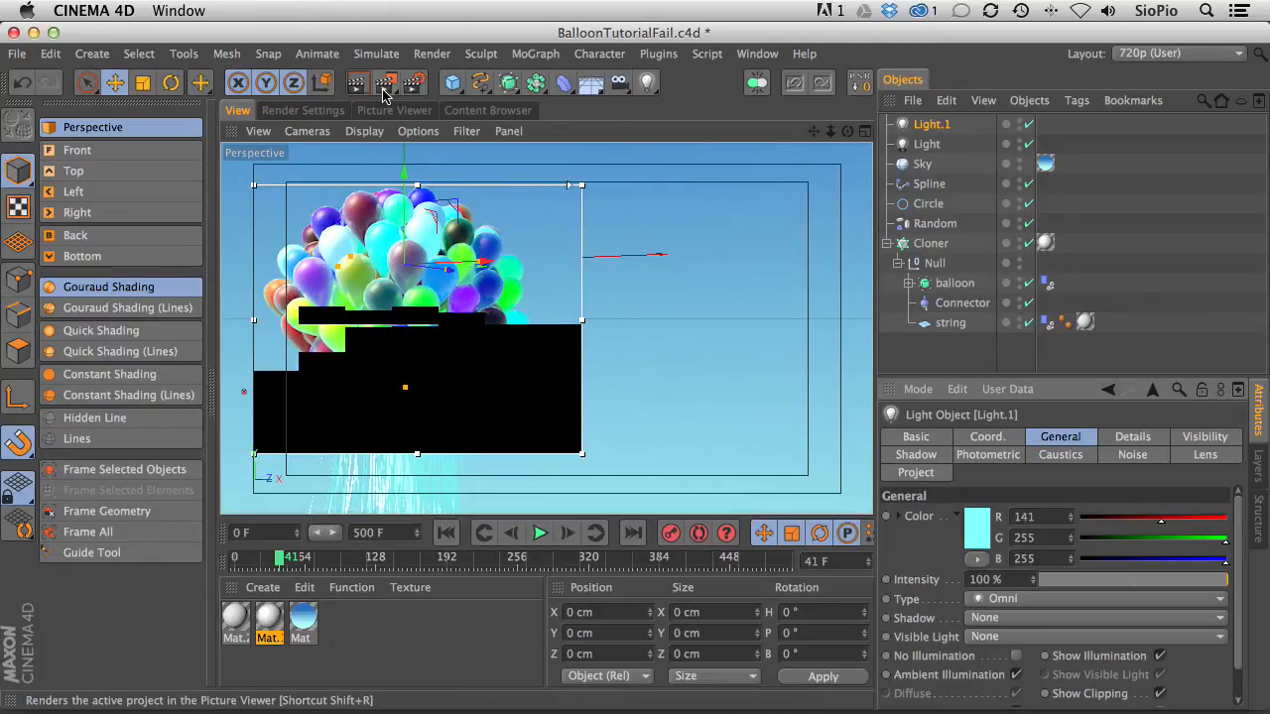
pyautogui.moveTo(383, 88); pyautogui.dragTo(382, 337)
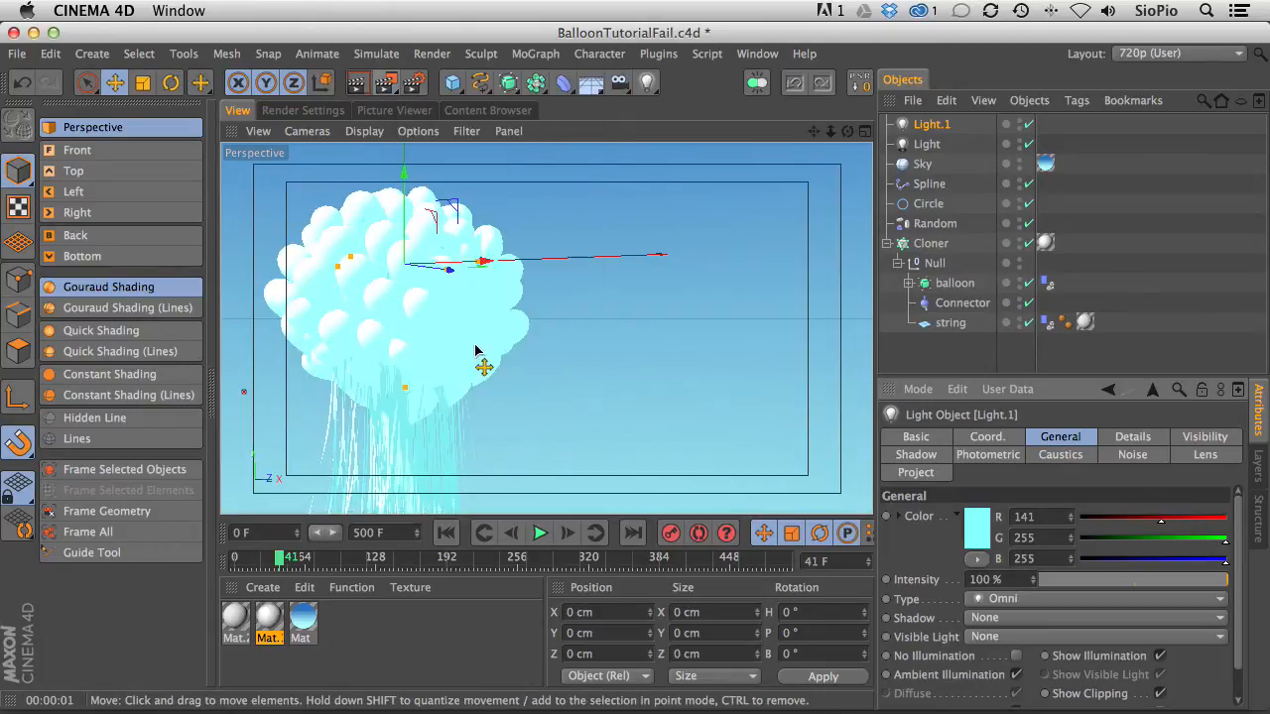
pyautogui.moveTo(1200, 544)
pyautogui.mouseDown()
pyautogui.moveTo(1191, 541)
pyautogui.moveTo(1209, 563)
pyautogui.mouseUp()
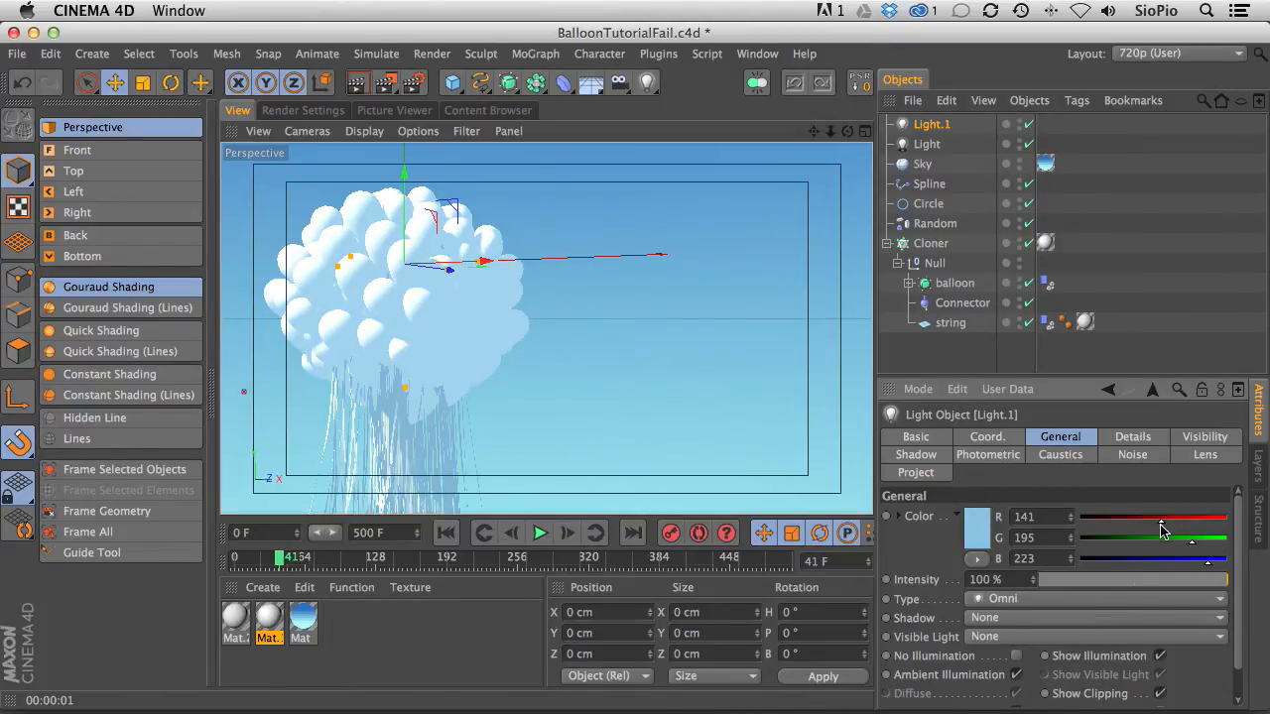
pyautogui.moveTo(1160, 525); pyautogui.dragTo(1155, 523)
pyautogui.moveTo(1160, 525); pyautogui.dragTo(1202, 561)
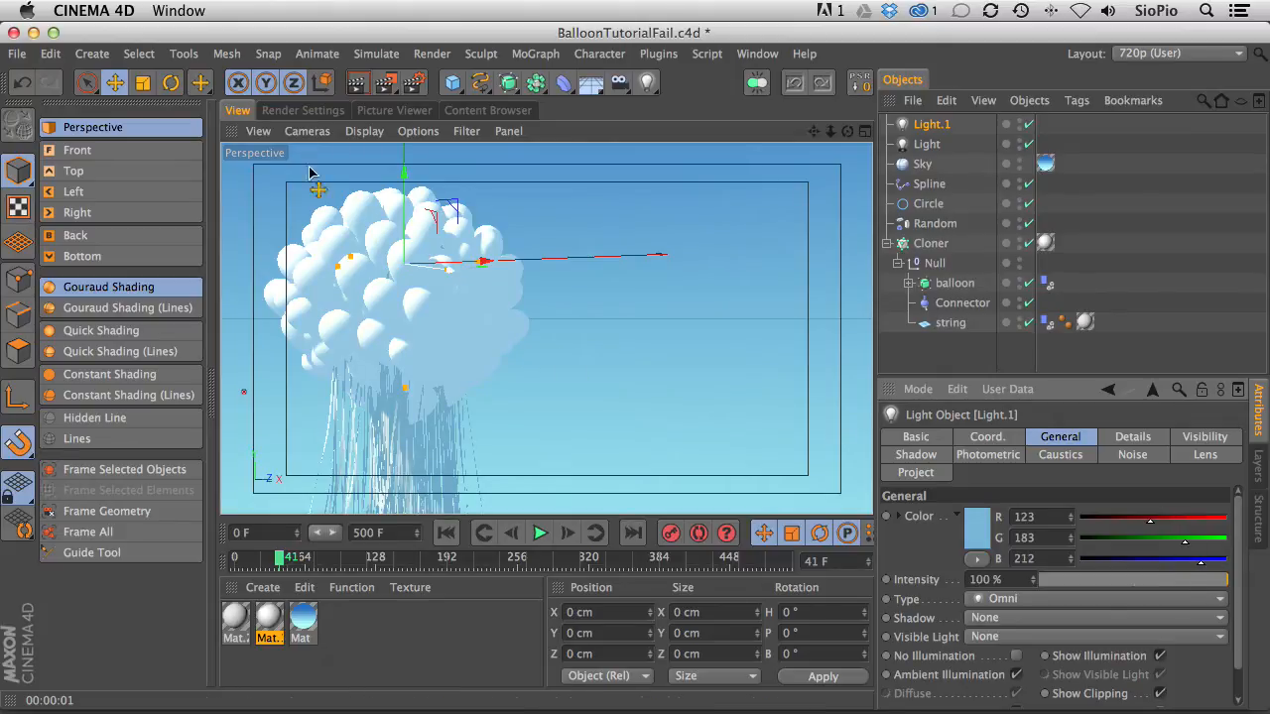
# - Preview the blue-tinted balloons in an interactive render region and compare them with the balloons002.psd image
pyautogui.moveTo(365, 91); pyautogui.dragTo(445, 347)
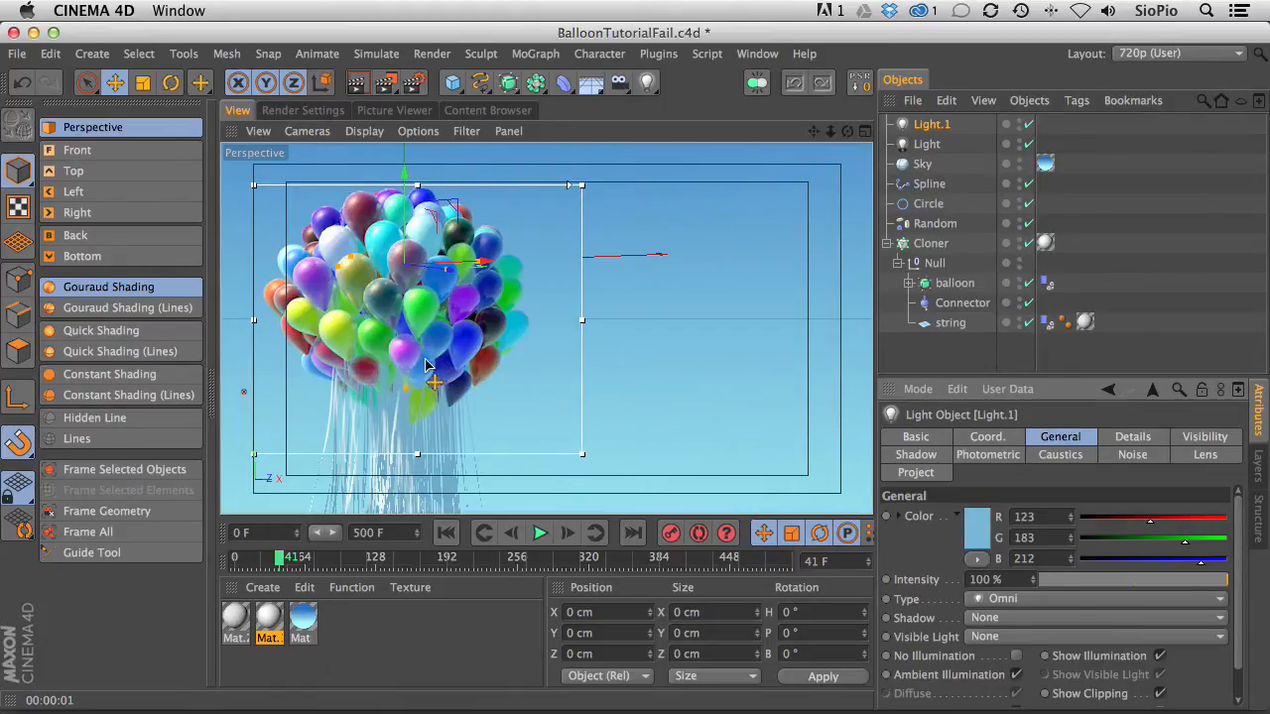
pyautogui.click(375, 111)
pyautogui.moveTo(439, 370); pyautogui.dragTo(431, 320)
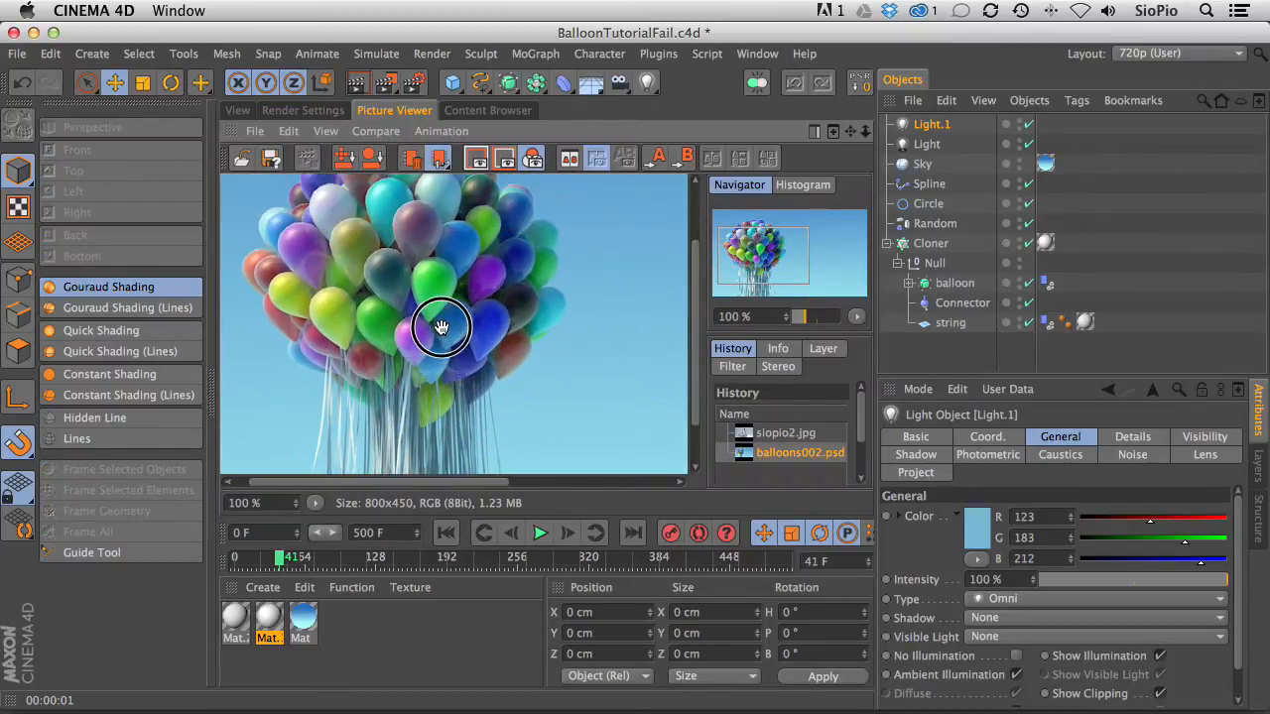
# - Add an Ambient Occlusion effect with a maximum ray length of 50 cm and preview it in the perspective view
pyautogui.click(281, 111)
pyautogui.click(255, 379)
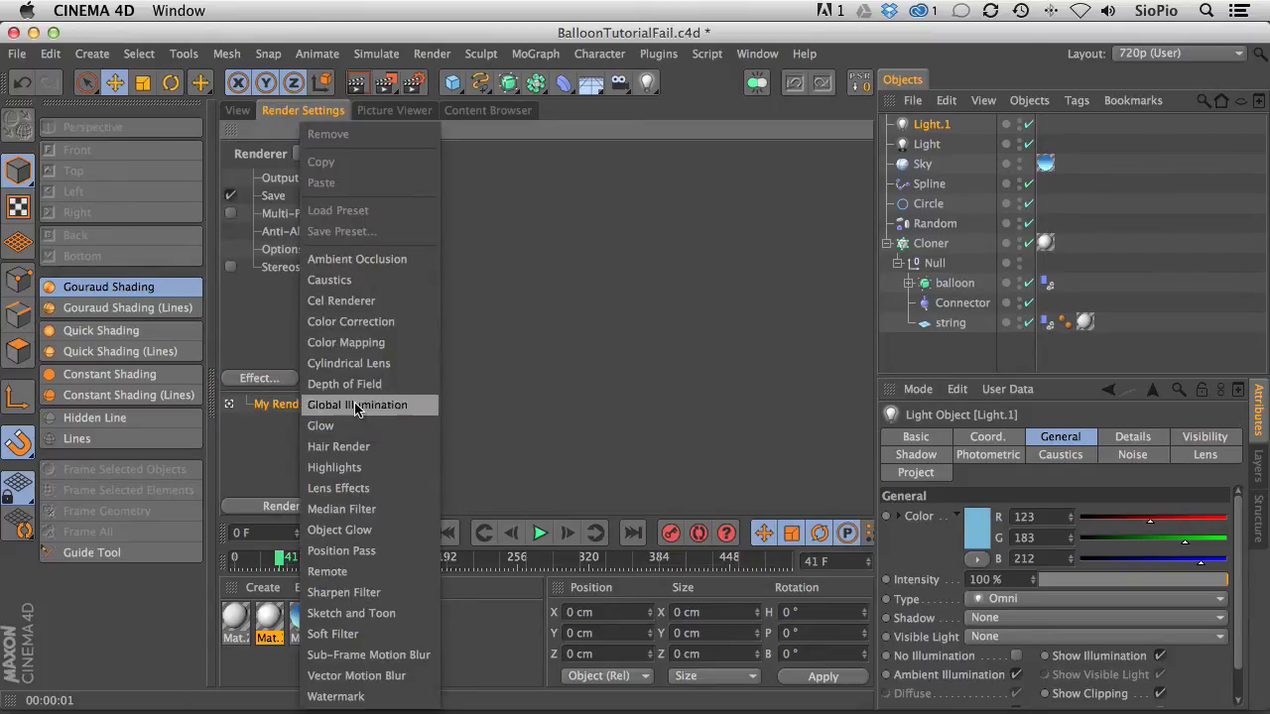
pyautogui.click(344, 271)
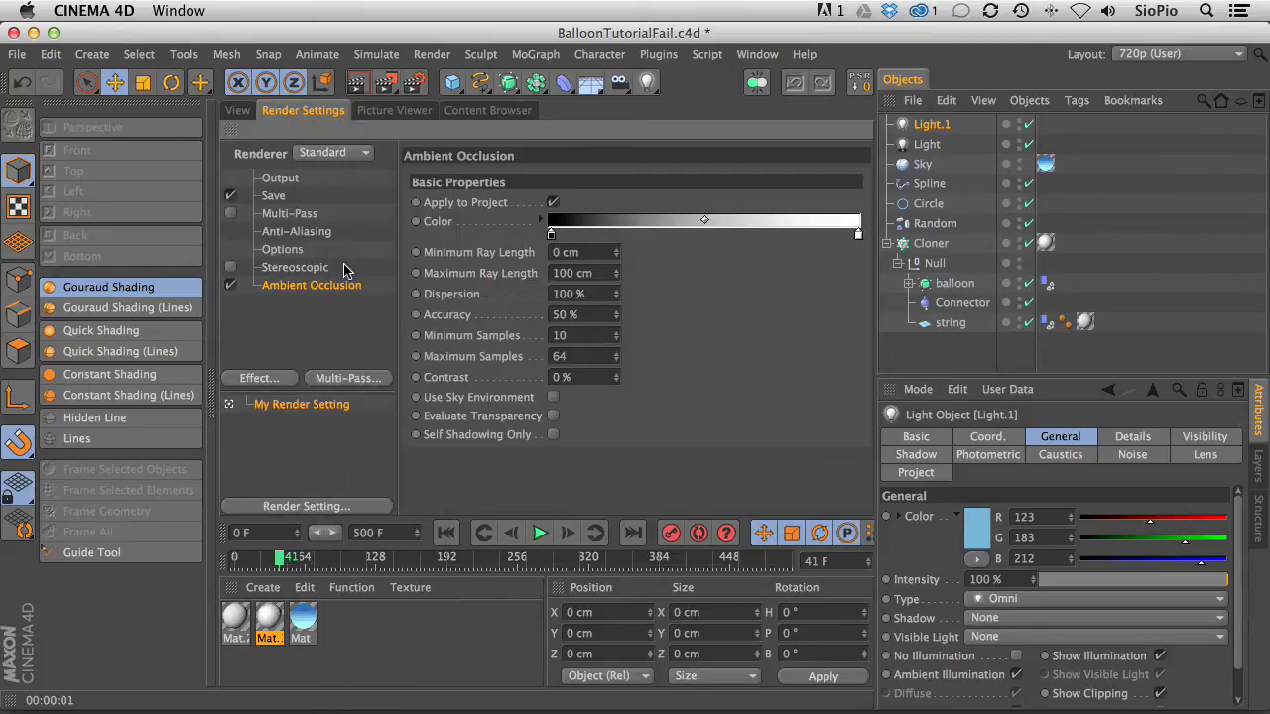
pyautogui.click(602, 273)
pyautogui.write('50')
pyautogui.press('Return')
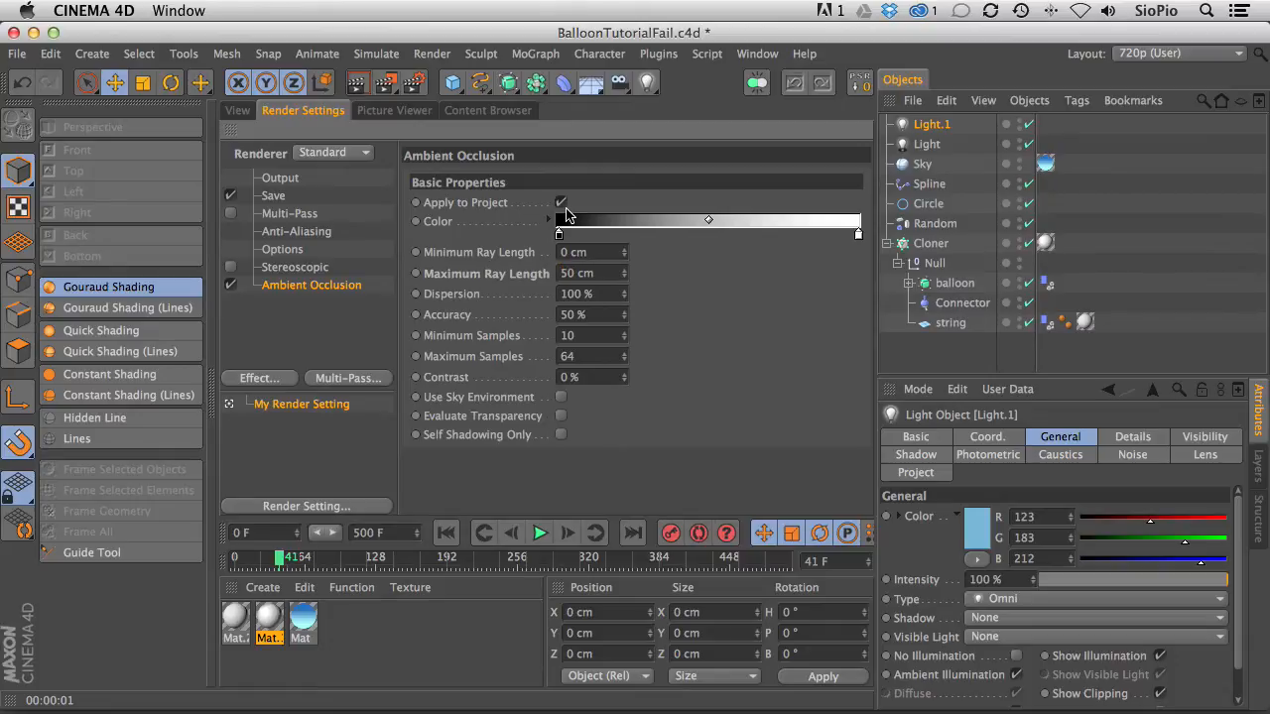
pyautogui.click(241, 111)
pyautogui.hotkey('ctrl', 'r')
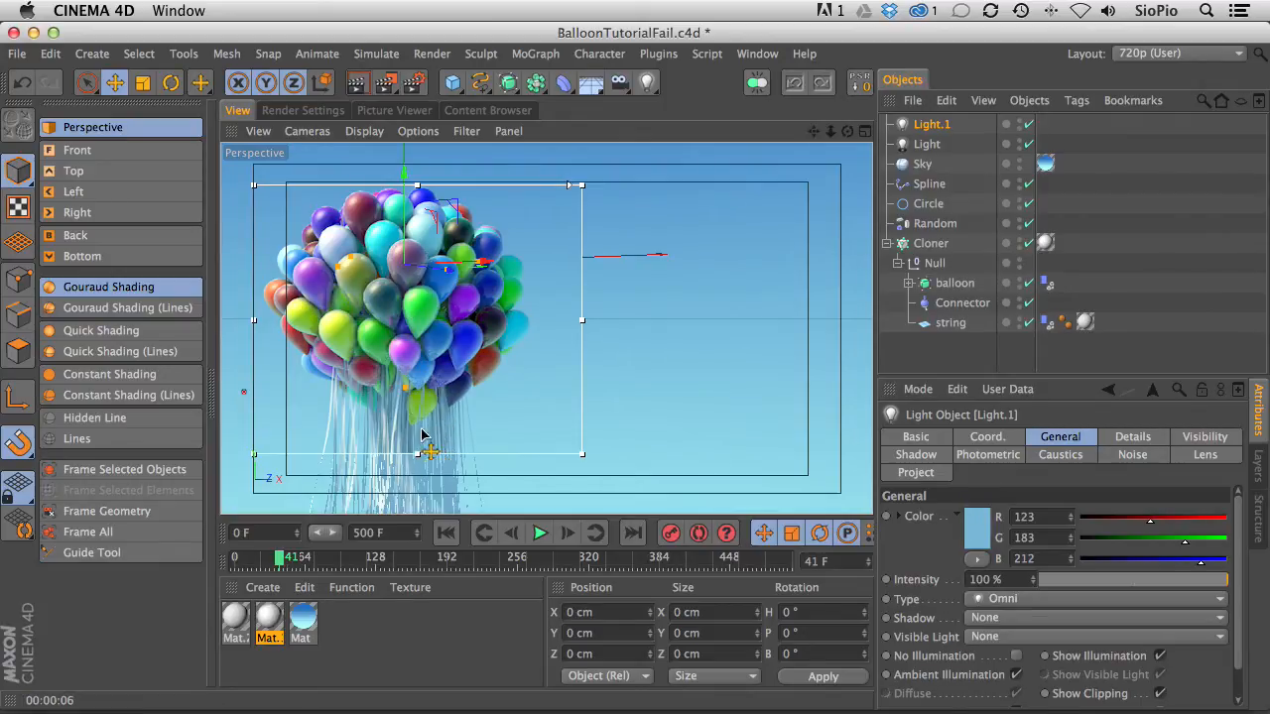
# - Inspect the balloons002.psd image again and render the current frame to the Picture Viewer
pyautogui.click(369, 112)
pyautogui.moveTo(435, 422); pyautogui.dragTo(387, 444)
pyautogui.moveTo(428, 257); pyautogui.dragTo(437, 354)
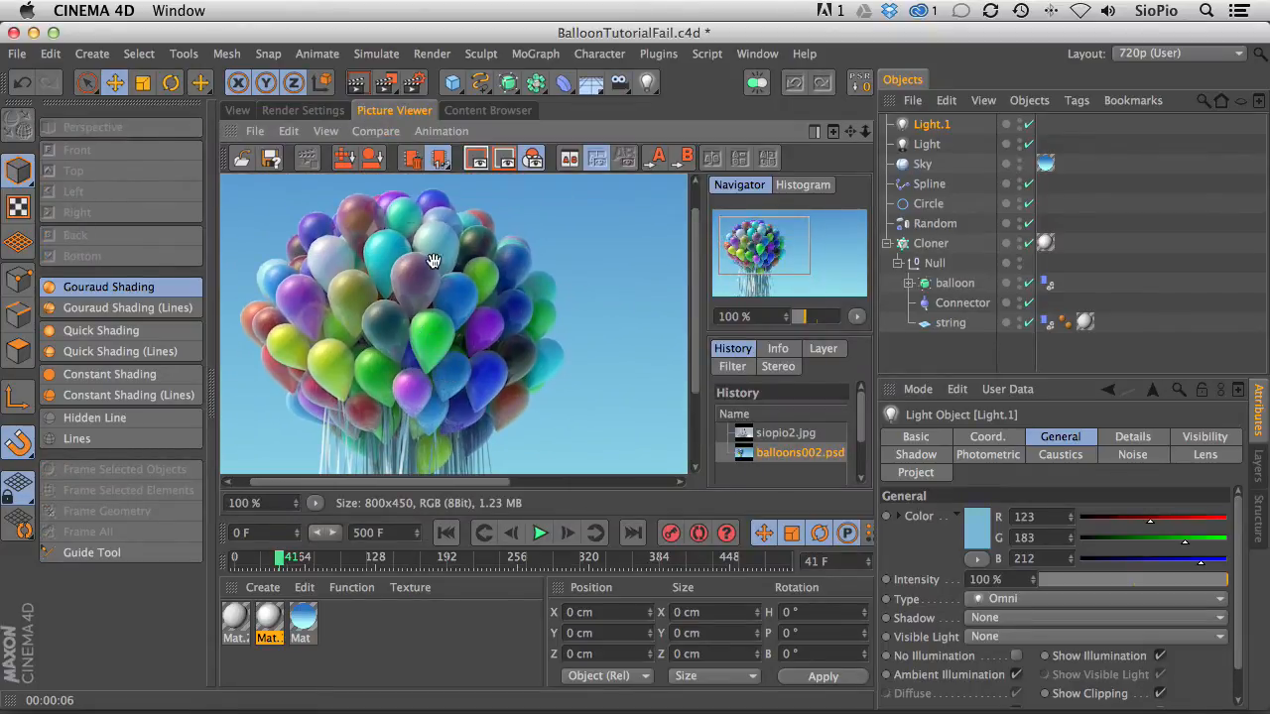
pyautogui.click(385, 83)
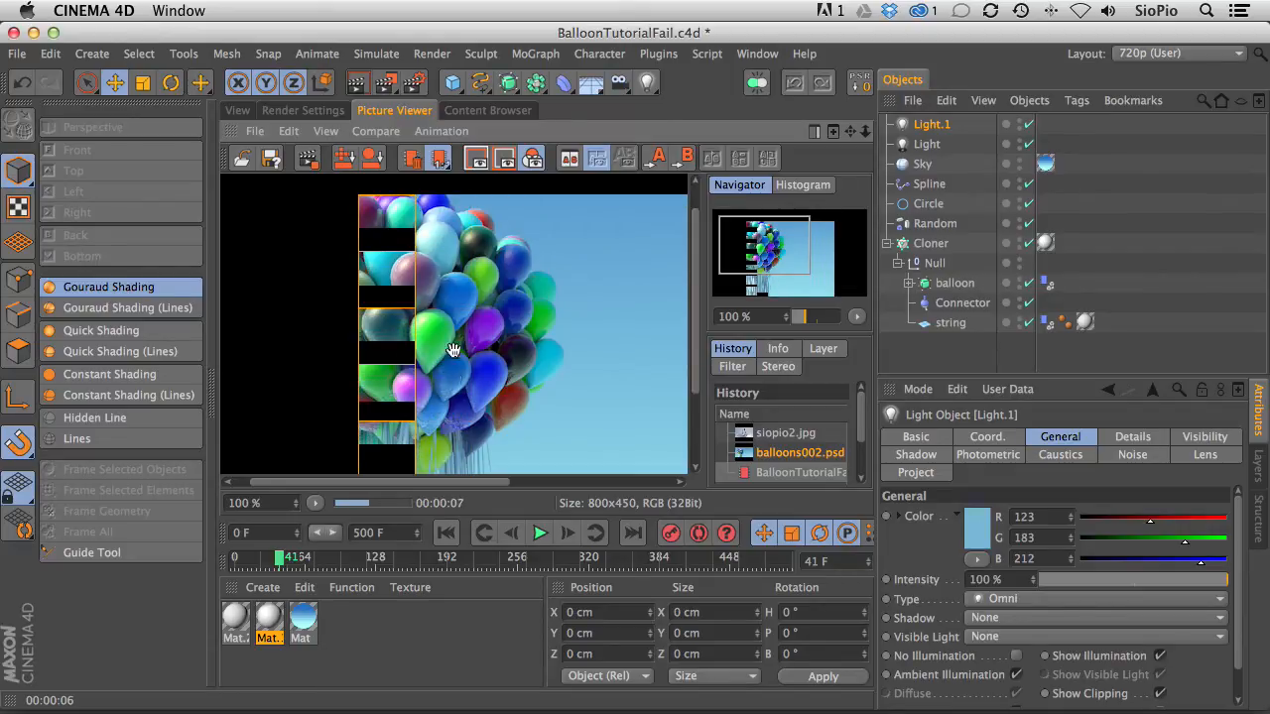
pyautogui.moveTo(451, 420); pyautogui.dragTo(460, 318)
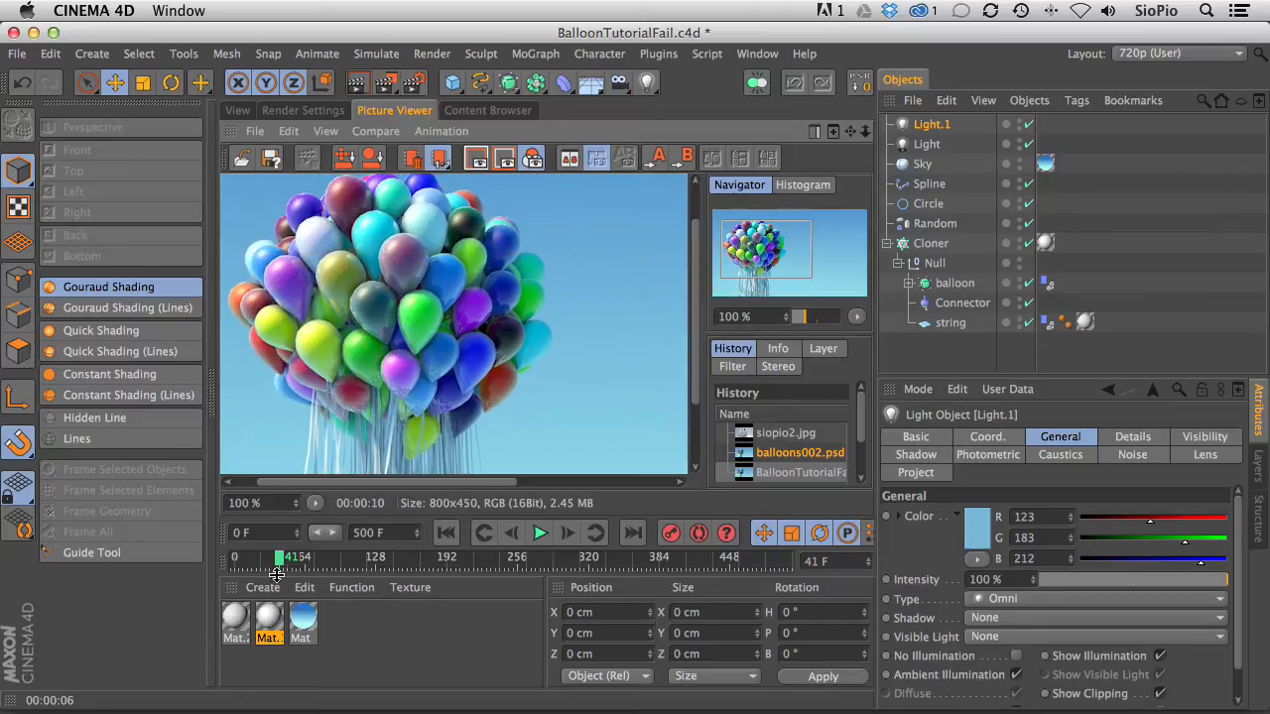
# - Turn the Alpha channel of Mat.1 back on and render the frame to the Picture Viewer
pyautogui.doubleClick(266, 623)
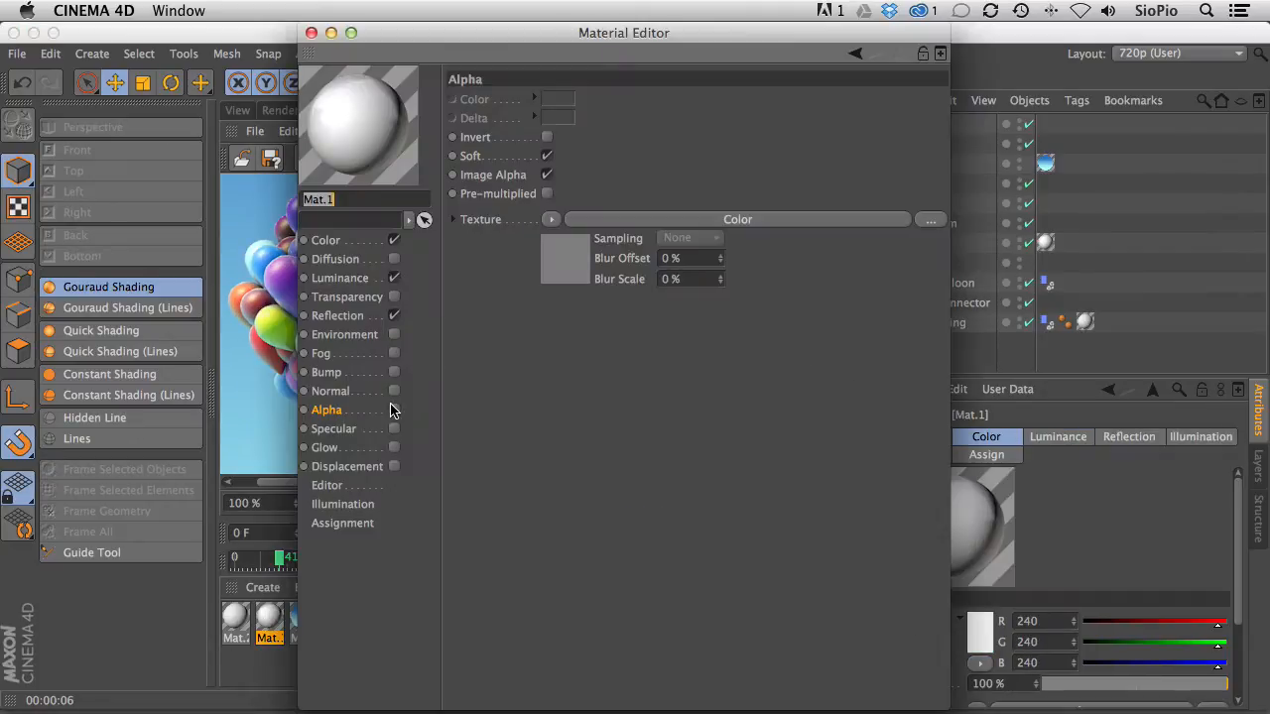
pyautogui.click(310, 33)
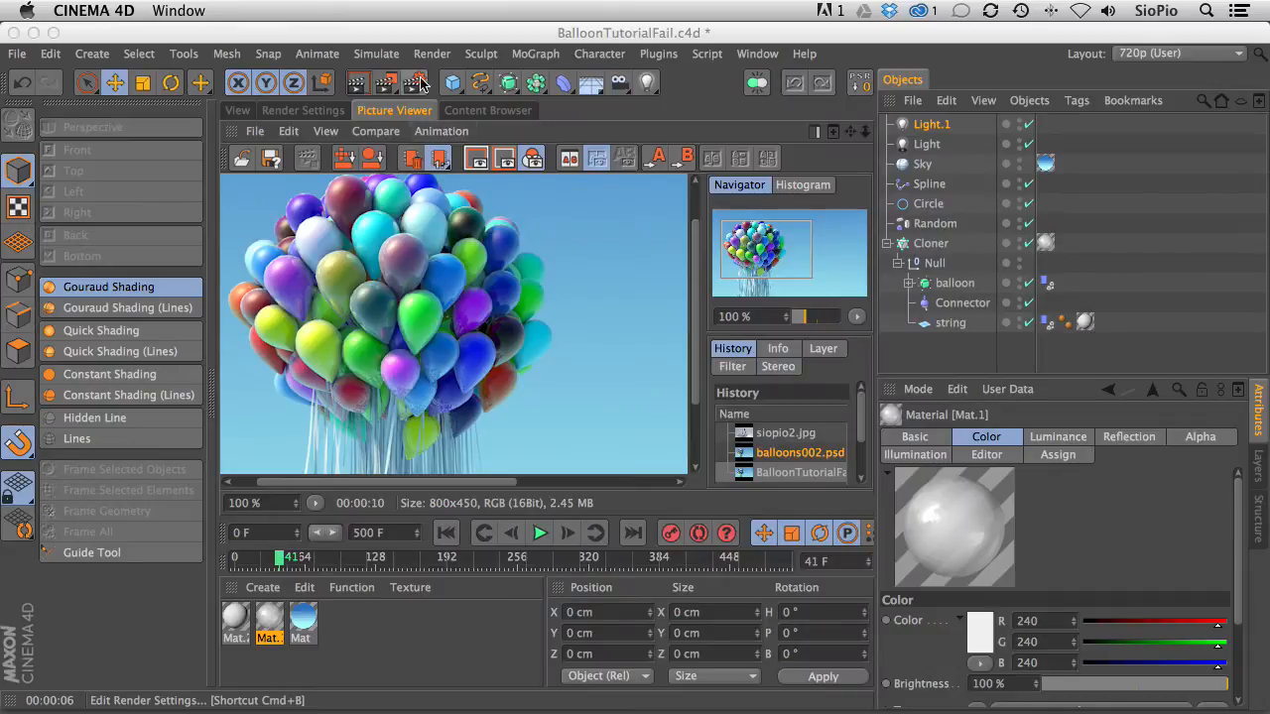
pyautogui.click(385, 83)
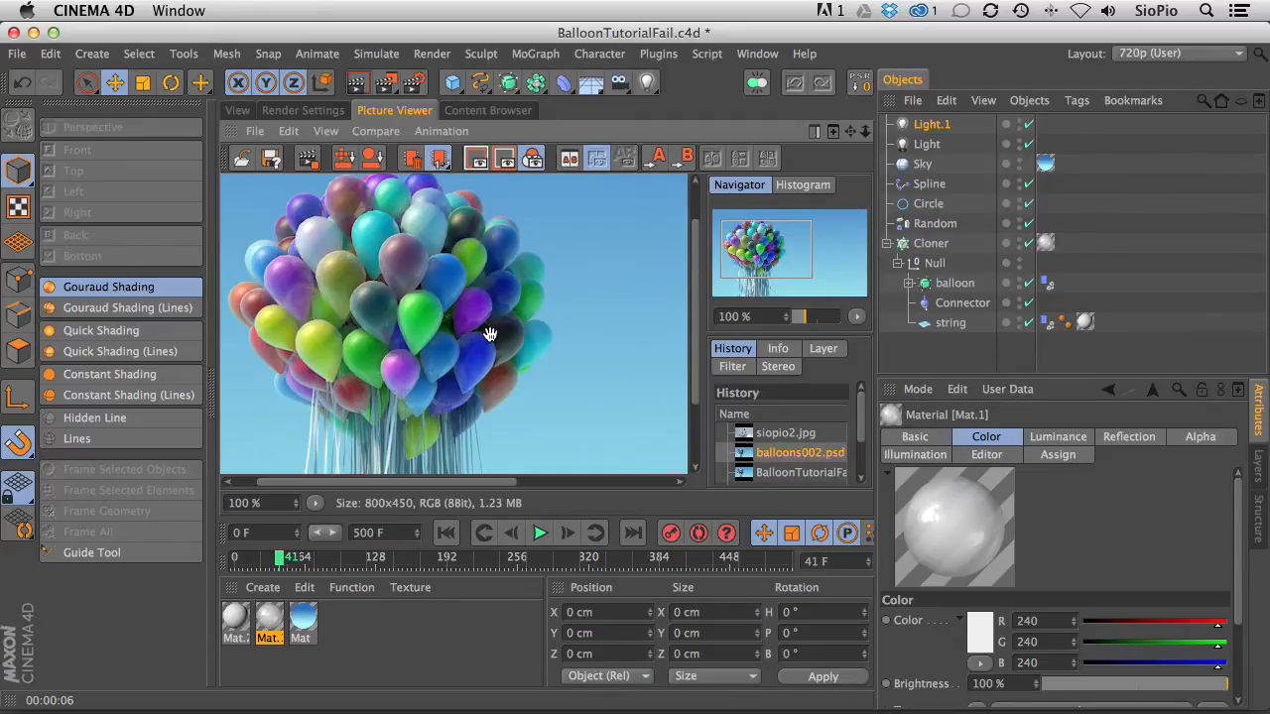
# - Compare the render in progress with the earlier renders and balloons002.psd in the Picture Viewer history
pyautogui.click(756, 473)
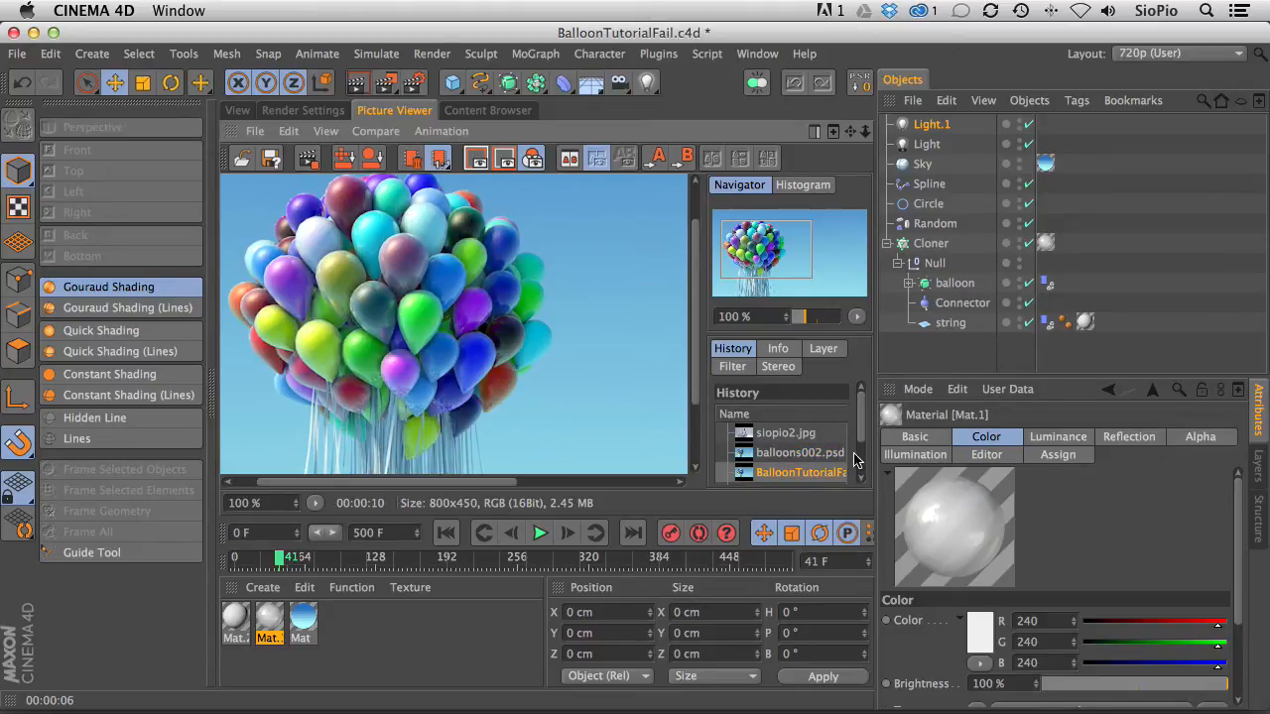
pyautogui.moveTo(861, 428); pyautogui.dragTo(855, 459)
pyautogui.click(784, 431)
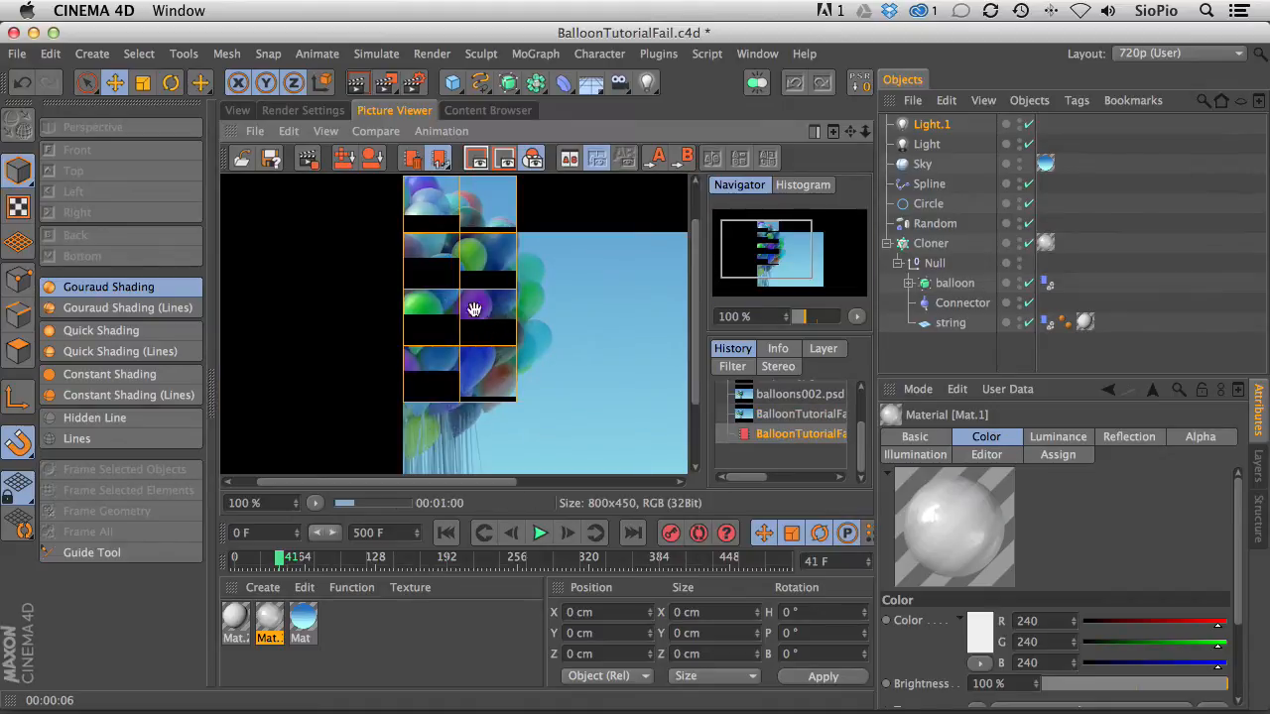
pyautogui.click(762, 394)
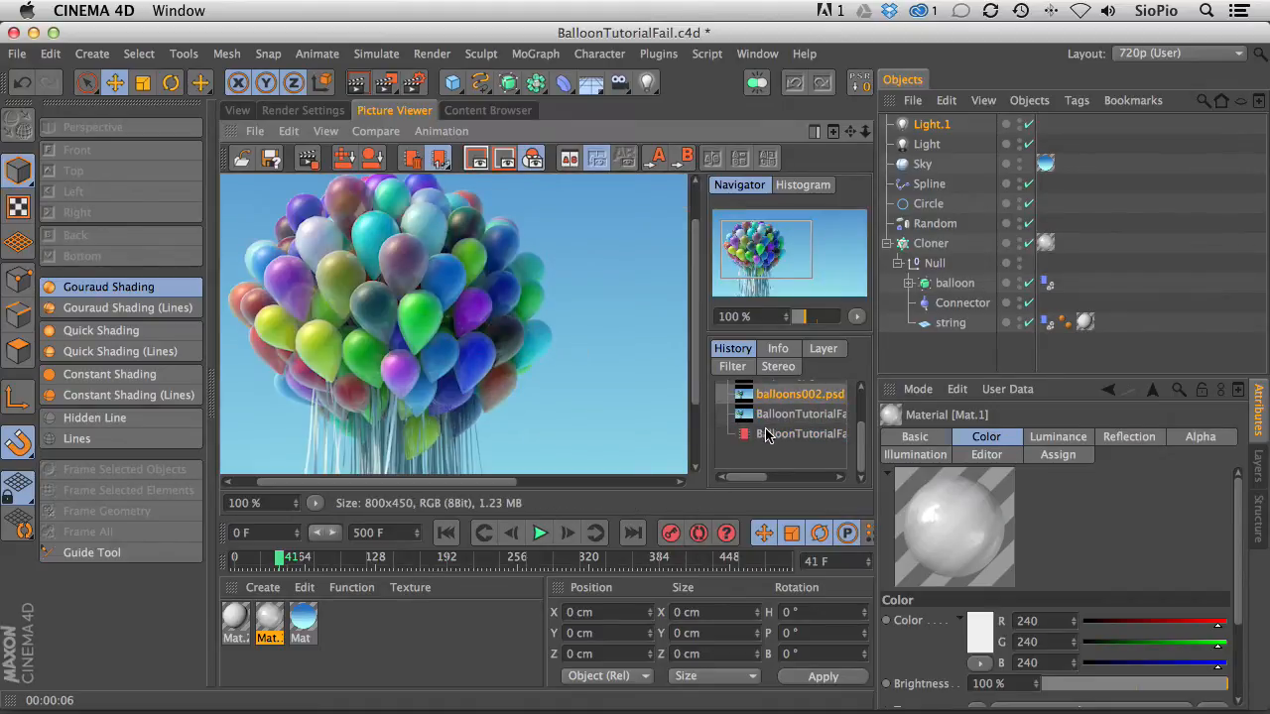
pyautogui.click(768, 433)
pyautogui.click(769, 394)
pyautogui.click(769, 433)
pyautogui.click(770, 394)
pyautogui.click(769, 433)
pyautogui.click(770, 395)
pyautogui.click(769, 433)
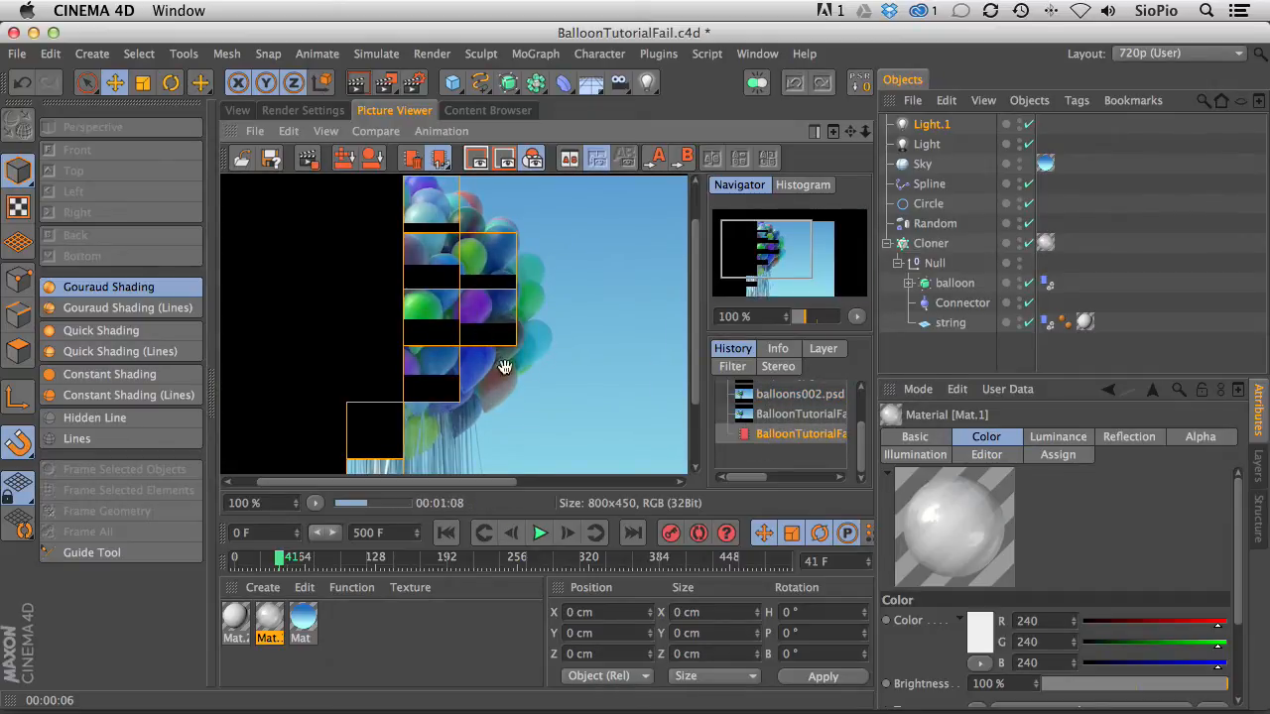
pyautogui.click(773, 395)
pyautogui.click(768, 433)
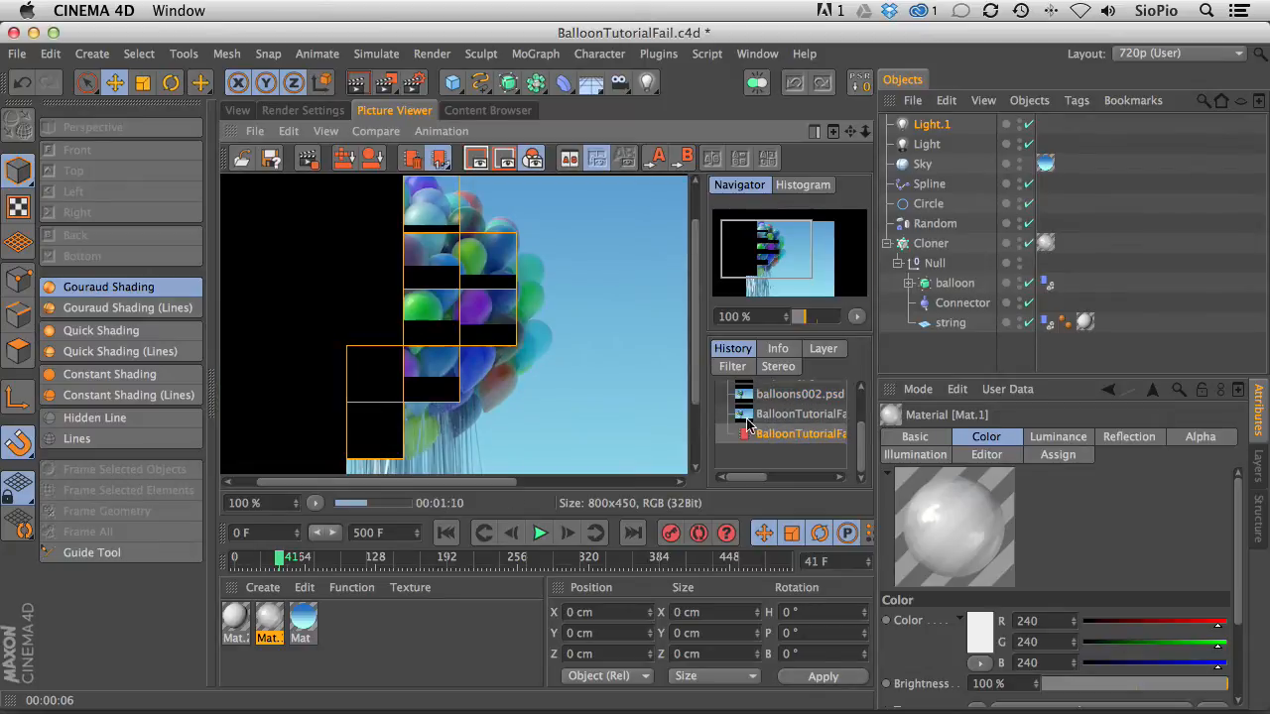
# - Stop the running render and turn off the interactive render region in the perspective view
pyautogui.click(255, 131)
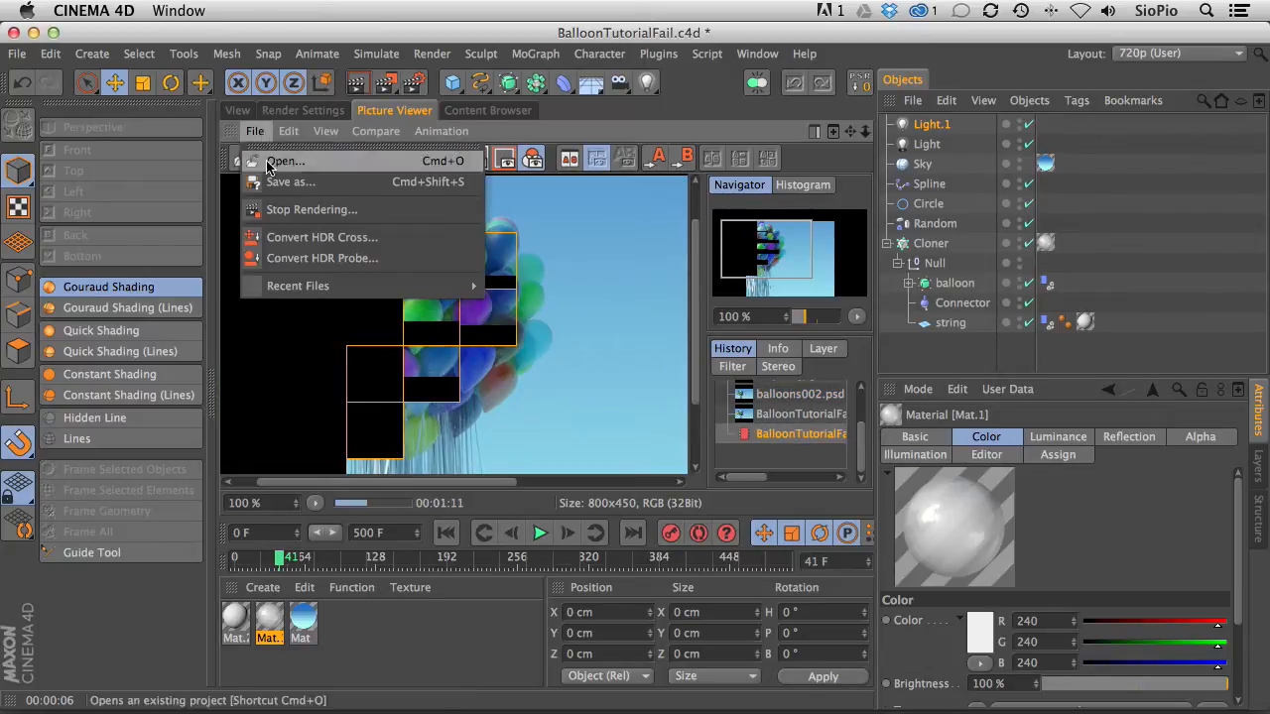
pyautogui.click(294, 210)
pyautogui.click(780, 280)
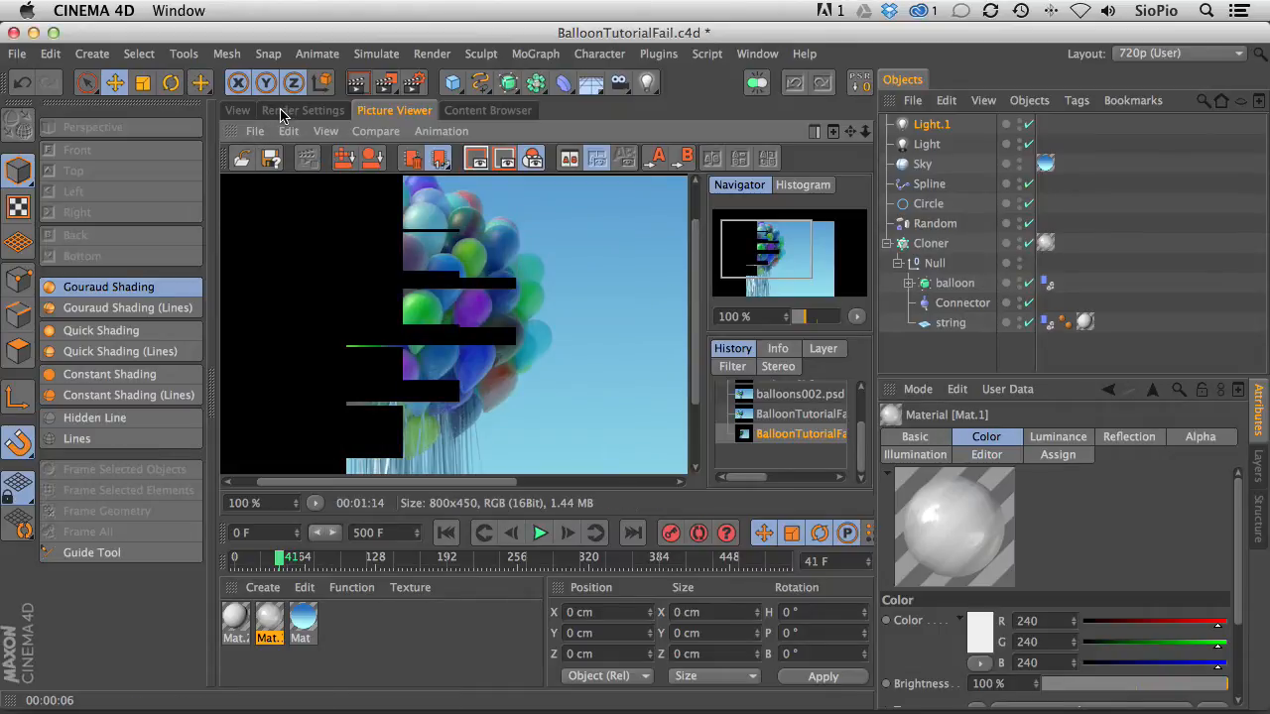
pyautogui.click(242, 111)
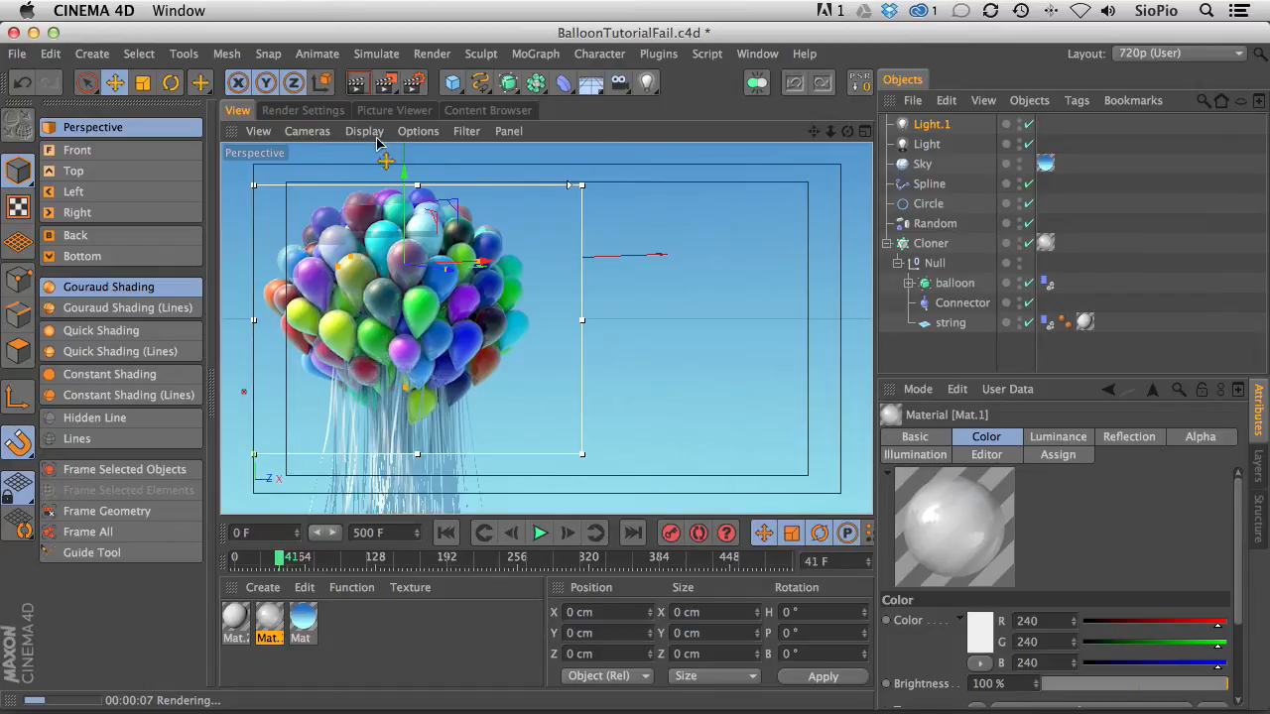
pyautogui.moveTo(416, 83); pyautogui.dragTo(426, 344)
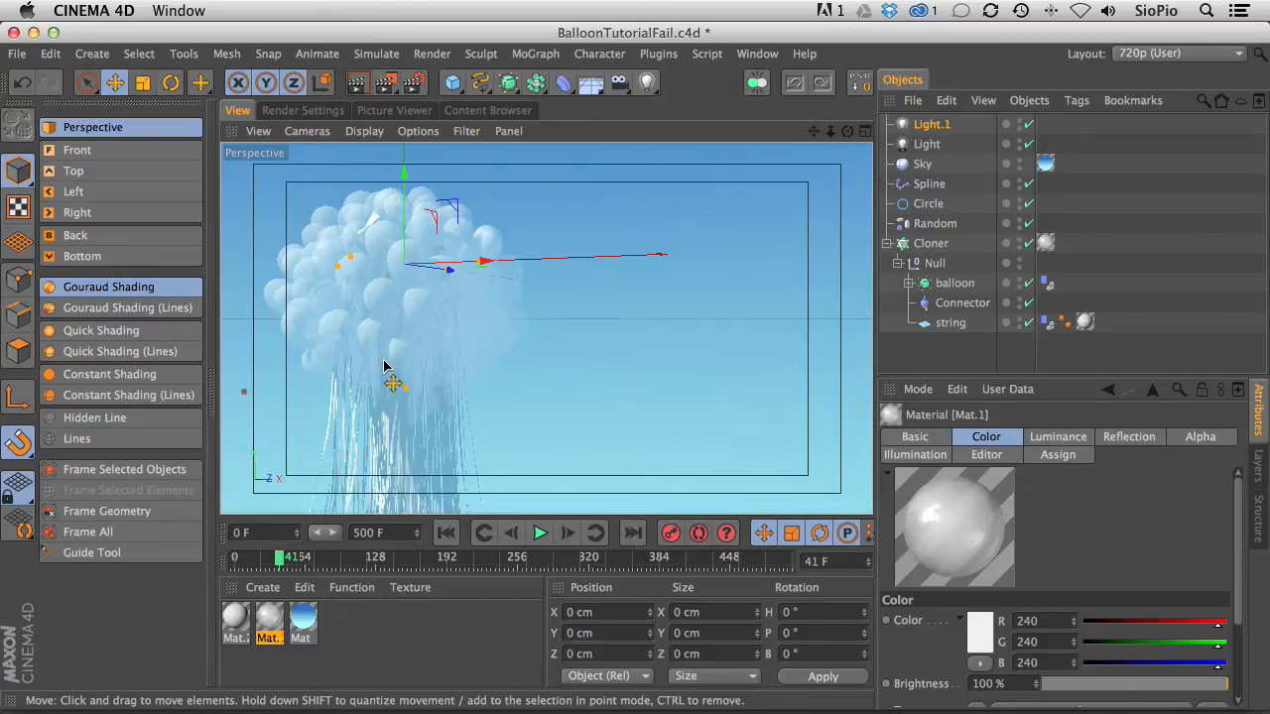
# - Create a new project and add a Pyramid primitive
pyautogui.click(17, 53)
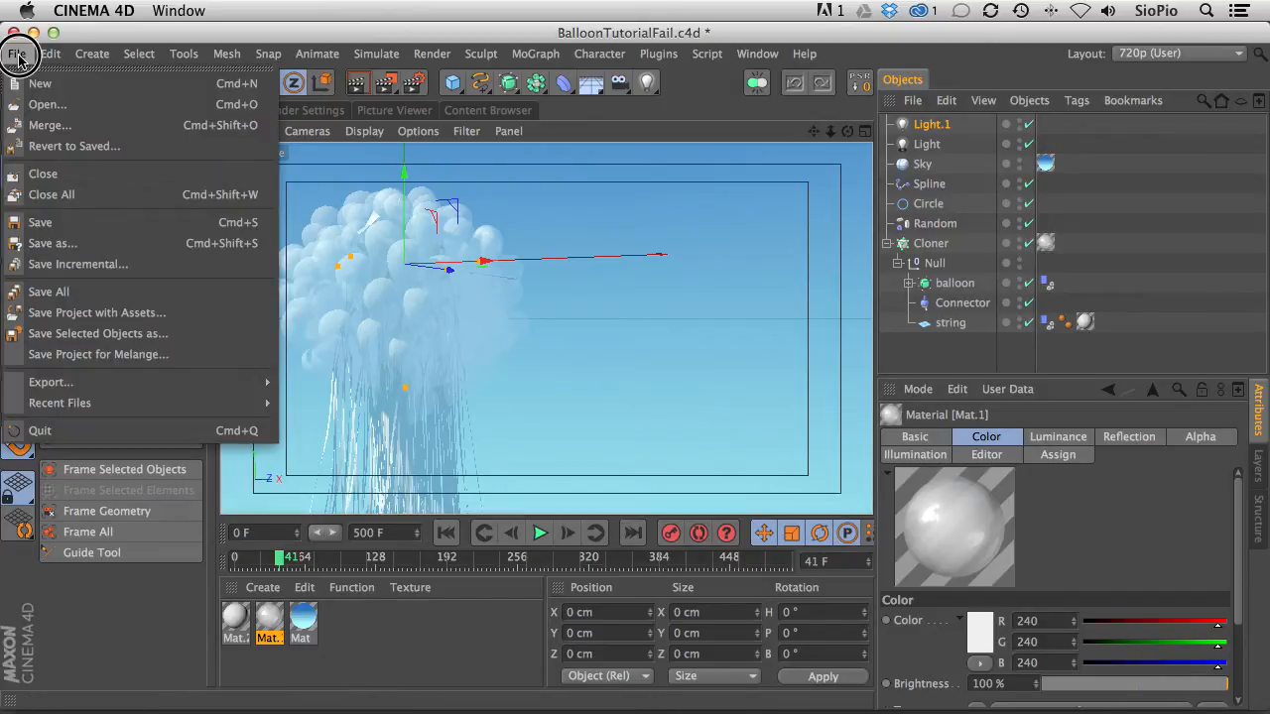
pyautogui.click(42, 83)
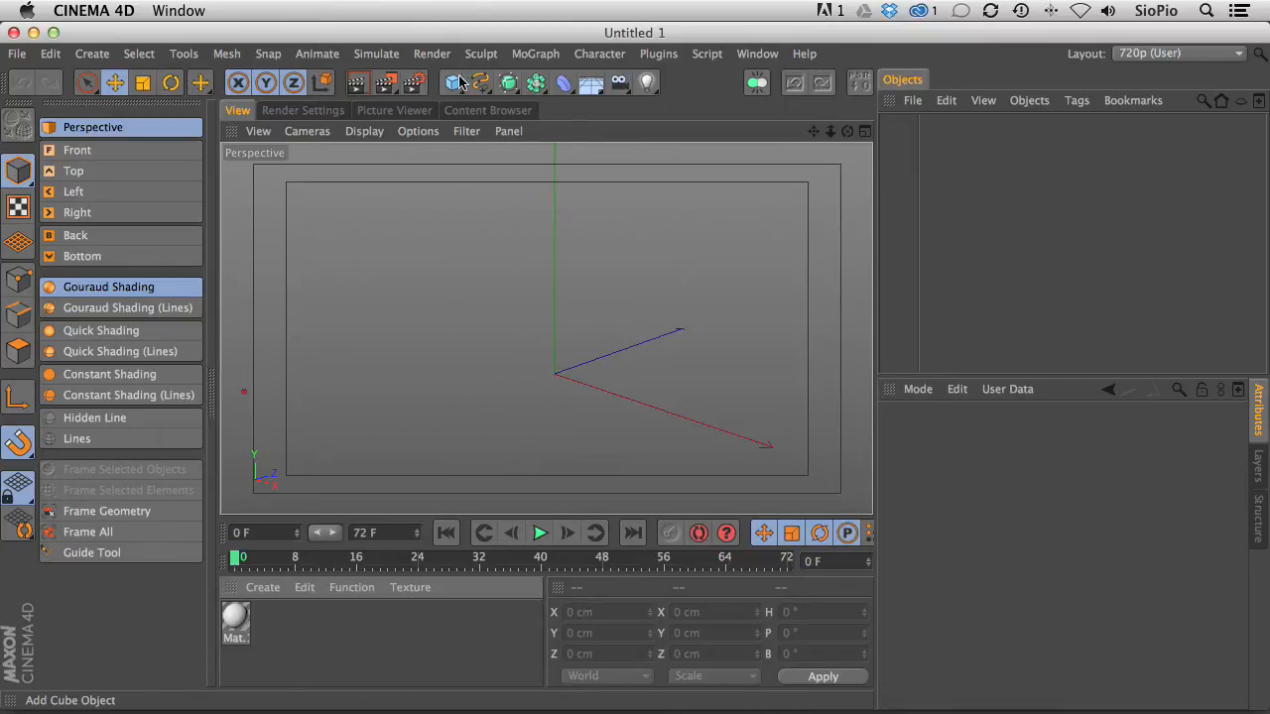
pyautogui.moveTo(452, 83); pyautogui.dragTo(501, 223)
# - Set the pyramid's size to 10 × 20 × 10 cm
pyautogui.click(1016, 480)
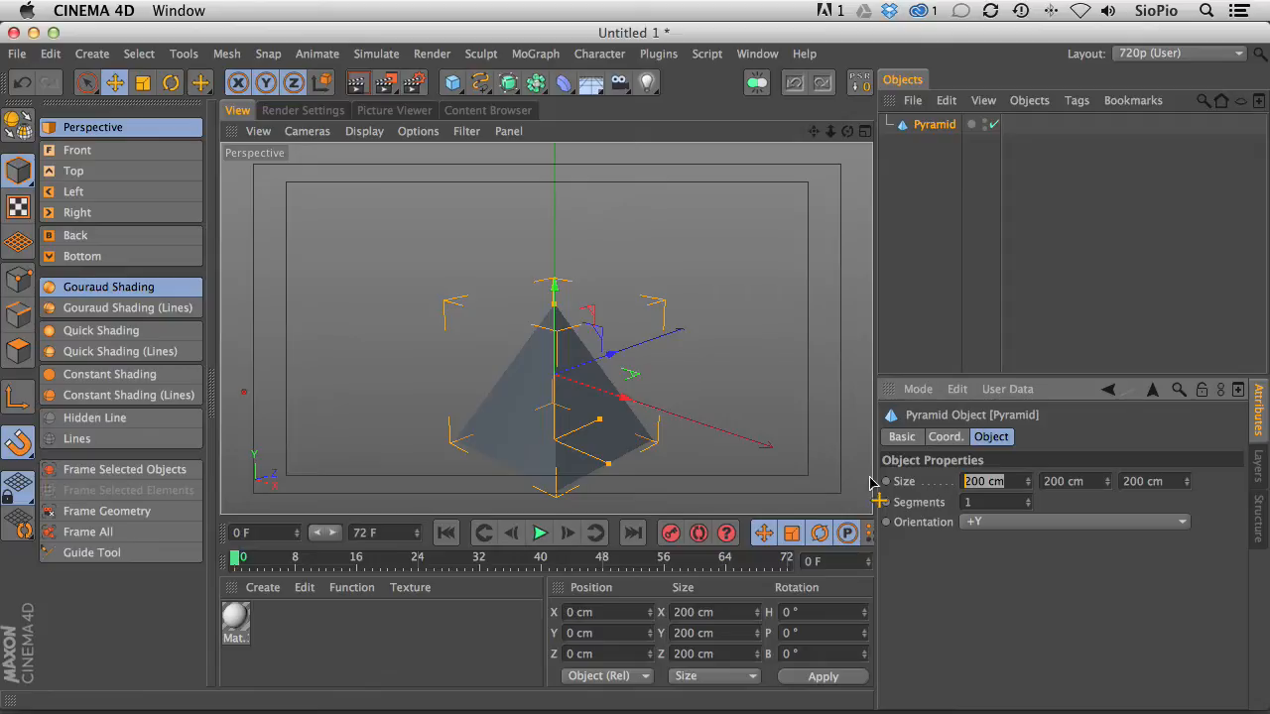
pyautogui.write('10')
pyautogui.press('Tab')
pyautogui.write('20')
pyautogui.press('Tab')
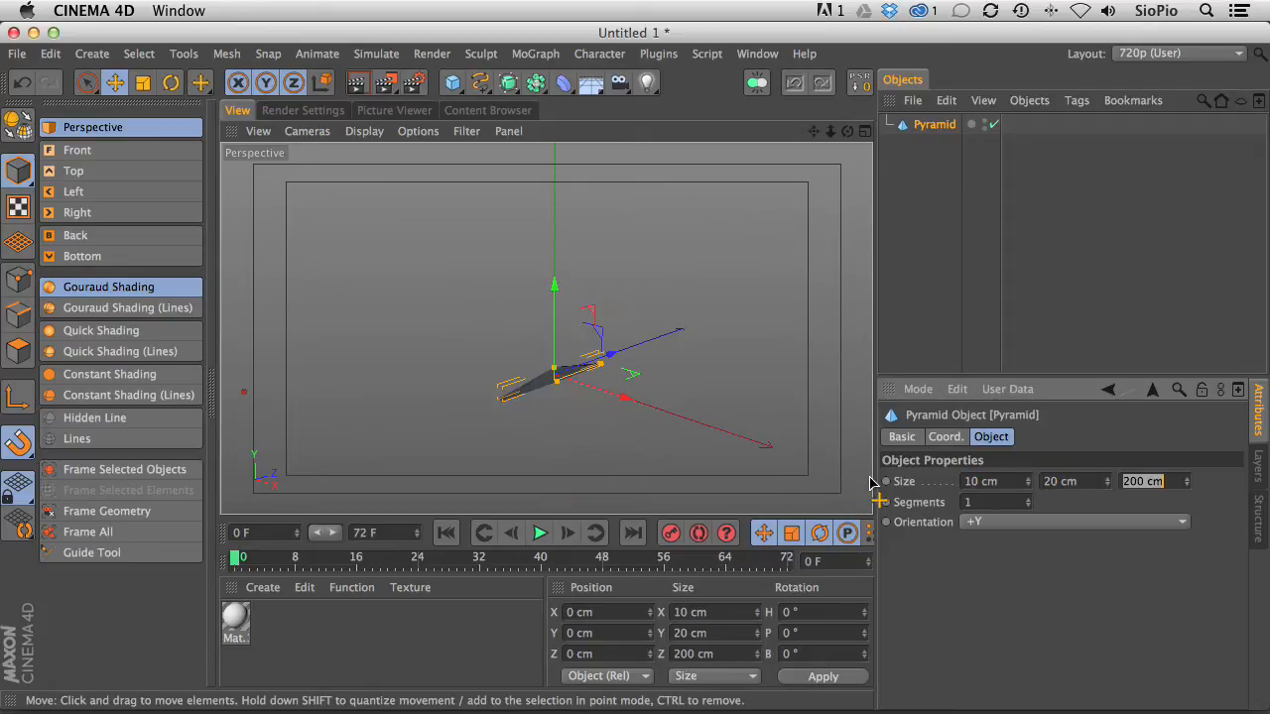
pyautogui.write('10')
pyautogui.press('Return')
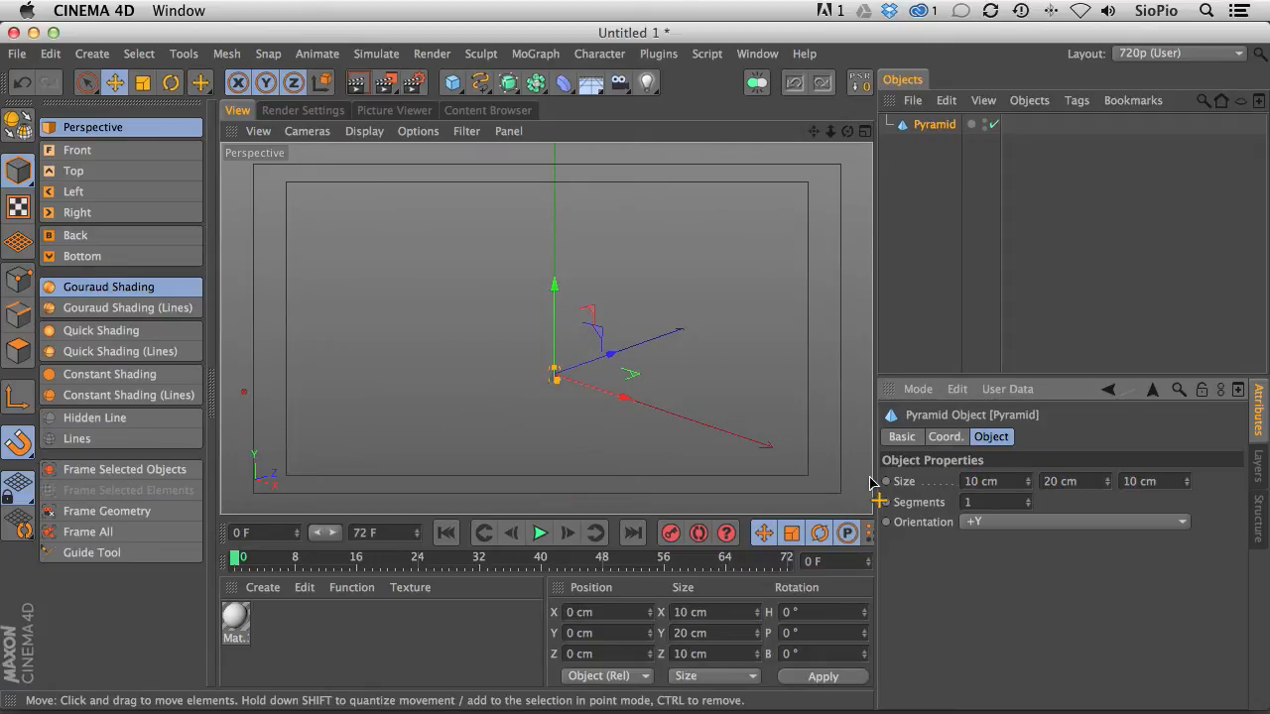
# - Set the pyramid's orientation to -Y so that it points downward
pyautogui.press('o')
pyautogui.click(976, 524)
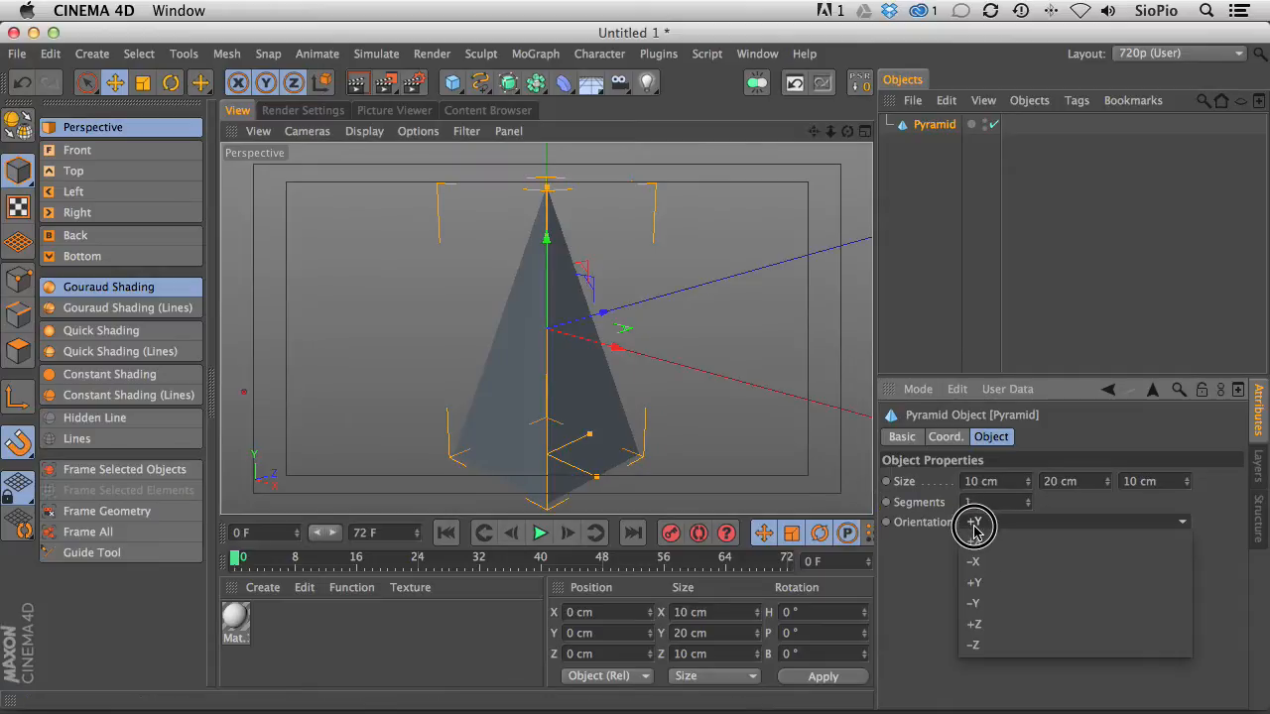
pyautogui.click(976, 585)
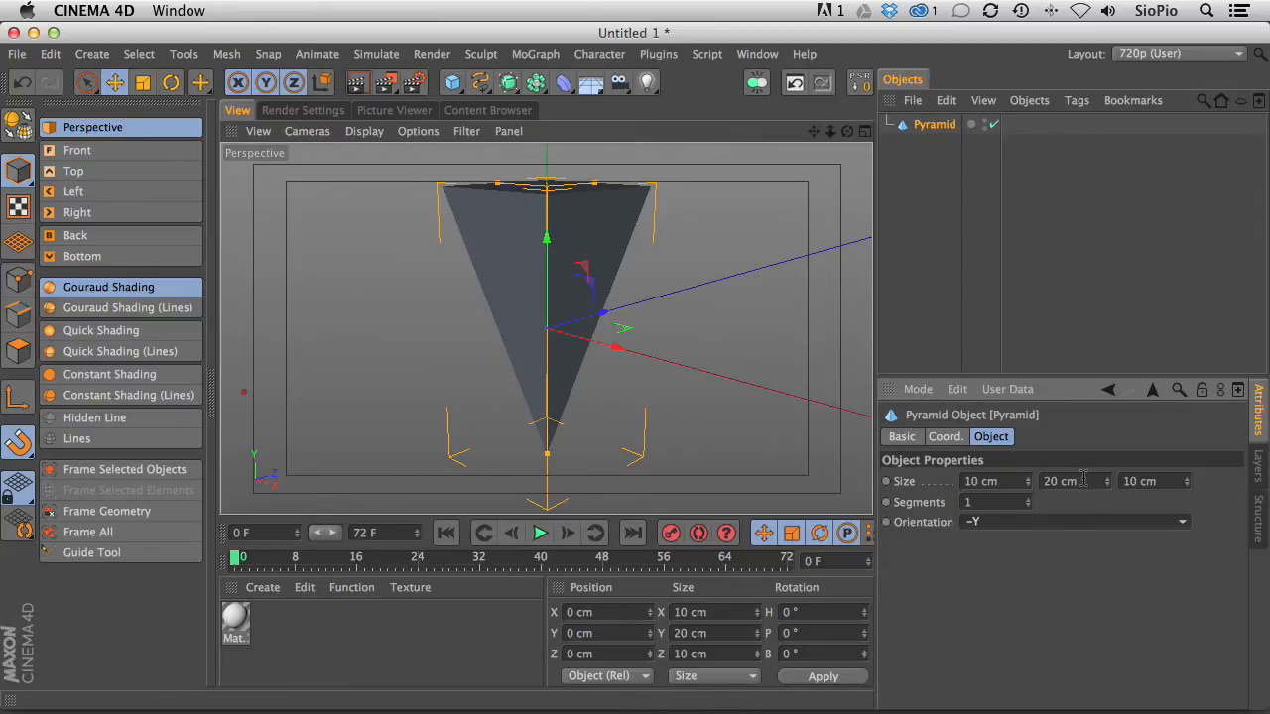
# - Set the pyramid's Y position to 10 cm so its tip sits at the world origin
pyautogui.click(943, 437)
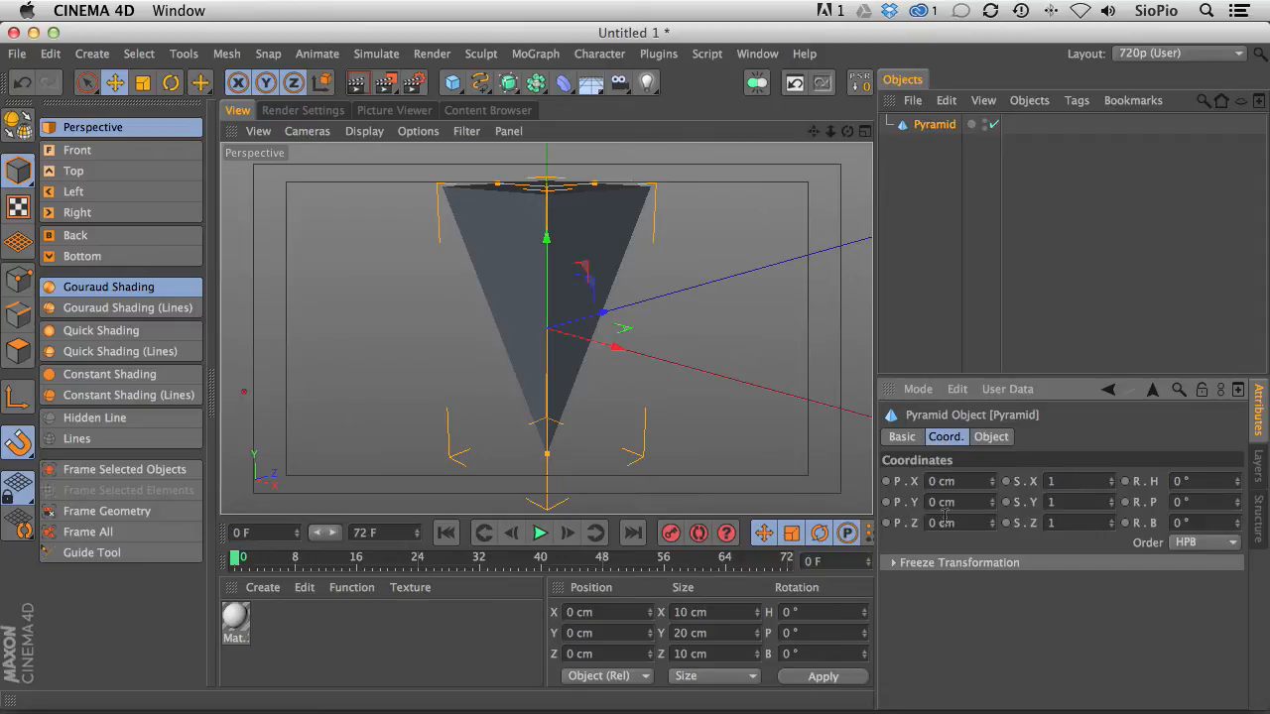
pyautogui.click(945, 502)
pyautogui.write('10')
pyautogui.press('Return')
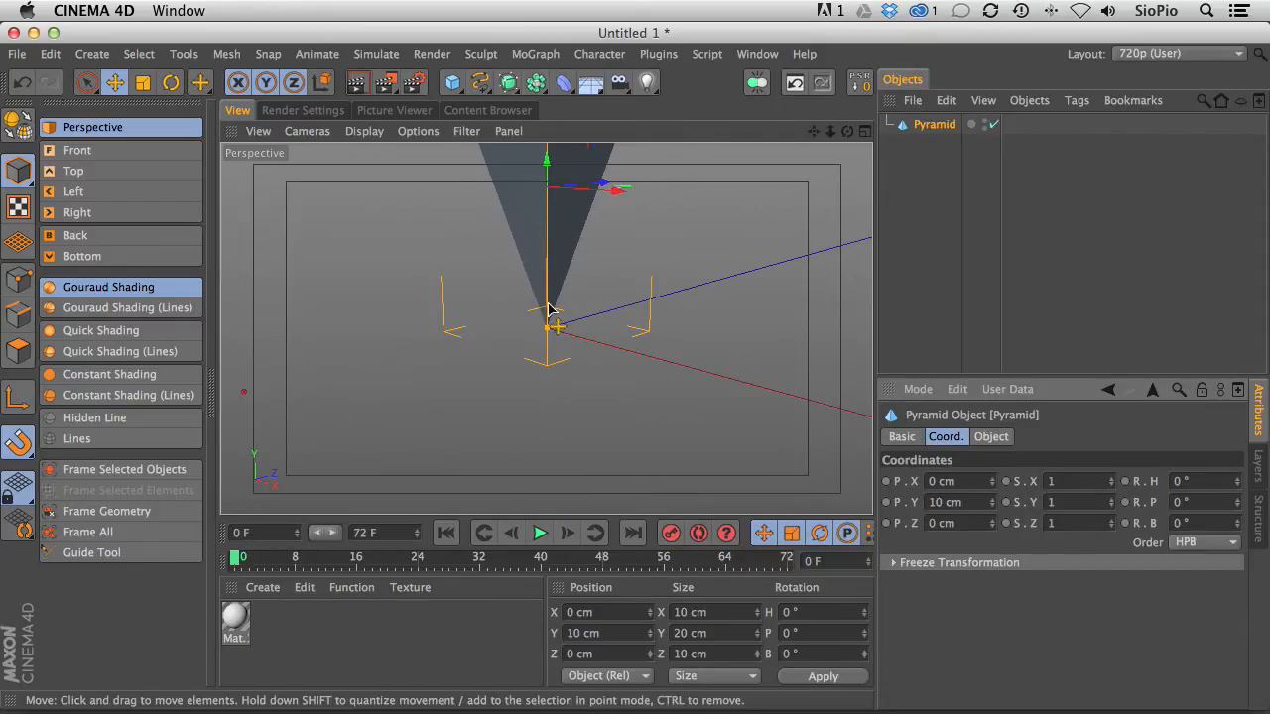
pyautogui.press('h')
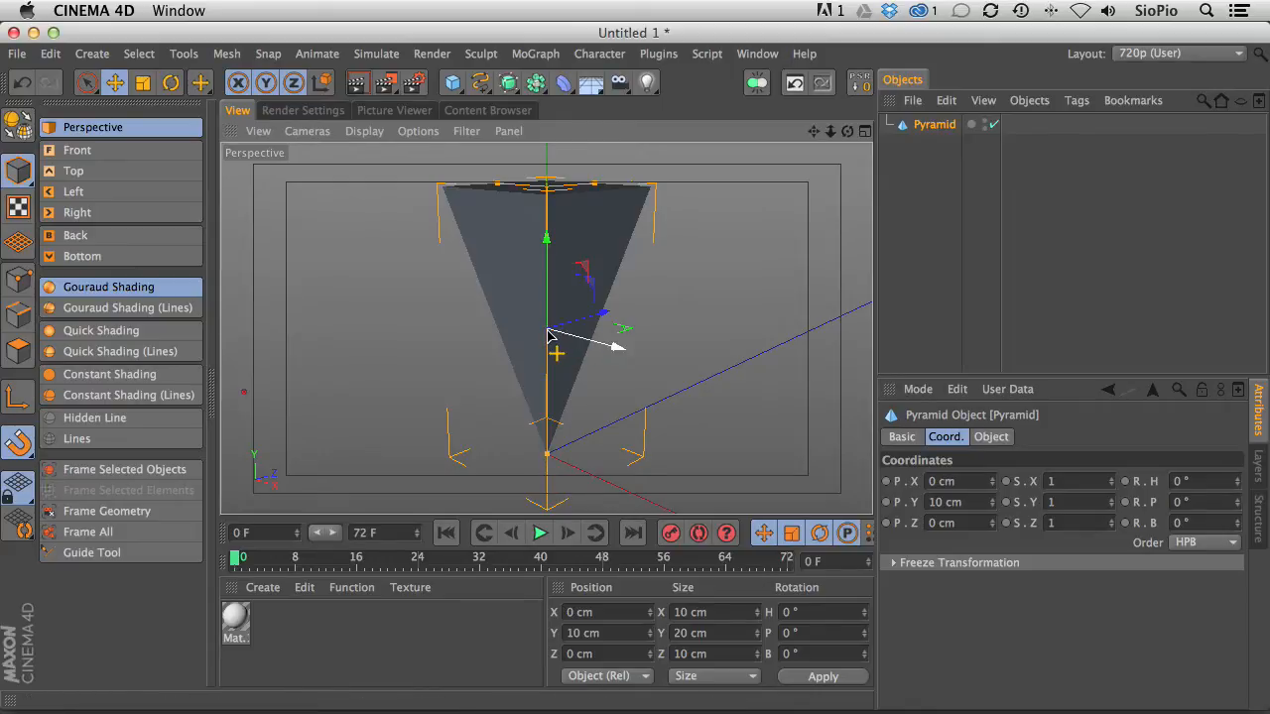
# - Try parenting the pyramid to a new Null at the origin, and remove the Null again
pyautogui.click(914, 170)
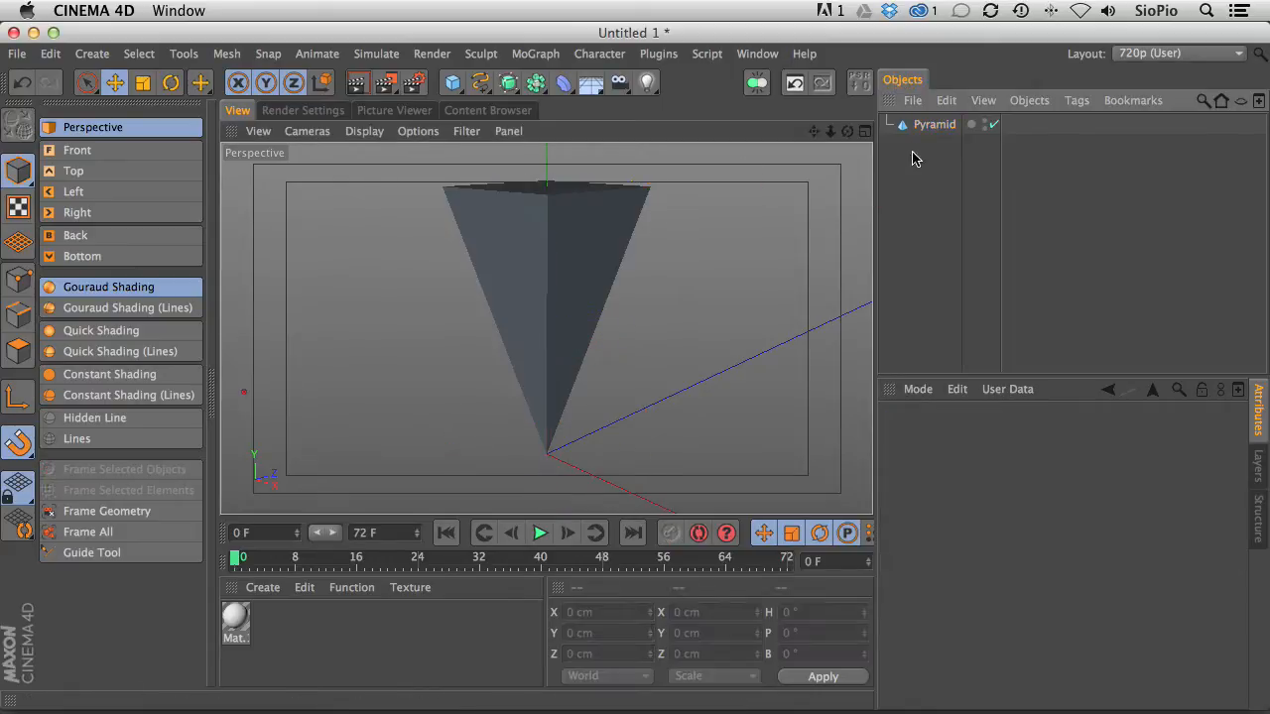
pyautogui.moveTo(452, 83); pyautogui.dragTo(496, 110)
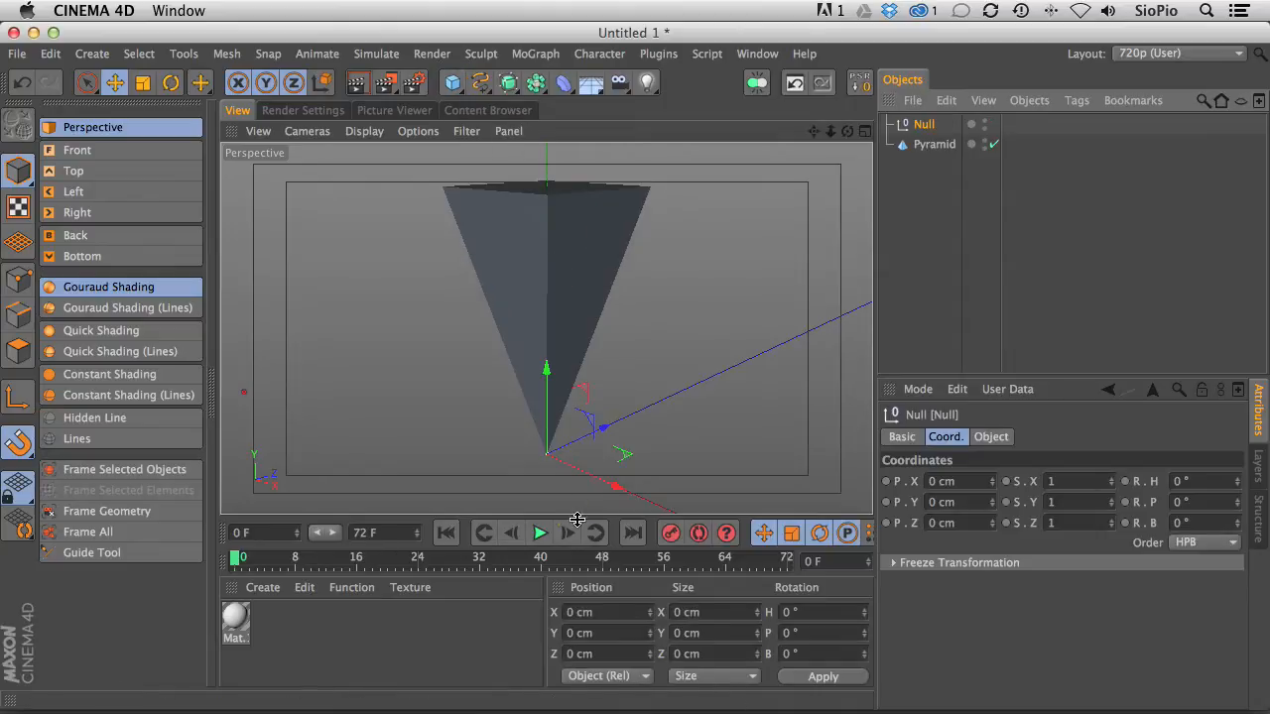
pyautogui.moveTo(933, 144); pyautogui.dragTo(922, 127)
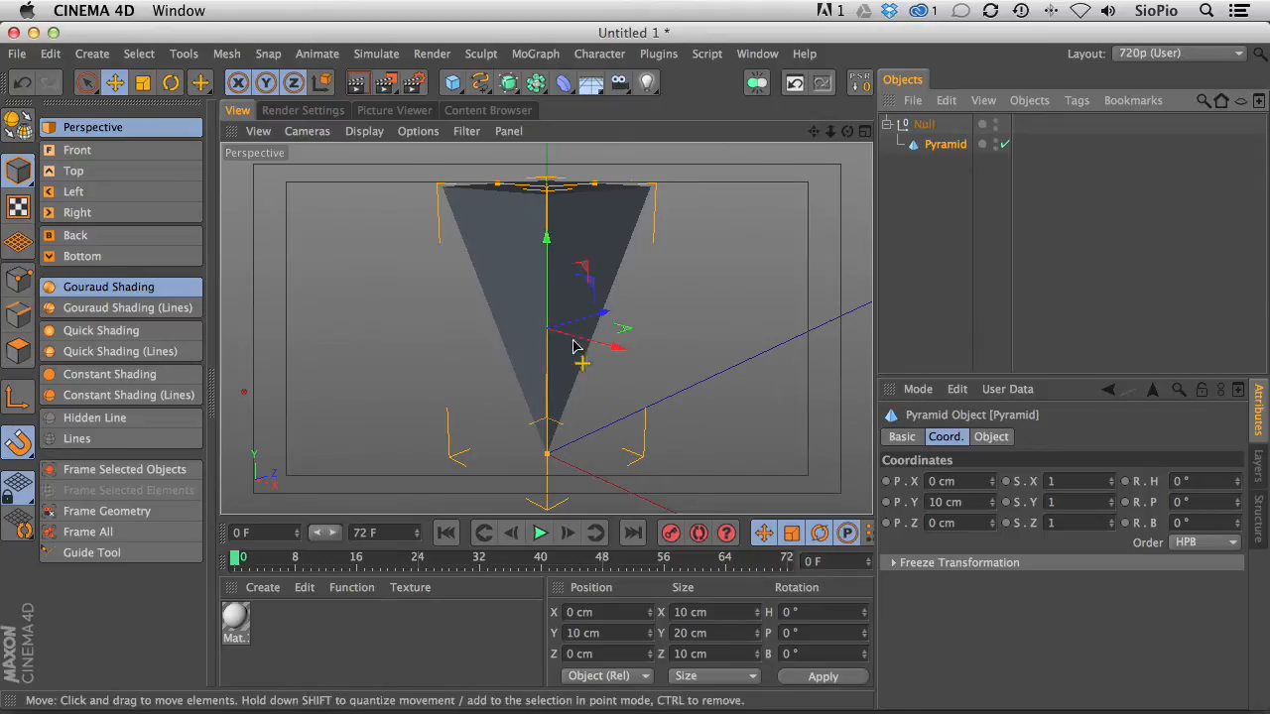
pyautogui.click(764, 226)
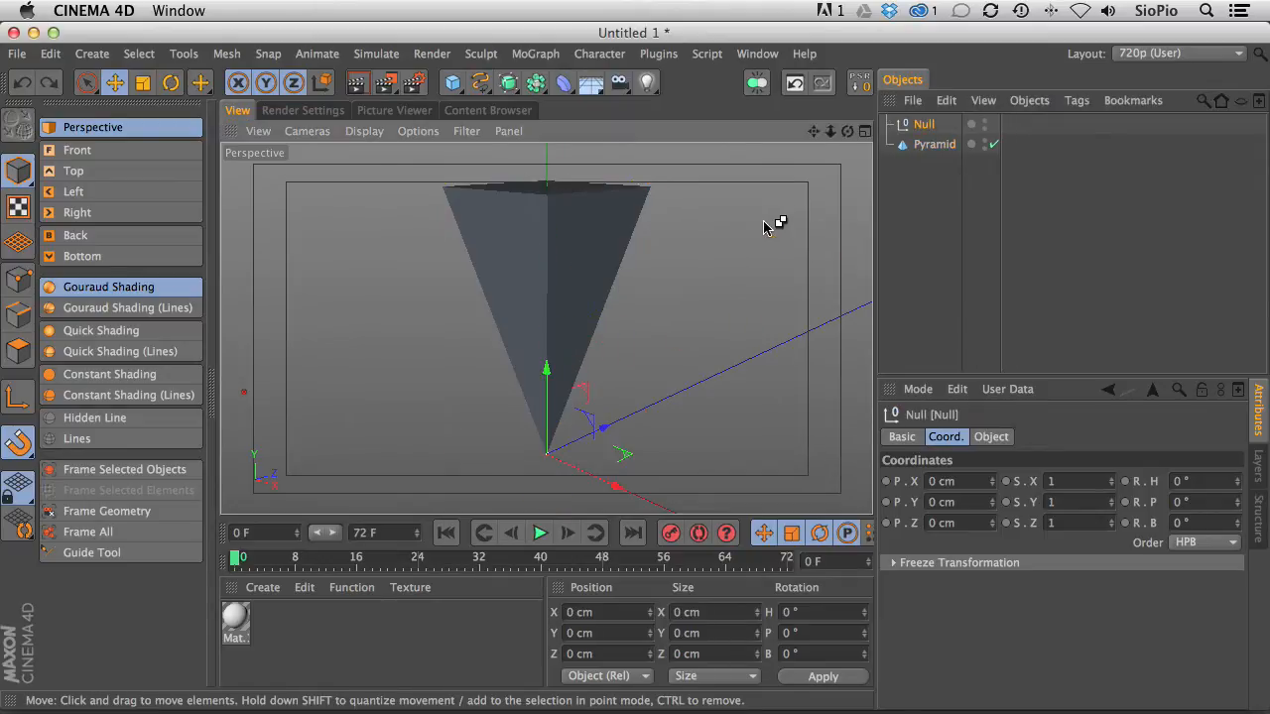
pyautogui.press('Delete')
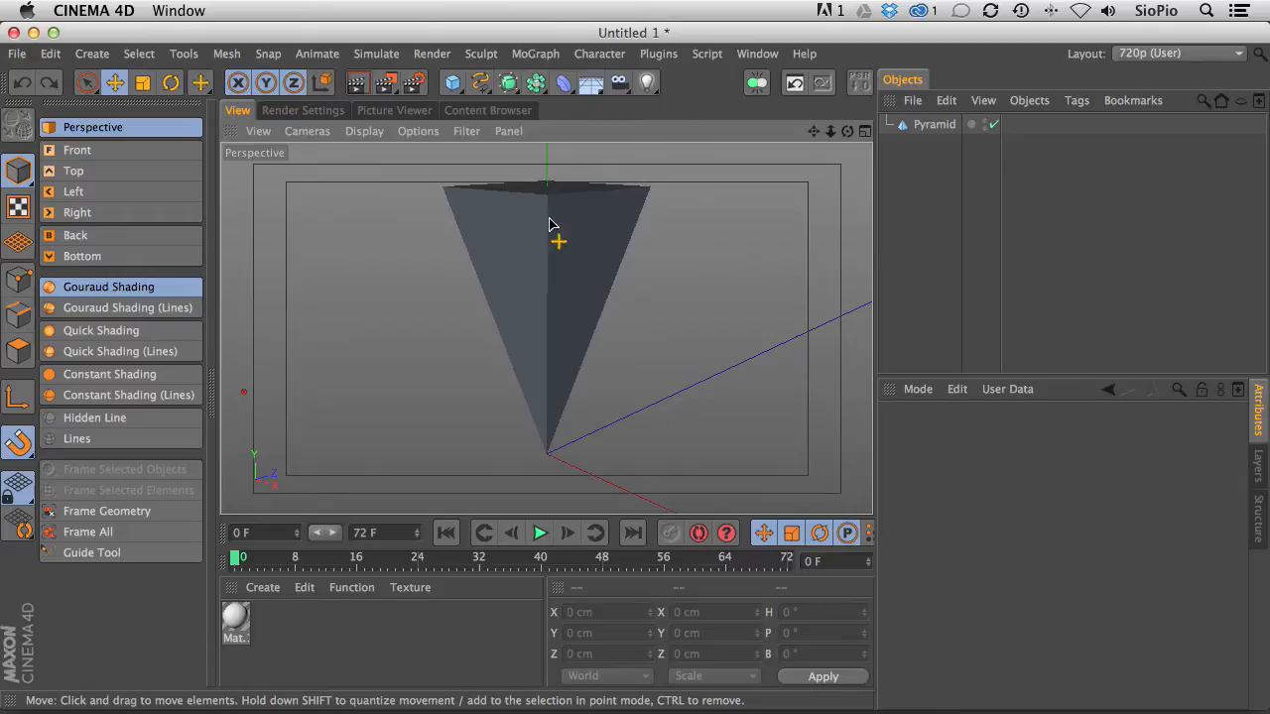
# - Make the pyramid editable and move only its axis to 0 cm on Y, at the pyramid's tip
pyautogui.click(936, 126)
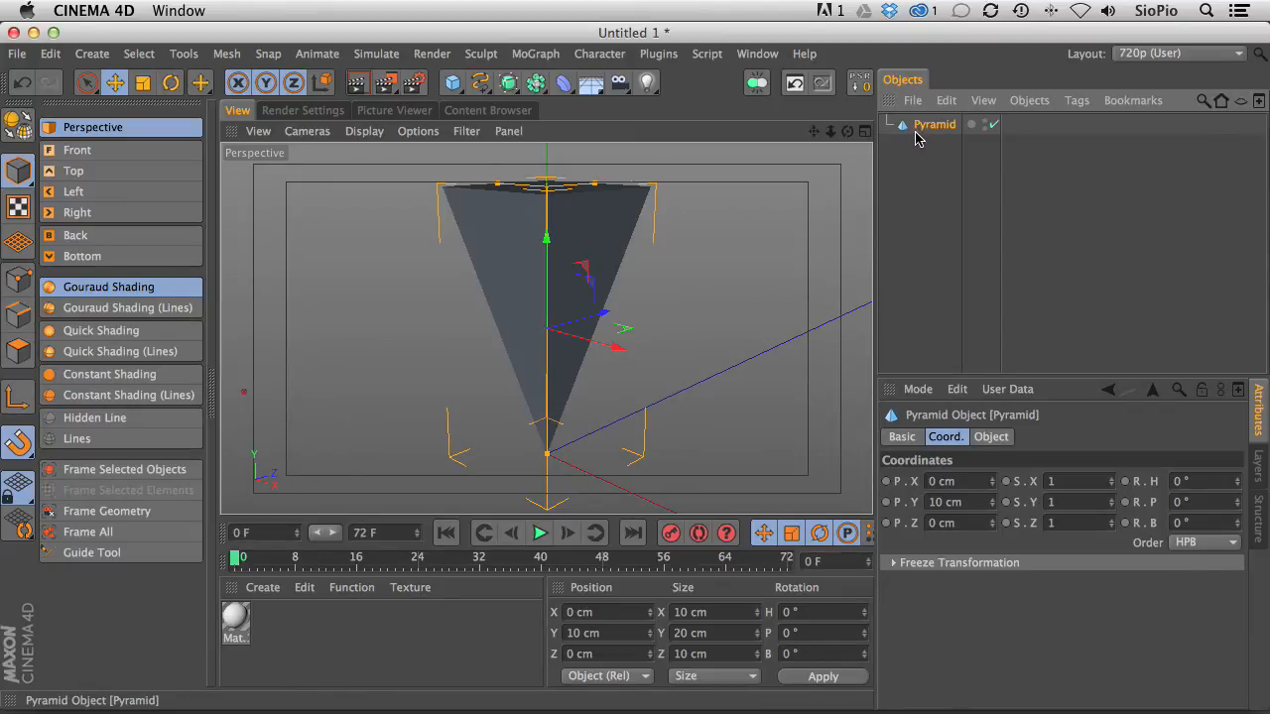
pyautogui.press('c')
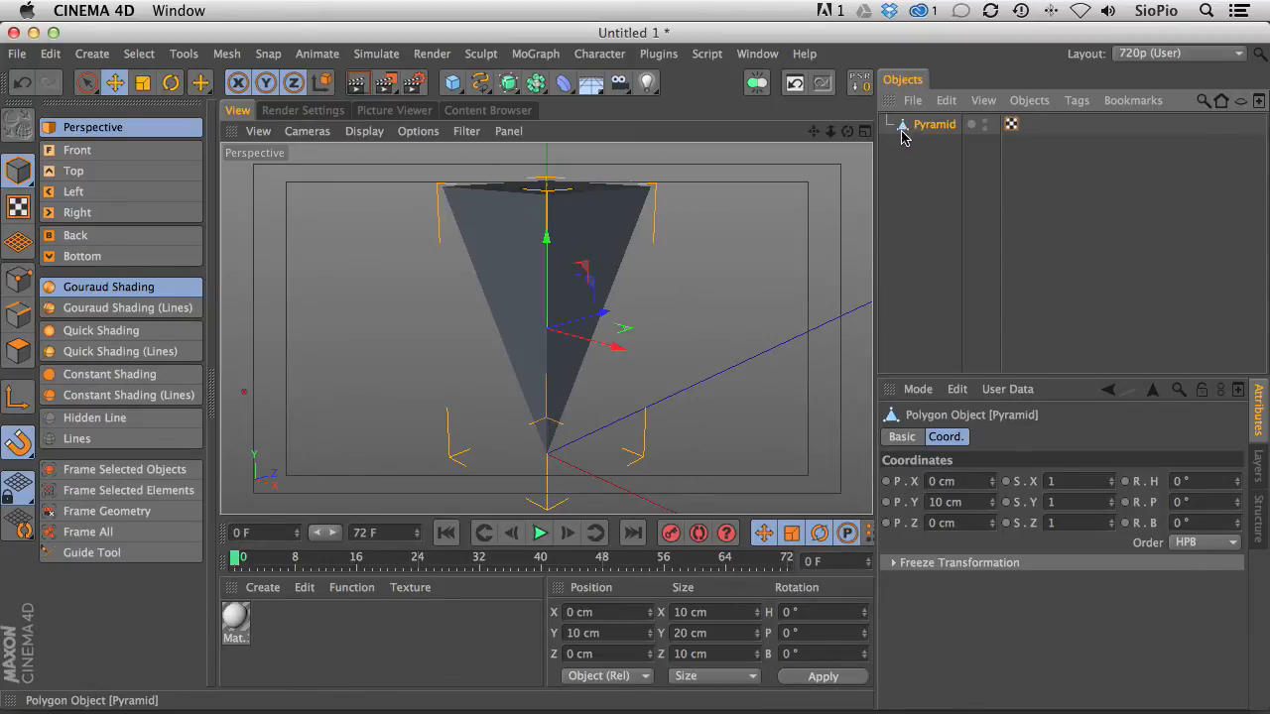
pyautogui.click(15, 399)
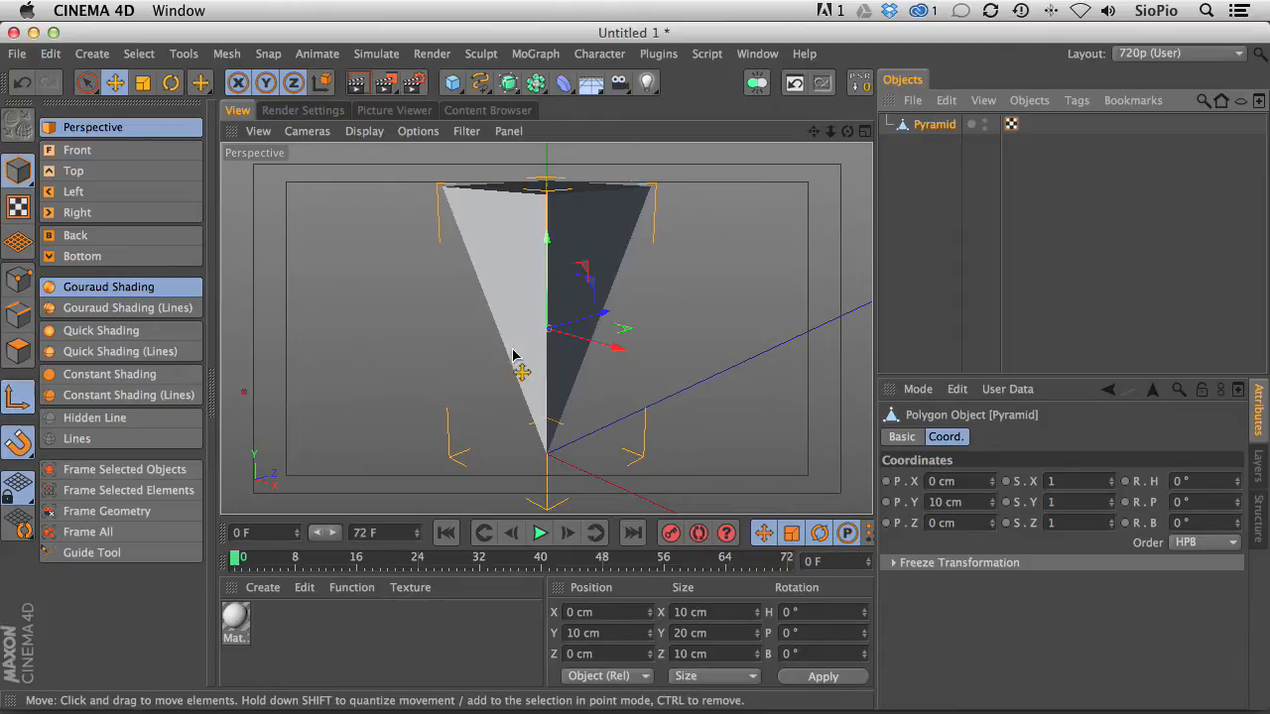
pyautogui.click(610, 633)
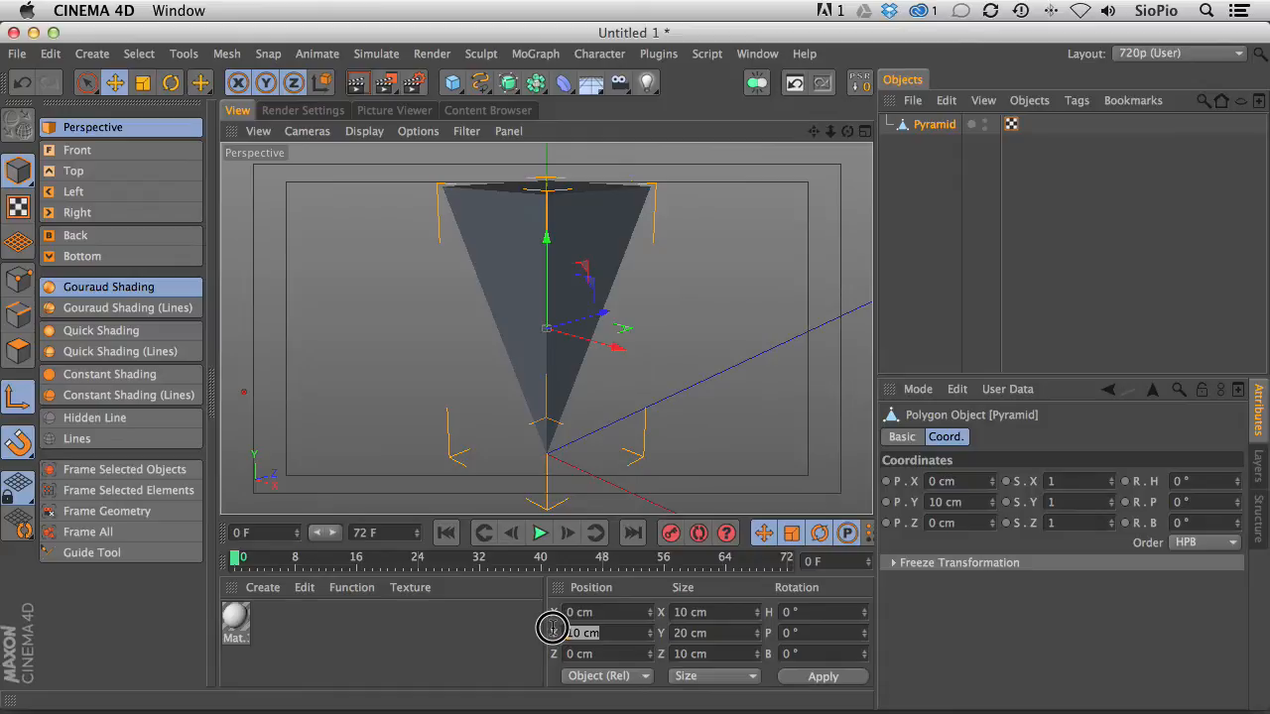
pyautogui.press('Return')
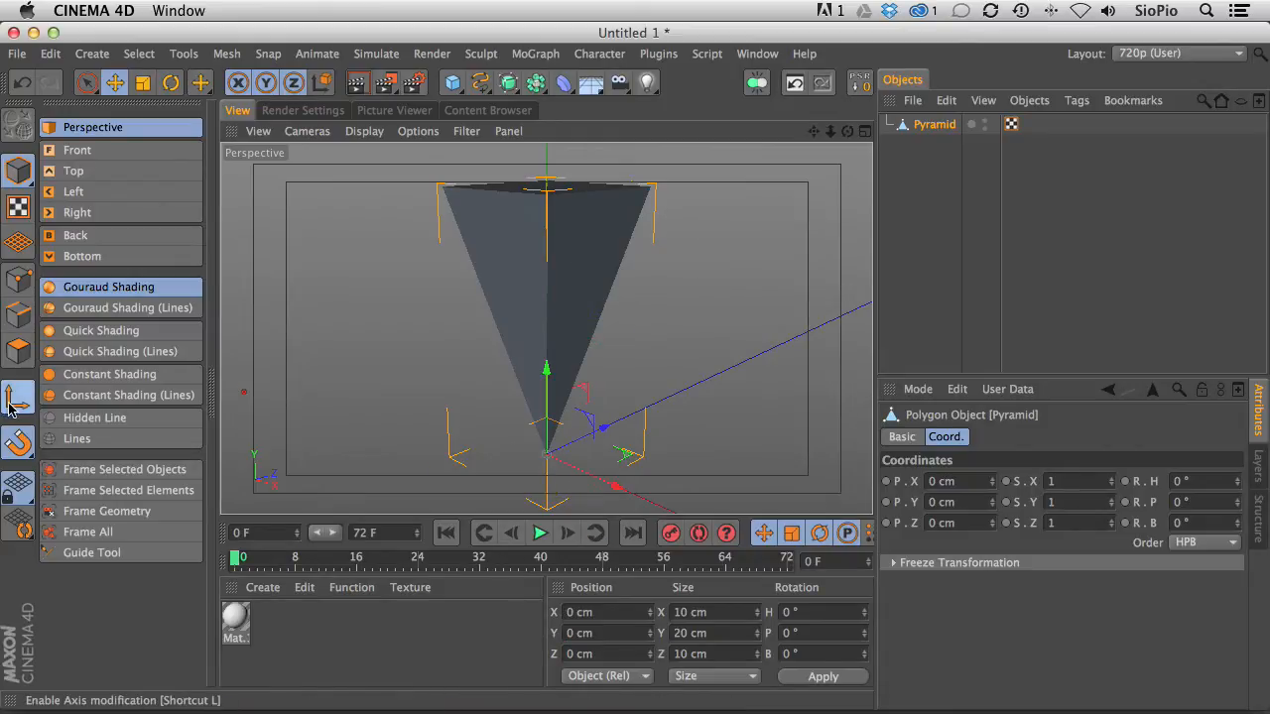
# - Try moving the pyramid upward along Y twice, undoing each move
pyautogui.moveTo(547, 369); pyautogui.dragTo(541, 288)
pyautogui.press('super+z')
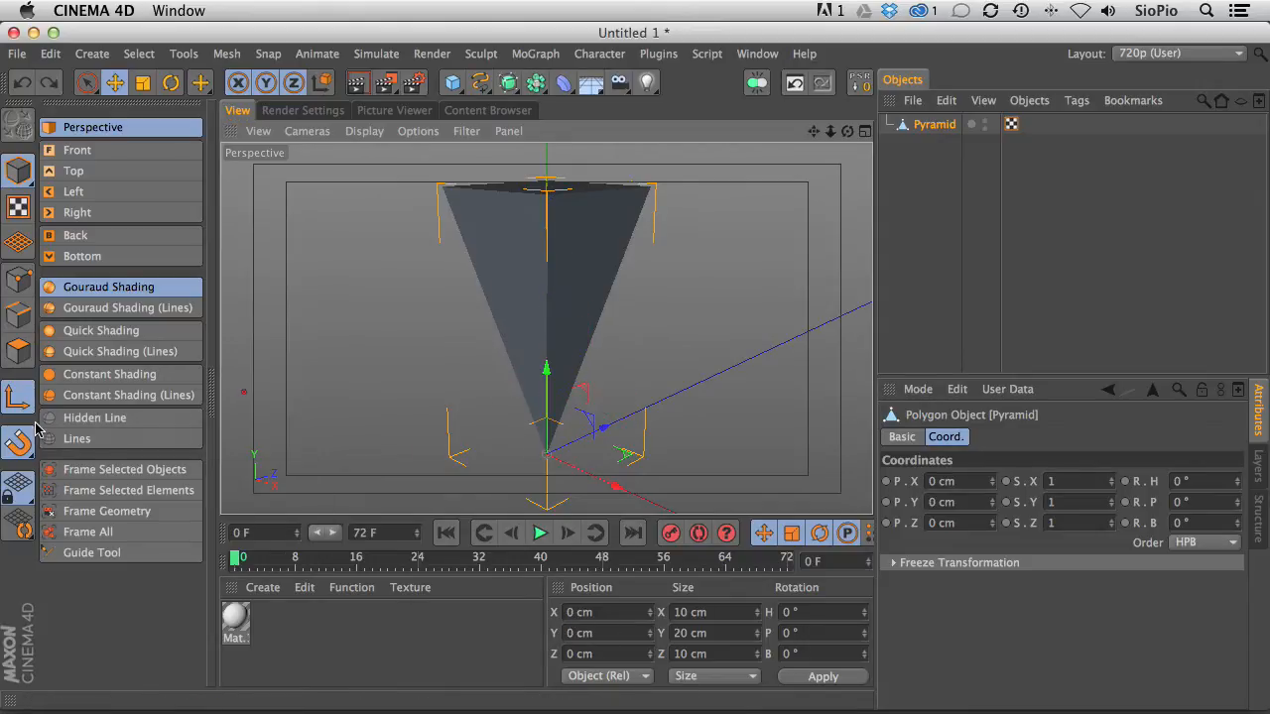
pyautogui.moveTo(545, 371); pyautogui.dragTo(545, 316)
pyautogui.press('super+z')
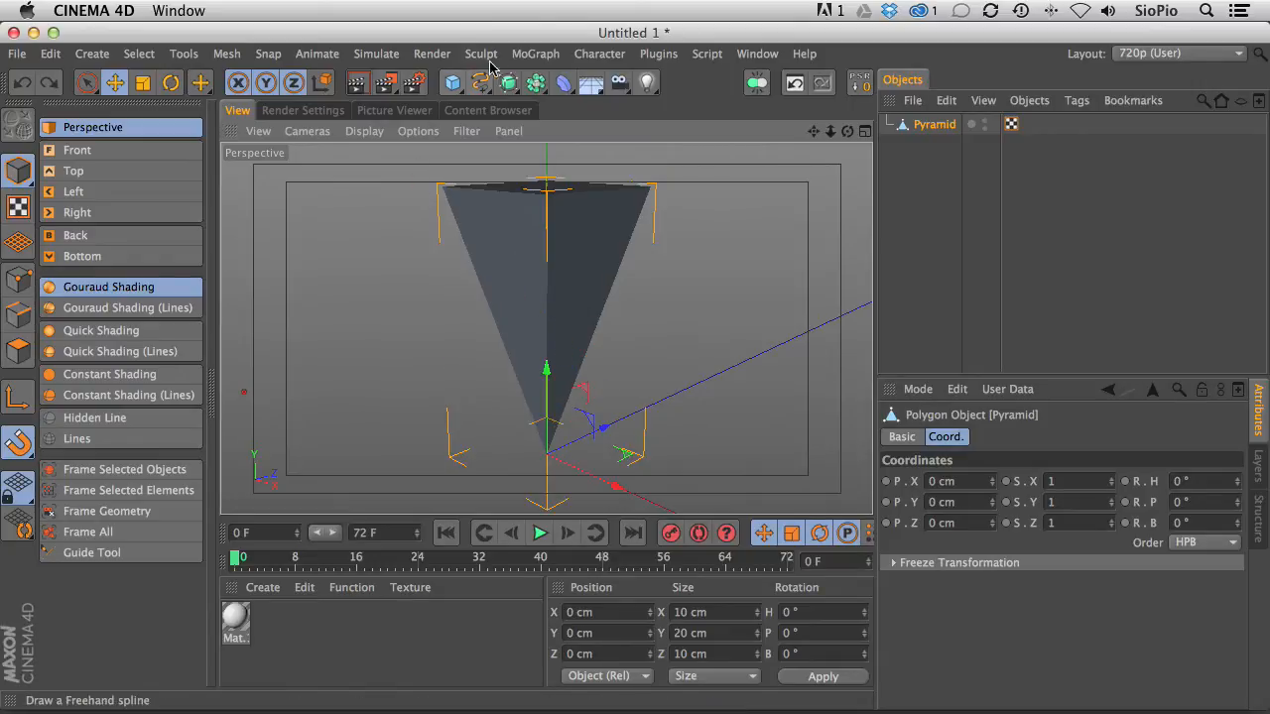
# - Add a MoGraph Cloner and make the pyramid its child
pyautogui.click(536, 54)
pyautogui.click(548, 210)
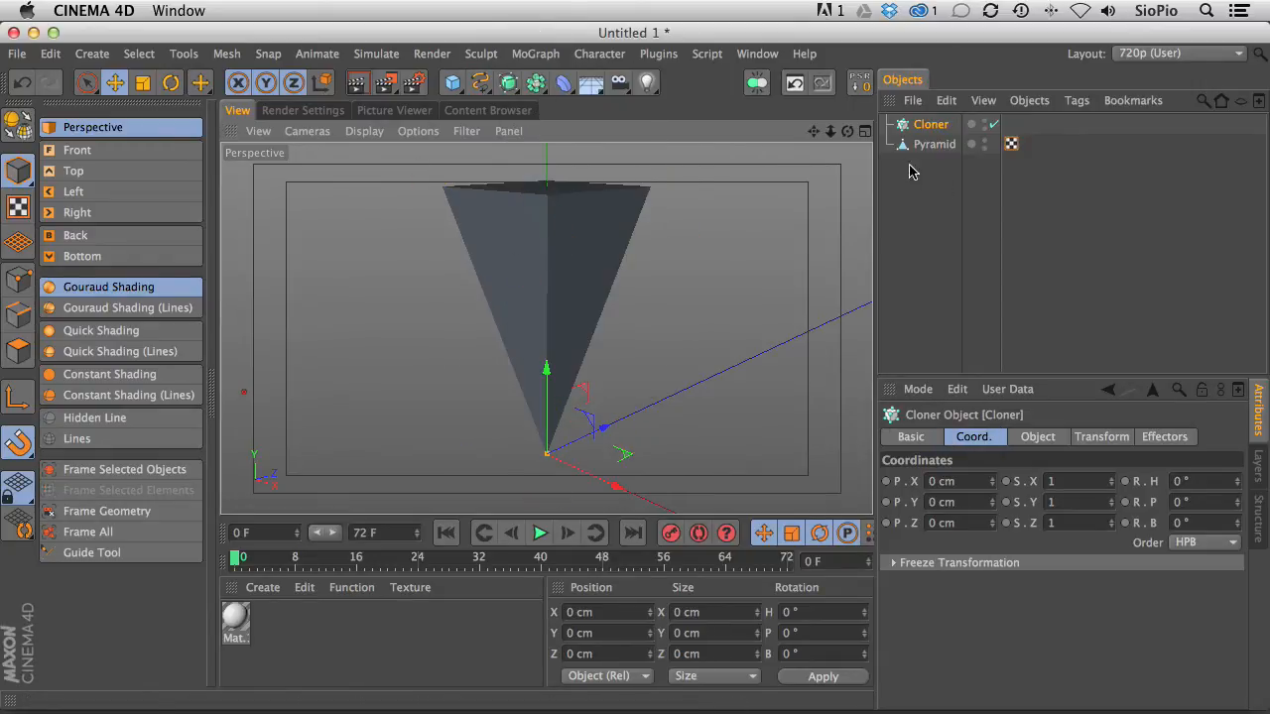
pyautogui.moveTo(935, 143); pyautogui.dragTo(927, 124)
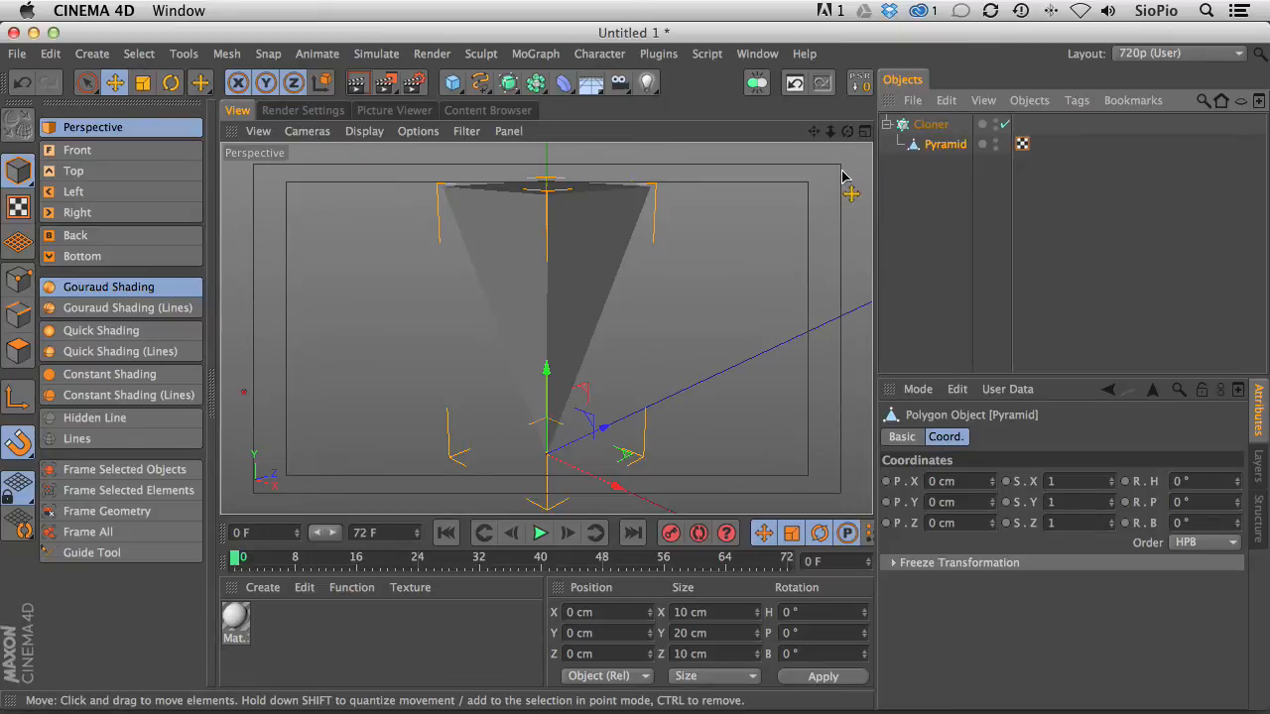
# - Switch the Cloner's mode from Linear to Radial
pyautogui.click(930, 124)
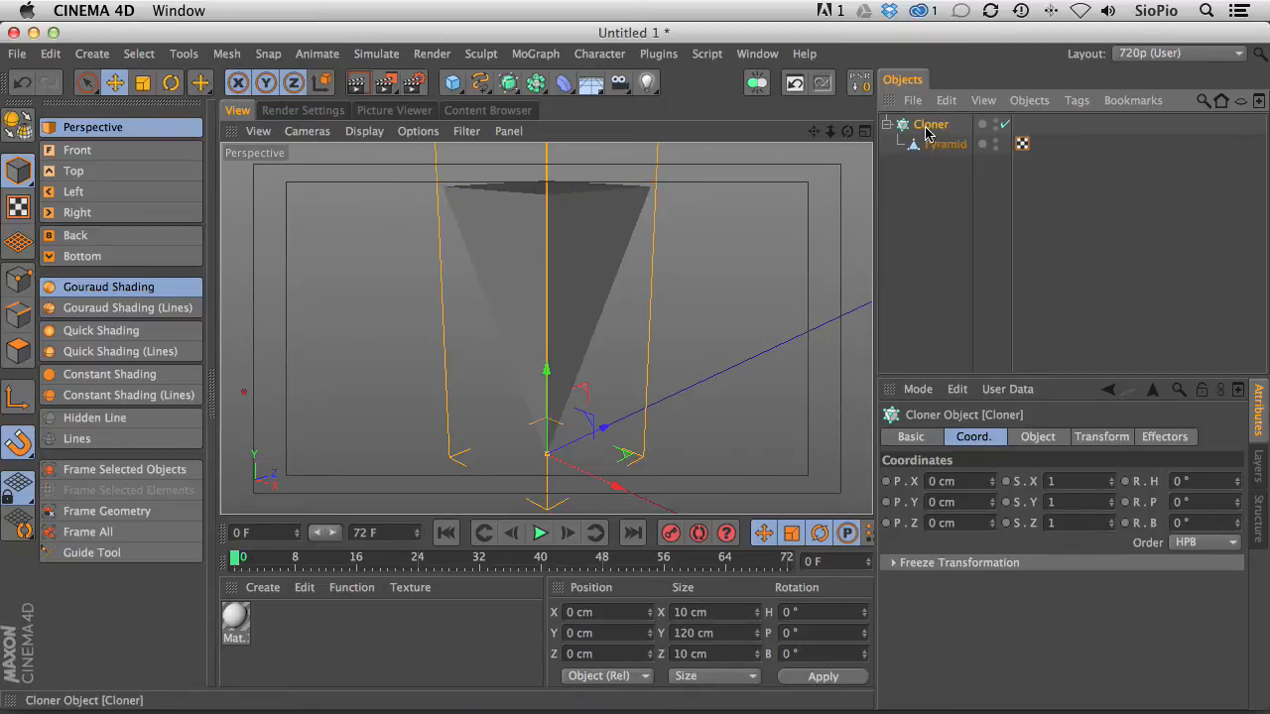
pyautogui.click(1028, 437)
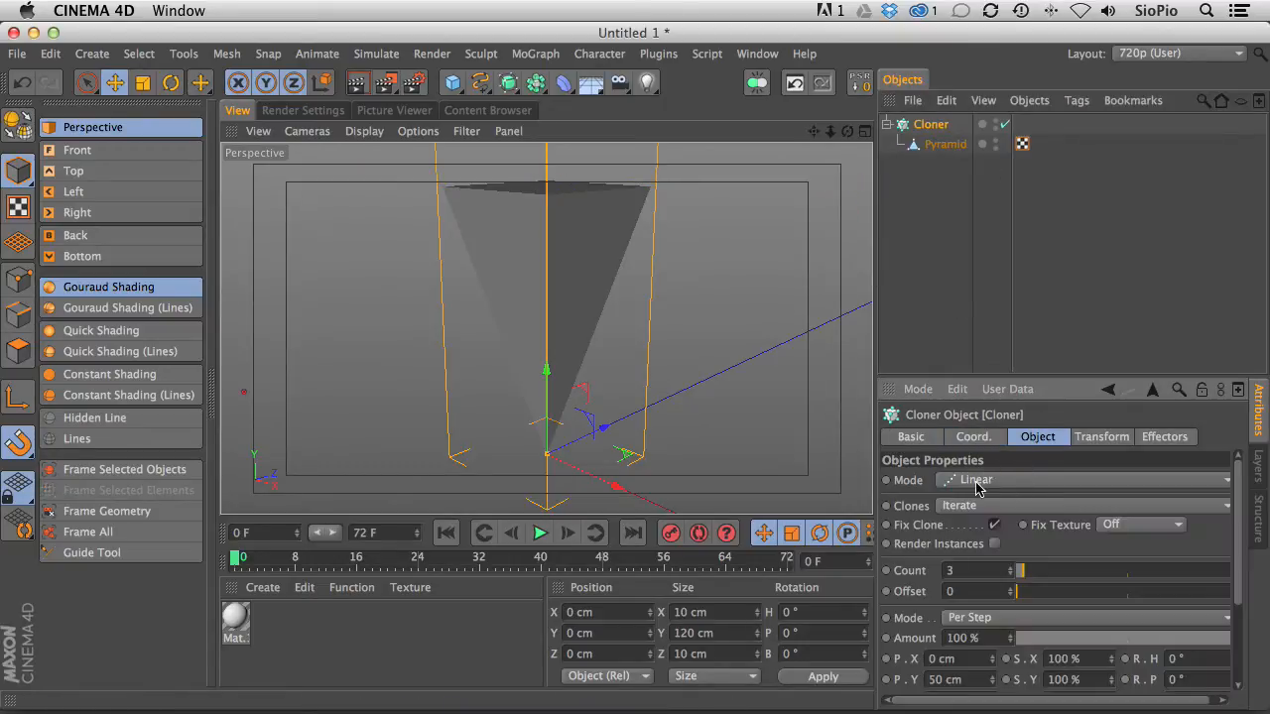
pyautogui.click(1004, 479)
pyautogui.click(957, 544)
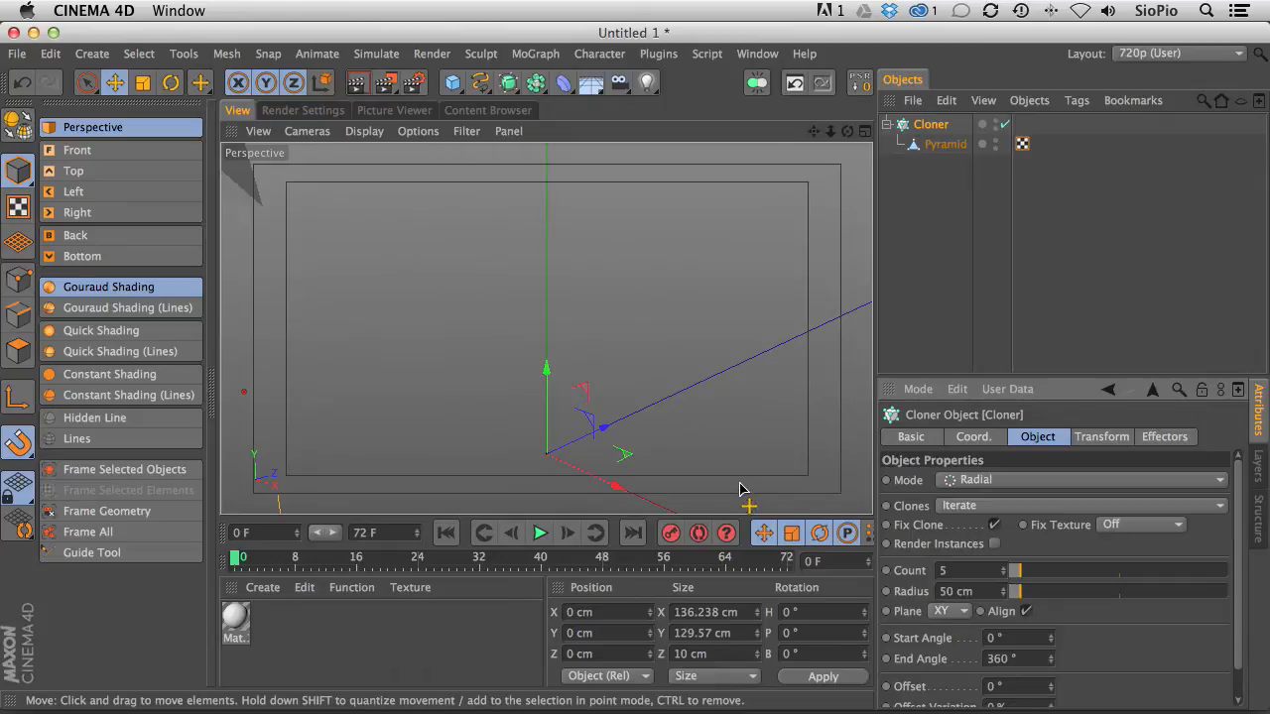
pyautogui.press('o')
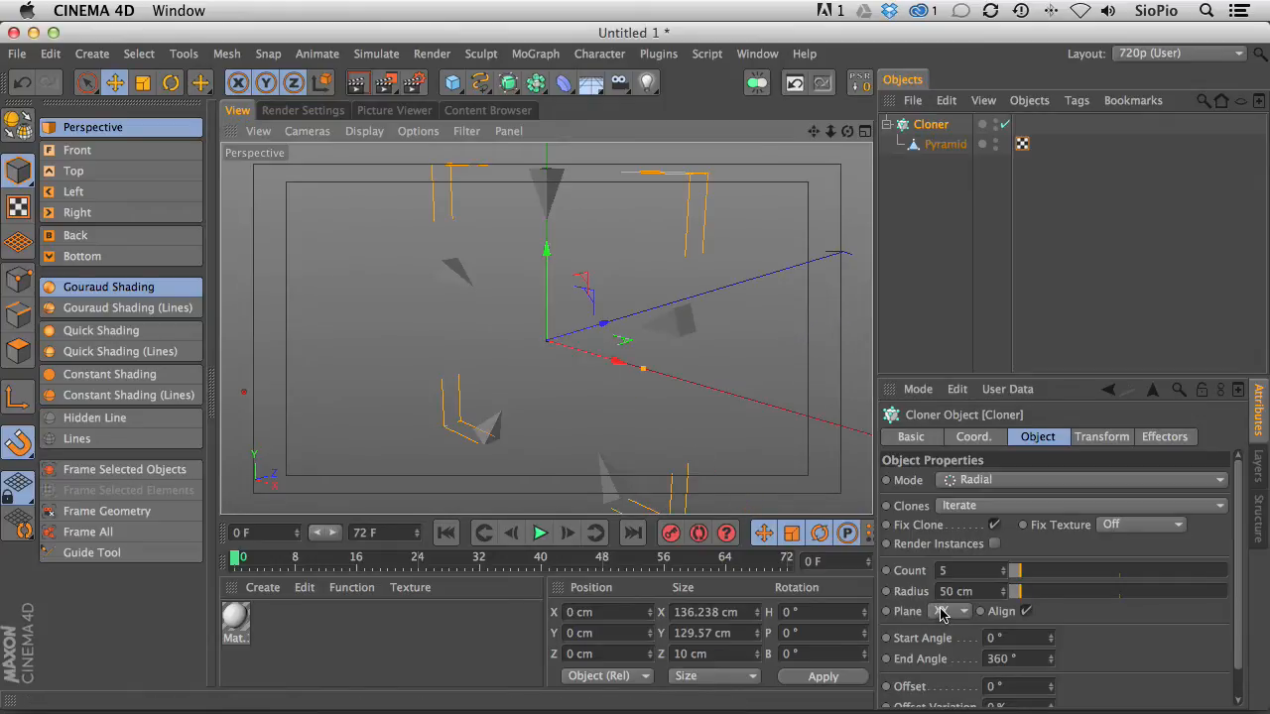
# - Arrange the radial clones on the XZ plane with a radius of 70 cm and a count of 20
pyautogui.moveTo(941, 613); pyautogui.dragTo(945, 674)
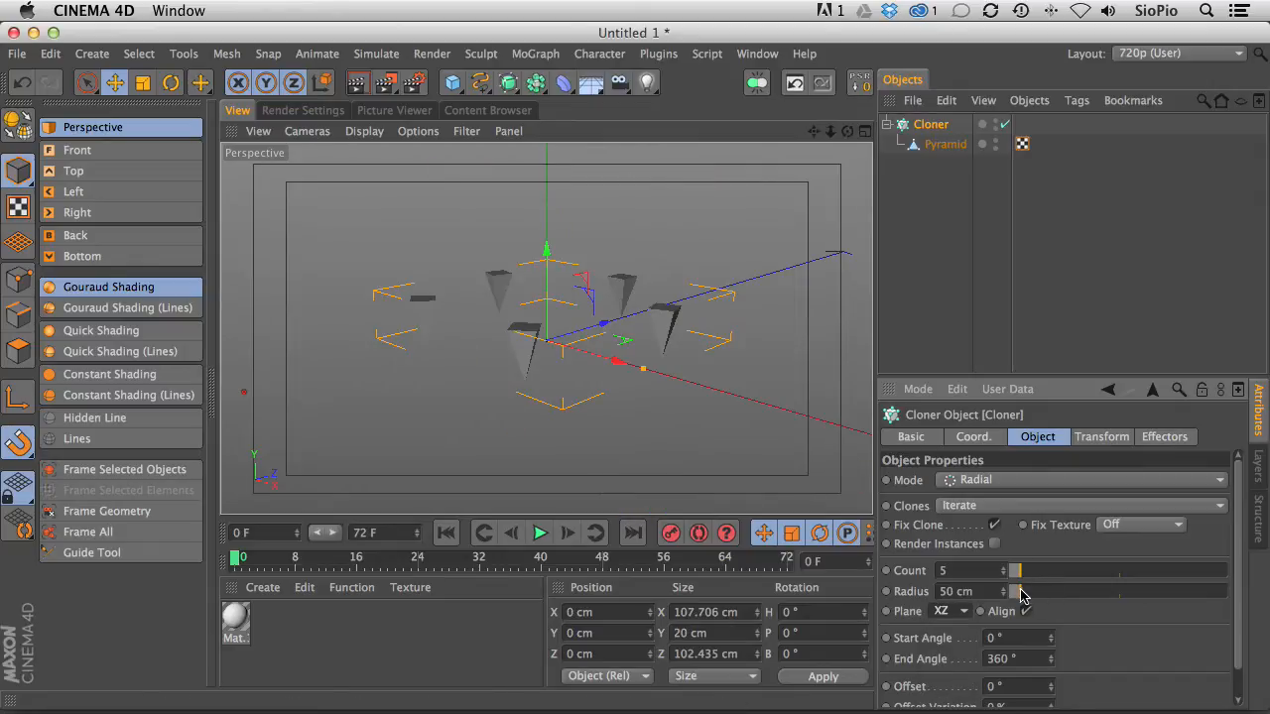
pyautogui.moveTo(1022, 593); pyautogui.dragTo(1019, 591)
pyautogui.moveTo(1025, 570); pyautogui.dragTo(1056, 572)
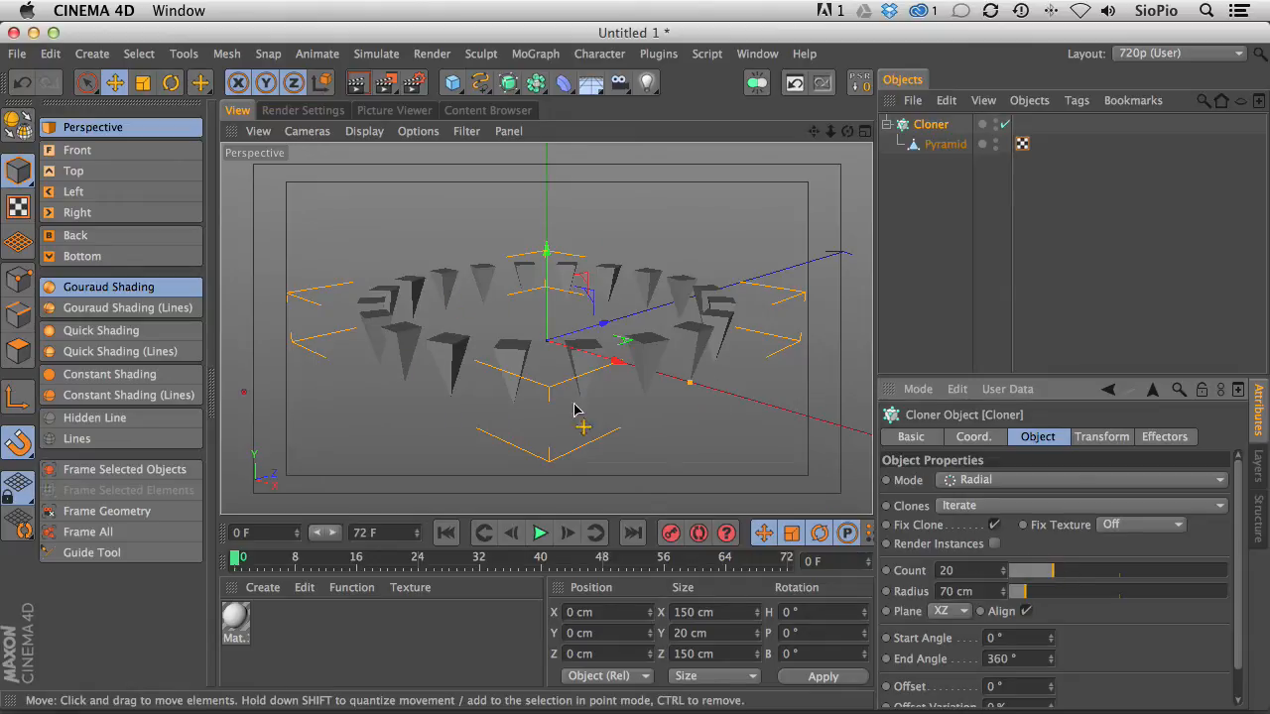
# - Add a Random effector to the Cloner and display only its Parameter settings
pyautogui.click(534, 55)
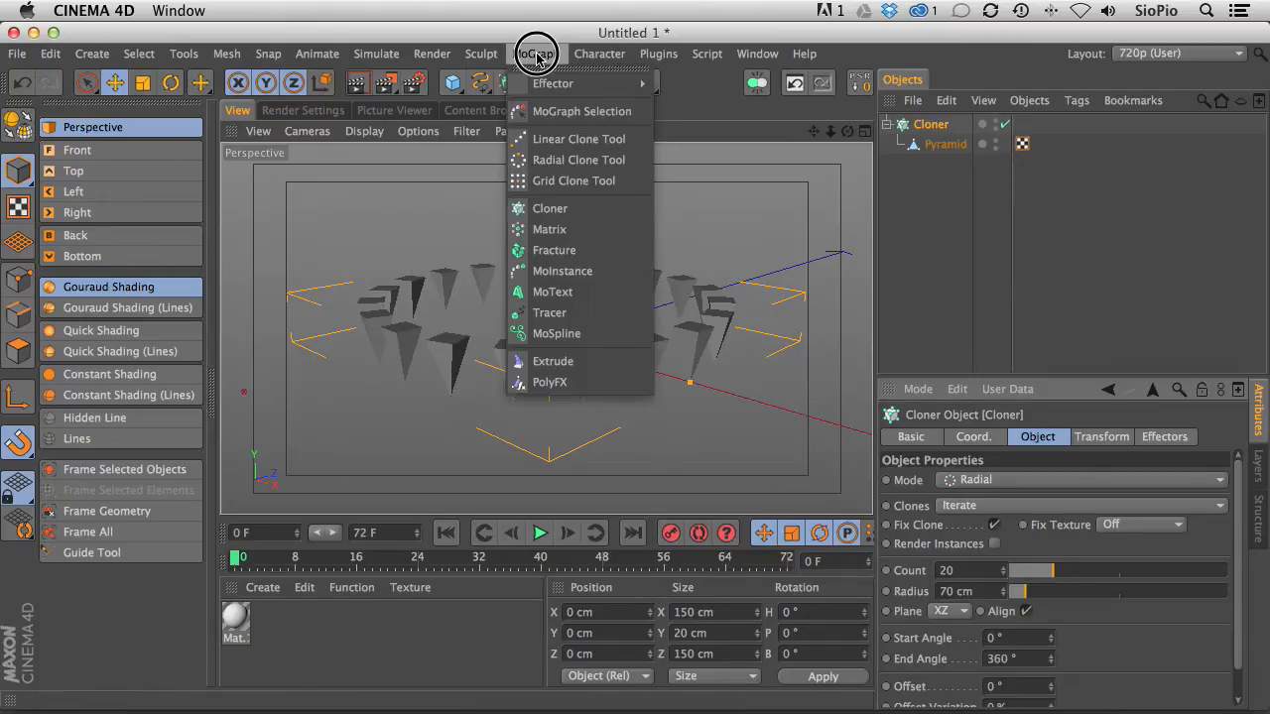
pyautogui.click(535, 55)
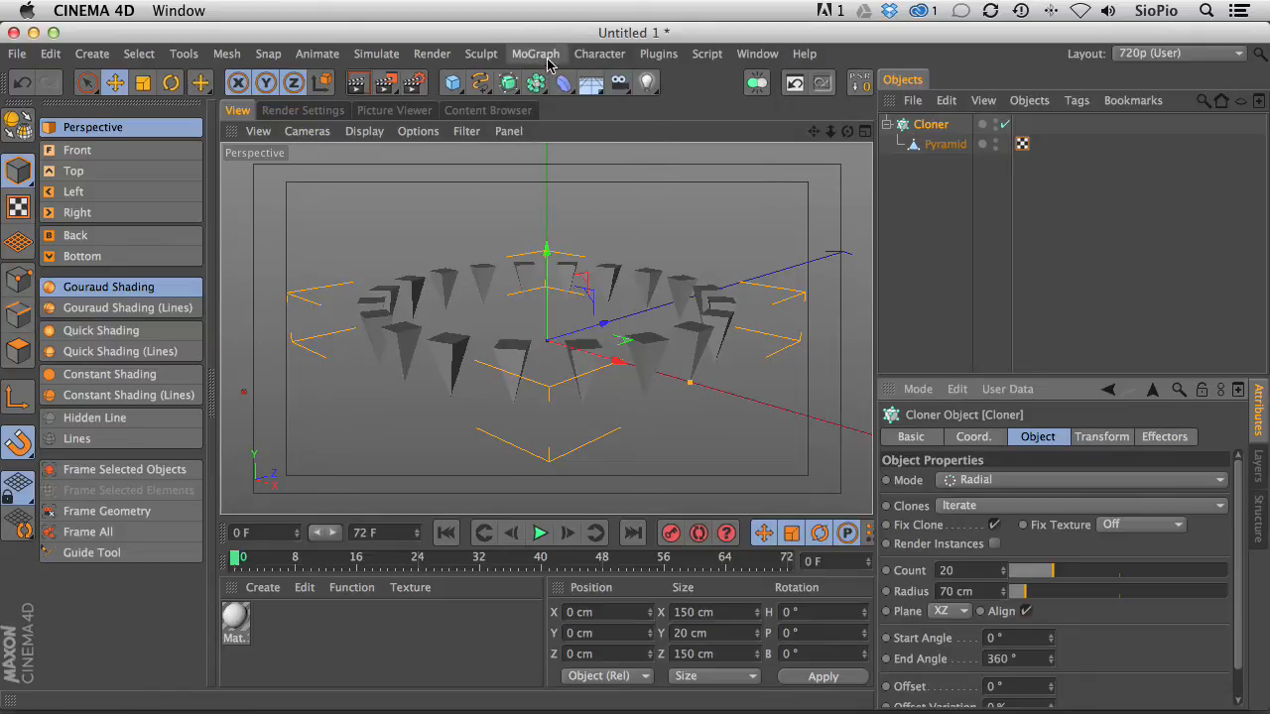
pyautogui.click(546, 58)
pyautogui.moveTo(556, 79)
pyautogui.click(691, 233)
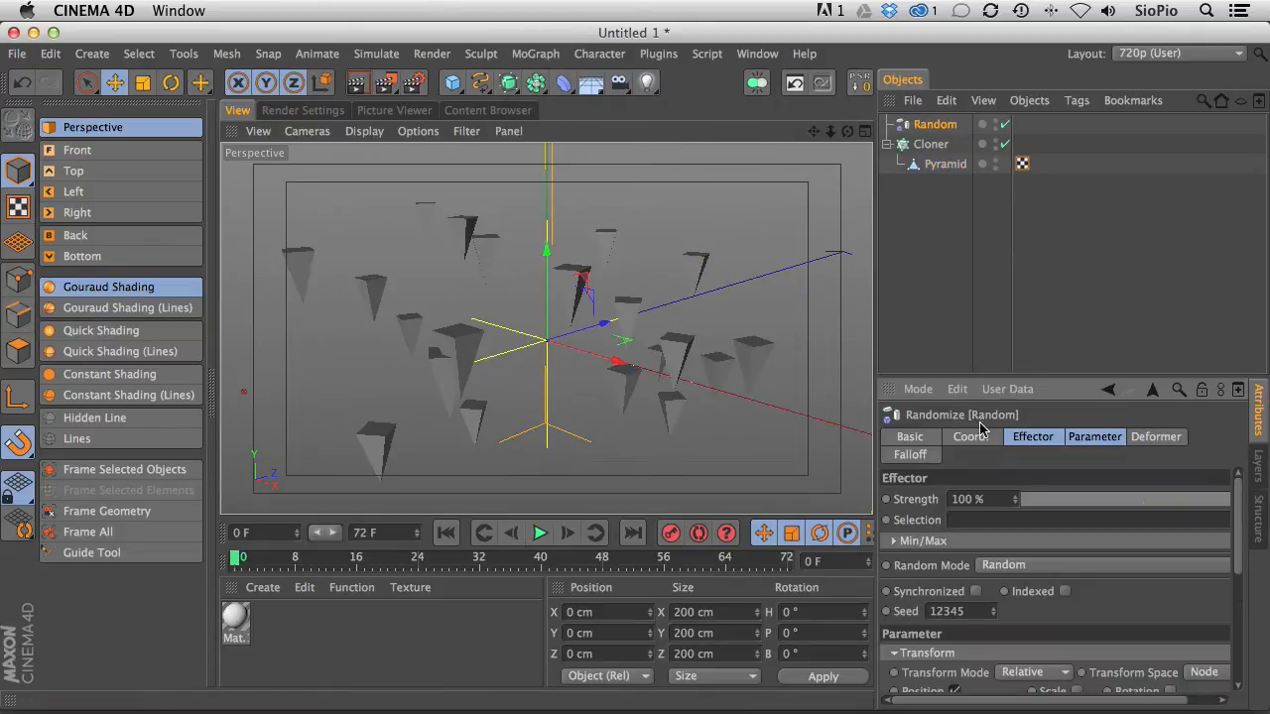
pyautogui.click(1076, 440)
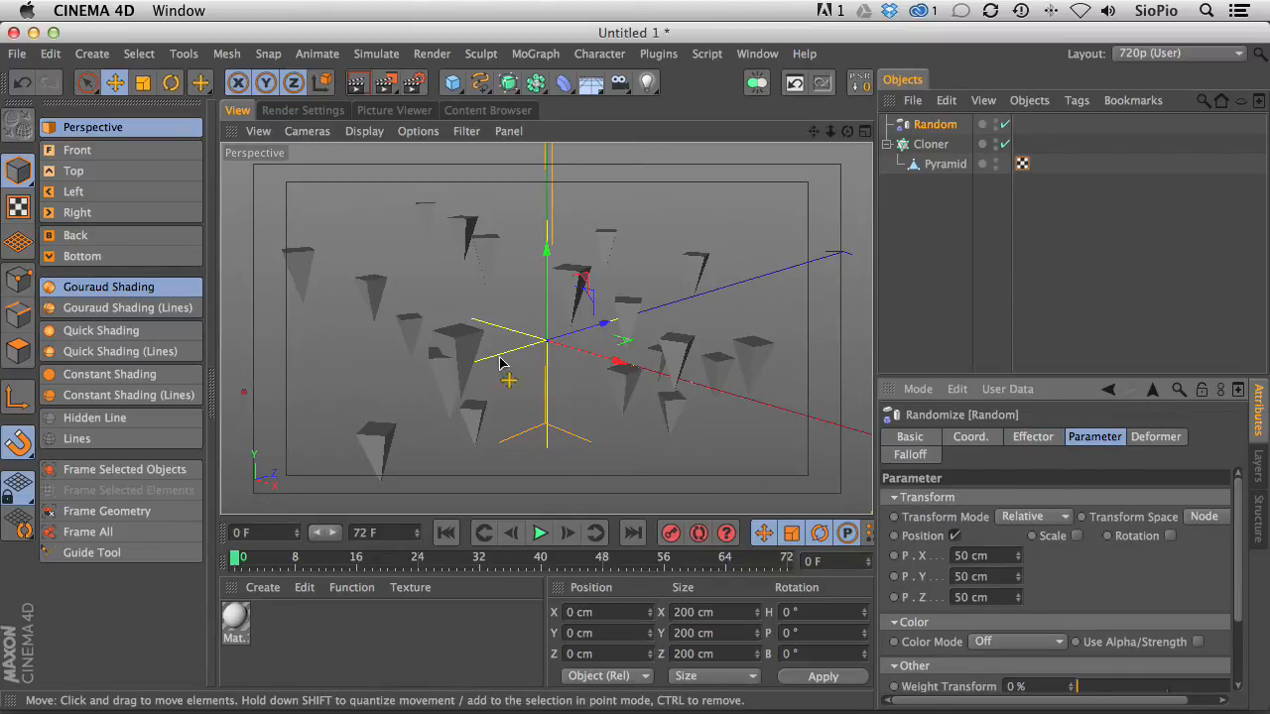
# - Render a preview of the scattered pyramid clones in the perspective view
pyautogui.press('t')
pyautogui.moveTo(455, 350)
pyautogui.mouseDown()
pyautogui.moveTo(407, 353)
pyautogui.moveTo(475, 348)
pyautogui.mouseUp()
pyautogui.press('super+z')
pyautogui.keyDown('alt'); pyautogui.moveTo(470, 348); pyautogui.dragTo(424, 354, button='right'); pyautogui.keyUp('alt')
pyautogui.press('super+r')
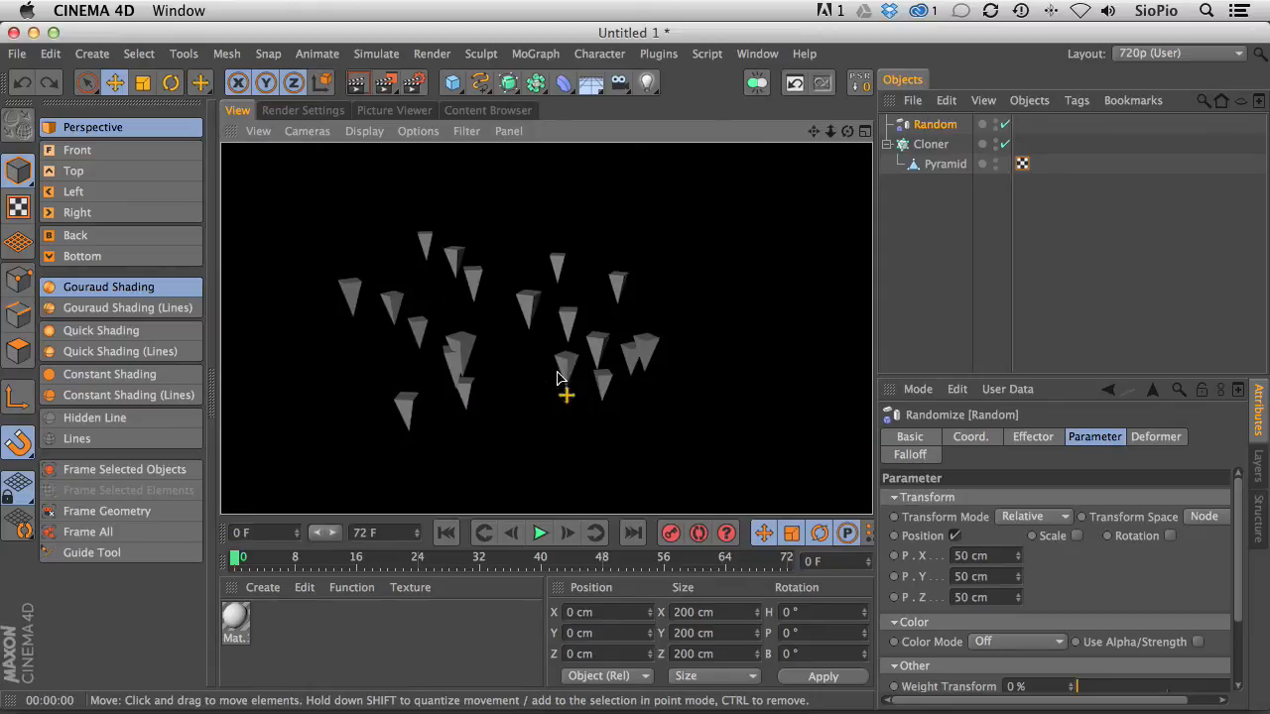
# - Enable rotation in the Random effector and set its heading (R.H) to 360°
pyautogui.click(1082, 434)
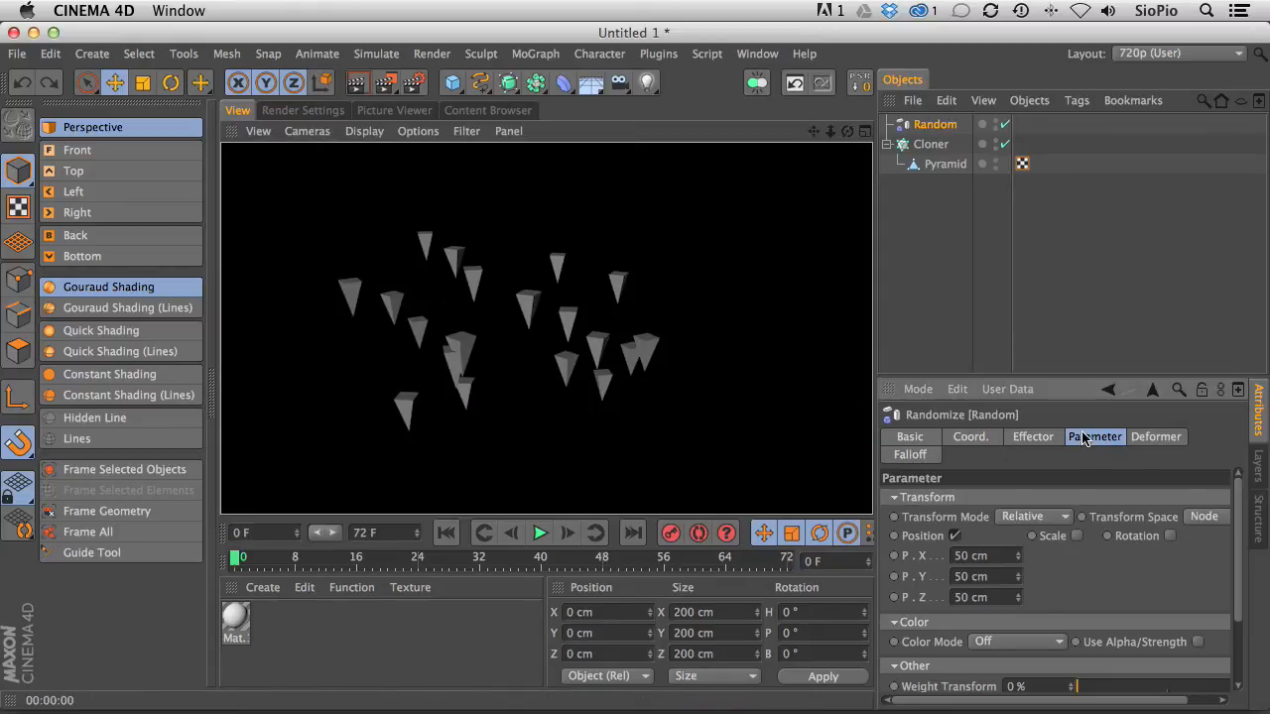
pyautogui.click(1169, 536)
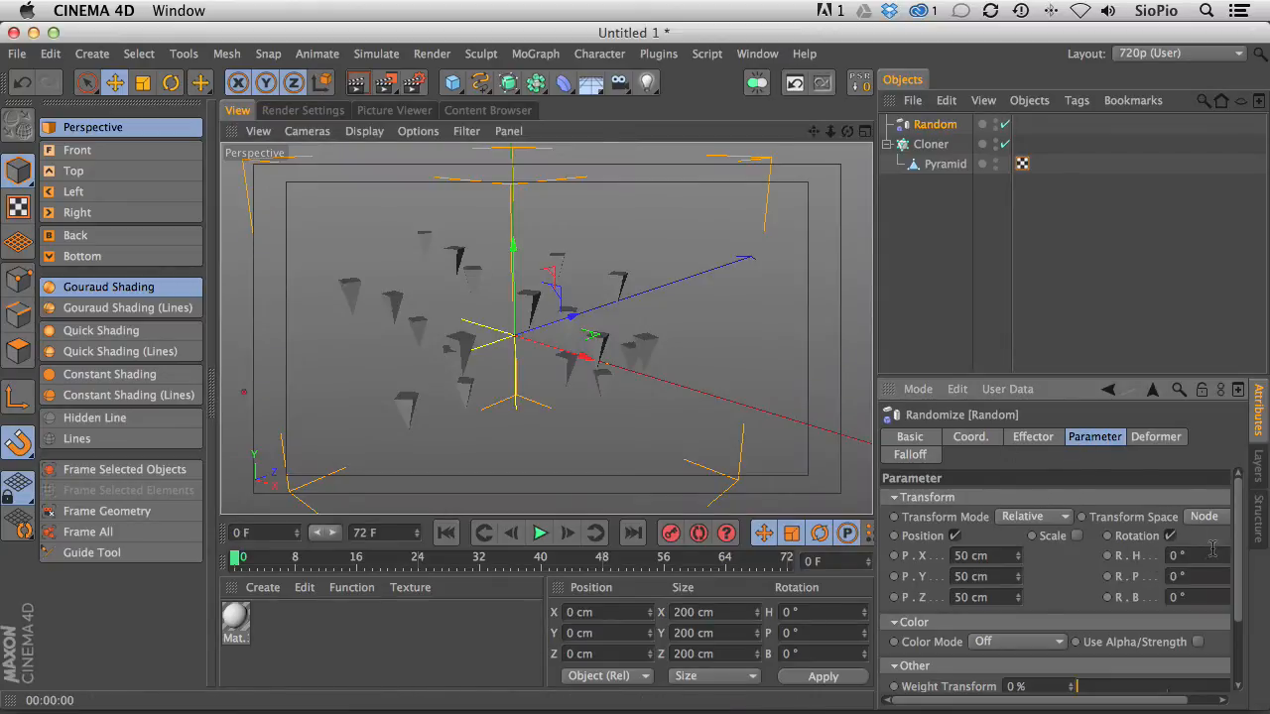
pyautogui.click(1170, 555)
pyautogui.press('Return')
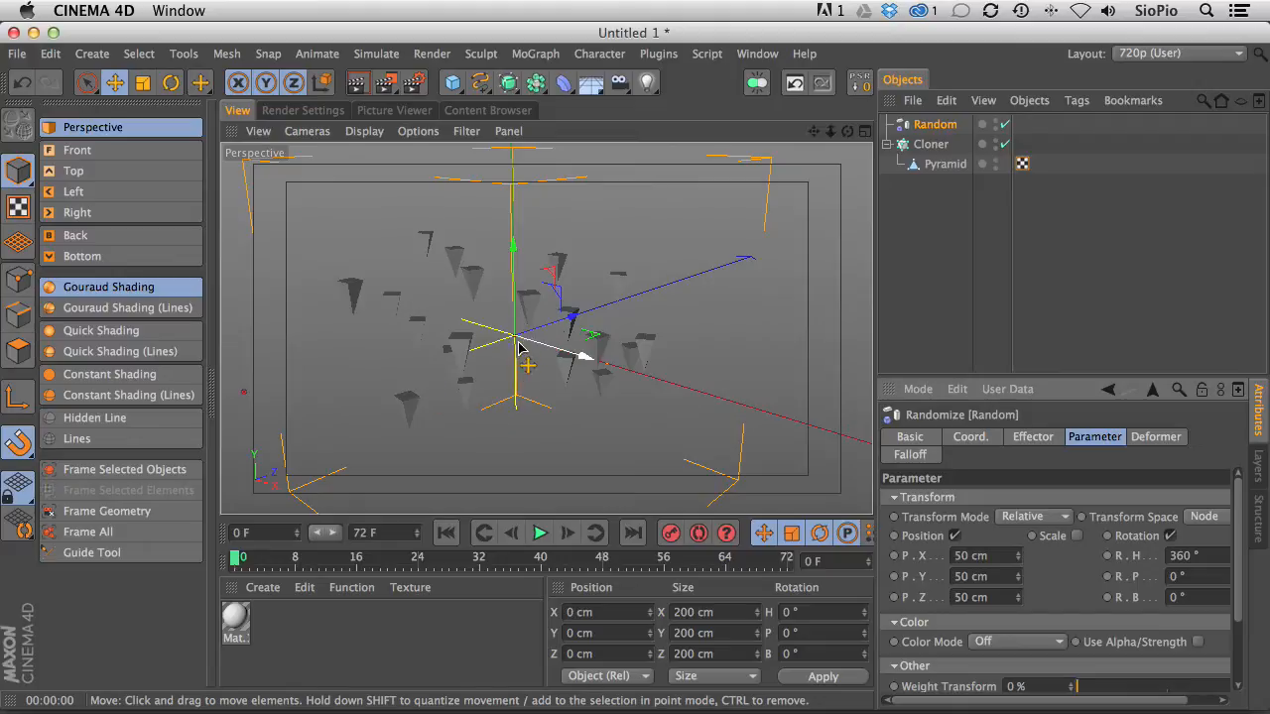
# - Add a Wind particle object to the scene
pyautogui.keyDown('alt'); pyautogui.moveTo(529, 306); pyautogui.dragTo(481, 332, button='right'); pyautogui.keyUp('alt')
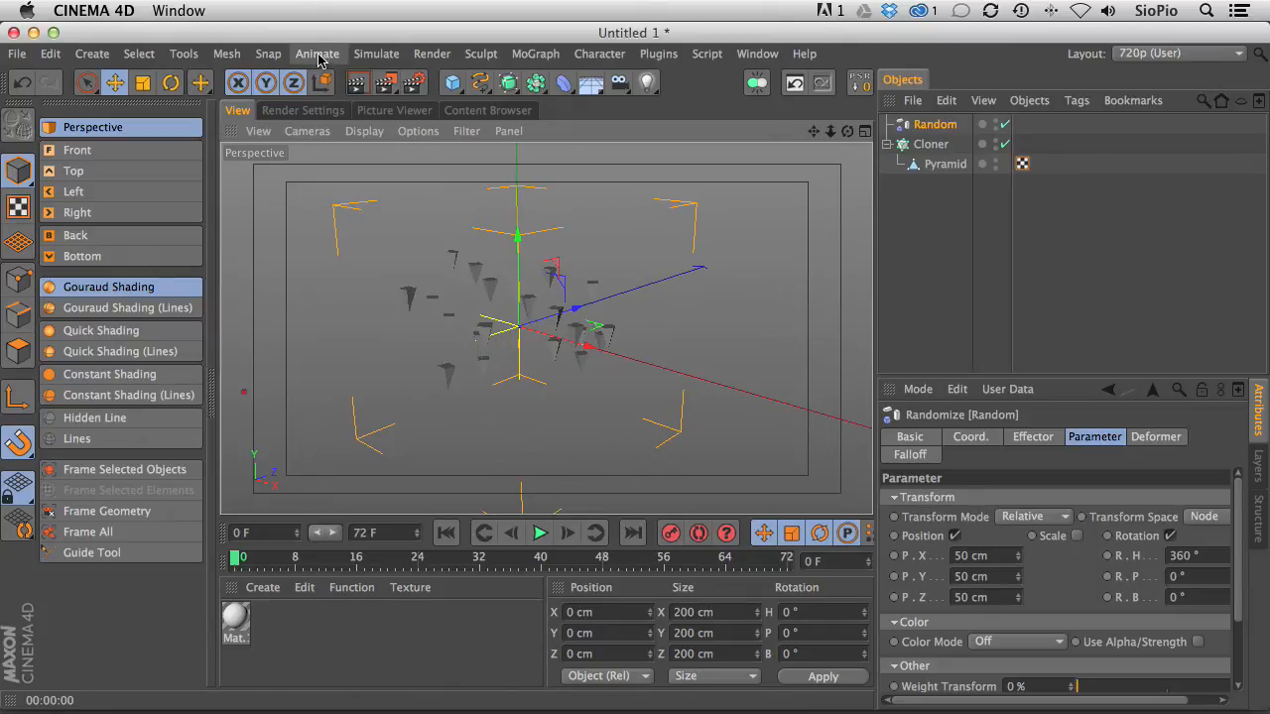
pyautogui.moveTo(318, 54); pyautogui.dragTo(501, 318)
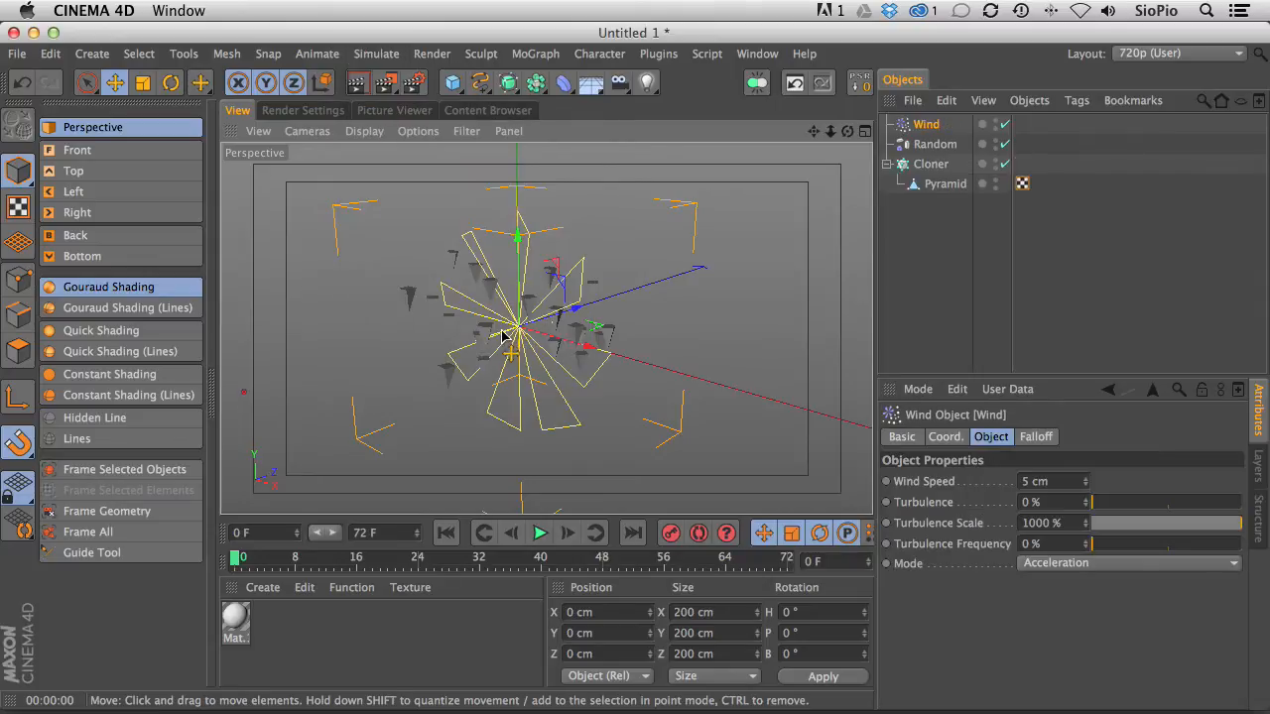
# - Move the Wind object to about Y -117 cm and Z -90 cm and pitch it about 63° so it blows upward at the clones
pyautogui.moveTo(517, 243); pyautogui.dragTo(531, 364)
pyautogui.moveTo(575, 416); pyautogui.dragTo(395, 496)
pyautogui.press('r')
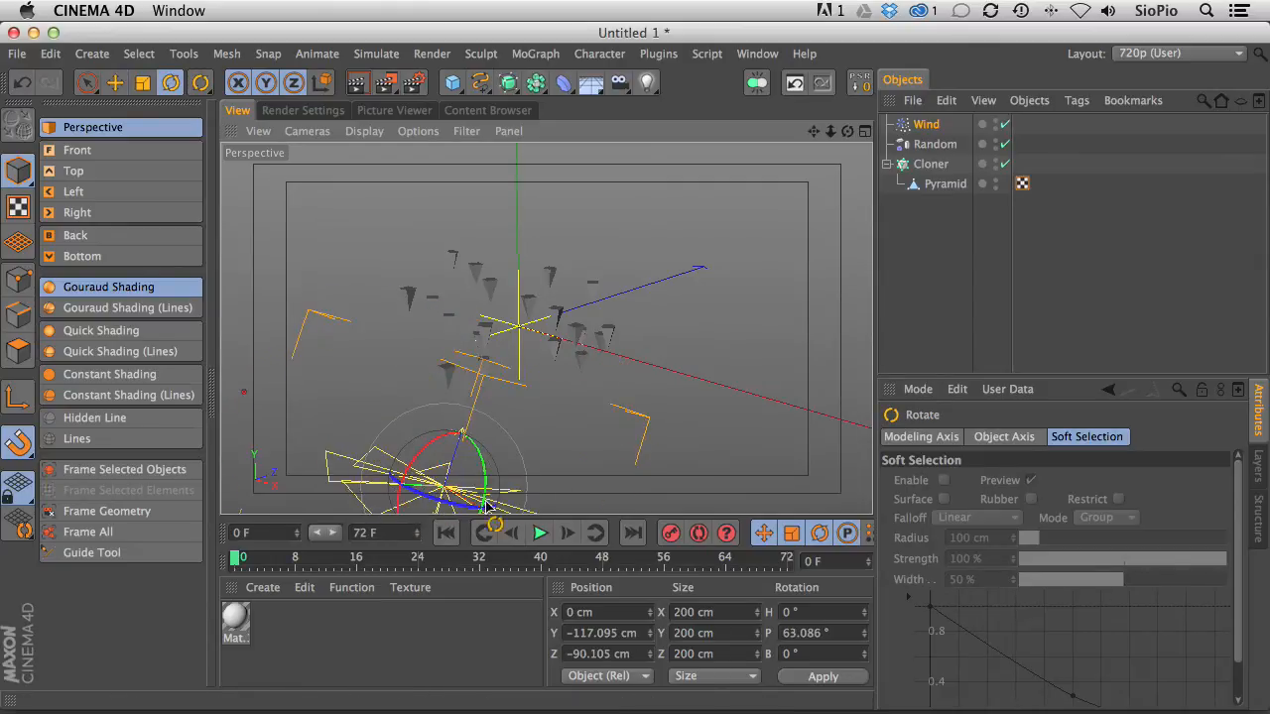
# - Play the animation briefly to check the wind on the clones, and return to the first frame
pyautogui.click(538, 533)
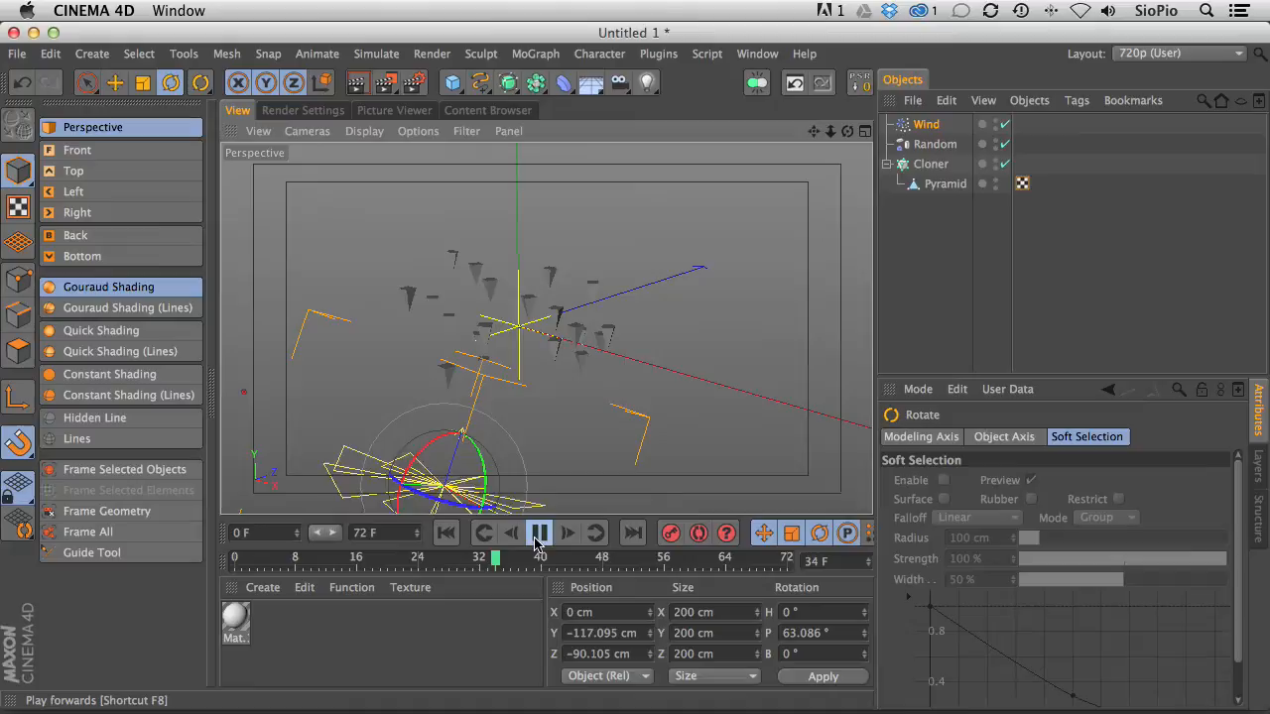
pyautogui.click(539, 533)
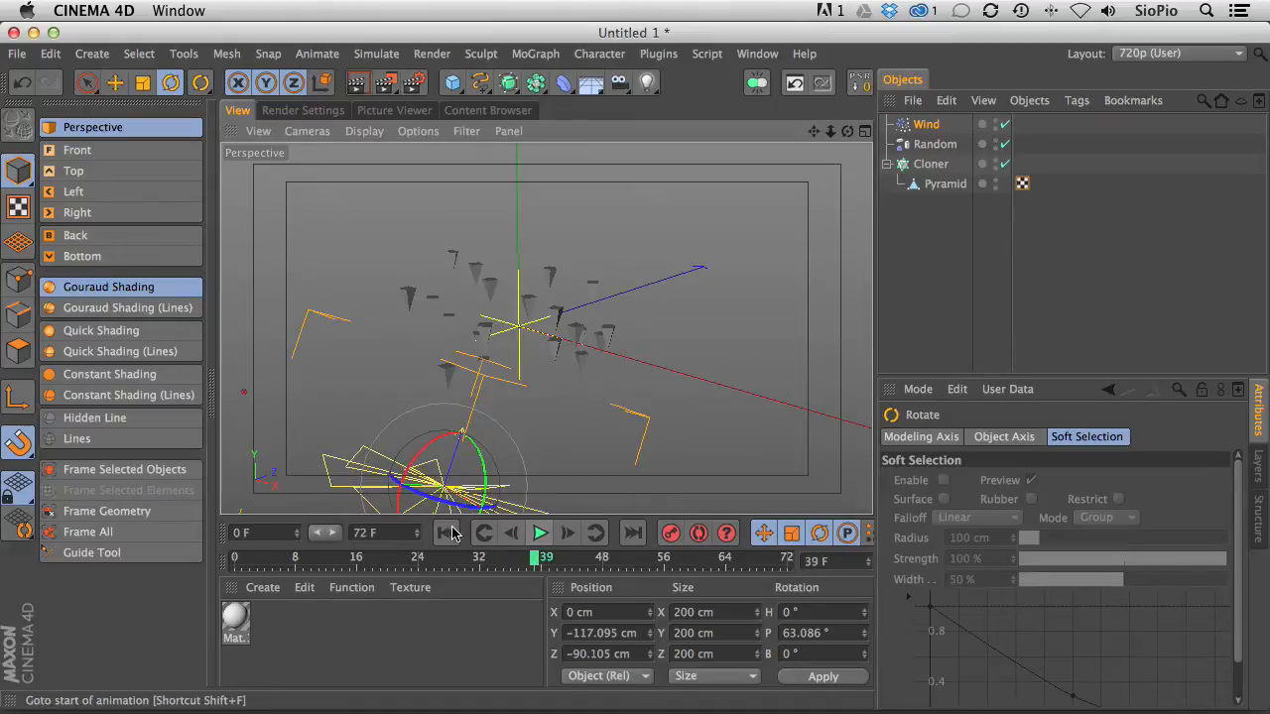
pyautogui.click(446, 533)
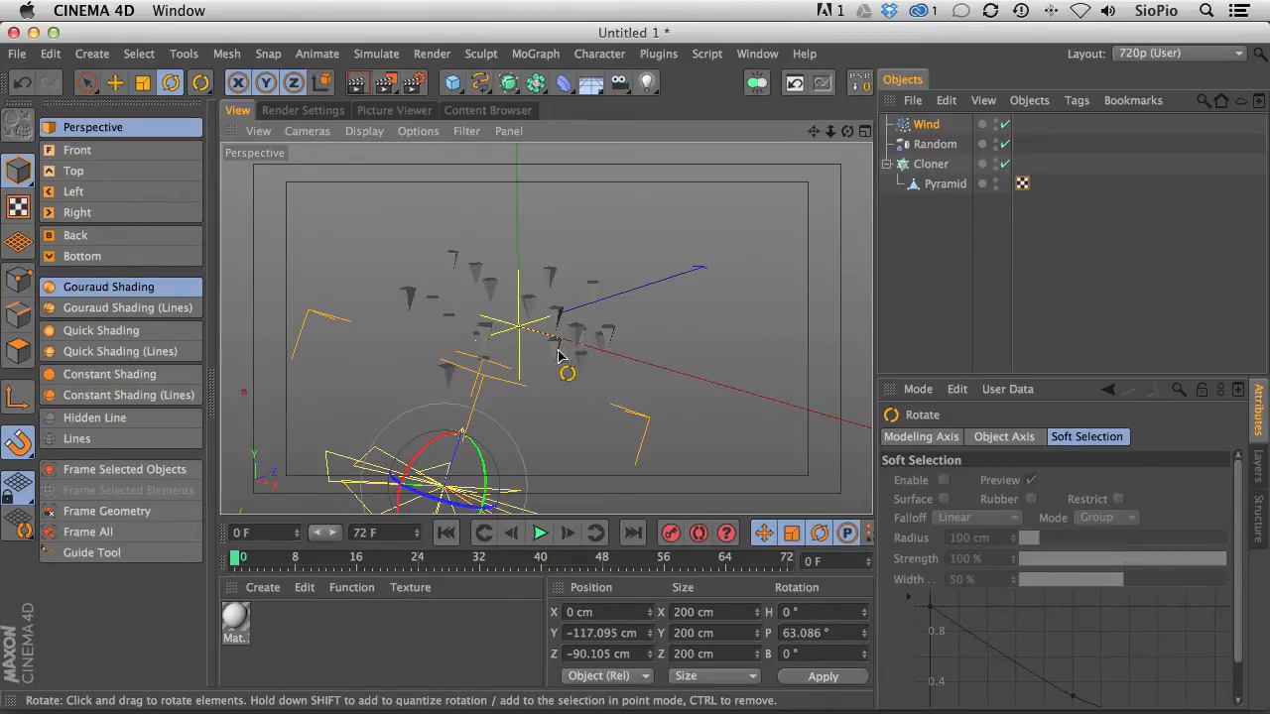
# - Add a Rigid Body simulation tag to the Cloner
pyautogui.click(930, 169)
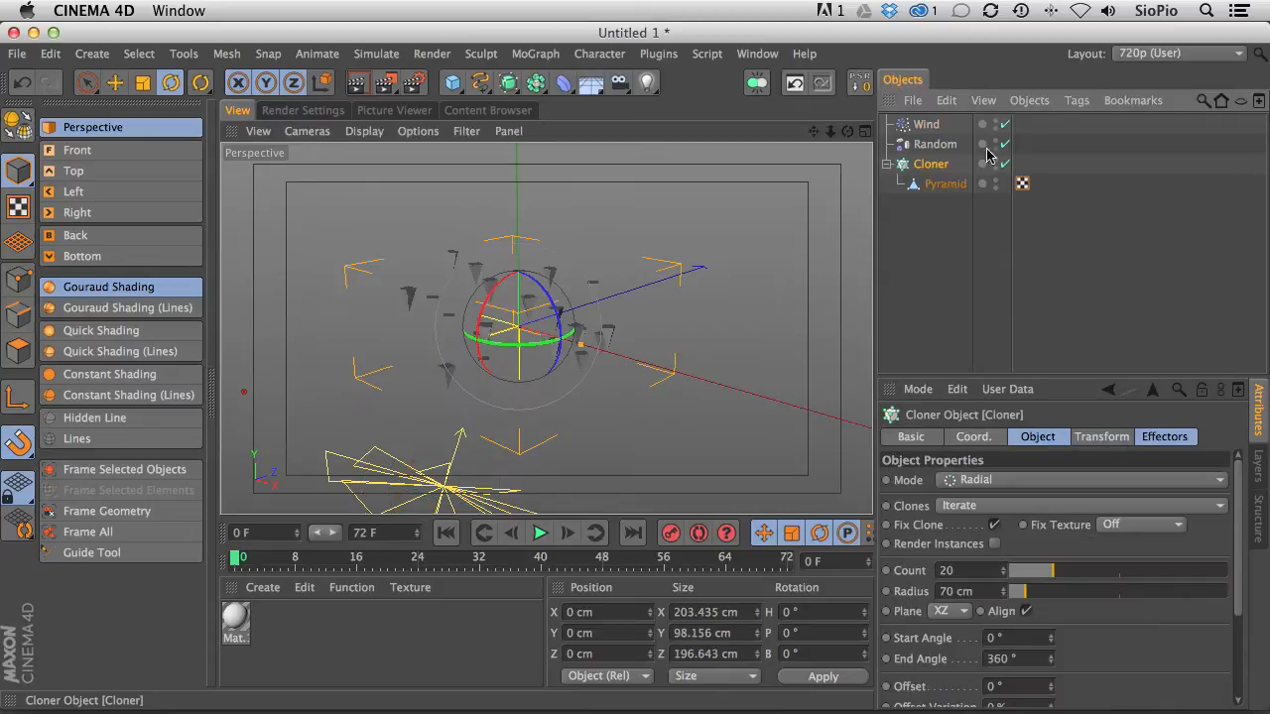
pyautogui.click(1077, 101)
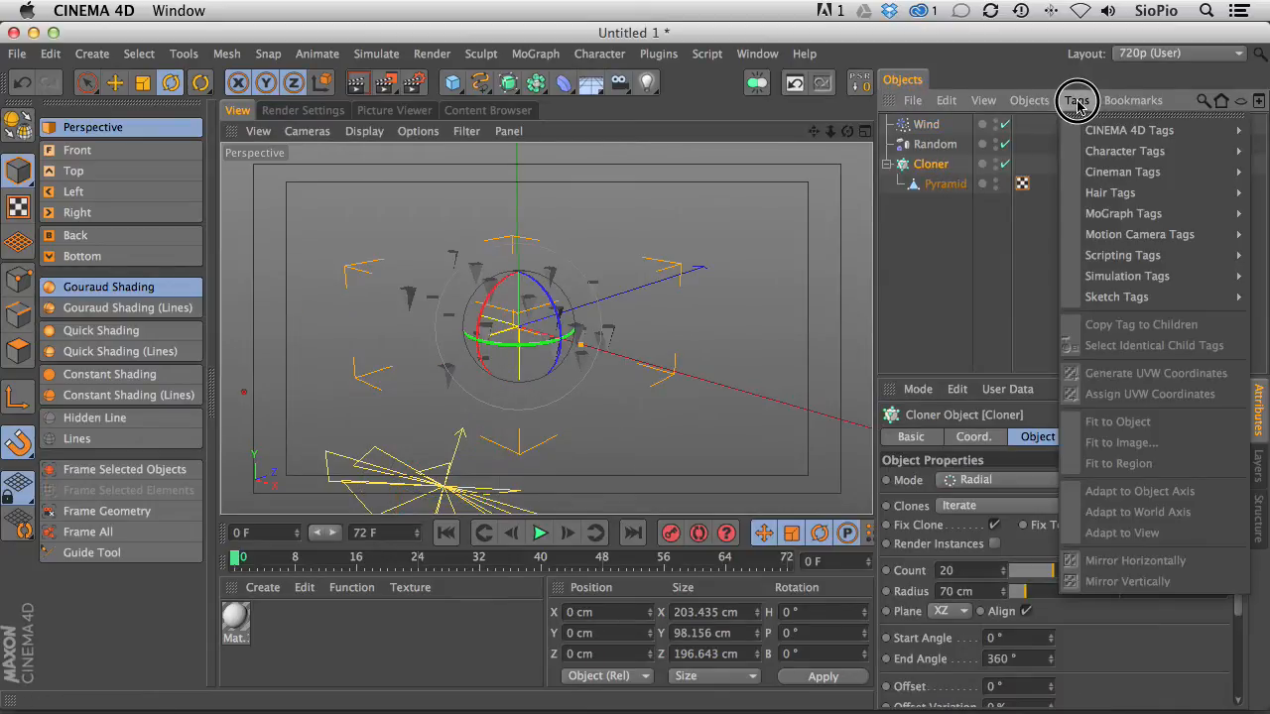
pyautogui.moveTo(1106, 275)
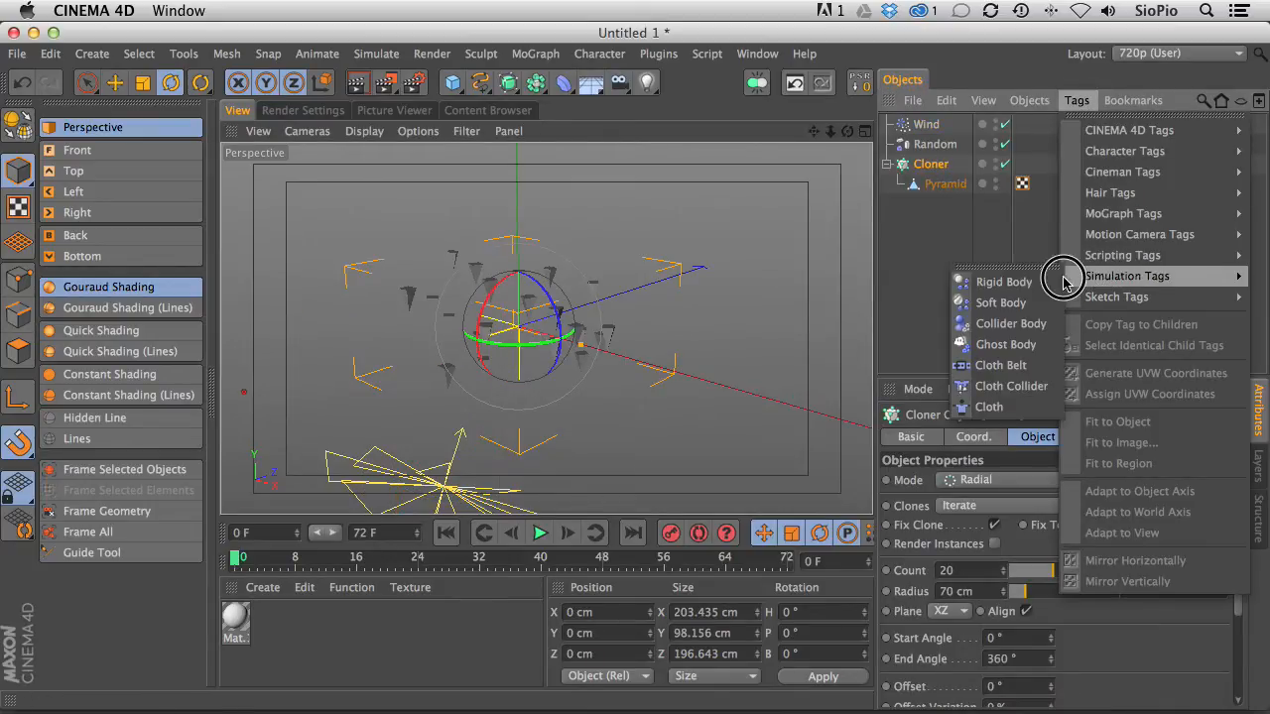
pyautogui.click(1002, 284)
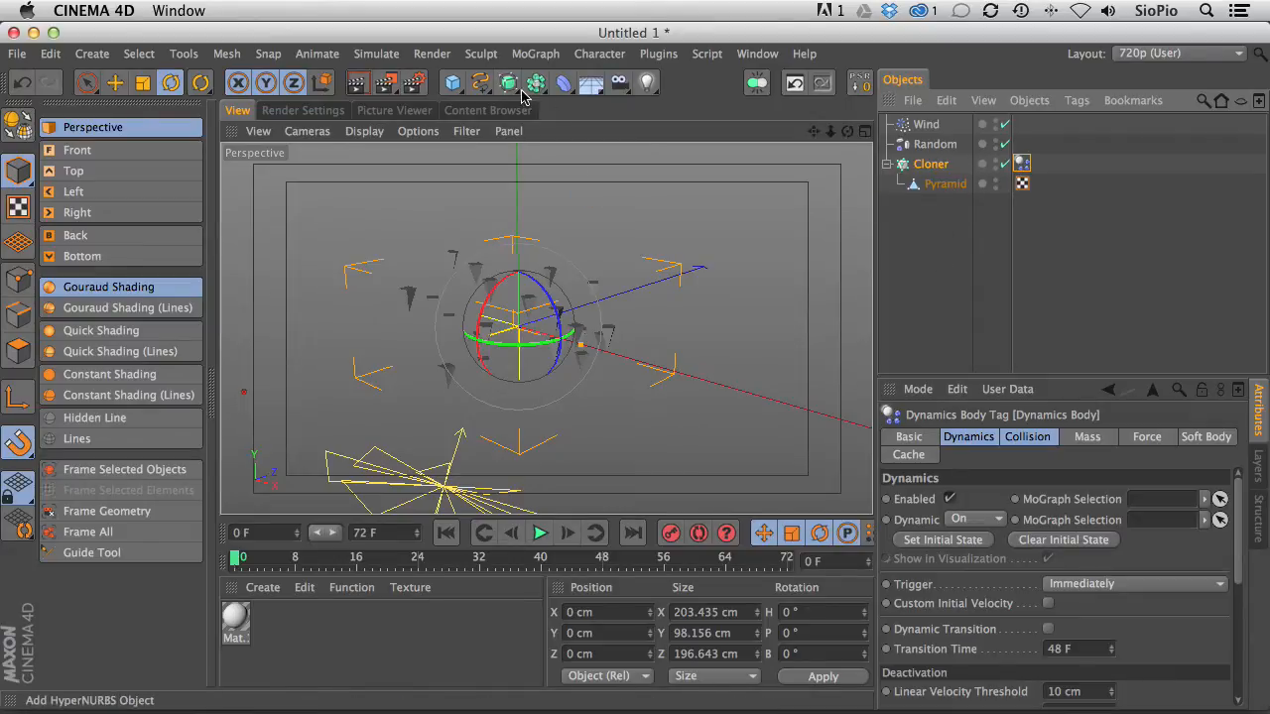
# - Add a Floor object and lower it beneath the clones to about Y -110 cm
pyautogui.moveTo(594, 83); pyautogui.dragTo(625, 186)
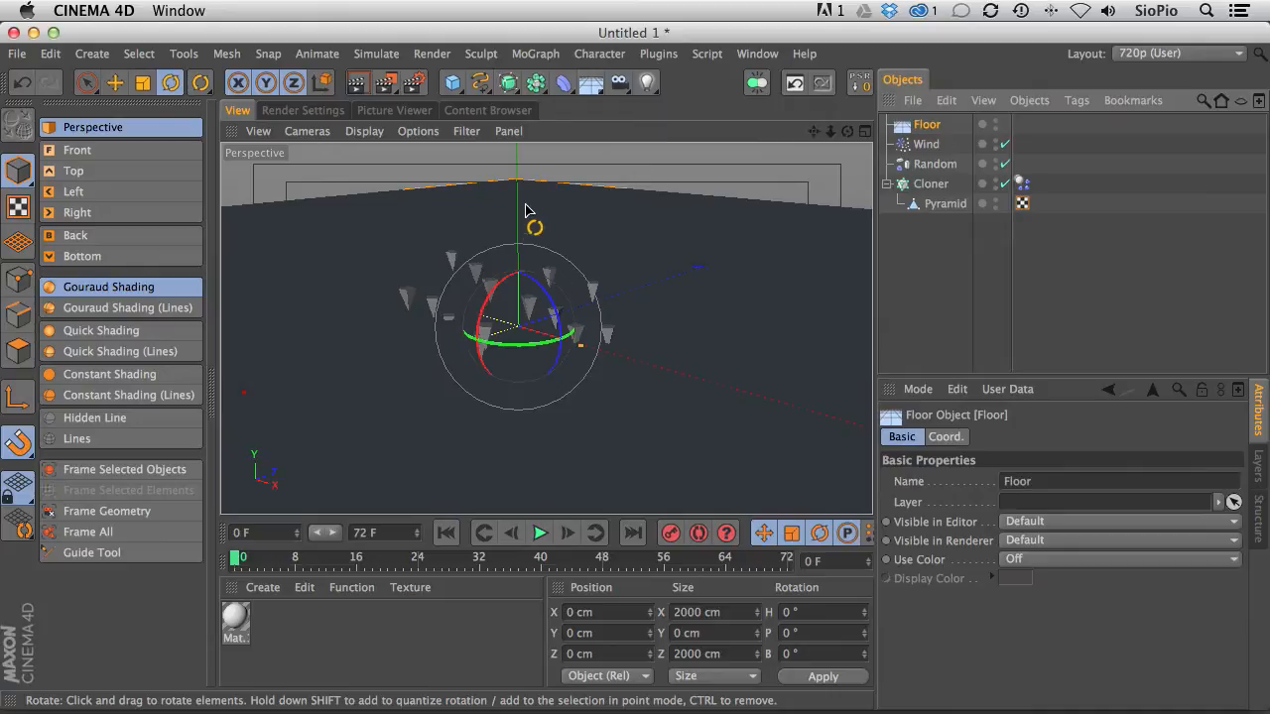
pyautogui.press('e')
pyautogui.moveTo(519, 241); pyautogui.dragTo(524, 367)
# - Display the viewport in Hidden Line mode and test-play the falling clones, returning to the first frame
pyautogui.click(89, 418)
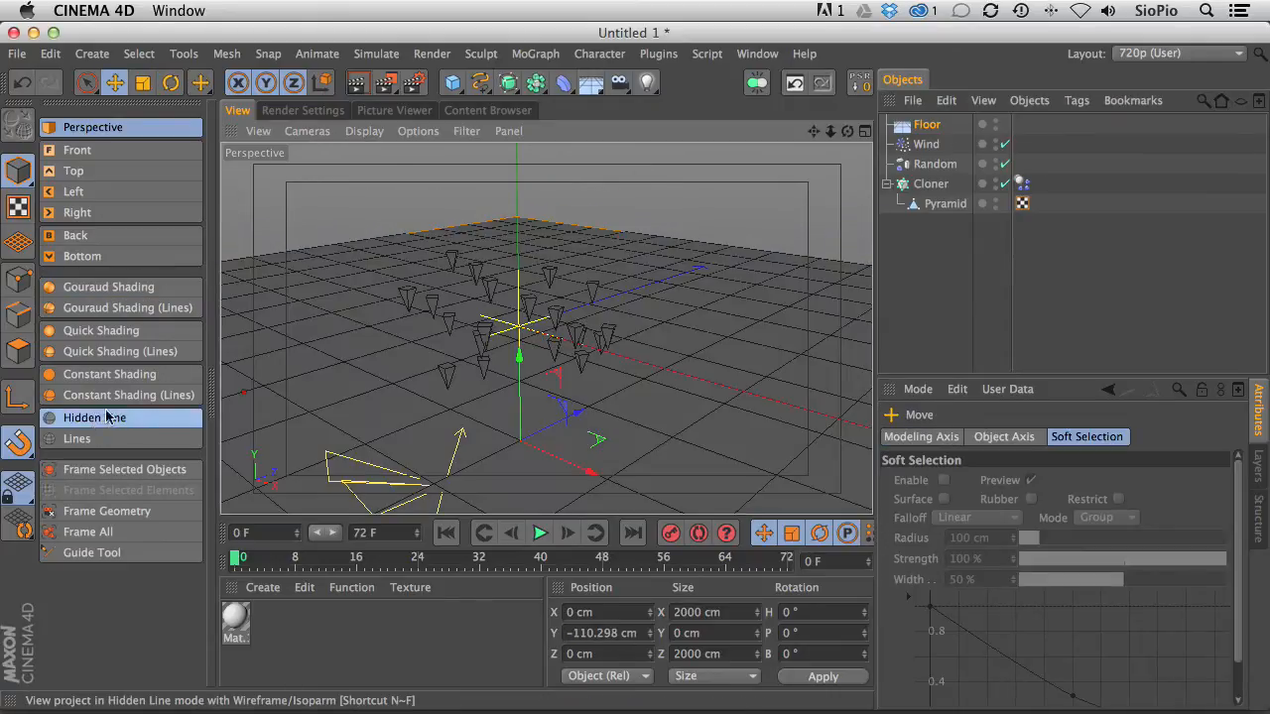
pyautogui.click(539, 534)
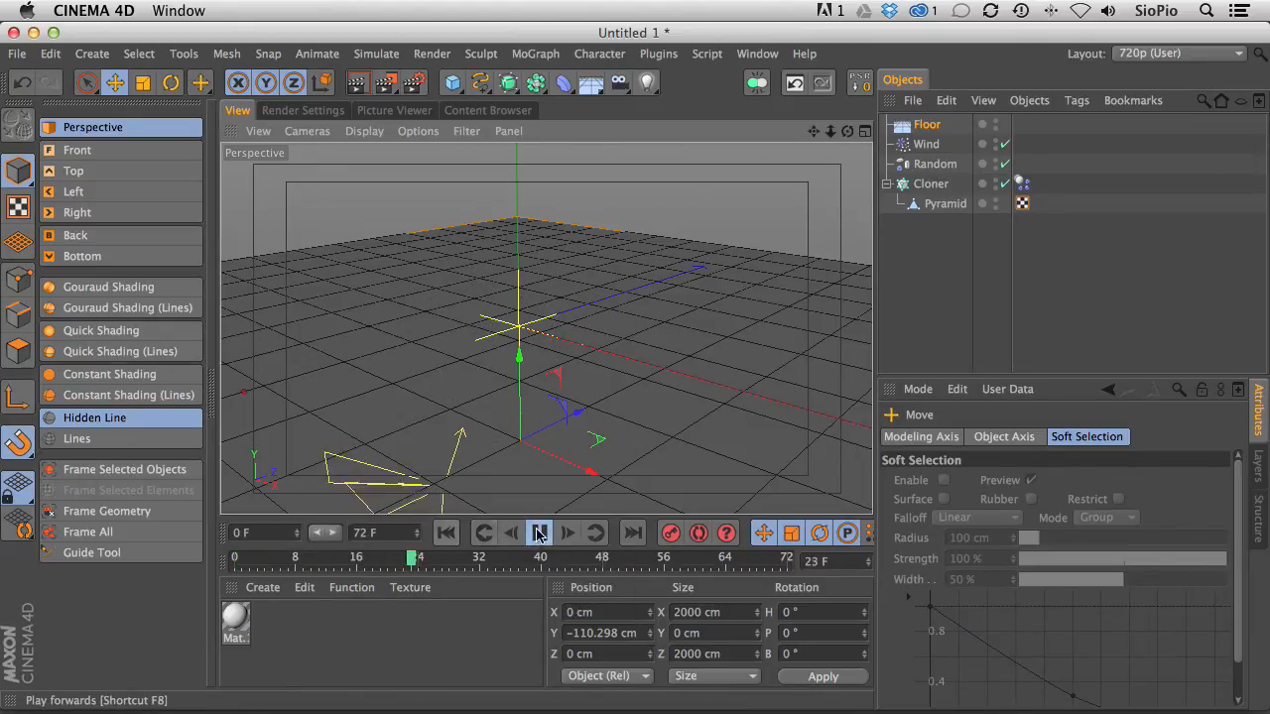
pyautogui.click(540, 533)
pyautogui.click(446, 533)
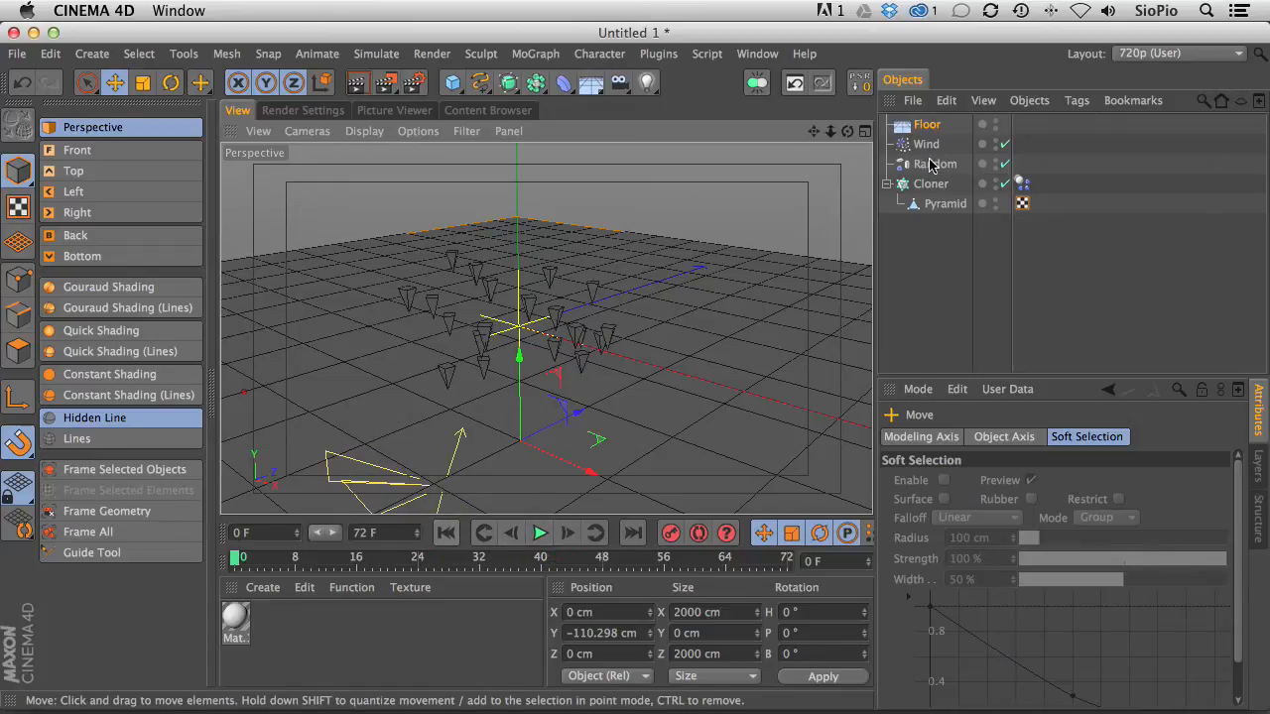
# - Add a Collider Body simulation tag to the Floor object and play the simulation
pyautogui.click(927, 124)
pyautogui.click(1028, 100)
pyautogui.moveTo(1076, 100)
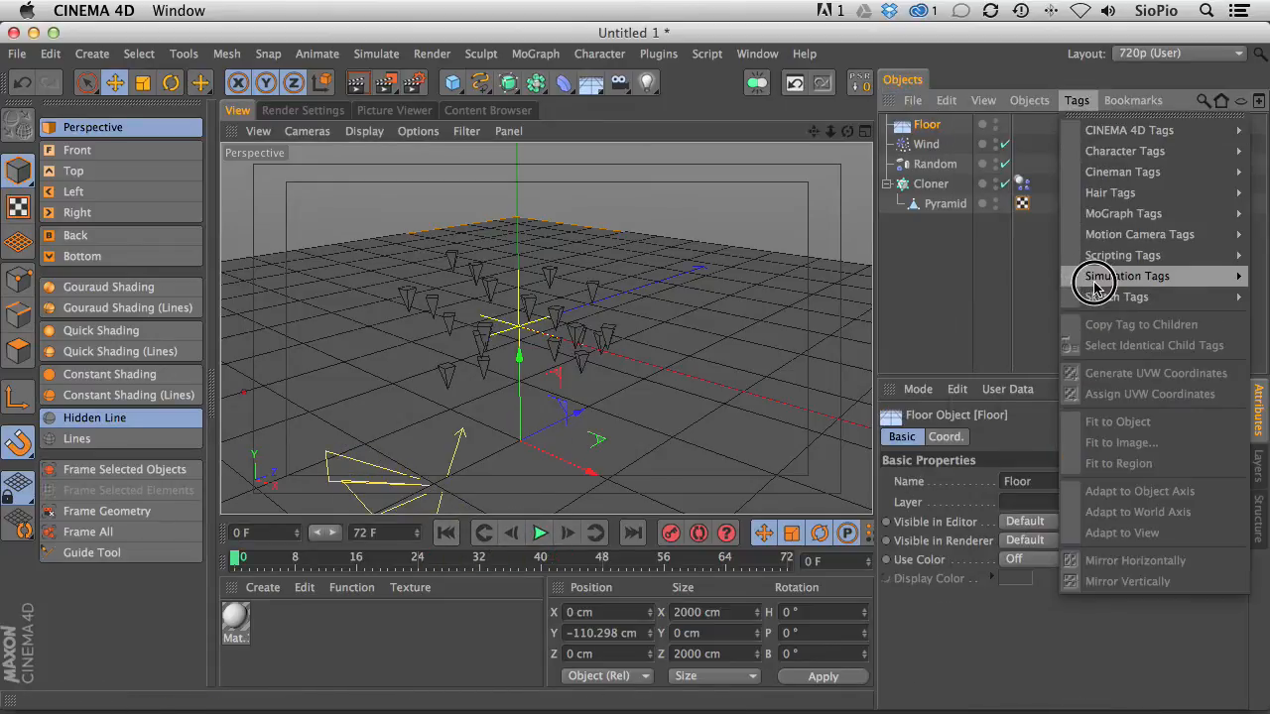
pyautogui.moveTo(1111, 276)
pyautogui.click(1008, 327)
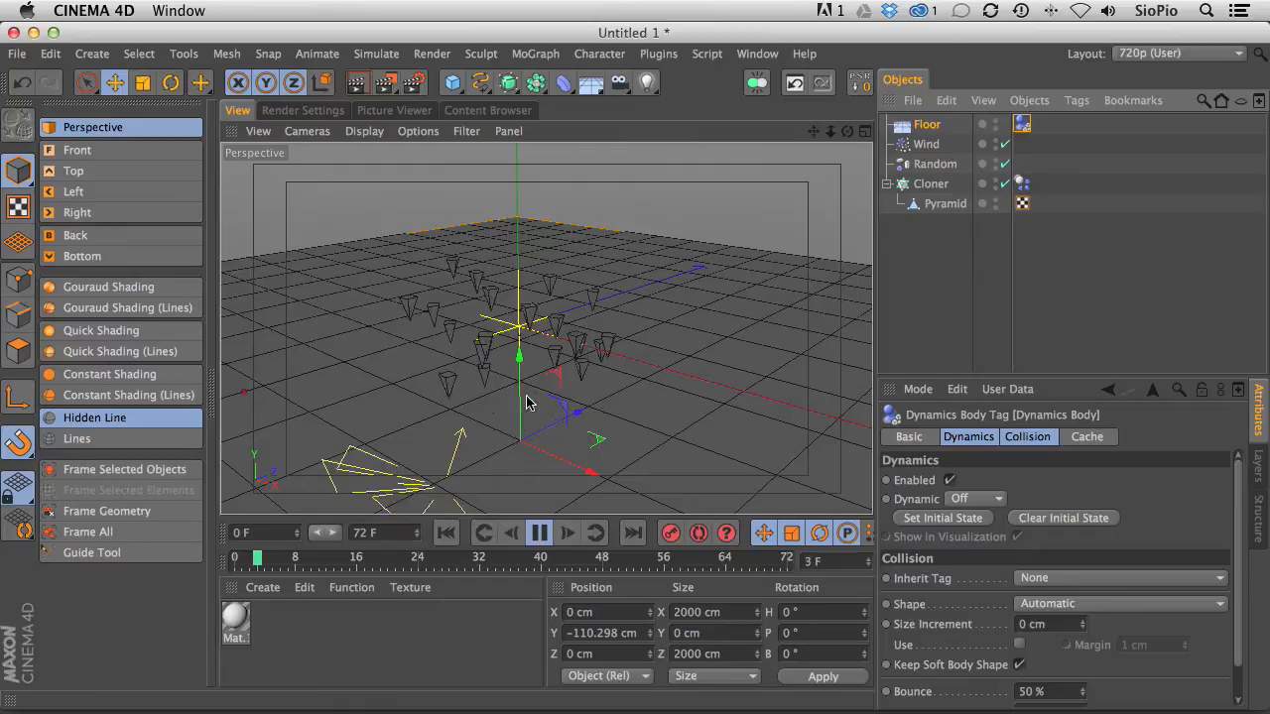
# - Set Individual Elements to All in the collision settings of the Cloner's Dynamics Body tag
pyautogui.click(1021, 184)
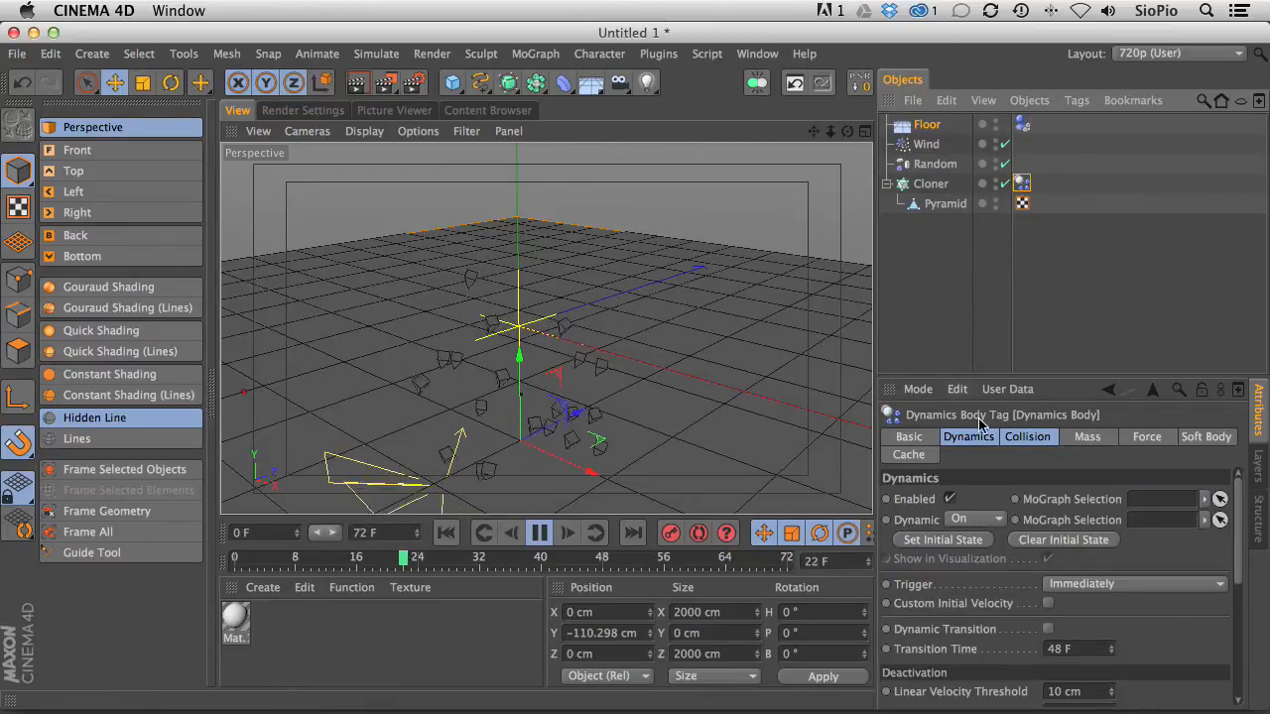
pyautogui.click(1024, 437)
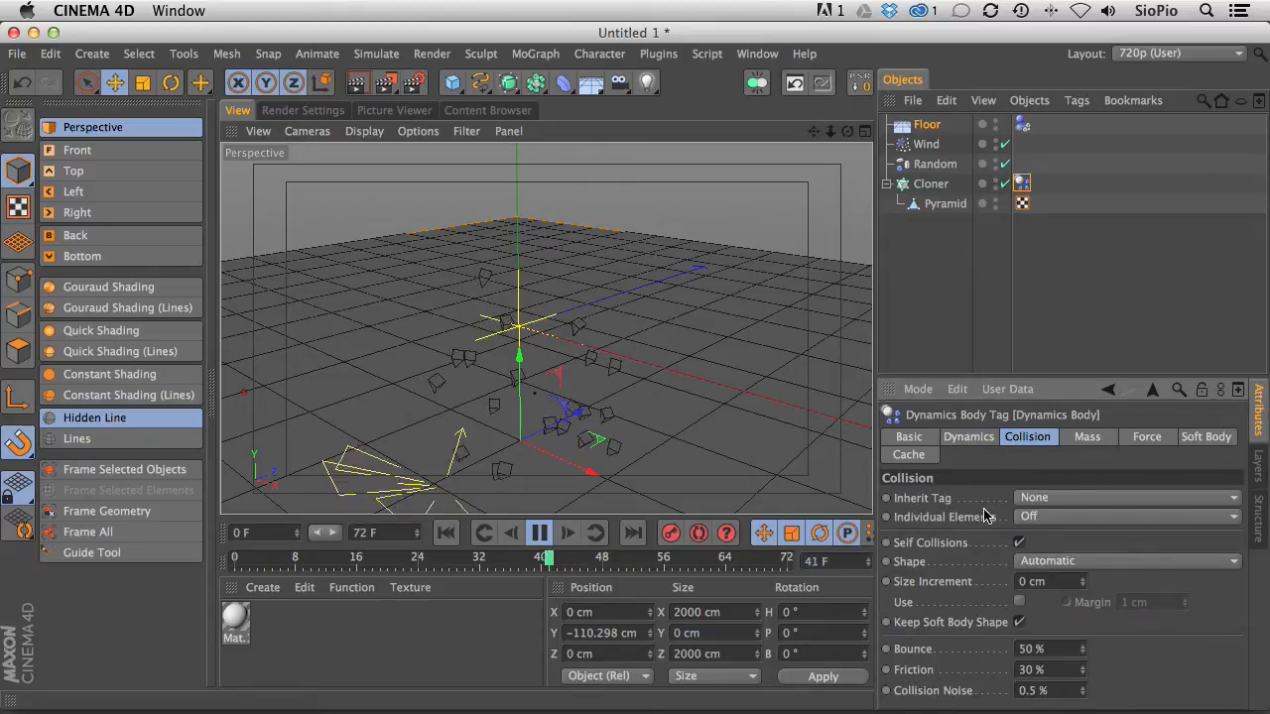
pyautogui.click(1022, 517)
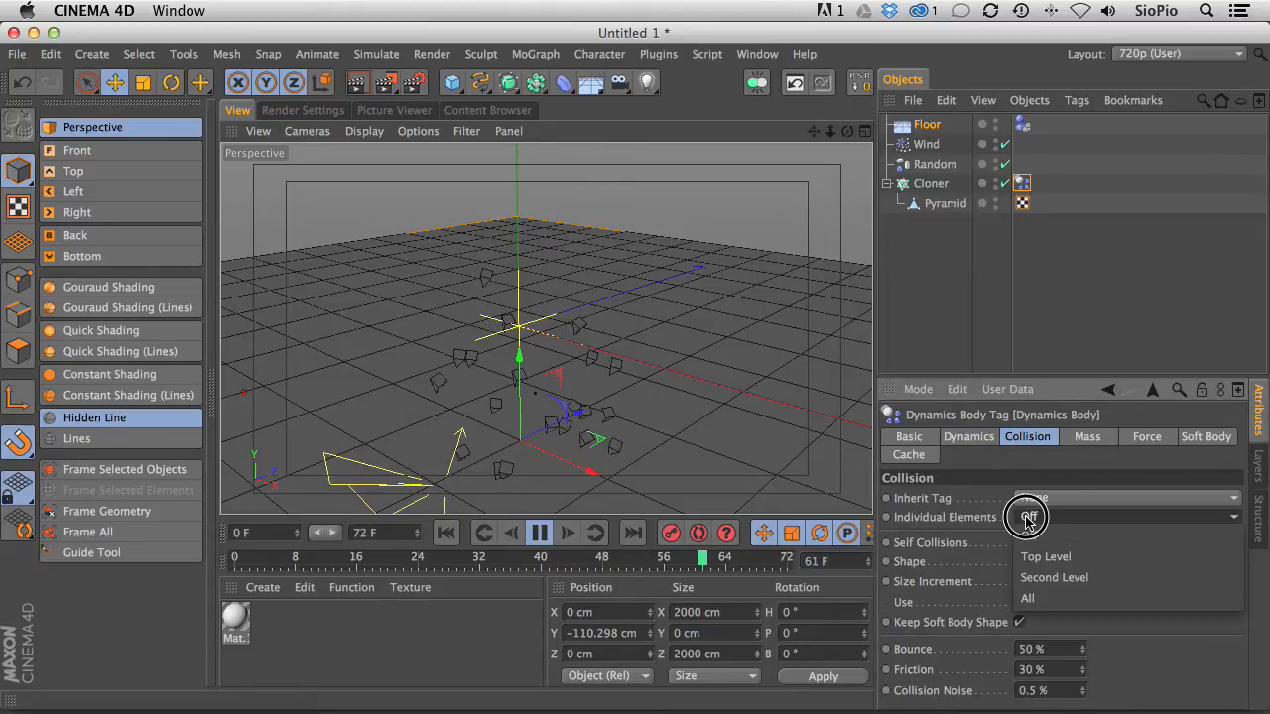
pyautogui.click(1027, 598)
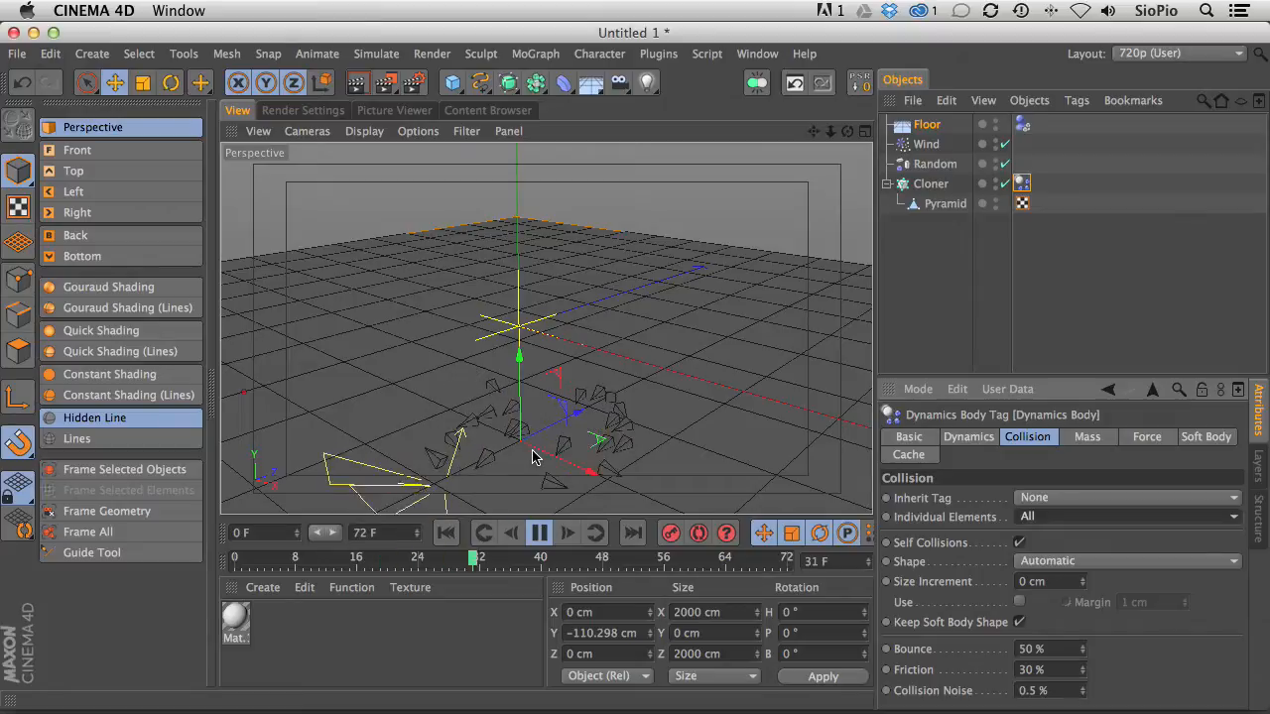
# - Stop the simulation, return to the first frame and delete the Floor object
pyautogui.click(539, 533)
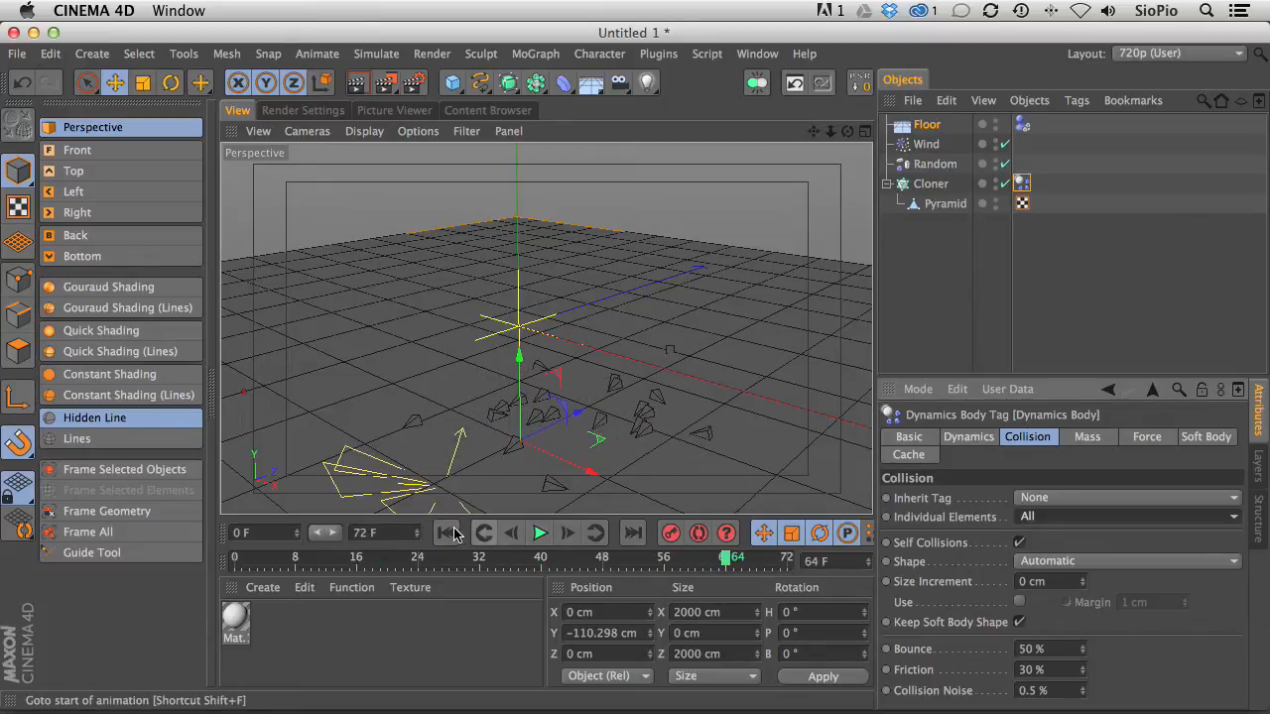
pyautogui.click(453, 534)
pyautogui.click(924, 127)
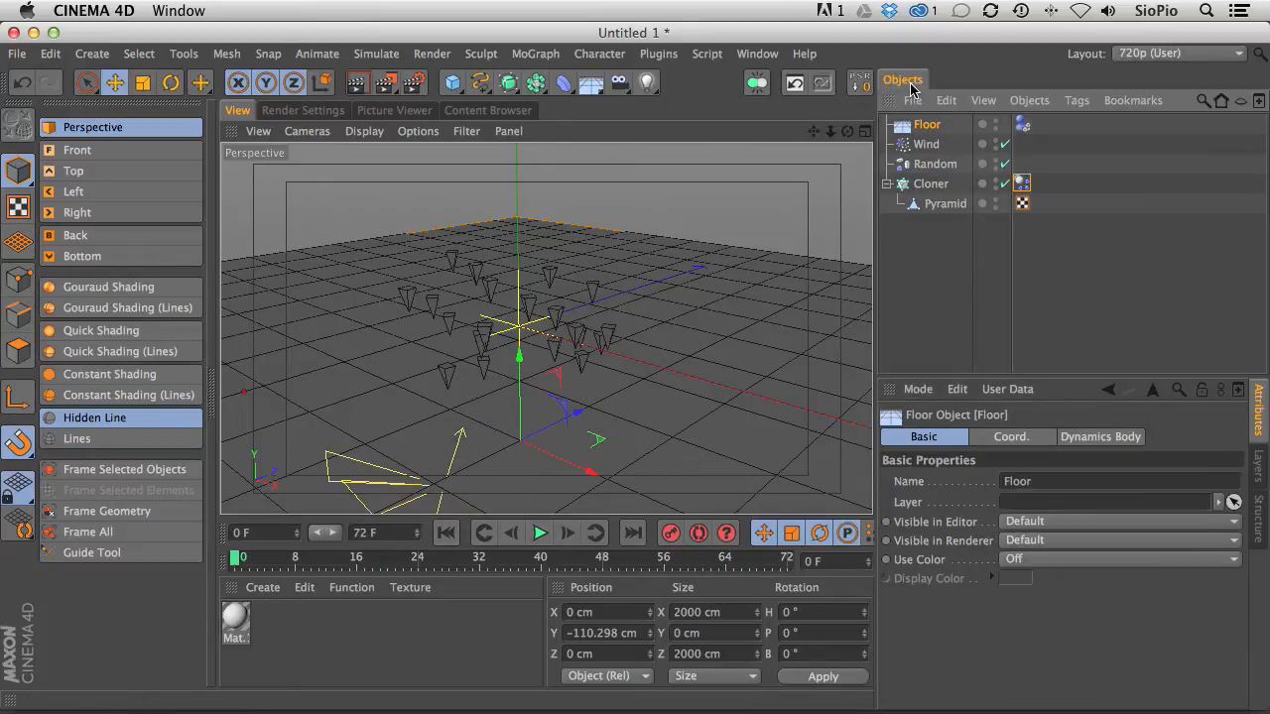
pyautogui.press('Delete')
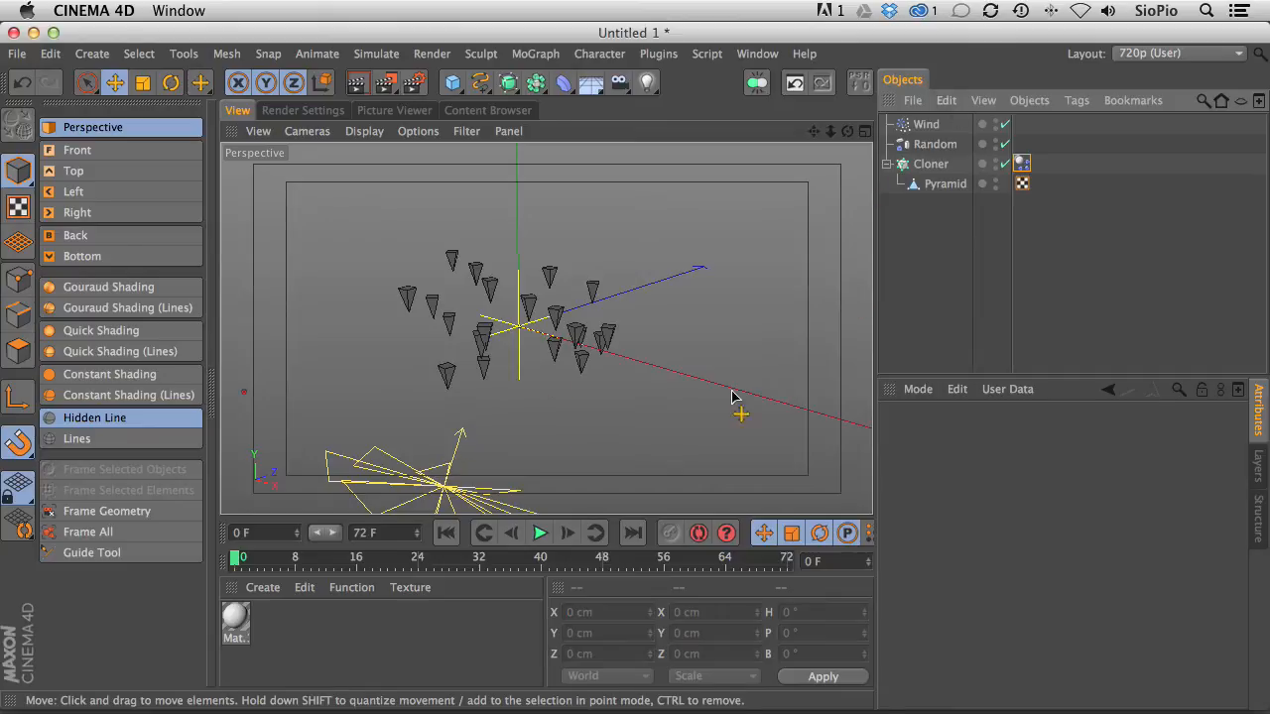
# - Set the Wind object's mode to Aerodynamics Wind, test-play the simulation and return to the first frame
pyautogui.click(926, 124)
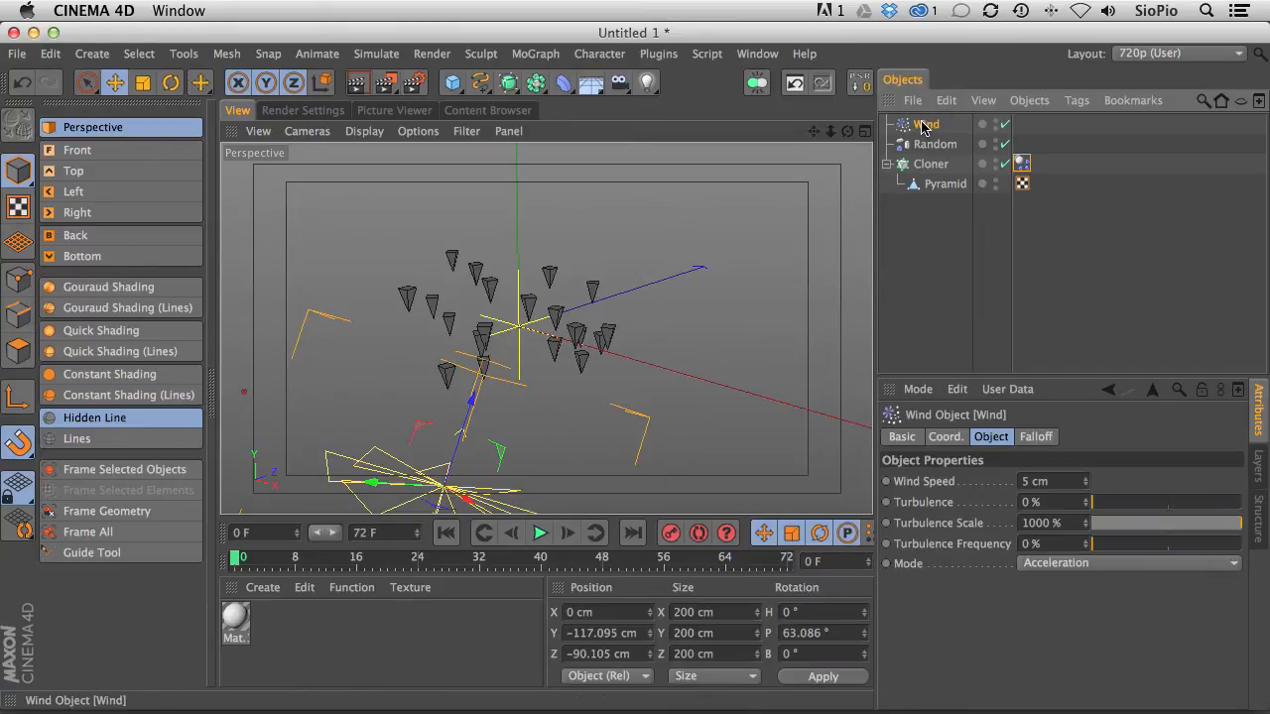
pyautogui.click(1031, 563)
pyautogui.click(1047, 624)
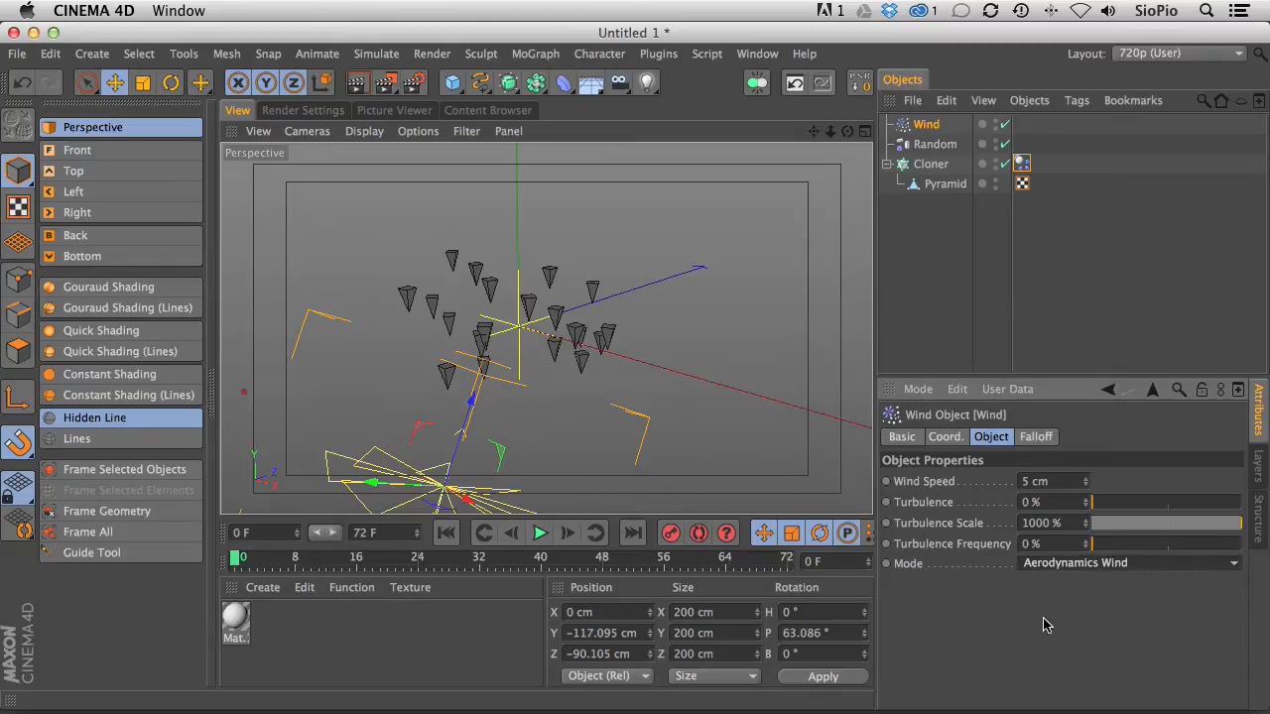
pyautogui.click(540, 533)
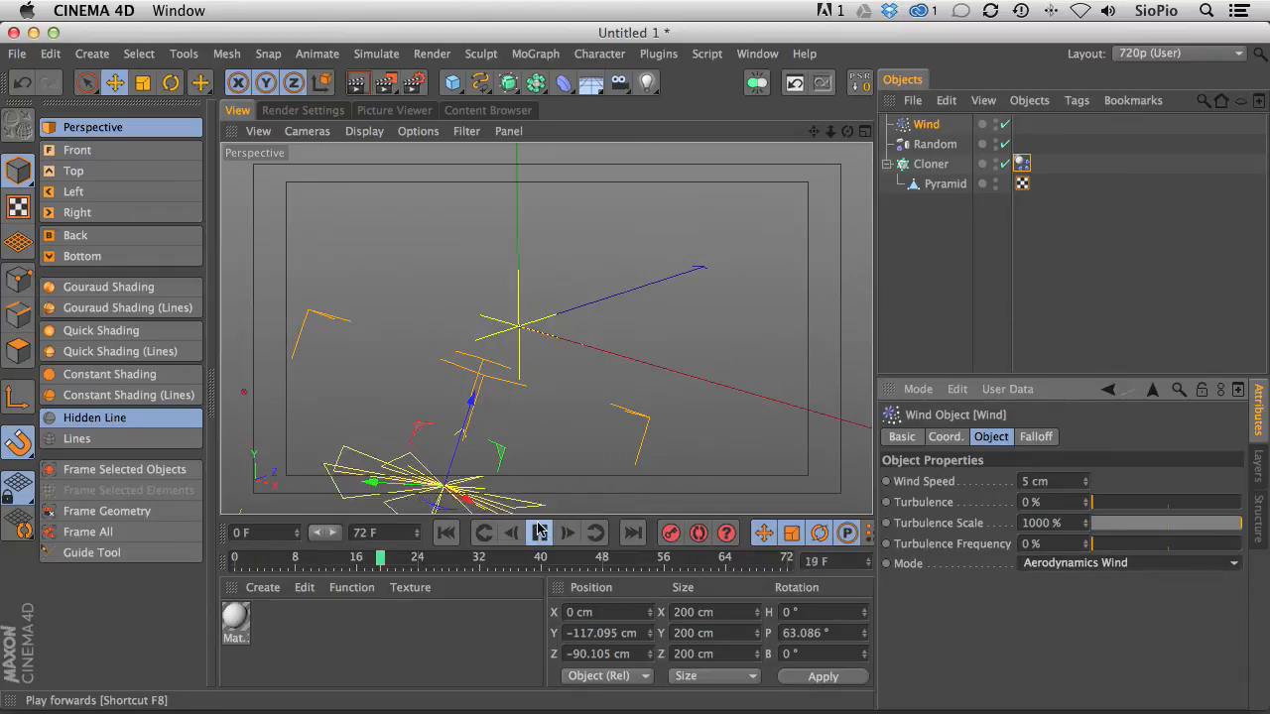
pyautogui.click(445, 533)
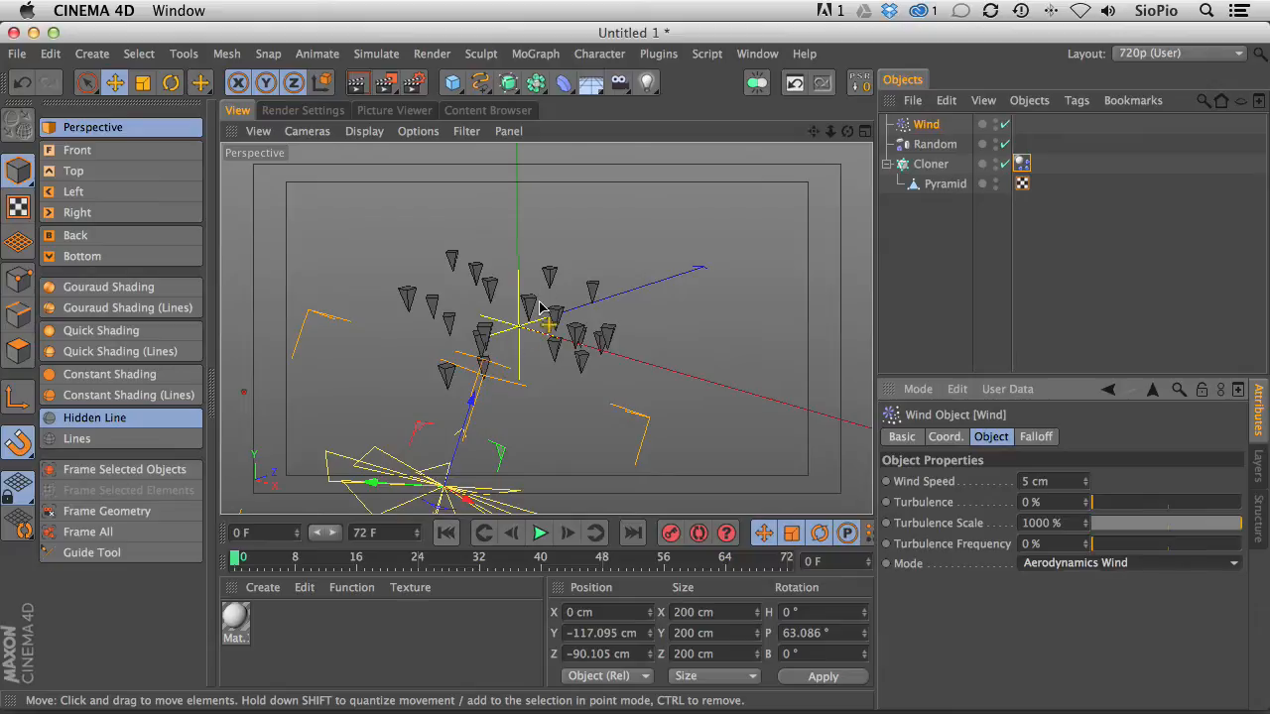
# - Set the aerodynamic Lift to 150% in the Force settings of the Cloner's Dynamics Body tag and test-play the simulation
pyautogui.click(1022, 164)
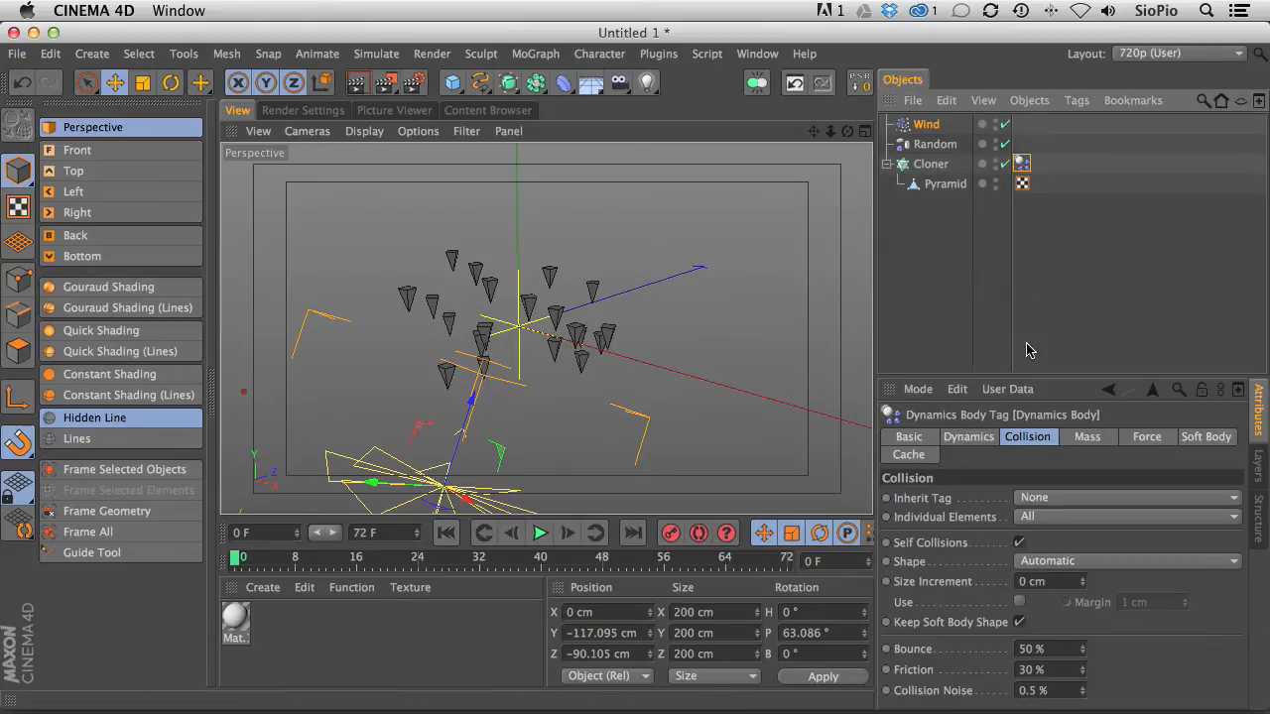
pyautogui.click(1146, 436)
pyautogui.moveTo(1007, 380); pyautogui.dragTo(999, 254)
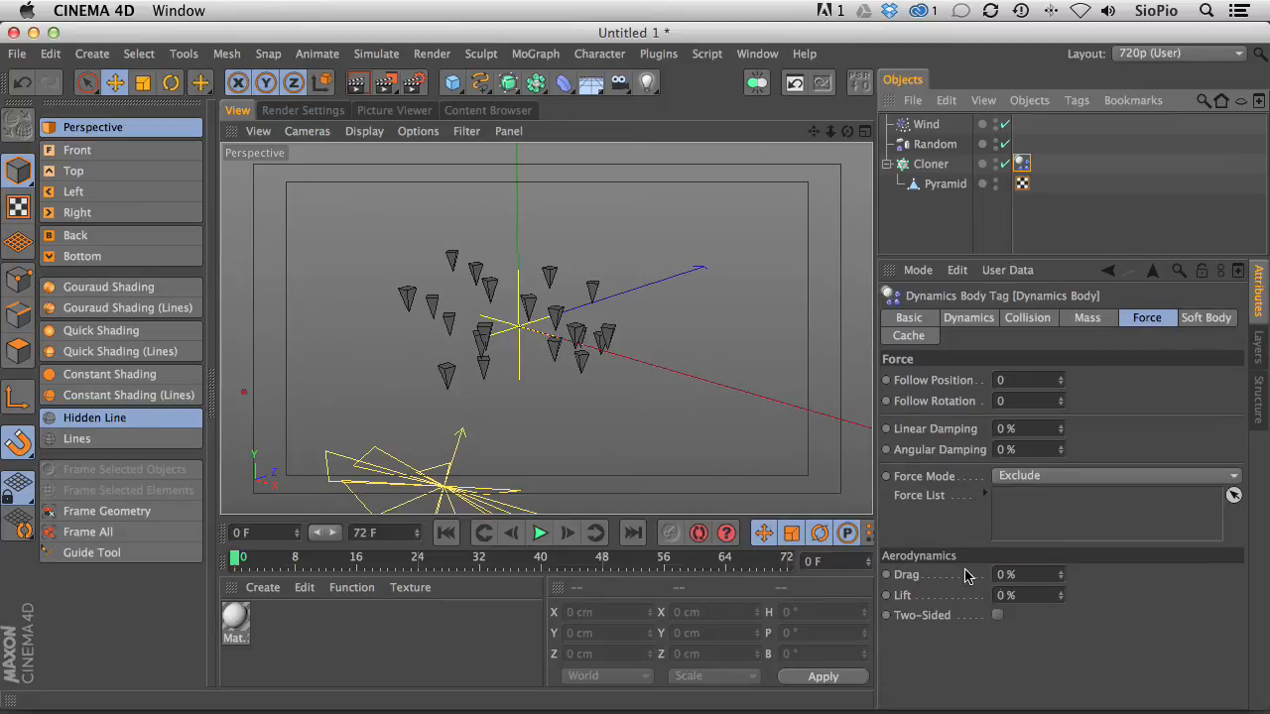
pyautogui.click(1026, 596)
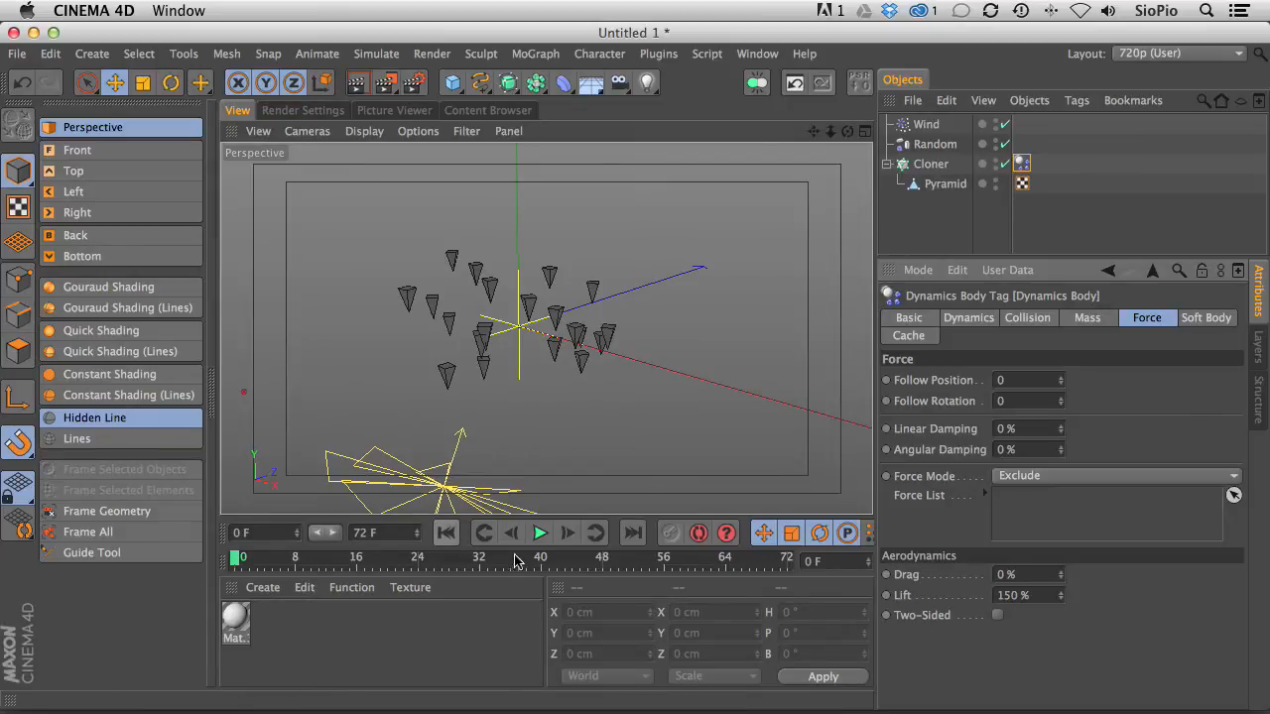
pyautogui.click(539, 533)
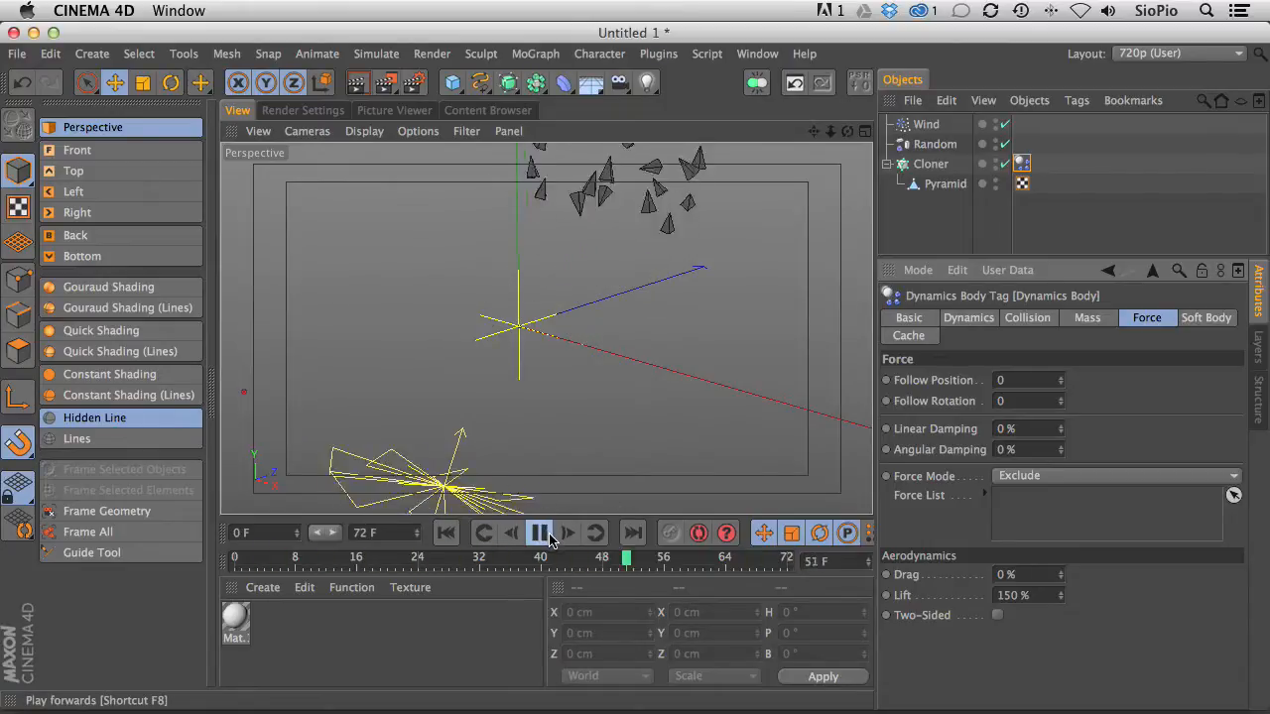
pyautogui.click(445, 533)
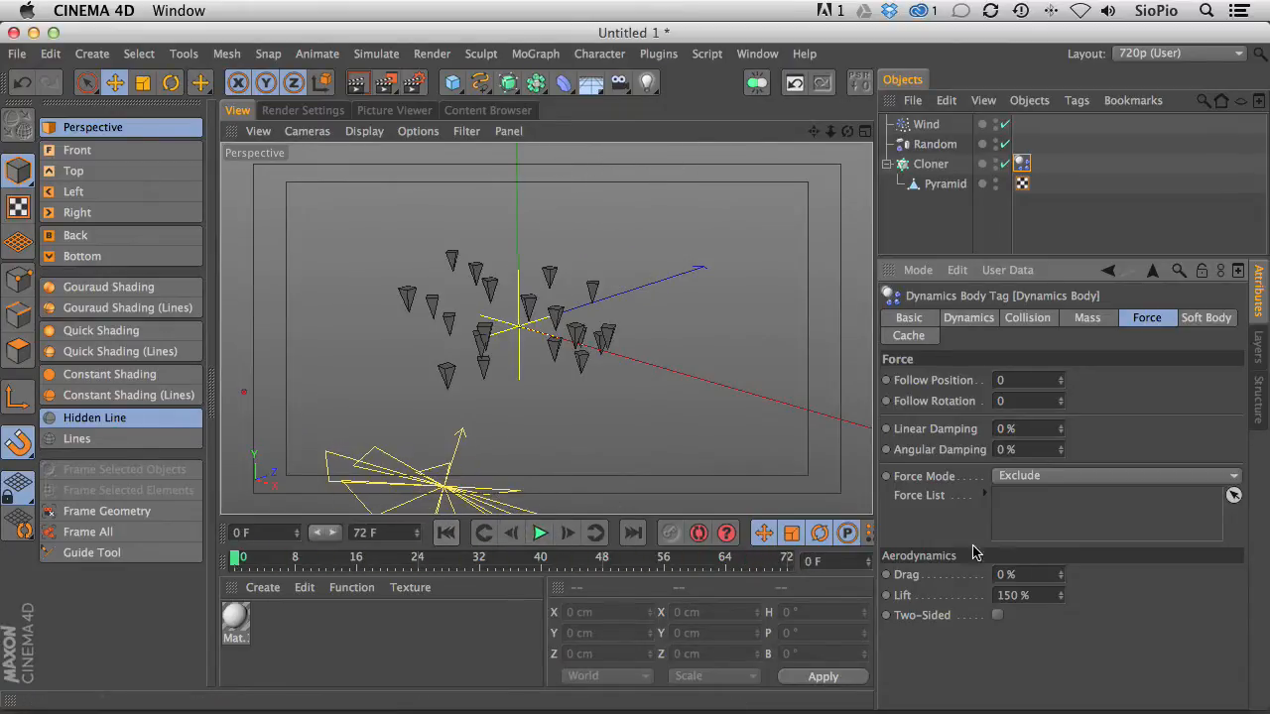
# - Set the Dynamics Body tag's aerodynamic Drag to 20%, test-play the simulation and return to the first frame
pyautogui.click(1018, 573)
pyautogui.write('20')
pyautogui.press('Return')
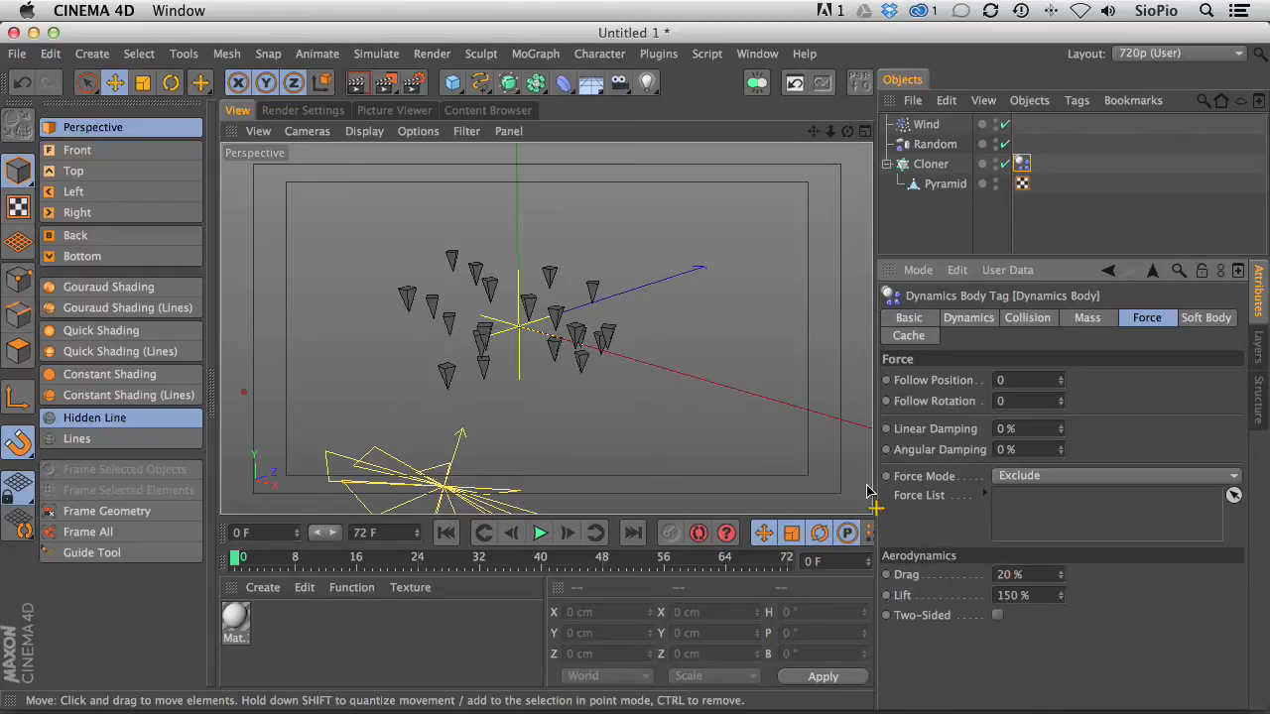
pyautogui.click(540, 533)
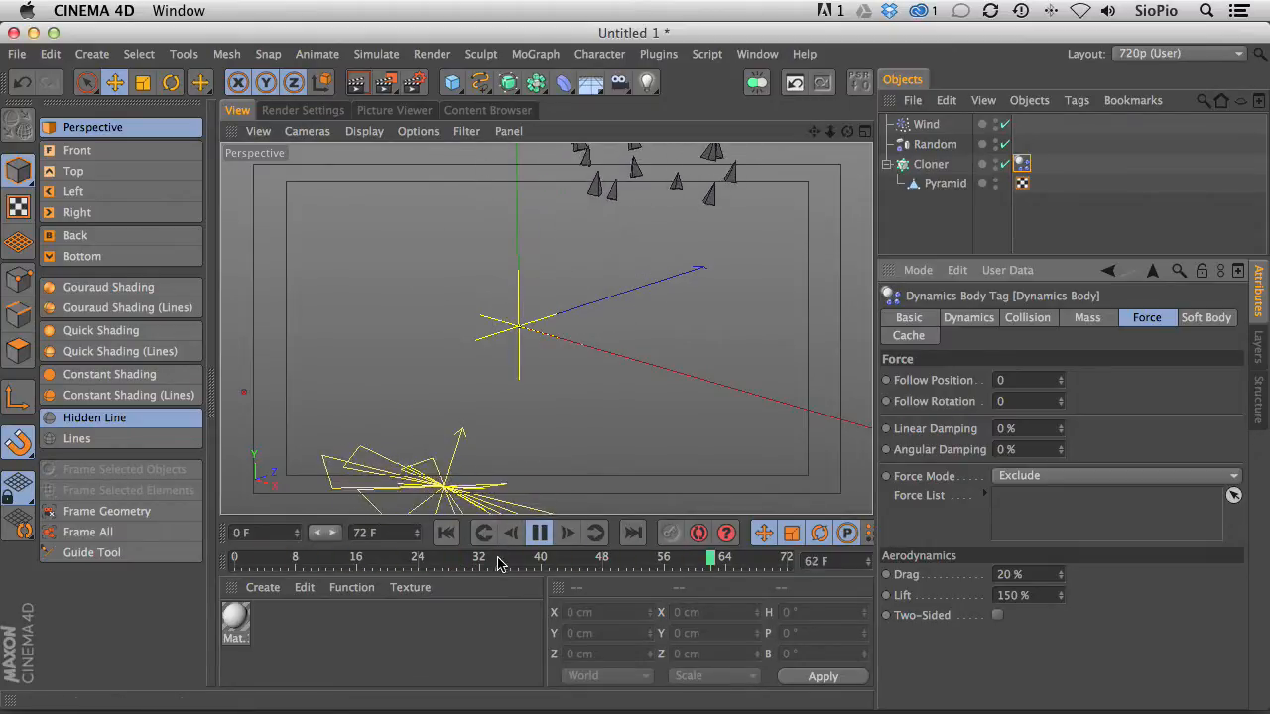
pyautogui.click(534, 534)
pyautogui.click(449, 534)
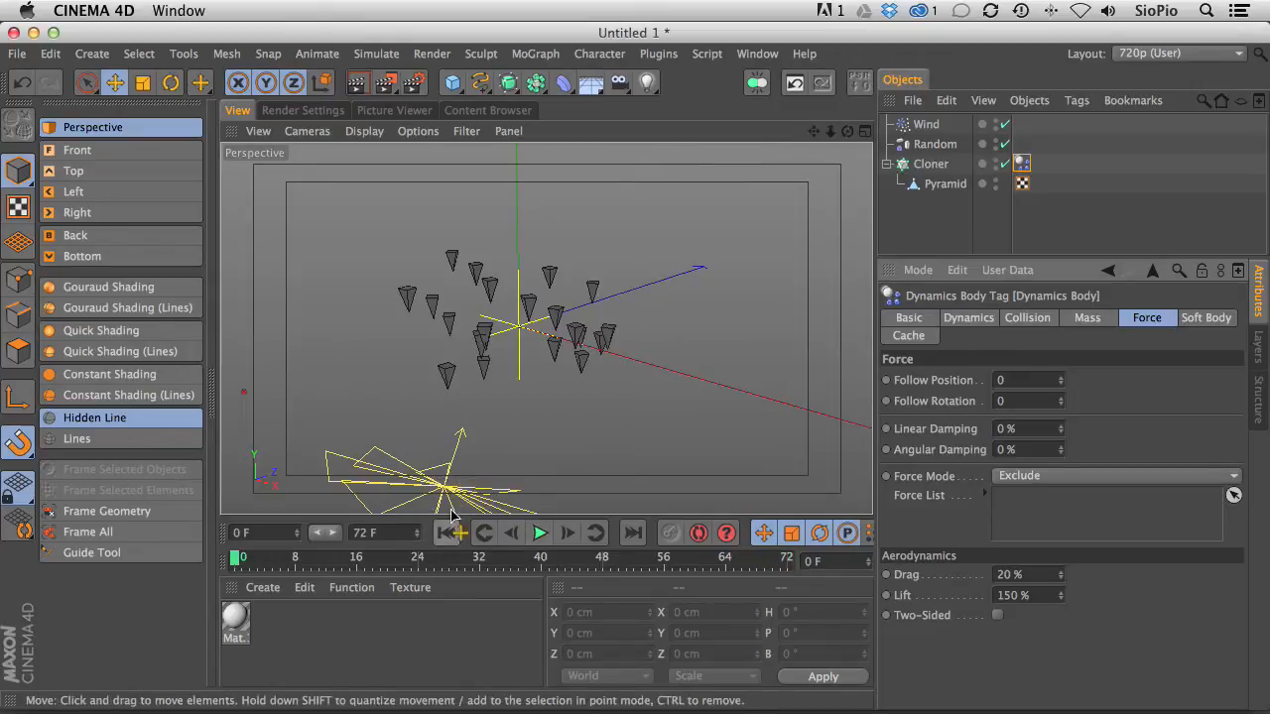
# - Enable Custom Center in the Mass settings of the Cloner's Dynamics Body tag, set its Y to 10 cm and test-play the simulation
pyautogui.click(942, 184)
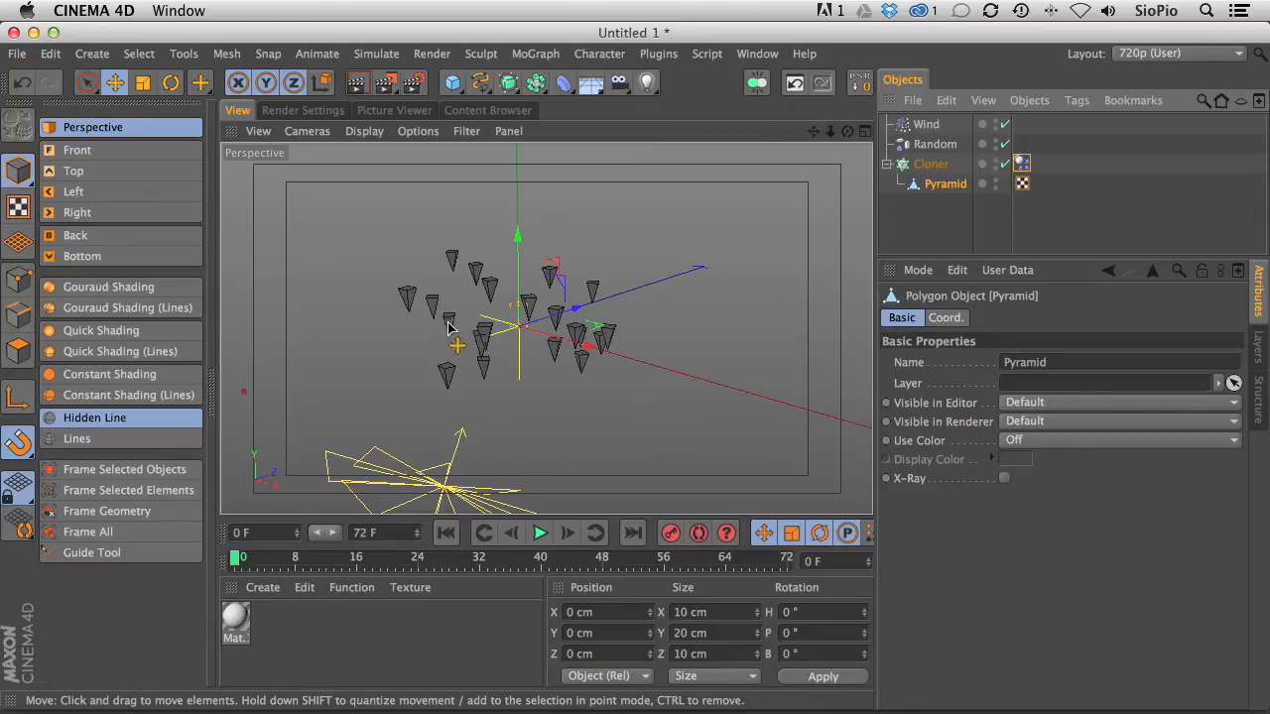
pyautogui.click(1022, 164)
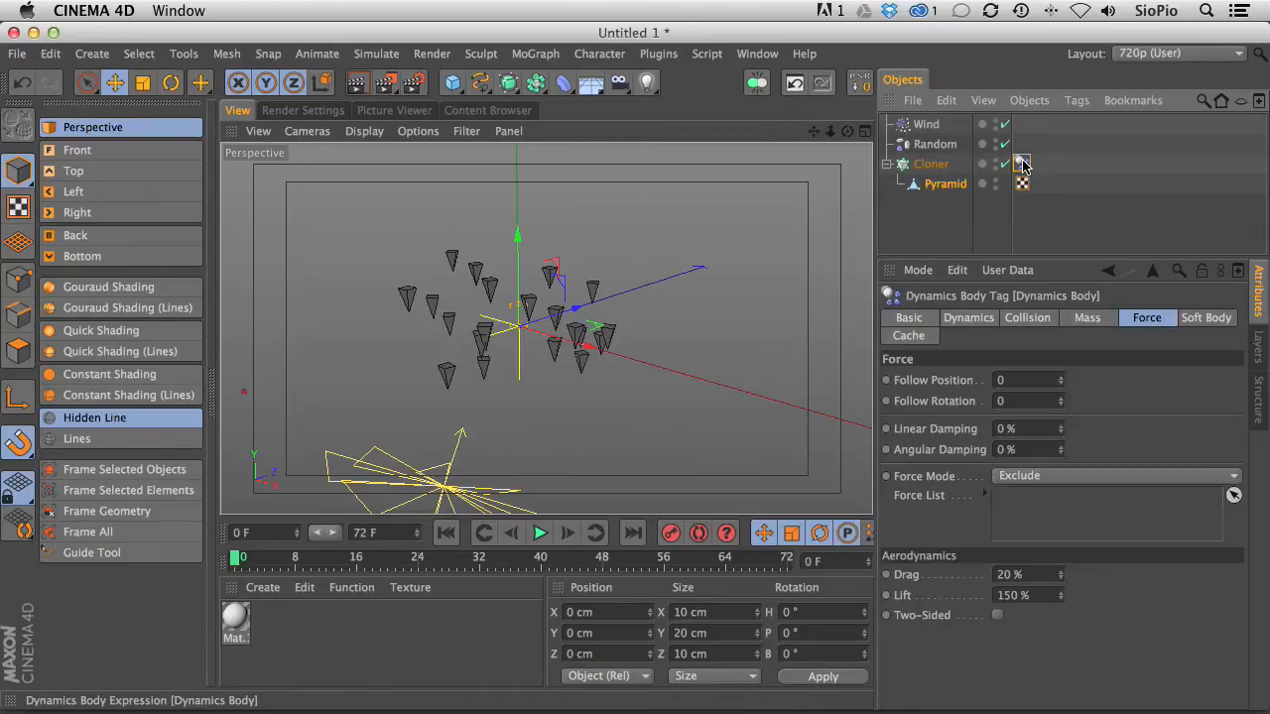
pyautogui.click(1081, 319)
pyautogui.click(988, 447)
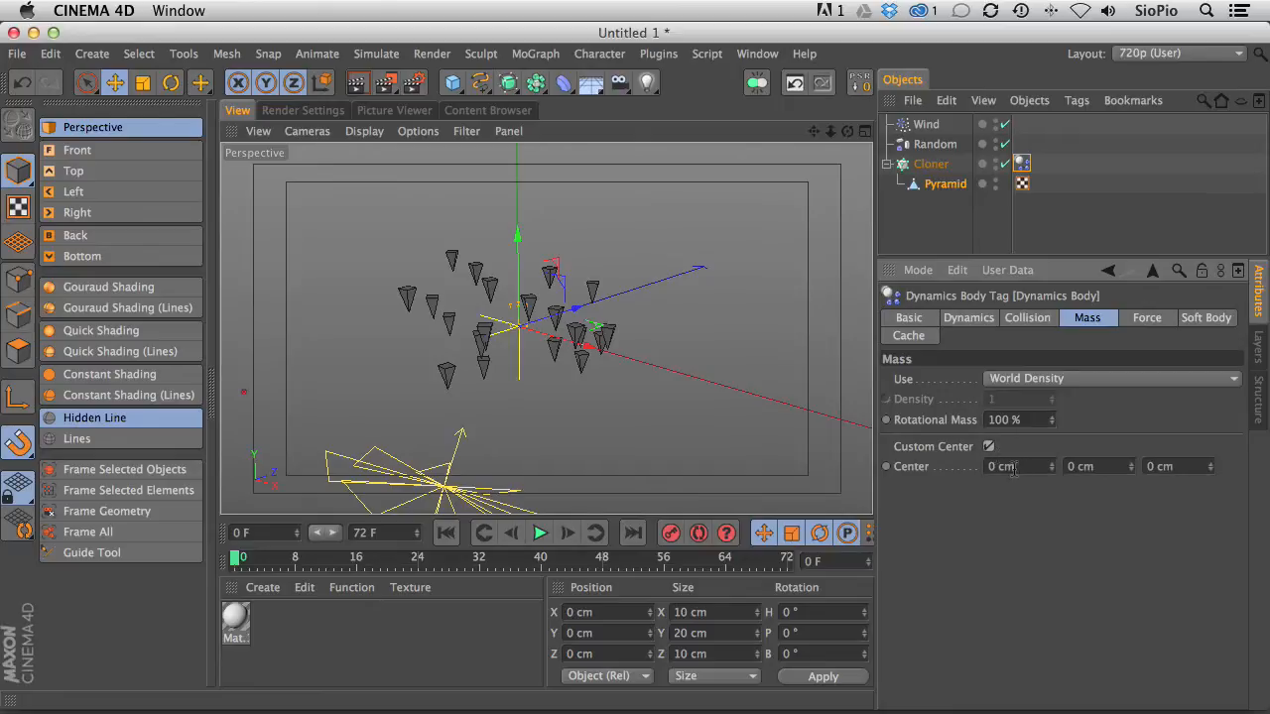
pyautogui.click(1099, 468)
pyautogui.click(537, 534)
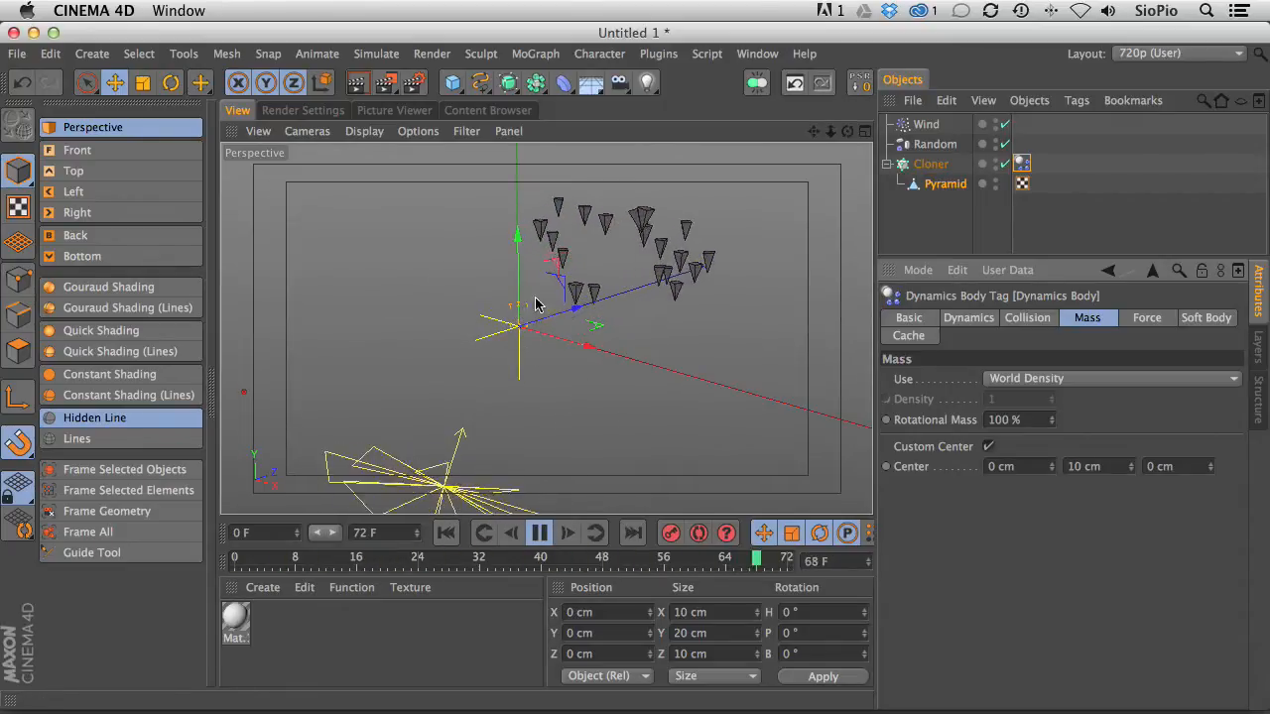
# - Set the Wind object's Turbulence to 38.89%, Turbulence Scale to 225.49% and Turbulence Frequency to 14.71%, and stop the playback at the first frame
pyautogui.click(925, 124)
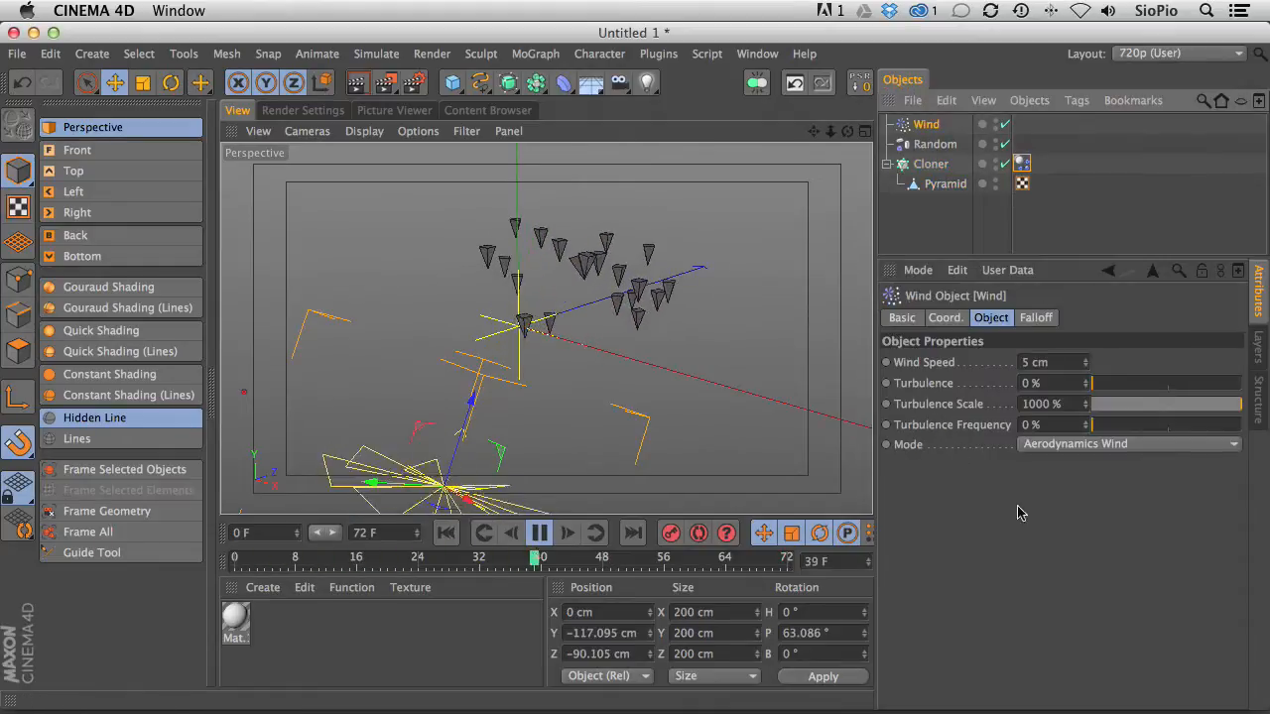
pyautogui.moveTo(1092, 383); pyautogui.dragTo(1150, 381)
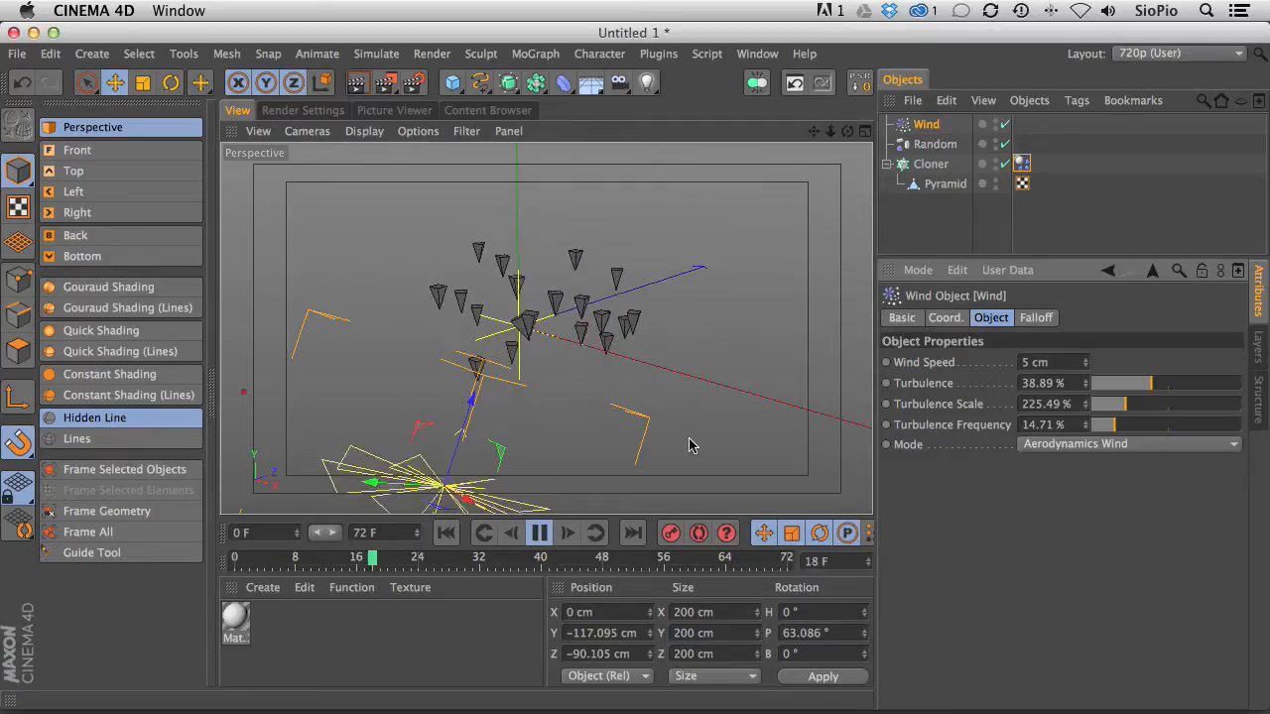
pyautogui.click(538, 532)
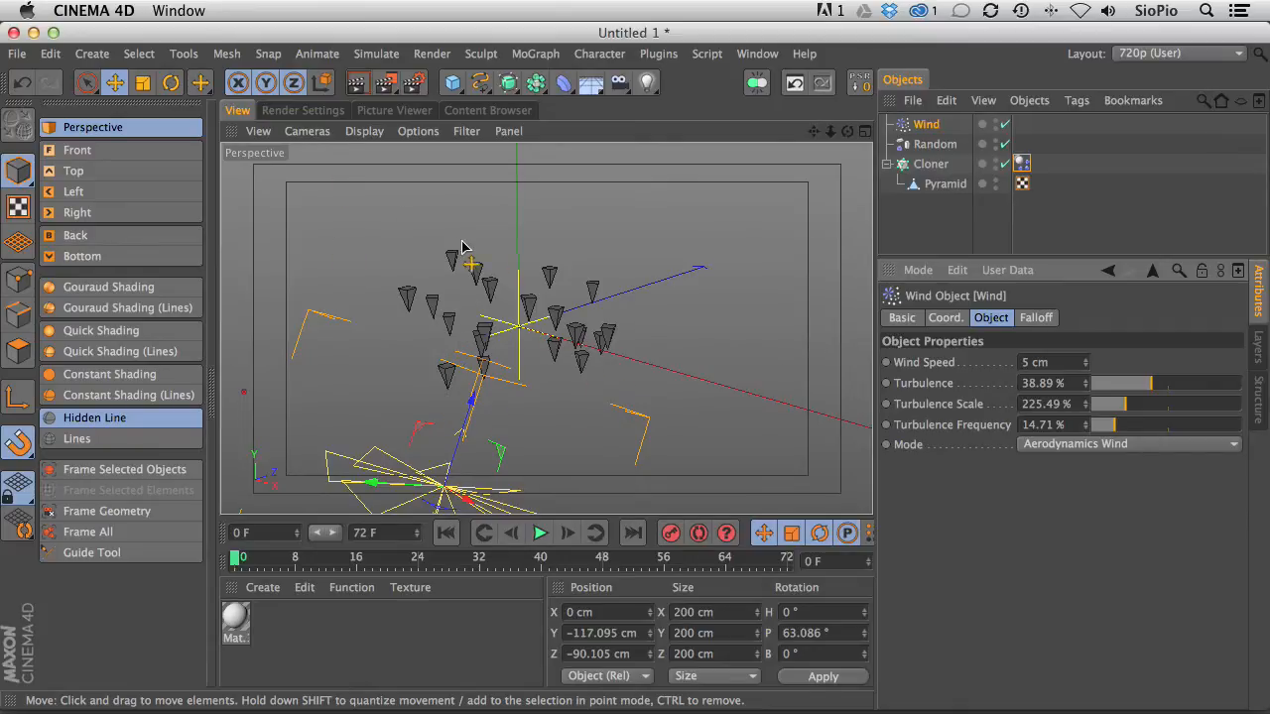
# - Add a MoGraph Tracer linked to the Cloner and set its Tracing Mode to Connect Elements
pyautogui.click(927, 163)
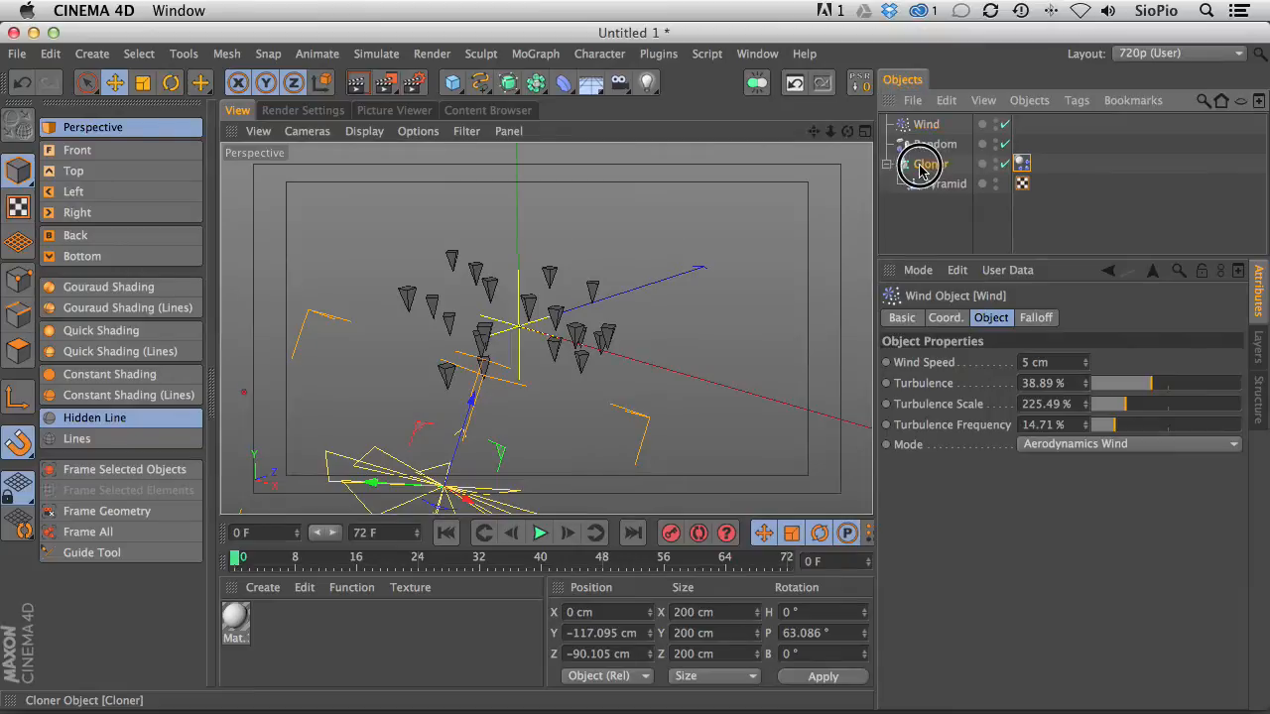
pyautogui.click(531, 55)
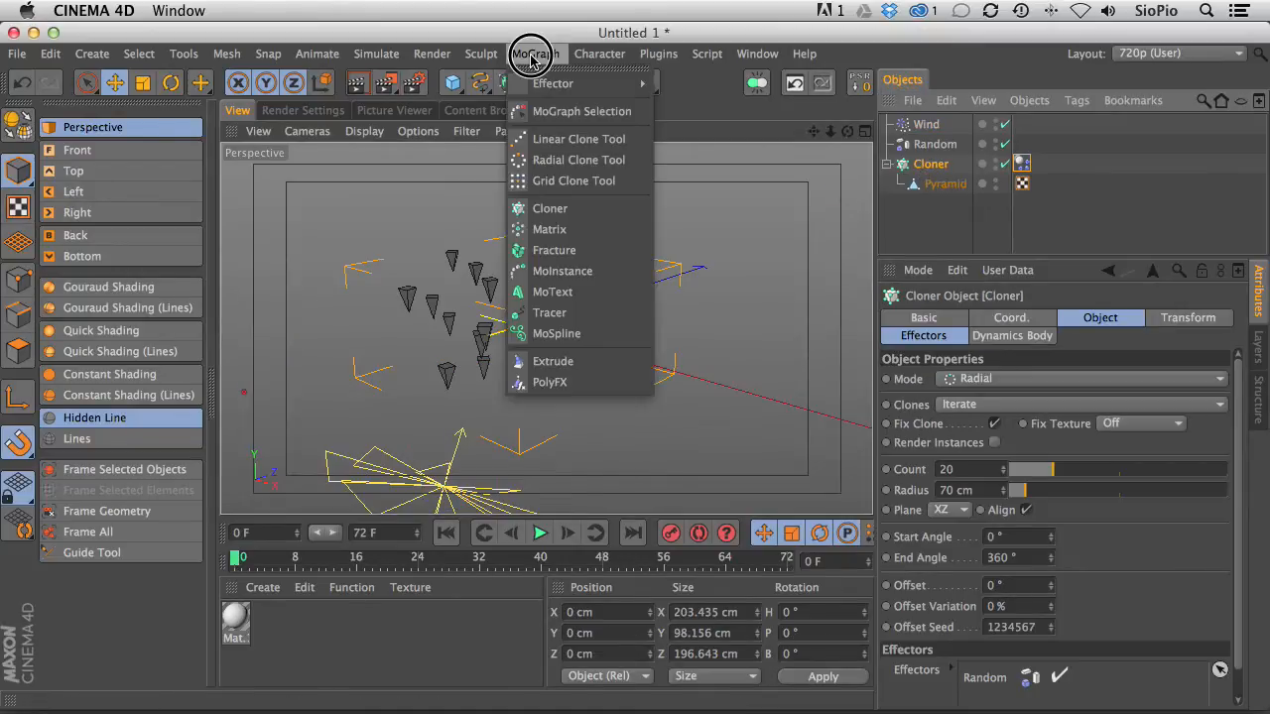
pyautogui.click(552, 312)
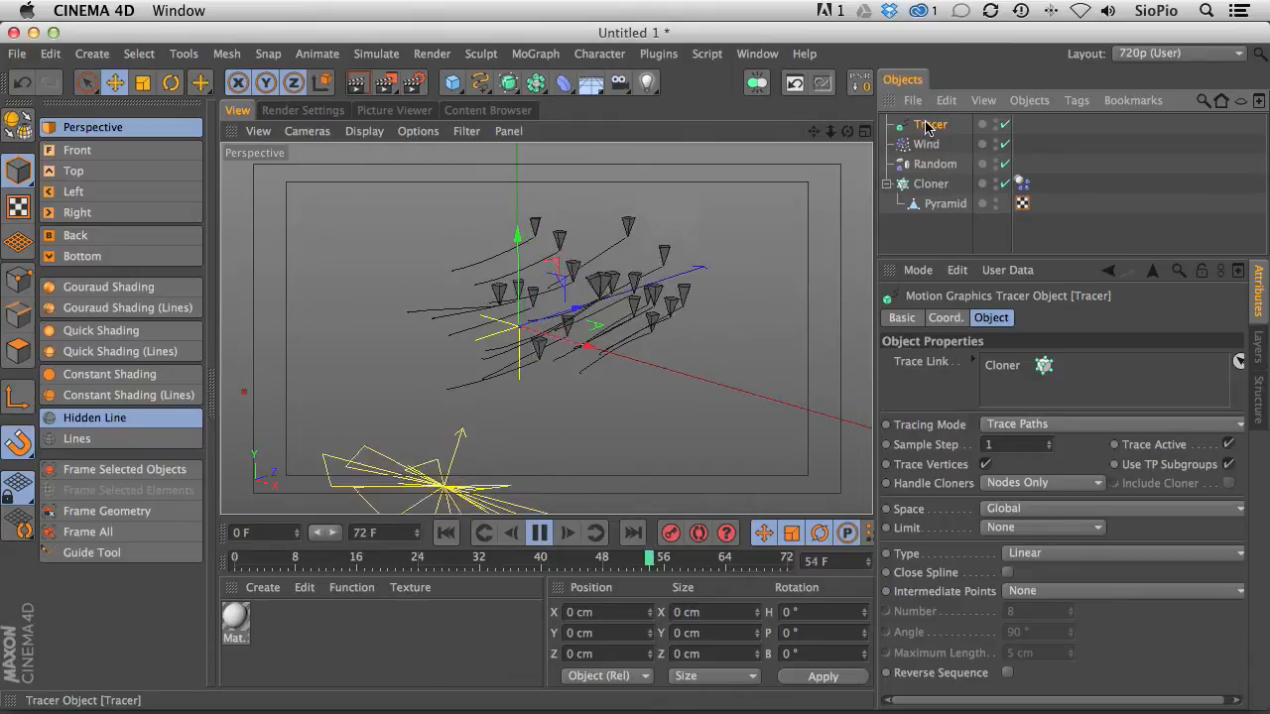
pyautogui.click(1000, 423)
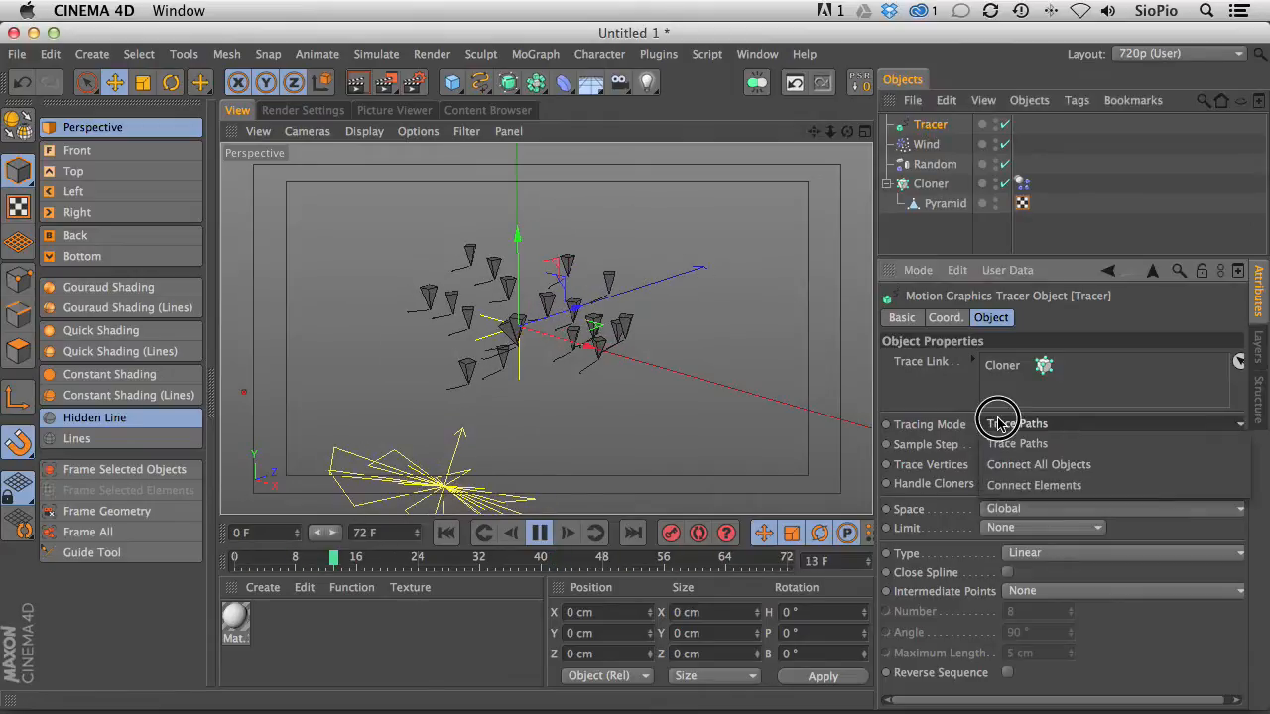
pyautogui.click(1009, 483)
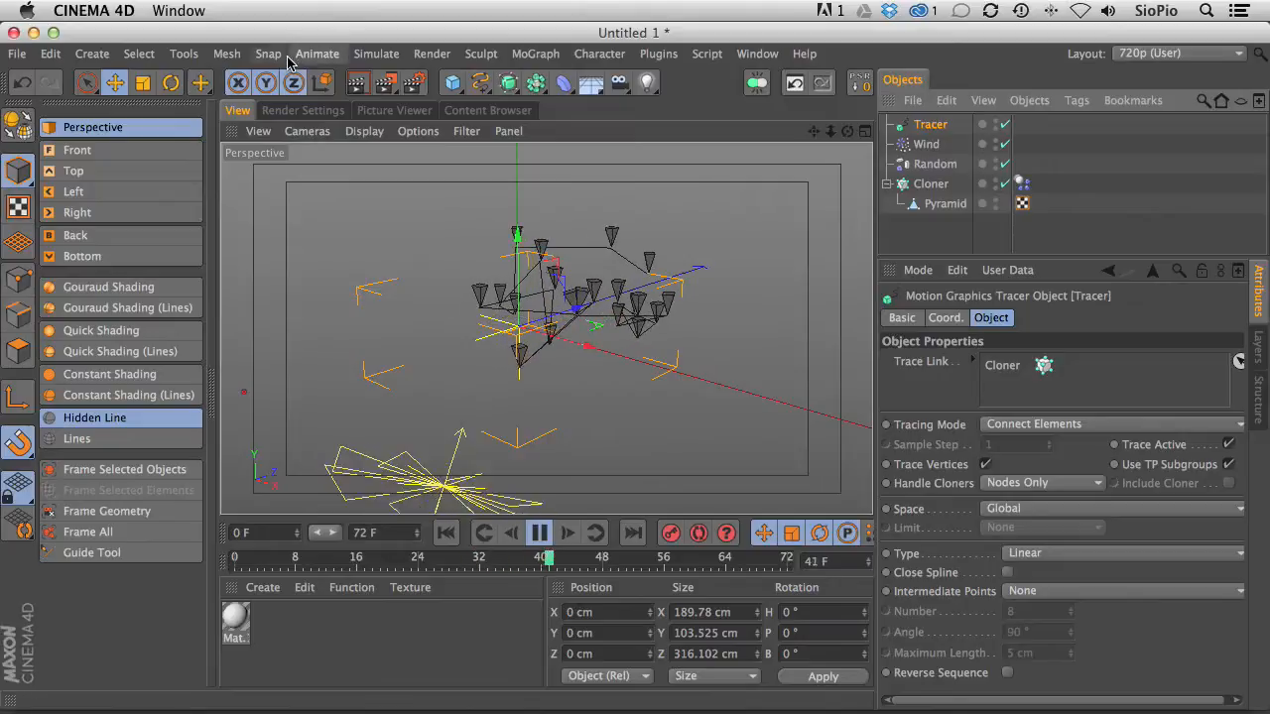
# - Add a Hair object that grows its guides from the Tracer
pyautogui.click(376, 54)
pyautogui.moveTo(383, 180)
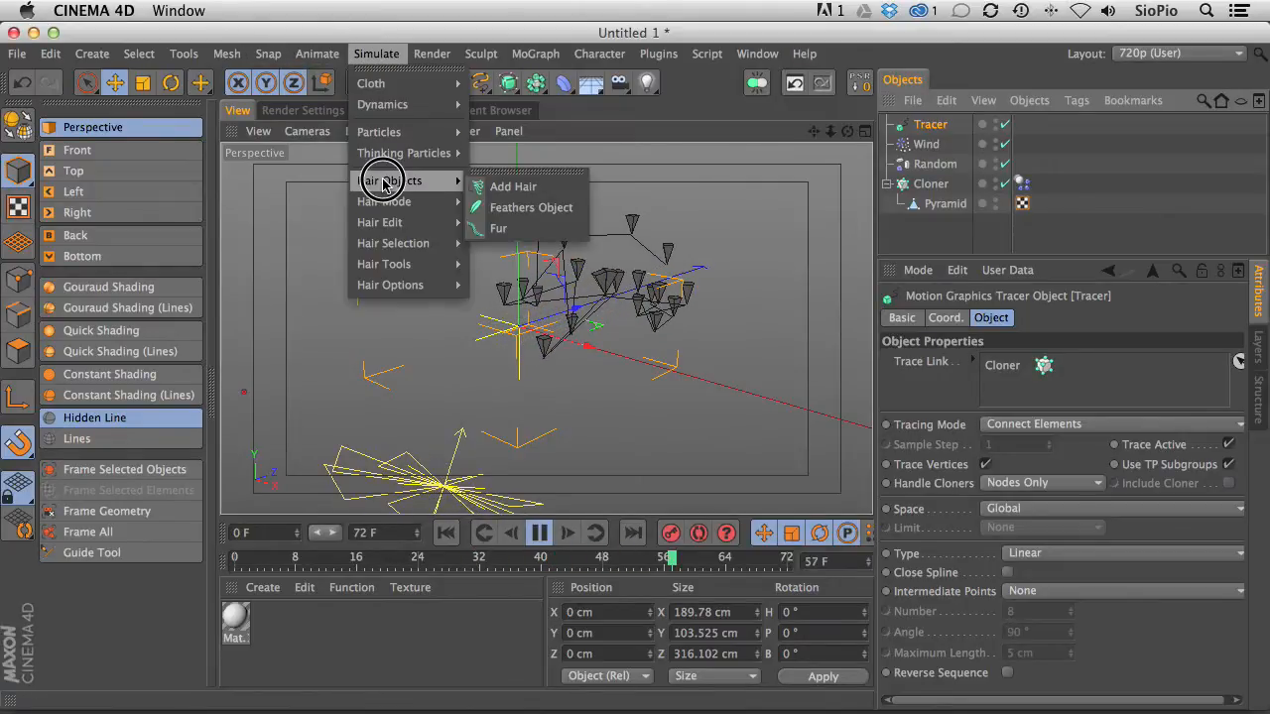
pyautogui.click(493, 185)
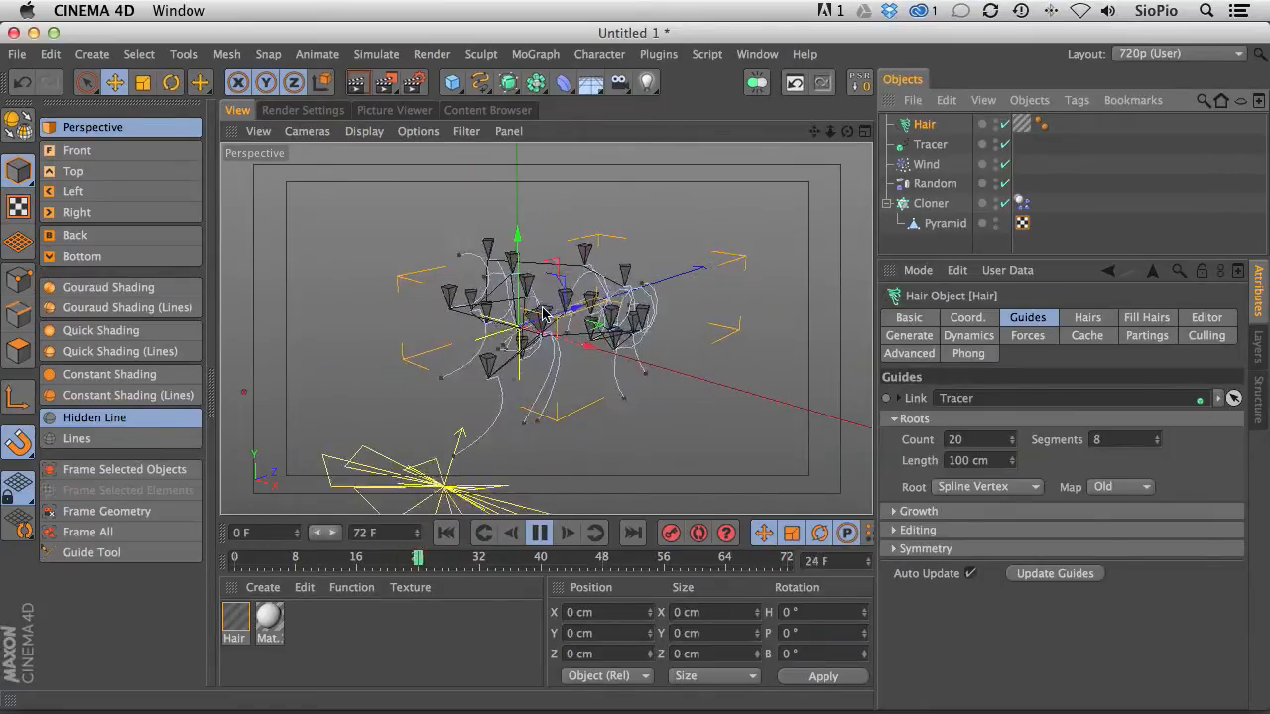
# - Extend the animation and its preview range to 500 frames, replay the simulation from the start and pause it around frame 31
pyautogui.moveTo(377, 533); pyautogui.dragTo(292, 507)
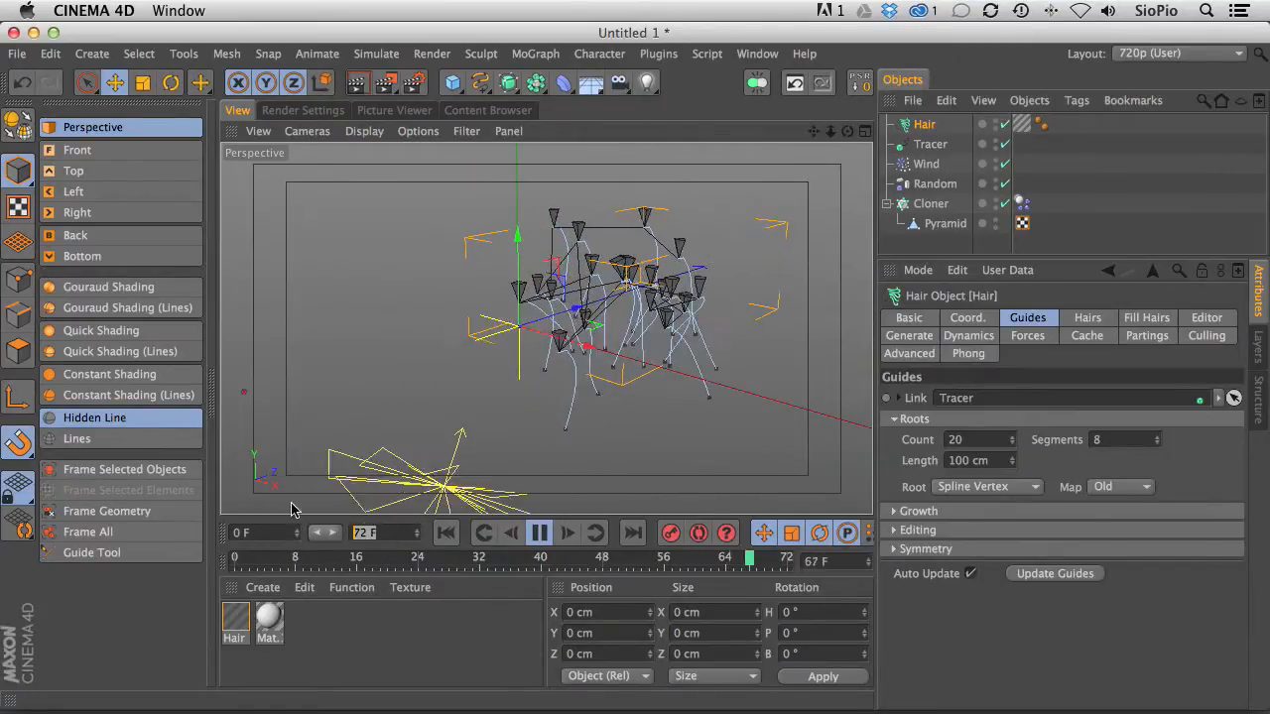
pyautogui.write('500')
pyautogui.press('Return')
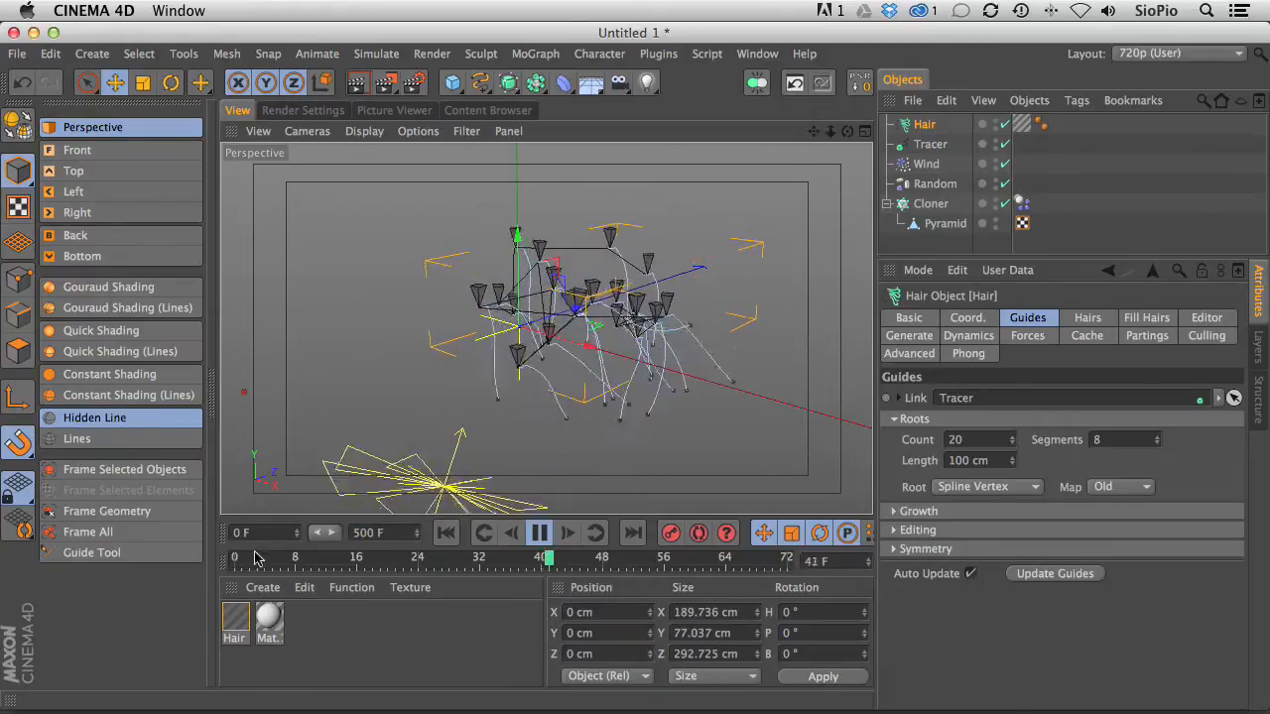
pyautogui.moveTo(333, 532); pyautogui.dragTo(414, 539)
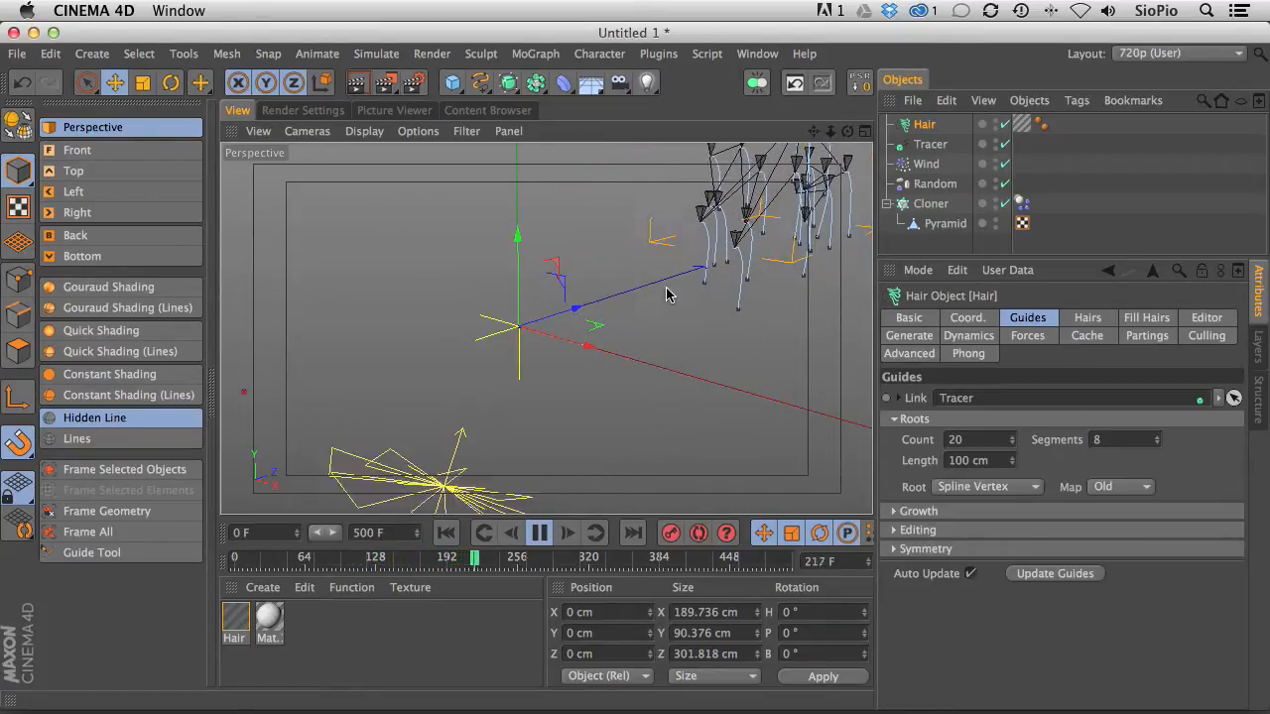
pyautogui.click(445, 533)
pyautogui.click(538, 533)
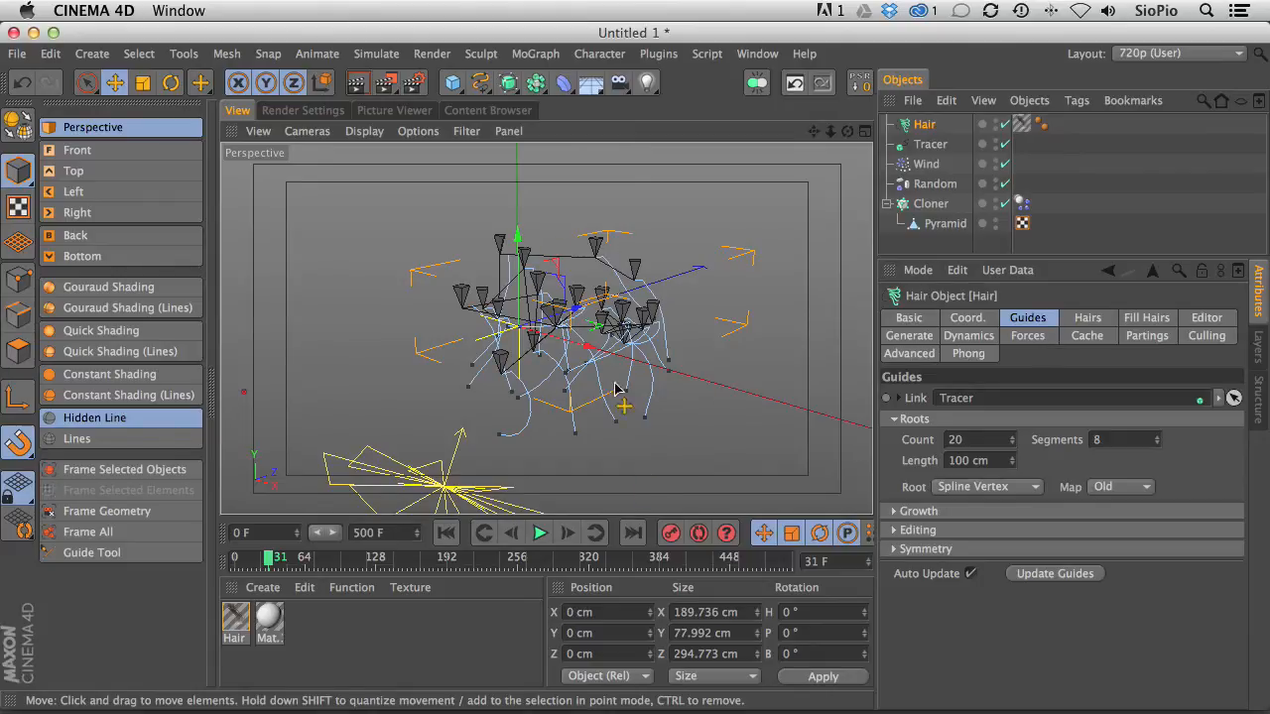
# - Set Hold Roots to 0% in the Hair object's Dynamics properties, replay the simulation from the start and pause it
pyautogui.click(957, 339)
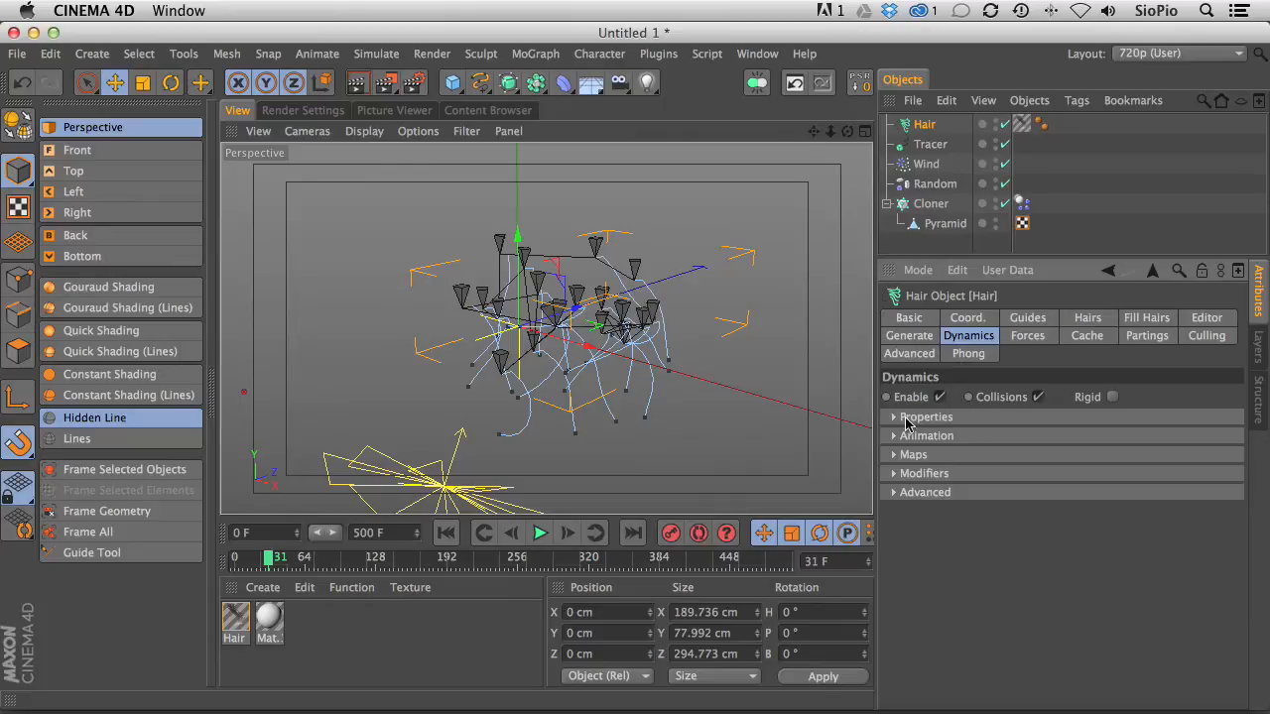
pyautogui.click(895, 417)
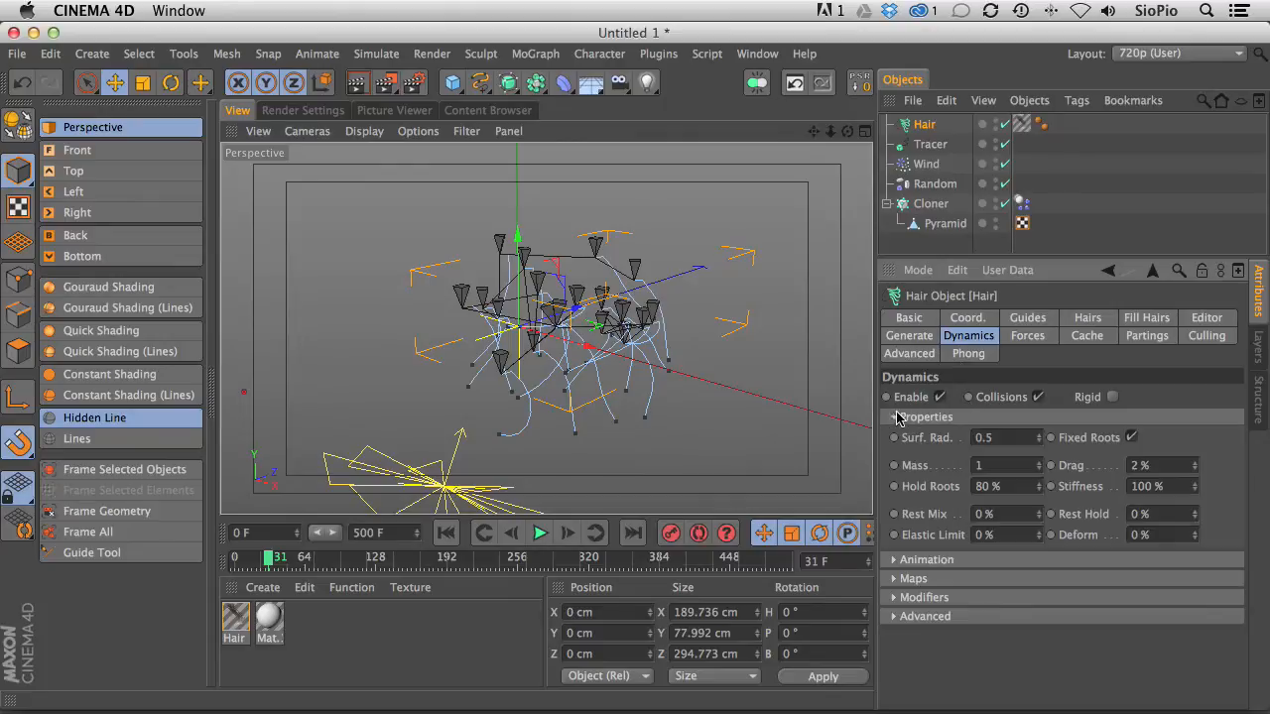
pyautogui.click(992, 486)
pyautogui.click(446, 532)
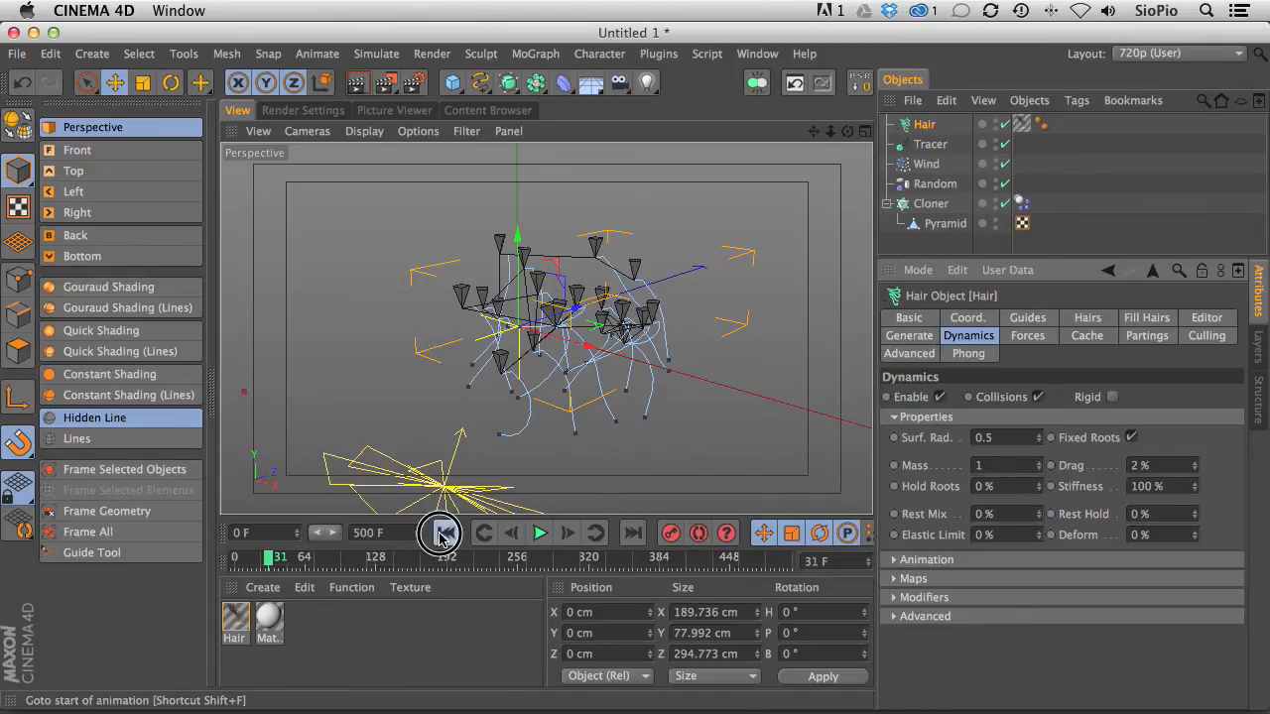
pyautogui.click(539, 532)
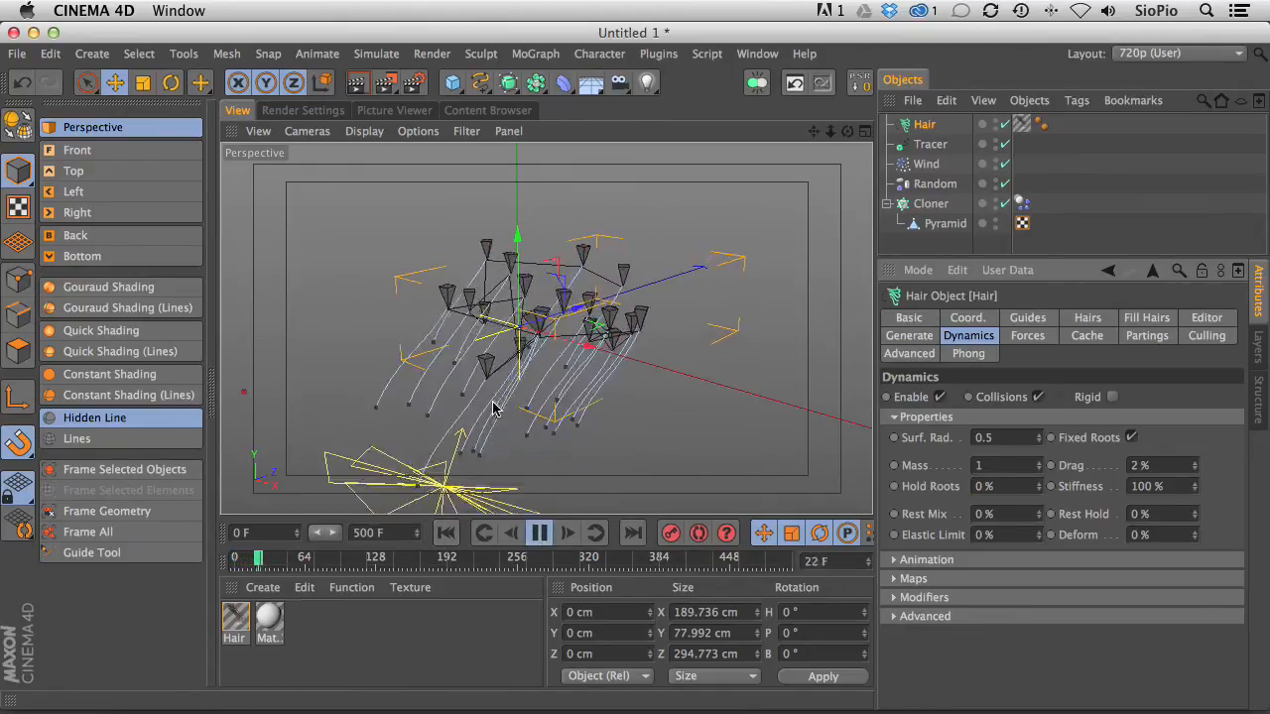
pyautogui.click(538, 534)
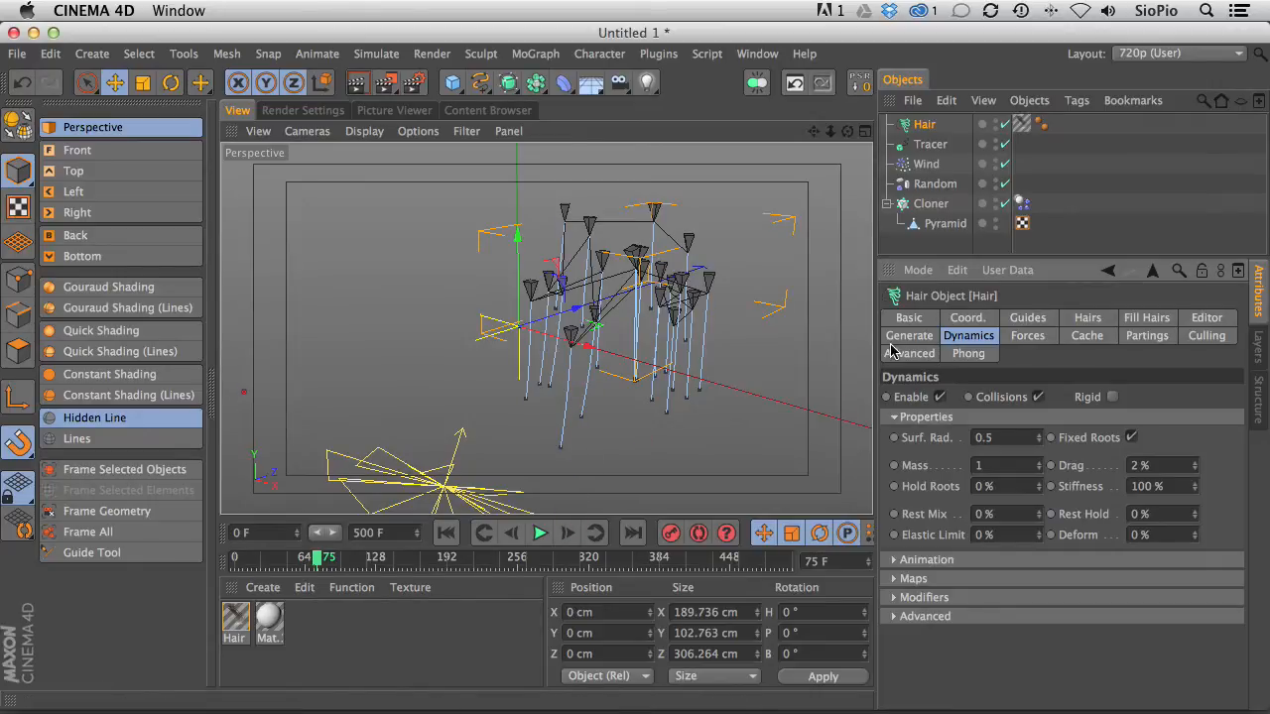
# - Set the Hair guides' Length to 400 cm and test-play the simulation from the first frame
pyautogui.click(1024, 317)
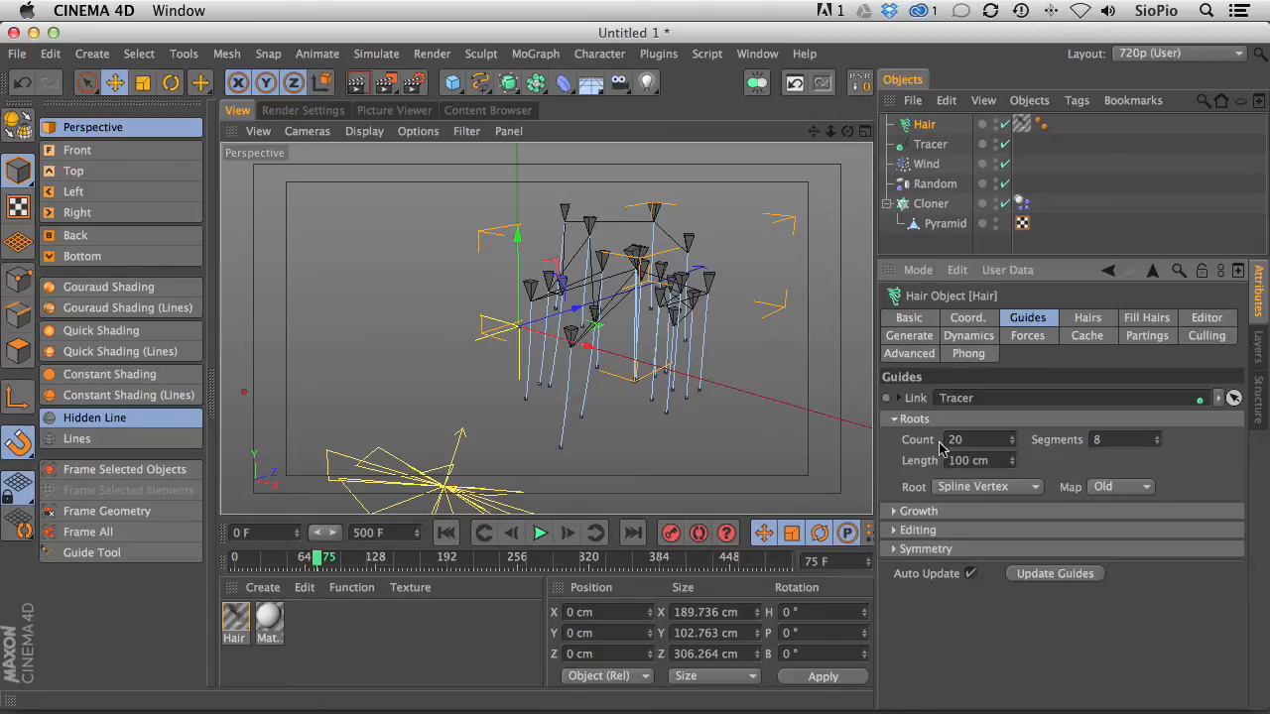
pyautogui.click(955, 462)
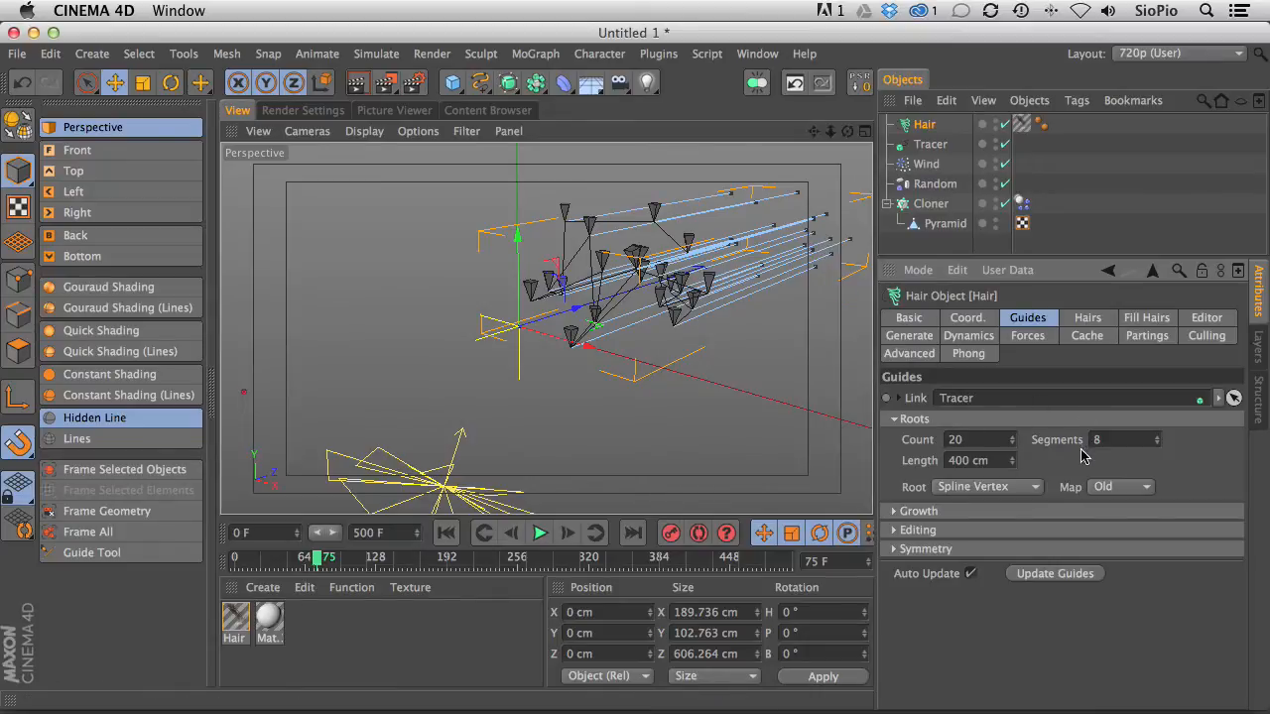
pyautogui.click(447, 533)
pyautogui.click(540, 533)
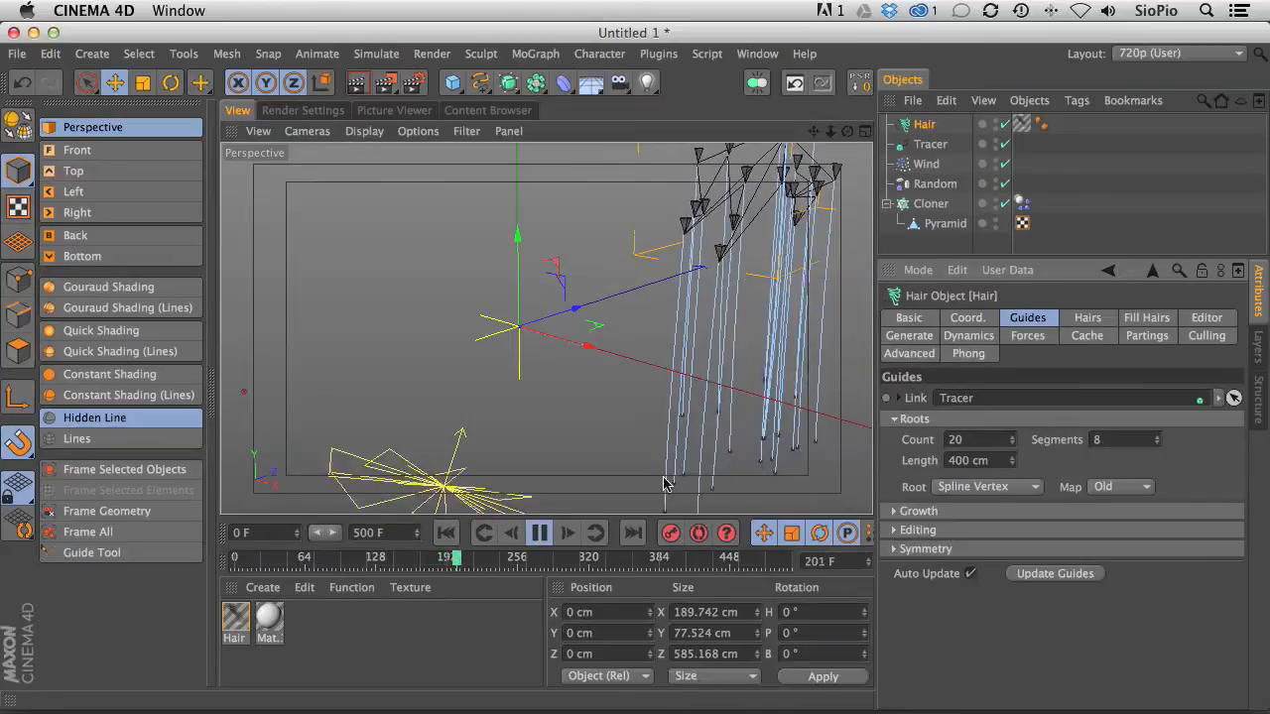
# - Set the Hair guides' Segments to 24, replay the simulation from the start and pause it around frame 146
pyautogui.doubleClick(1103, 441)
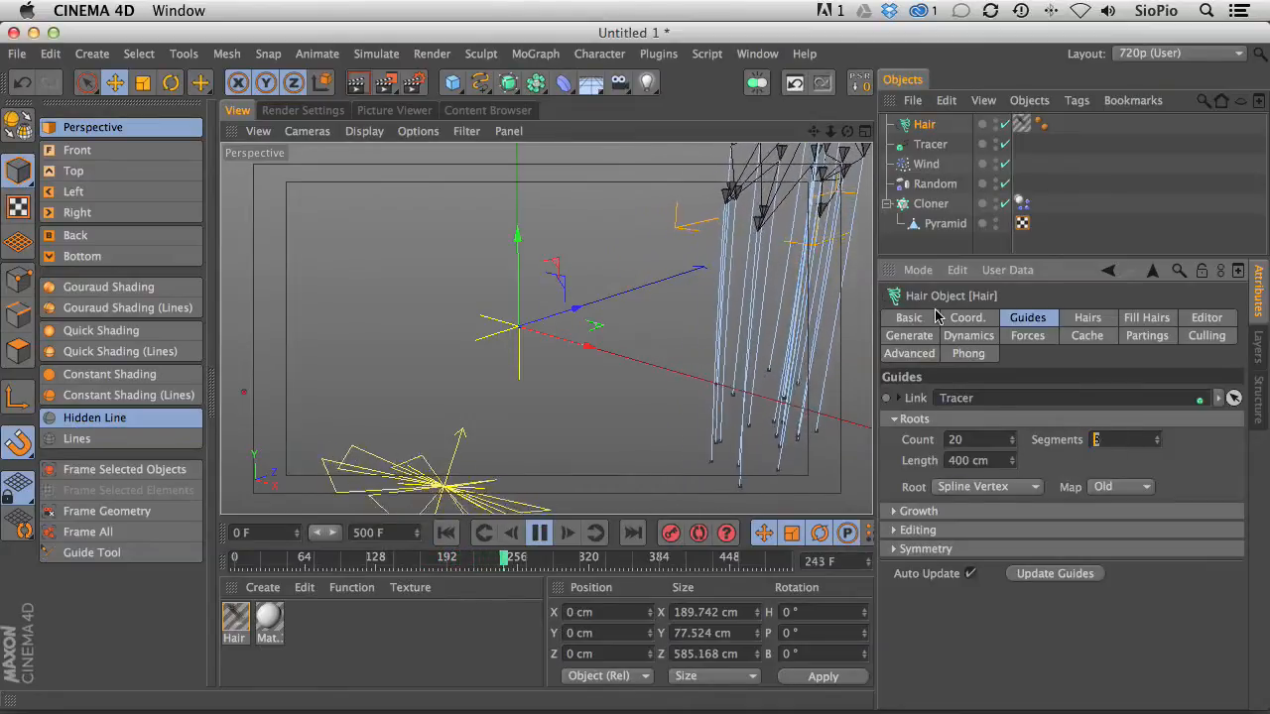
pyautogui.write('24')
pyautogui.press('Return')
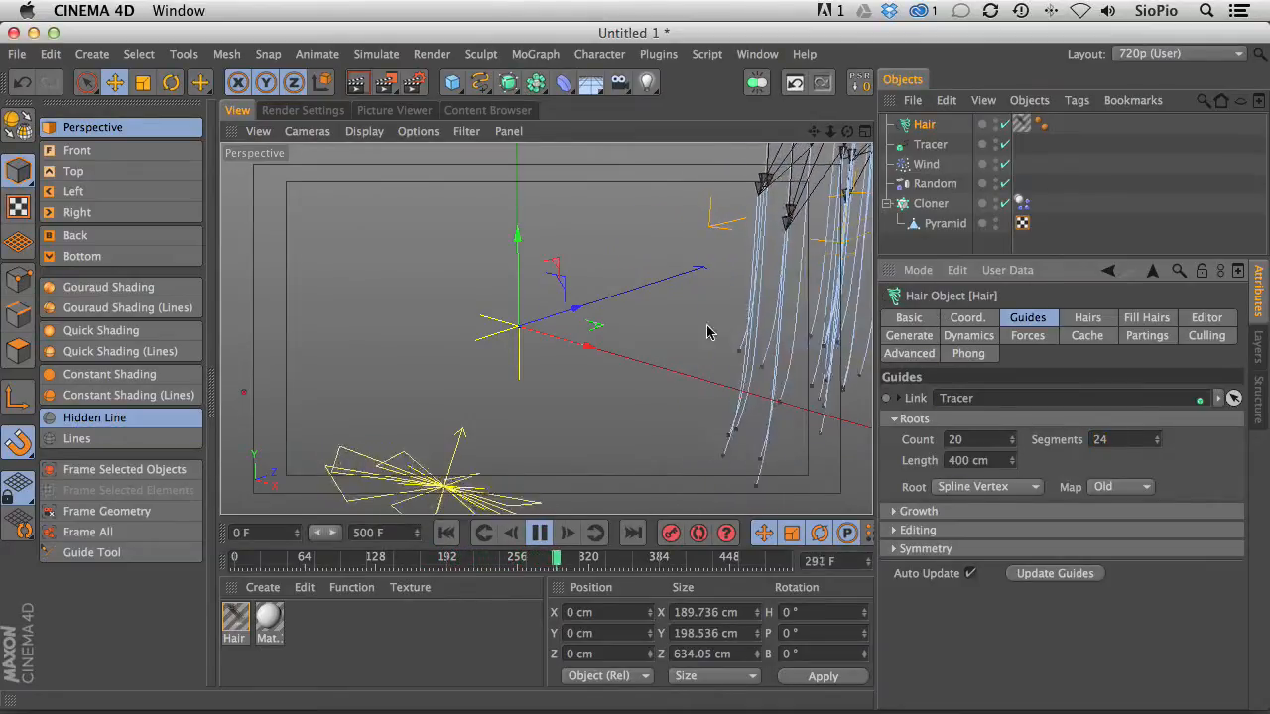
pyautogui.click(445, 532)
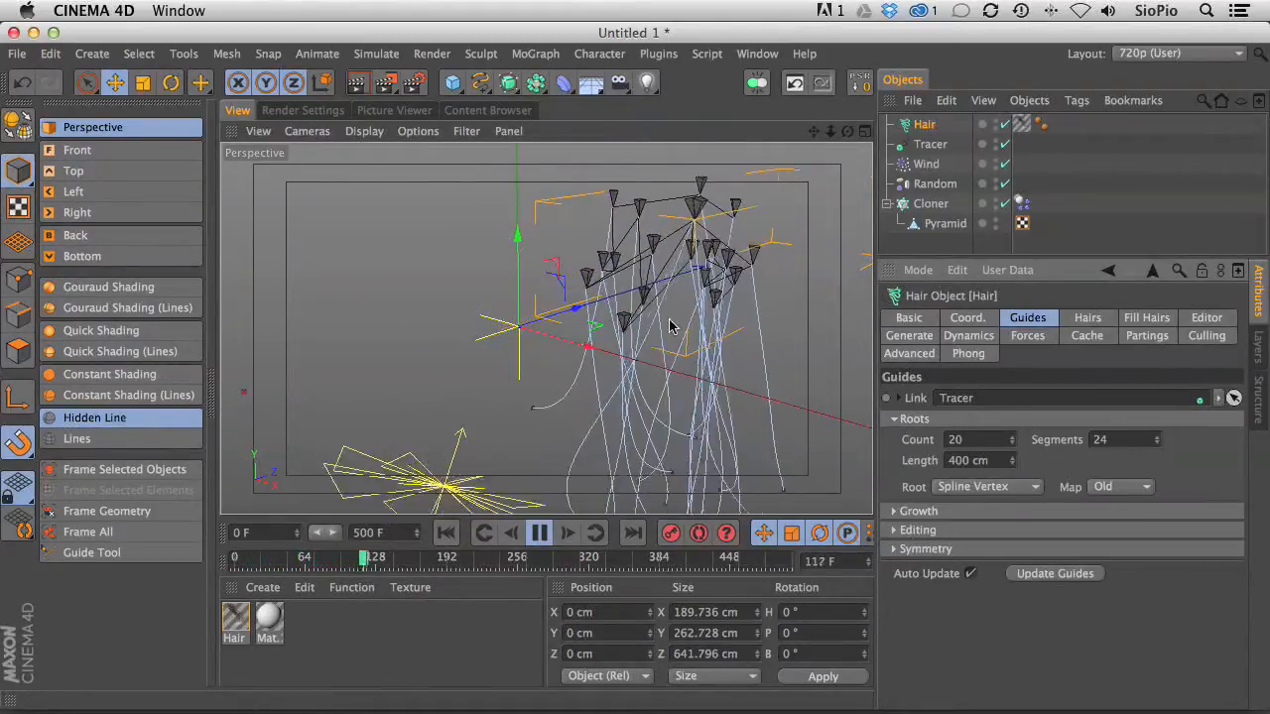
pyautogui.click(538, 532)
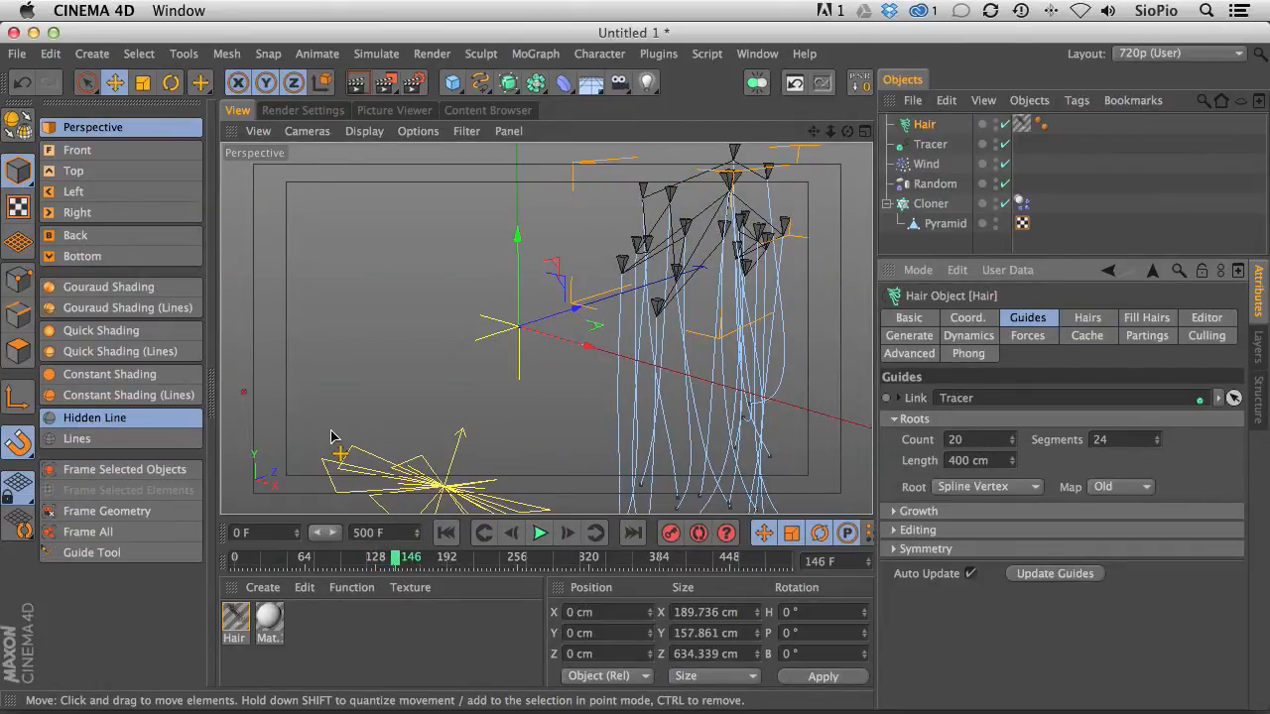
# - Render the view to check the hair, and set the hairs' Root option to As Guides
pyautogui.press('super+r')
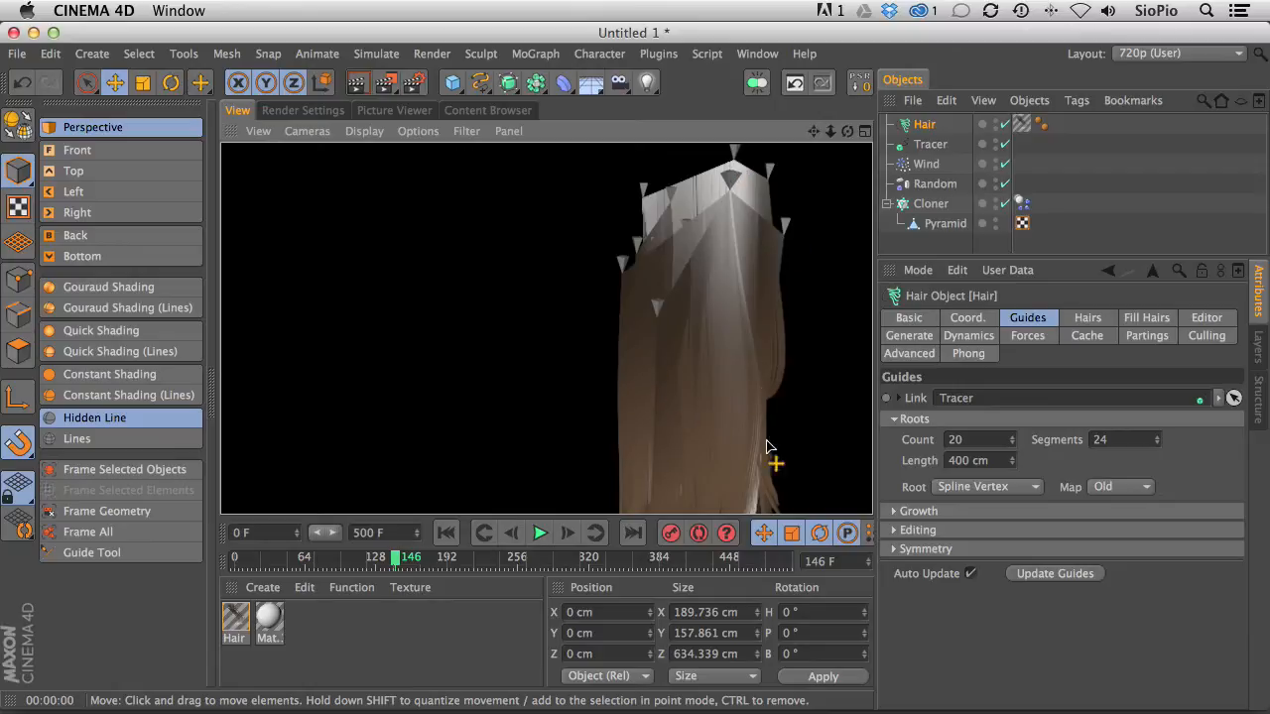
pyautogui.click(1085, 318)
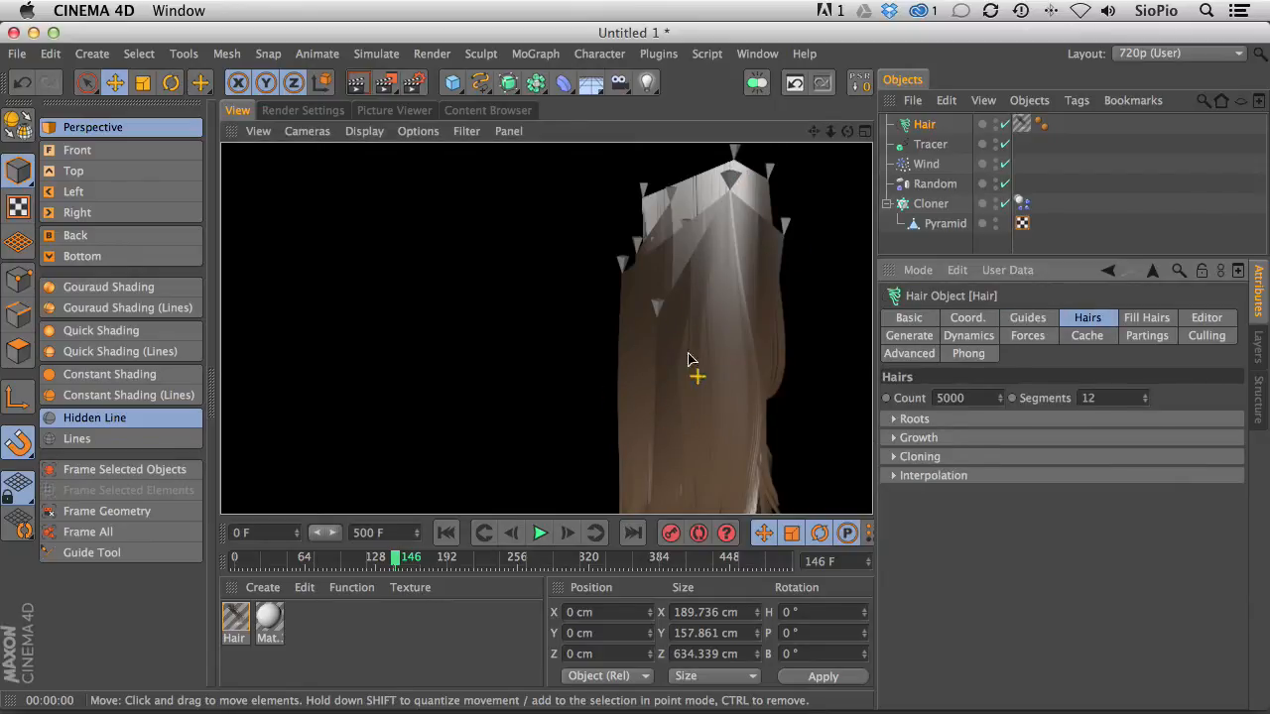
pyautogui.click(894, 420)
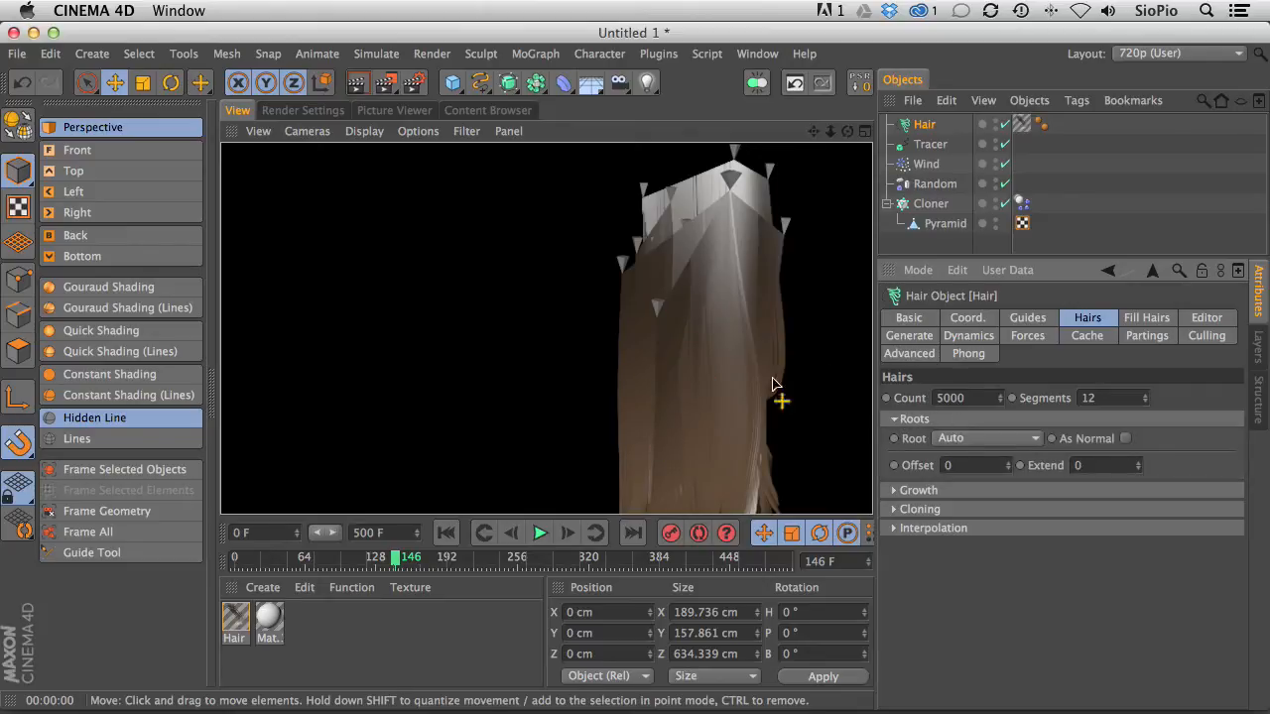
pyautogui.click(948, 439)
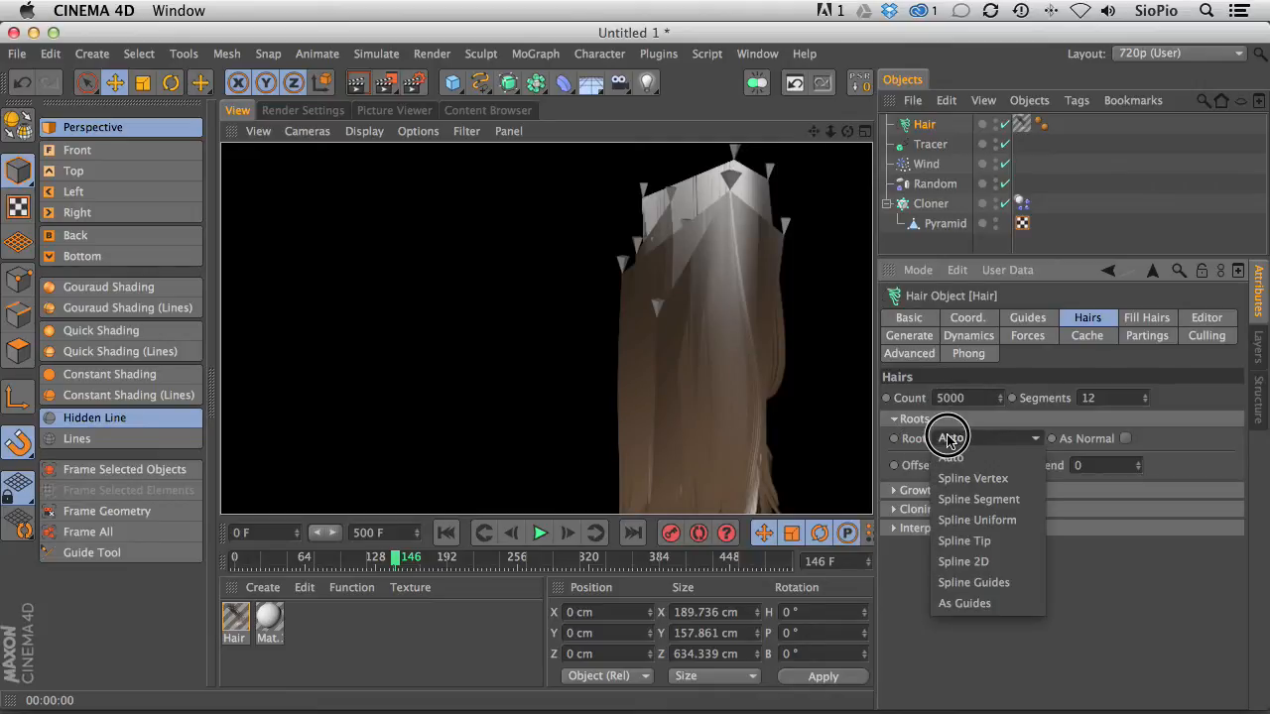
pyautogui.click(937, 603)
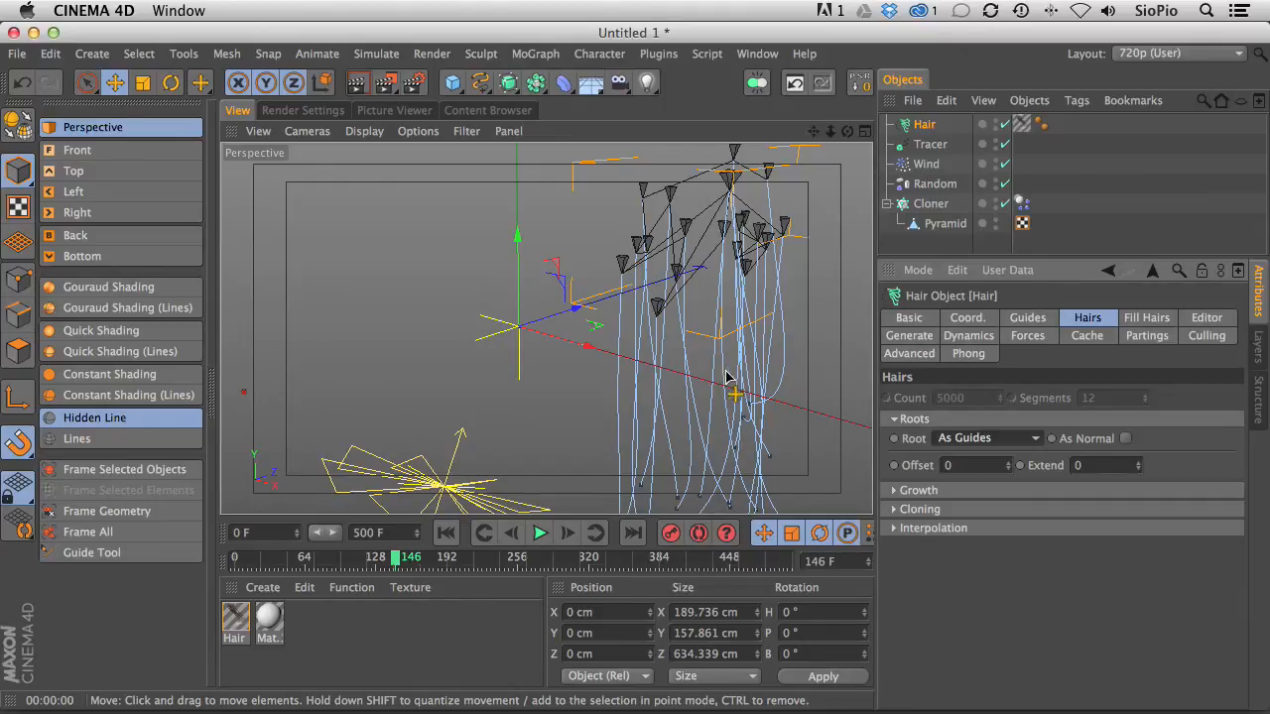
# - Render the view to check the hairs, and turn off Thickness, Specular and Color in the Hair material
pyautogui.press('super+r')
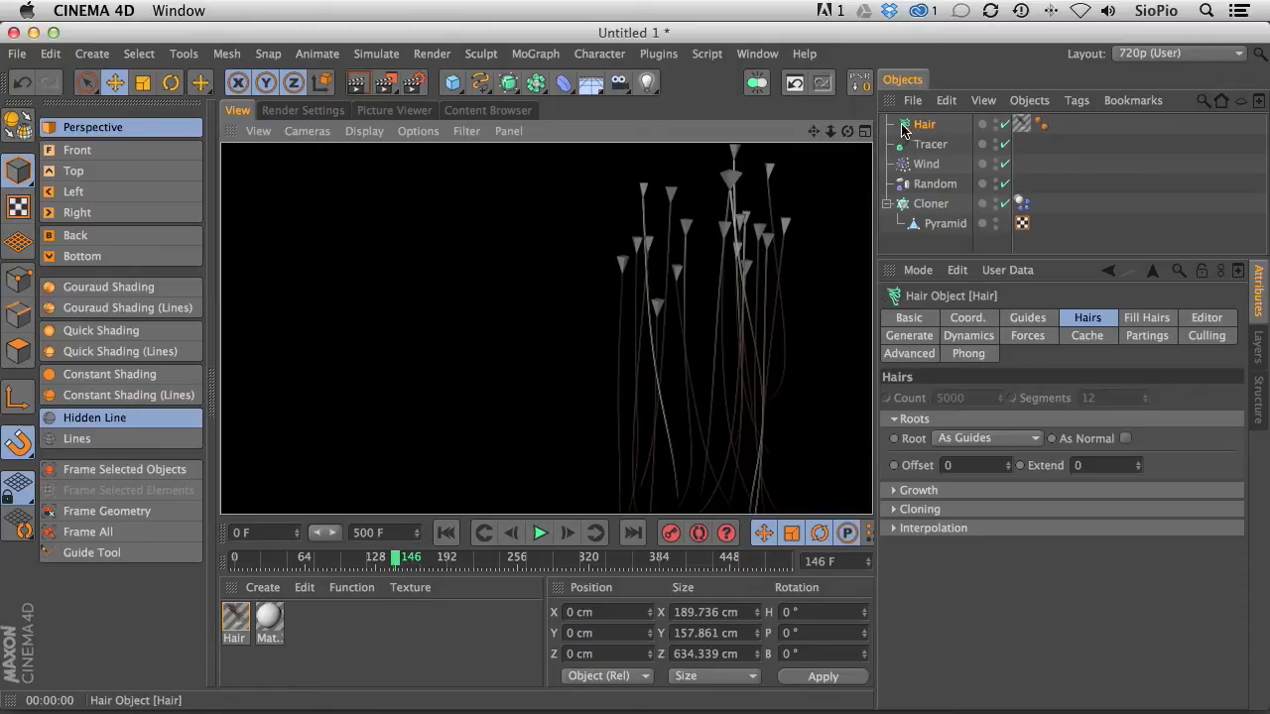
pyautogui.doubleClick(235, 621)
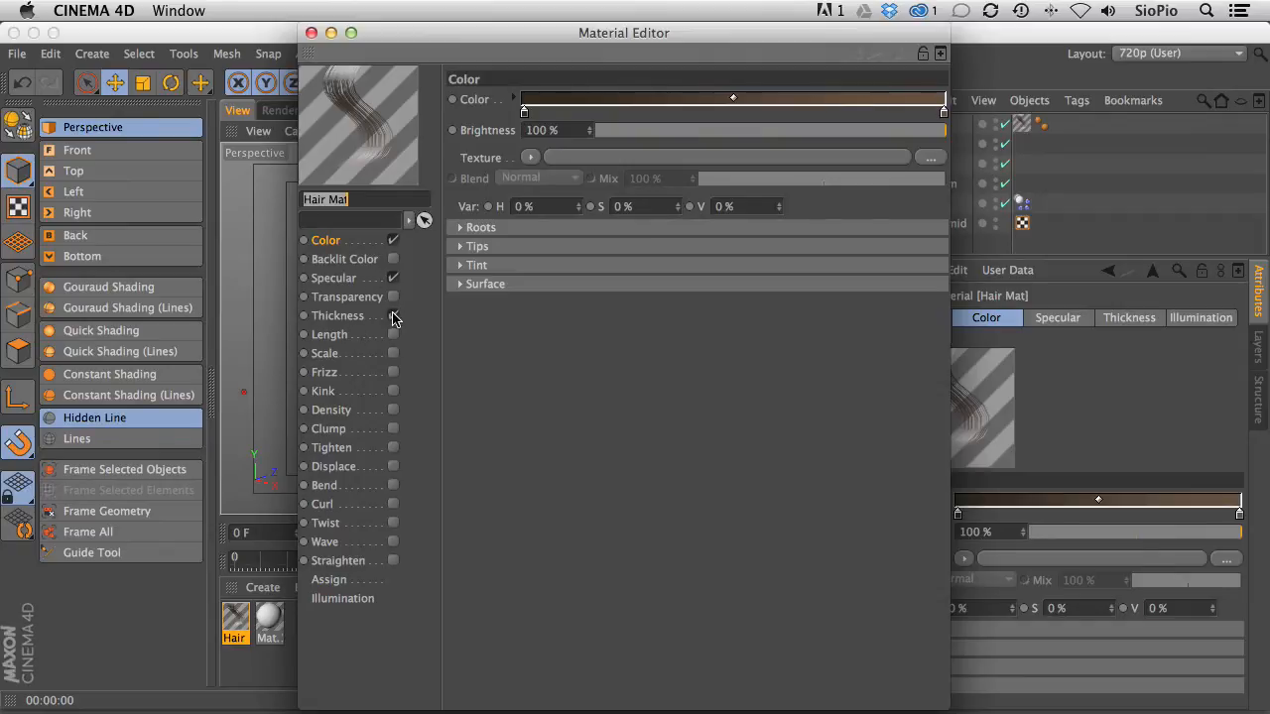
pyautogui.click(393, 315)
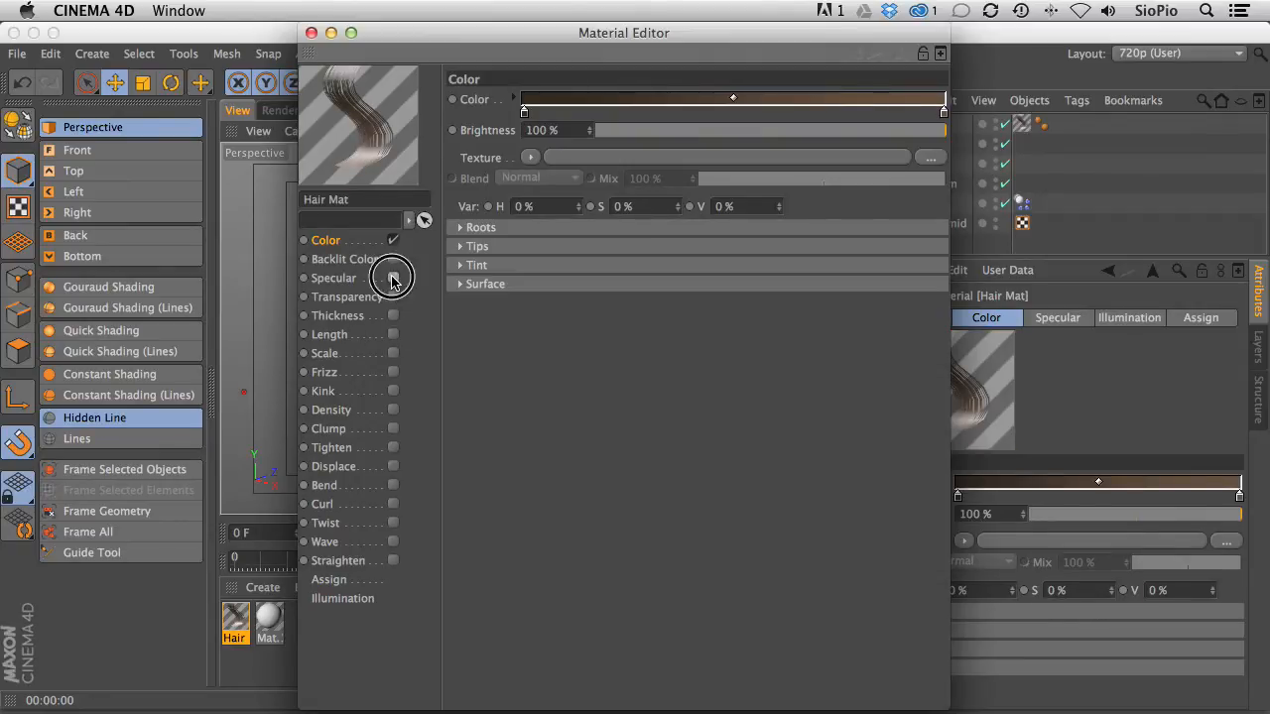
pyautogui.click(392, 278)
pyautogui.click(393, 241)
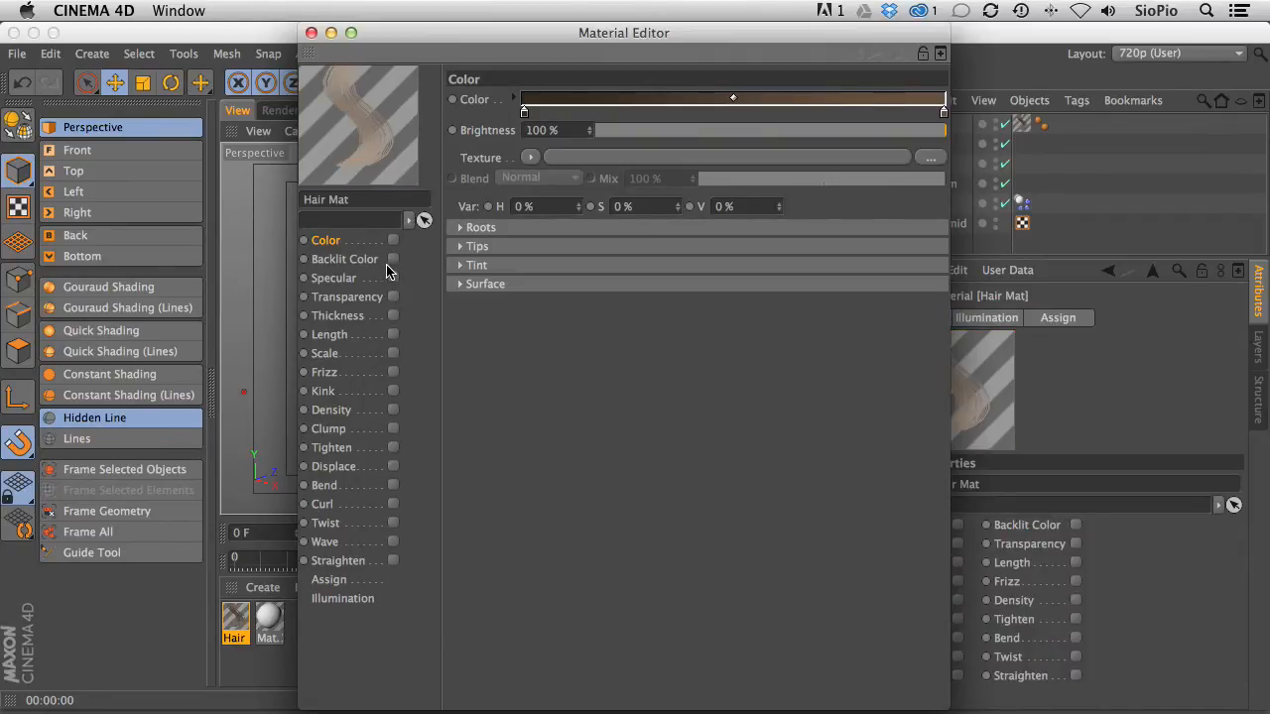
pyautogui.click(311, 33)
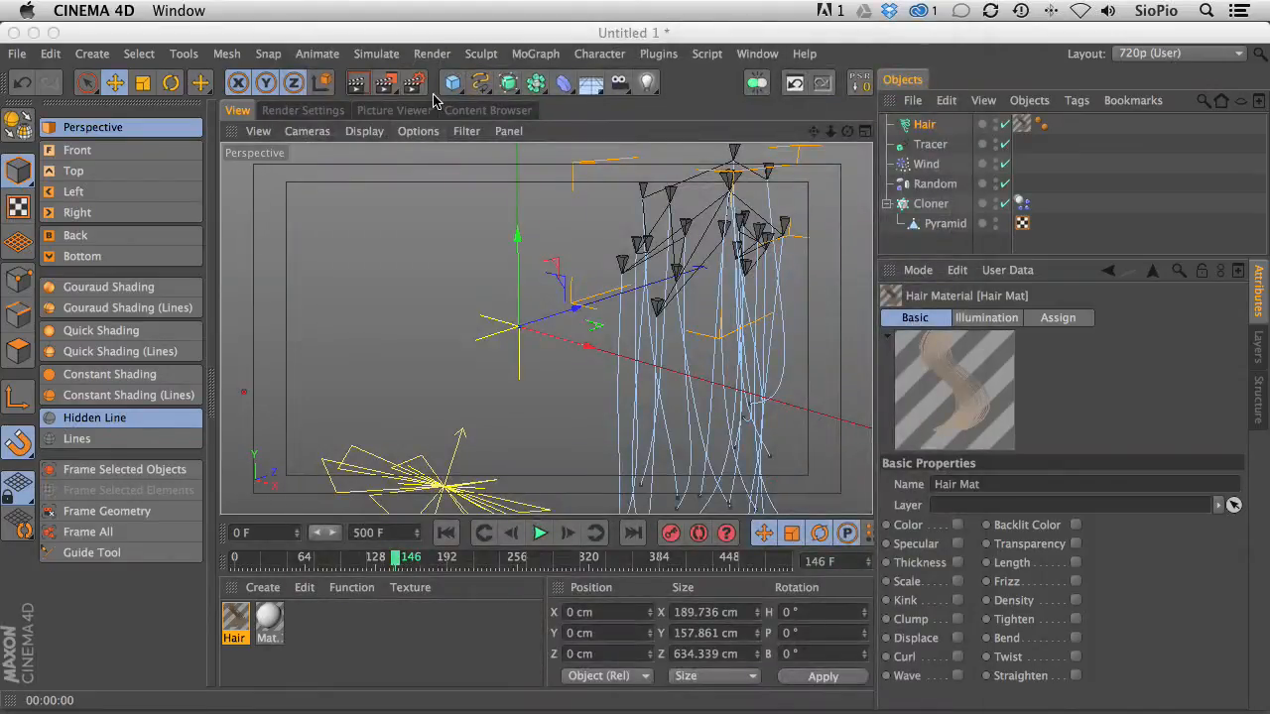
# - Render the view from a distance and close up to examine the hair thickness at the pyramid tips
pyautogui.click(356, 83)
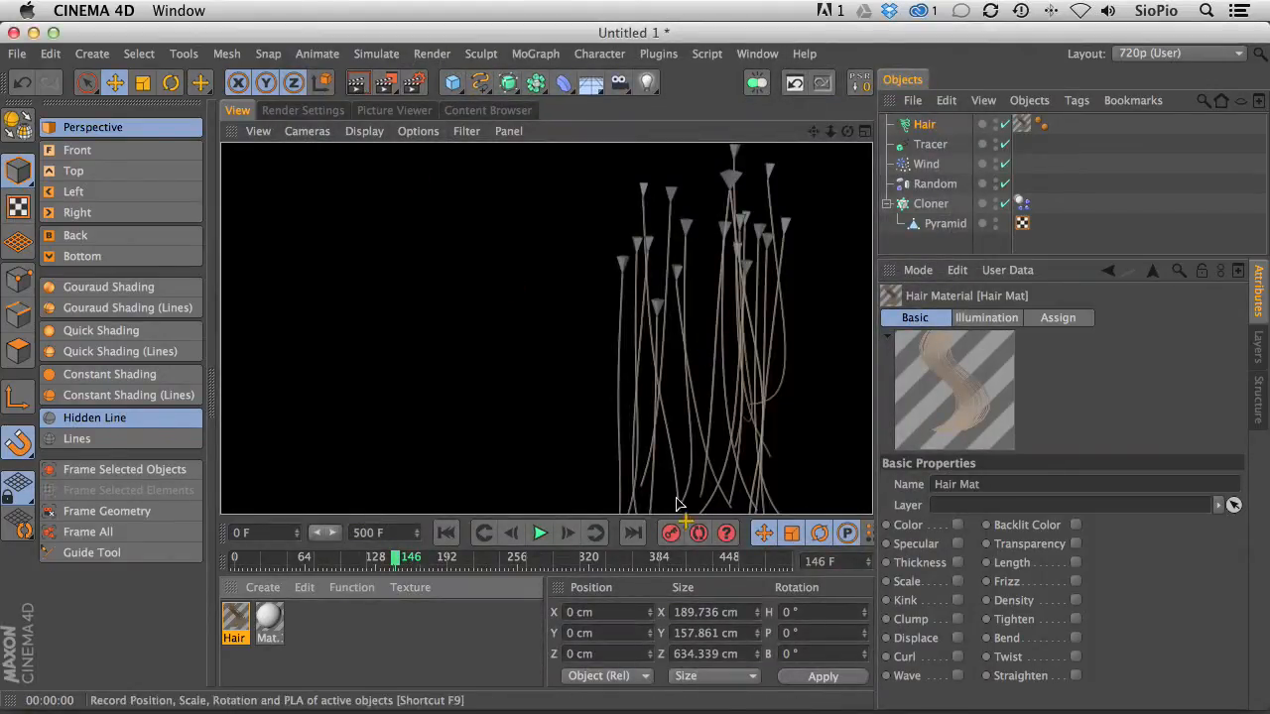
pyautogui.click(685, 248)
pyautogui.keyDown('alt'); pyautogui.moveTo(685, 241); pyautogui.dragTo(907, 152, button='right'); pyautogui.keyUp('alt')
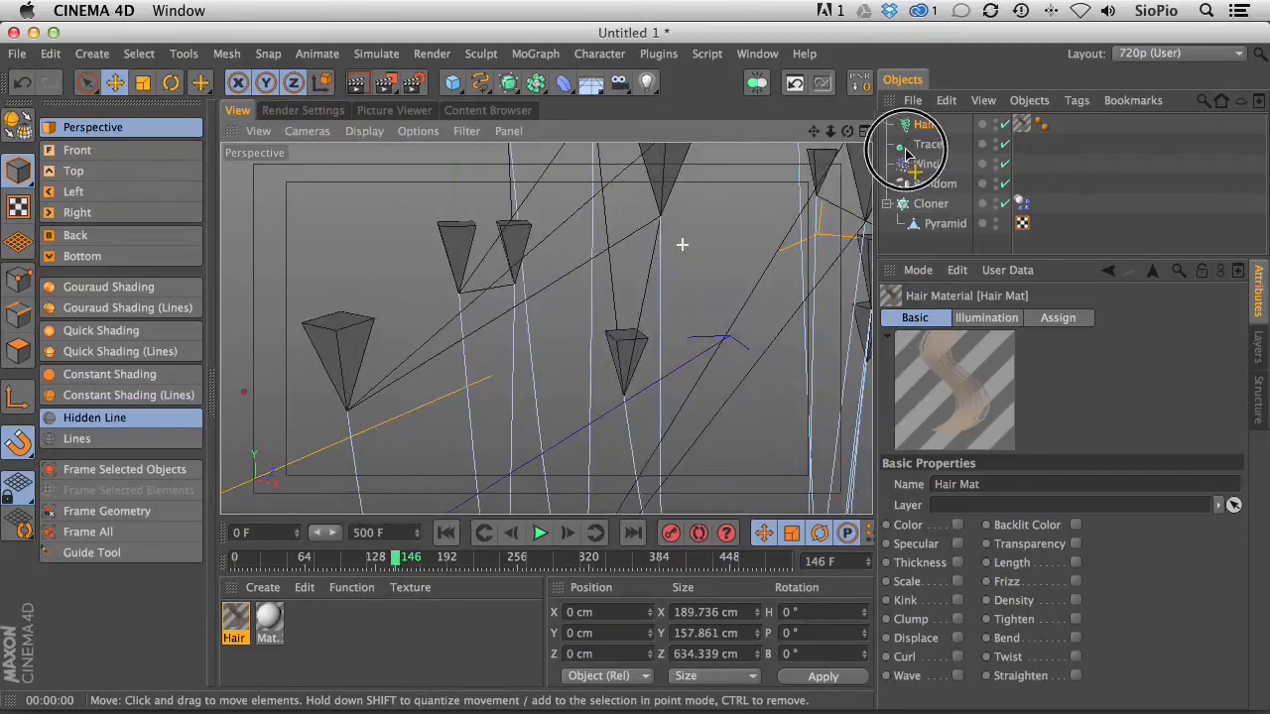
pyautogui.keyDown('alt'); pyautogui.moveTo(545, 328); pyautogui.dragTo(680, 178); pyautogui.keyUp('alt')
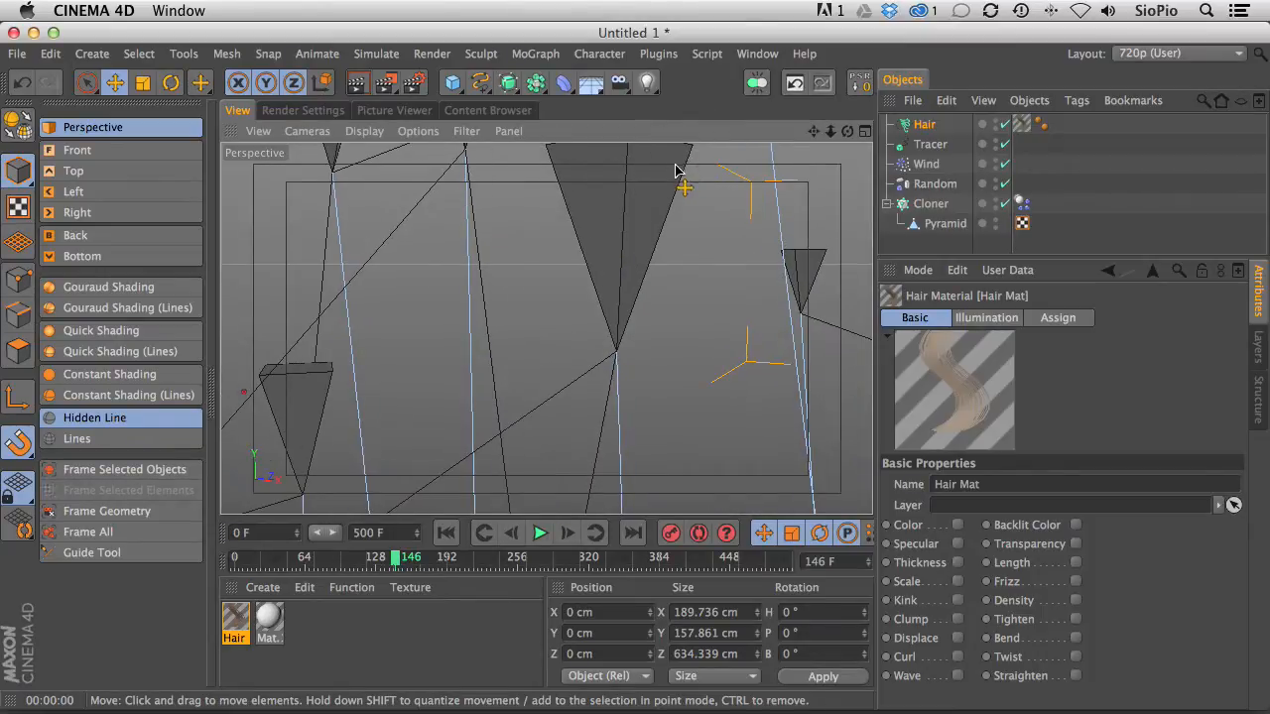
pyautogui.press('super+r')
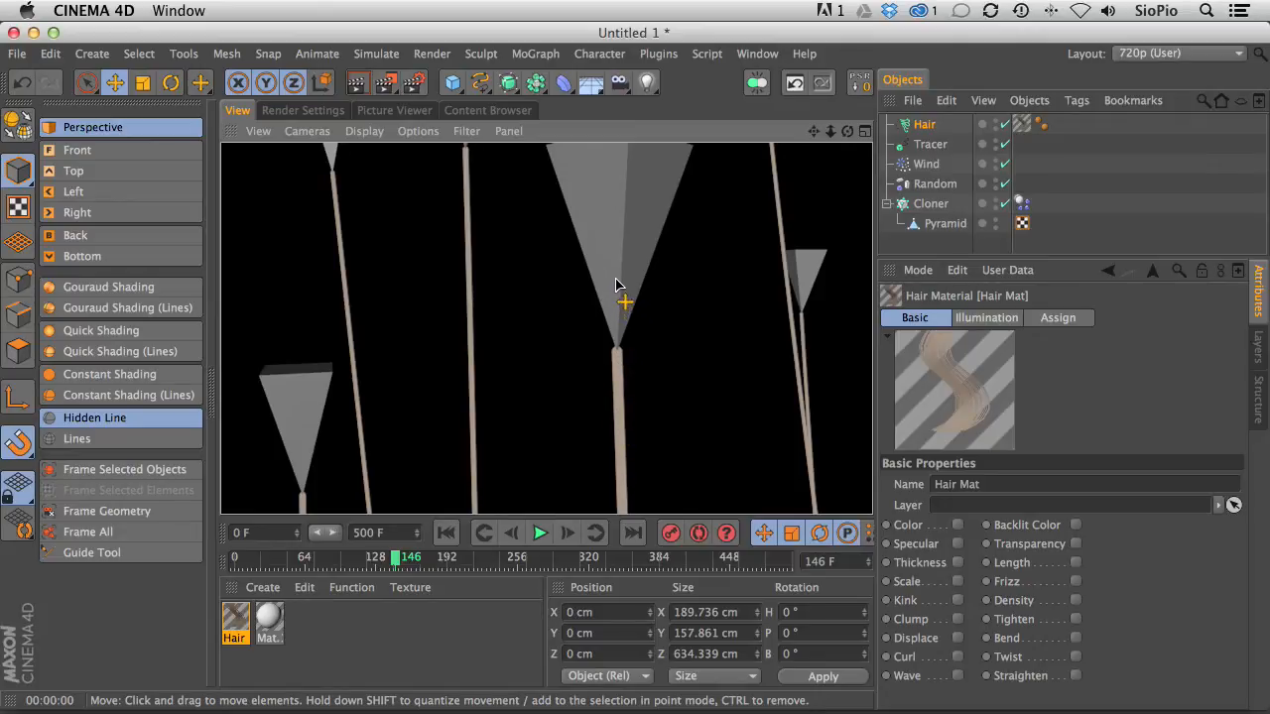
pyautogui.keyDown('alt'); pyautogui.moveTo(616, 284); pyautogui.dragTo(350, 444, button='right'); pyautogui.keyUp('alt')
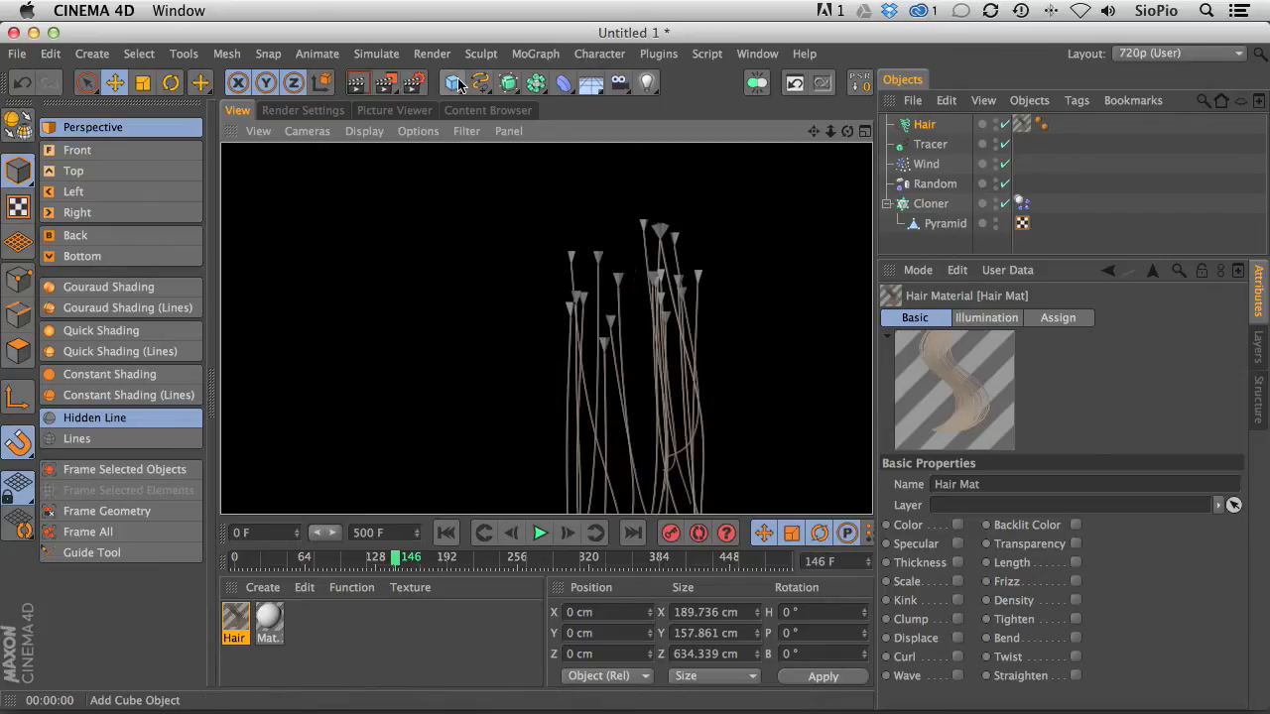
# - Add a Cylinder with 3 rotation segments and 24 height segments
pyautogui.moveTo(453, 83); pyautogui.dragTo(821, 109)
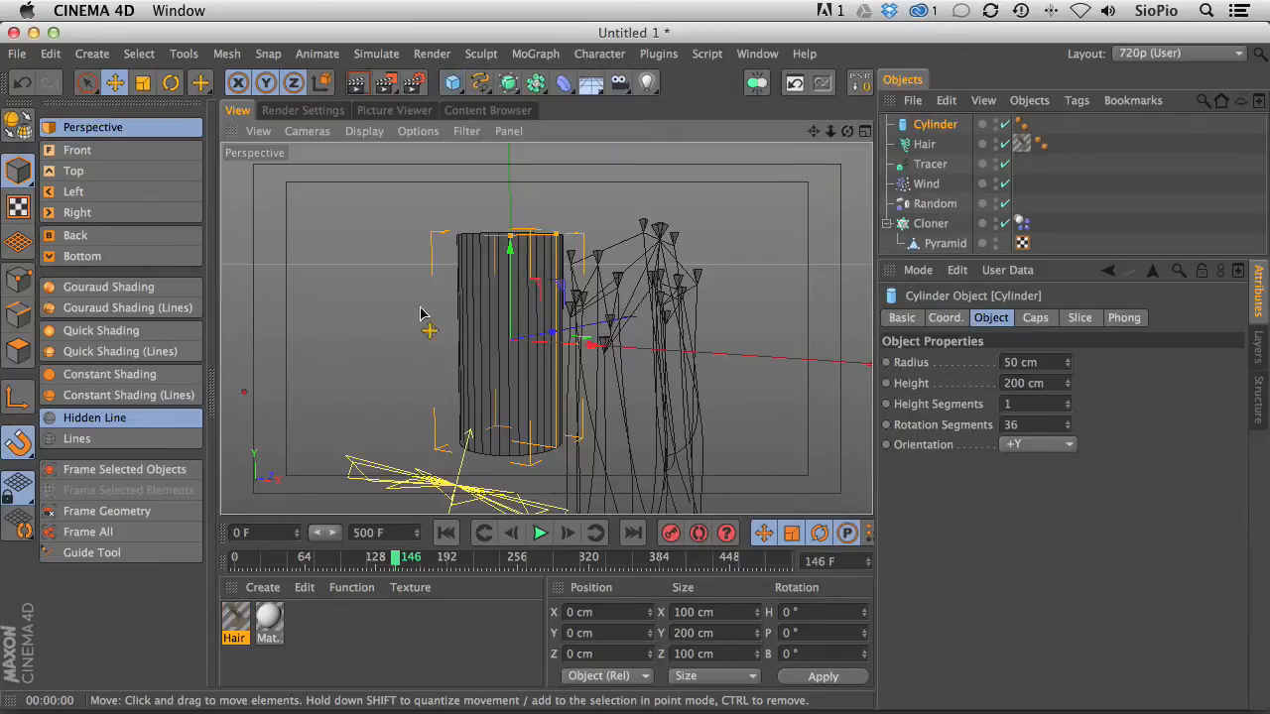
pyautogui.moveTo(503, 297)
pyautogui.keyDown('alt'); pyautogui.mouseDown()
pyautogui.moveTo(553, 311)
pyautogui.moveTo(451, 310)
pyautogui.moveTo(558, 284)
pyautogui.moveTo(509, 295)
pyautogui.moveTo(482, 275)
pyautogui.moveTo(499, 358)
pyautogui.moveTo(504, 288)
pyautogui.moveTo(504, 308)
pyautogui.mouseUp(); pyautogui.keyUp('alt')
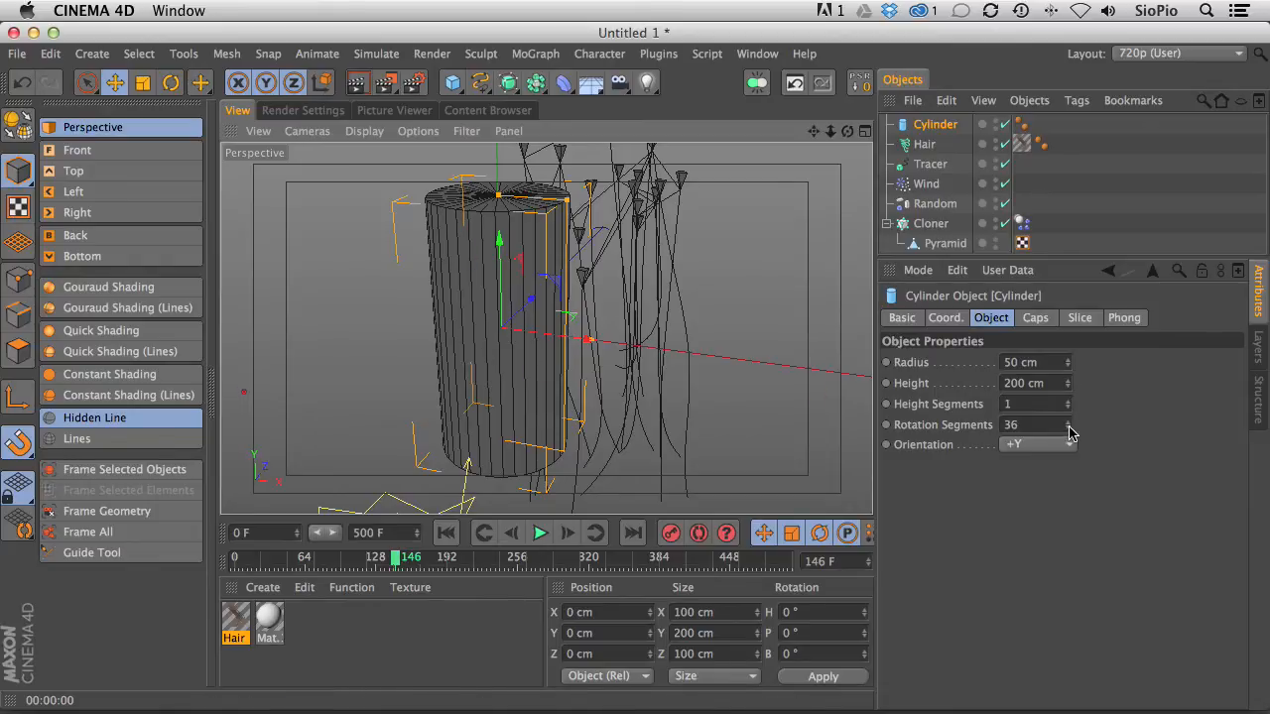
pyautogui.moveTo(1067, 424); pyautogui.dragTo(1029, 635)
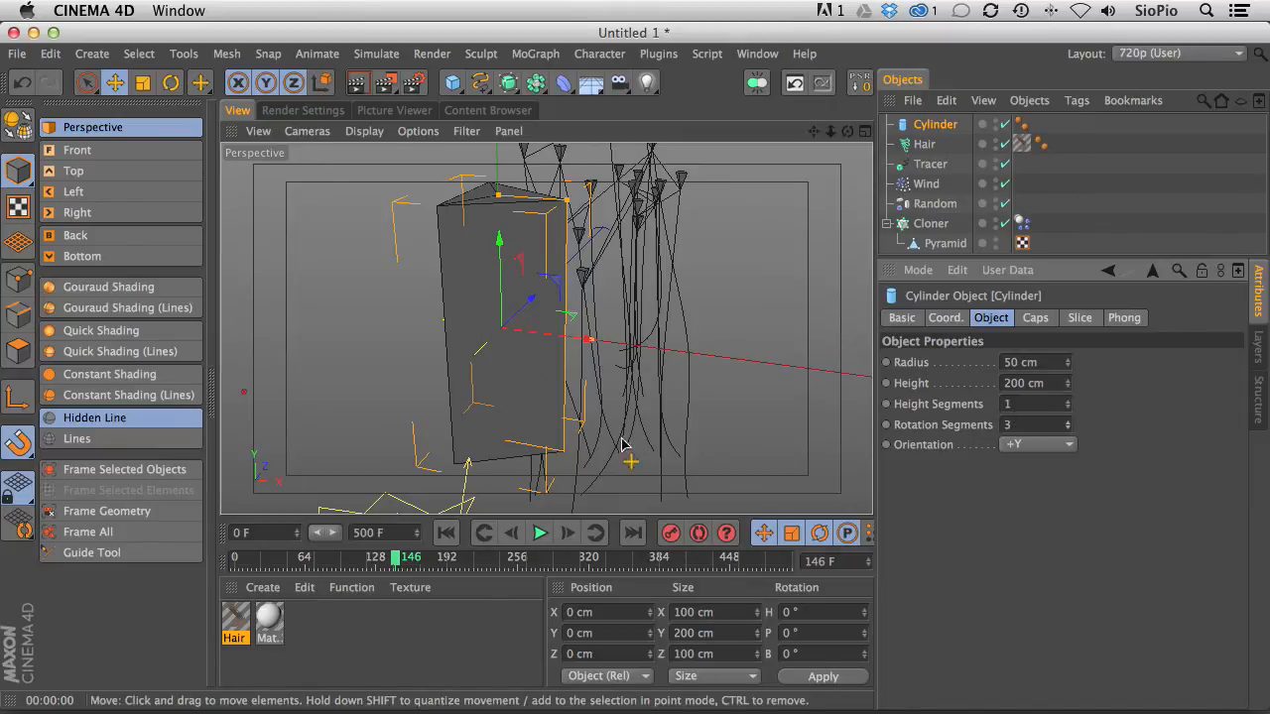
pyautogui.doubleClick(1017, 404)
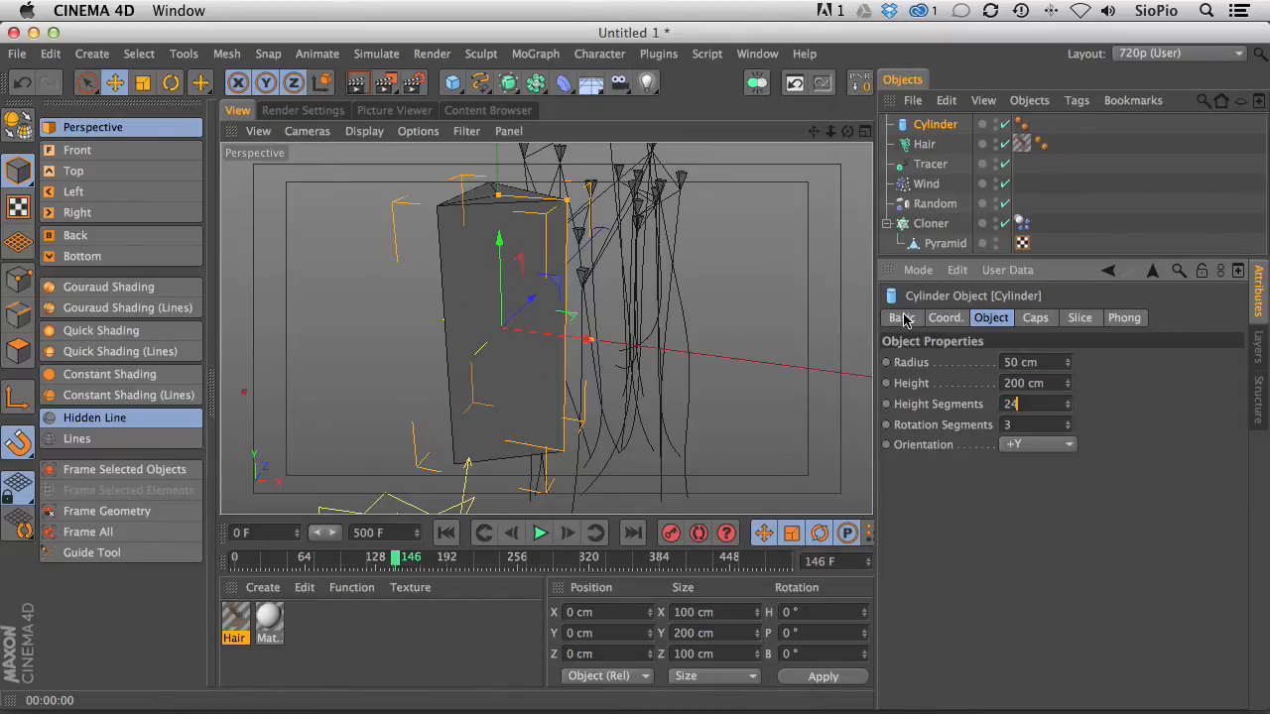
pyautogui.write('24')
pyautogui.press('Return')
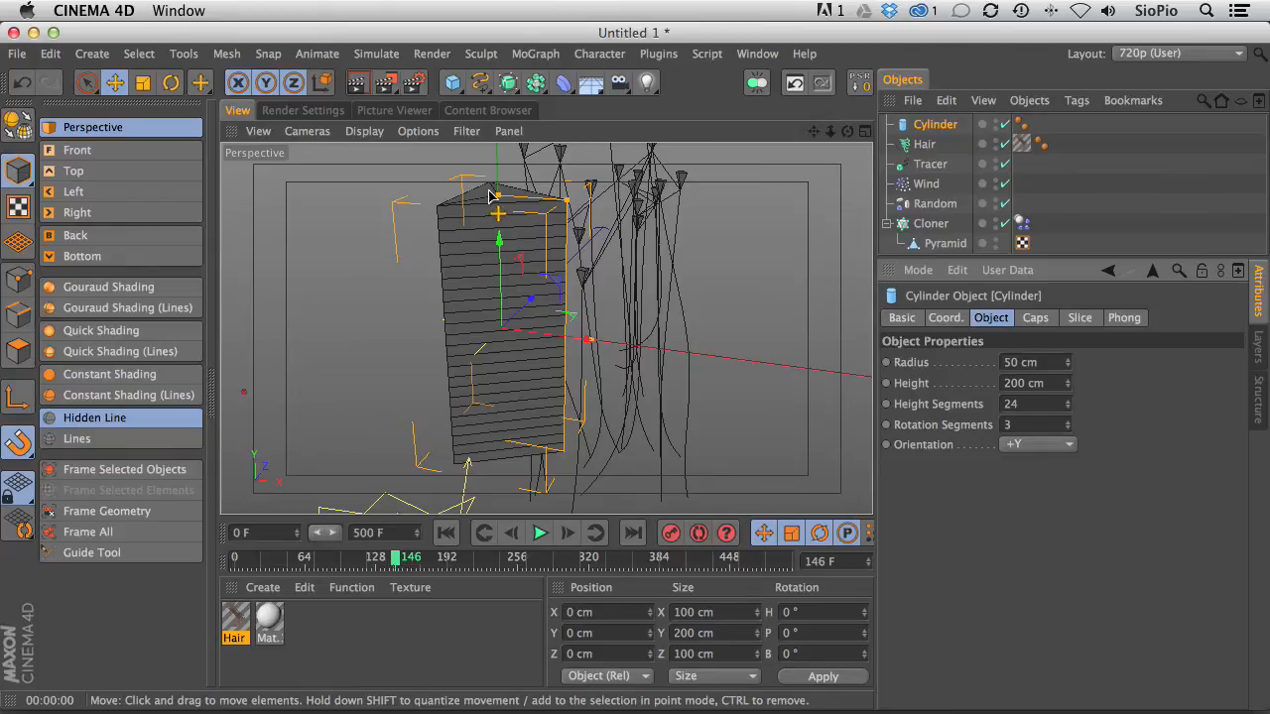
# - Set the cylinder's height to 400 cm and reduce its radius to 6 cm
pyautogui.moveTo(1010, 383); pyautogui.dragTo(988, 381)
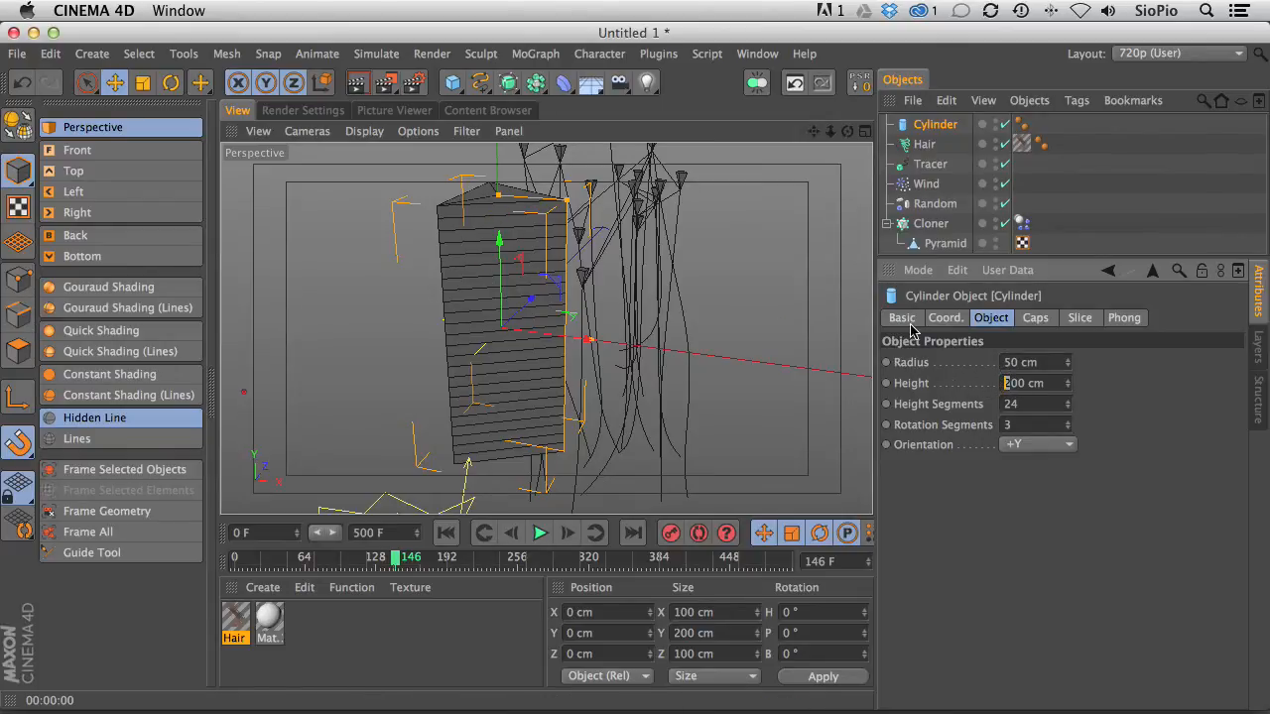
pyautogui.write('4')
pyautogui.press('Return')
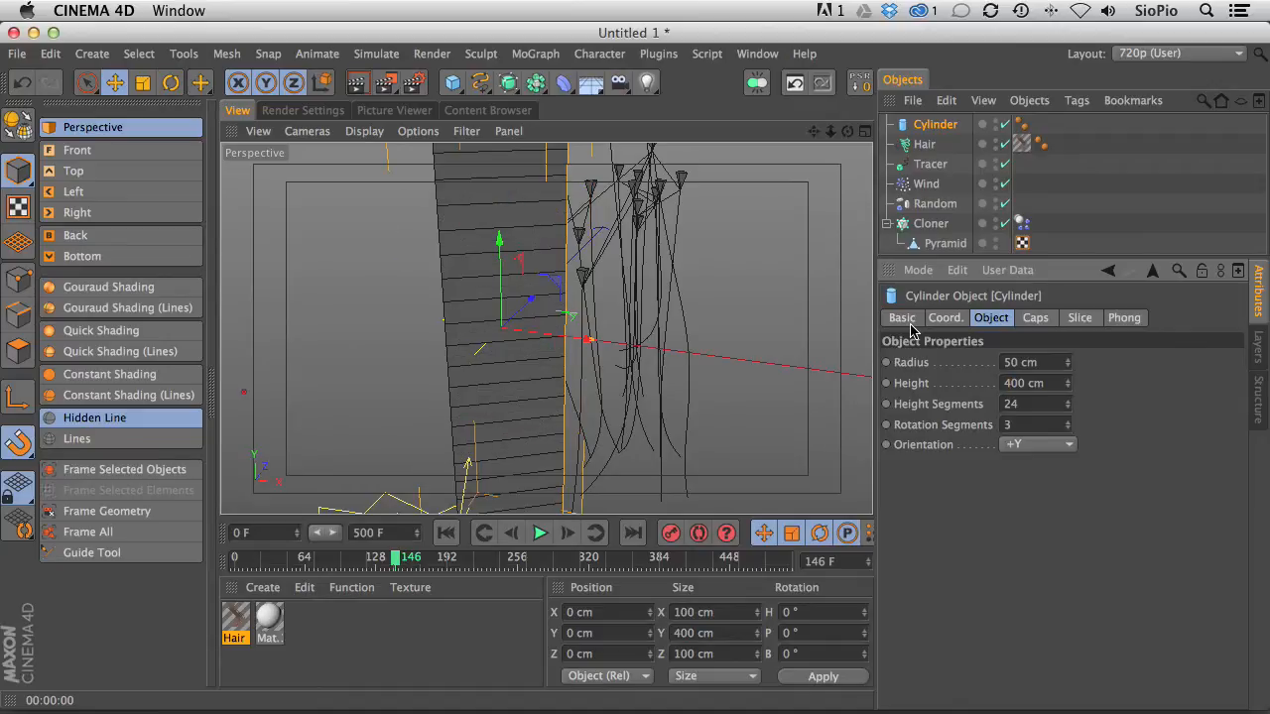
pyautogui.press('o')
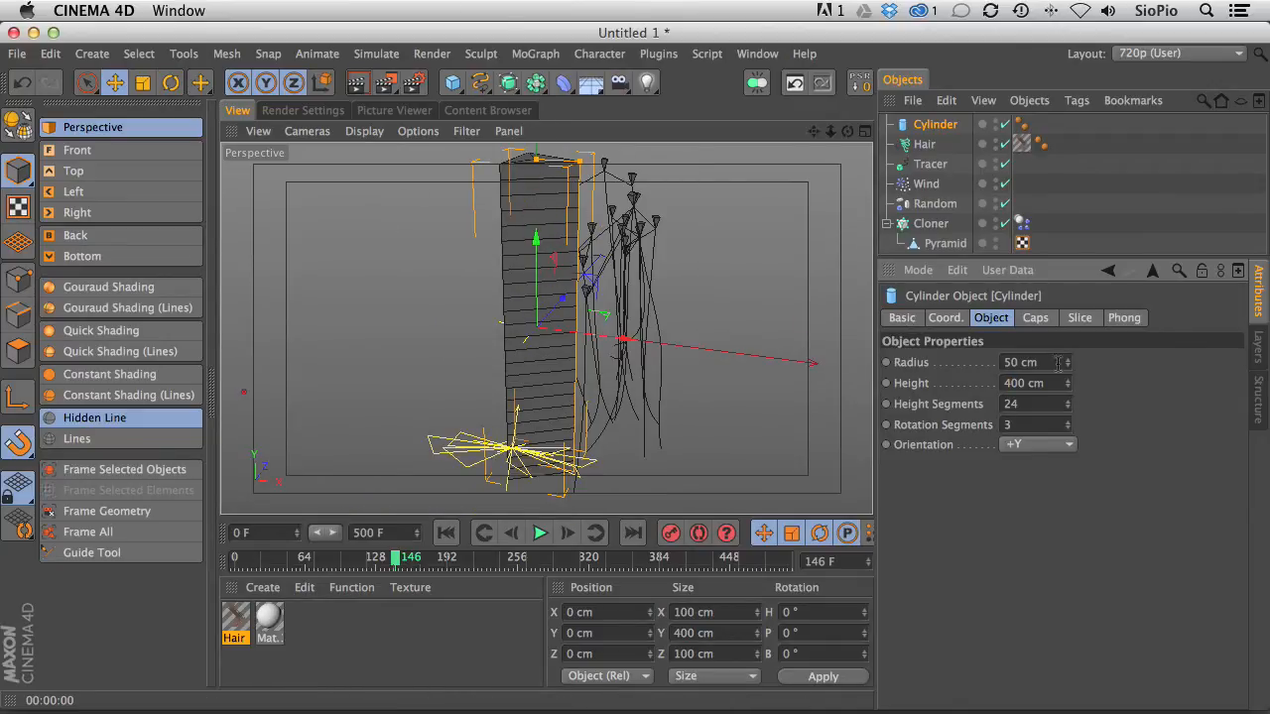
pyautogui.moveTo(1066, 362); pyautogui.dragTo(1058, 403)
# - Disable the Cloner, set the cylinder's radius to 0.1 cm to suit the pyramid's tip, and render the view to check it
pyautogui.click(943, 245)
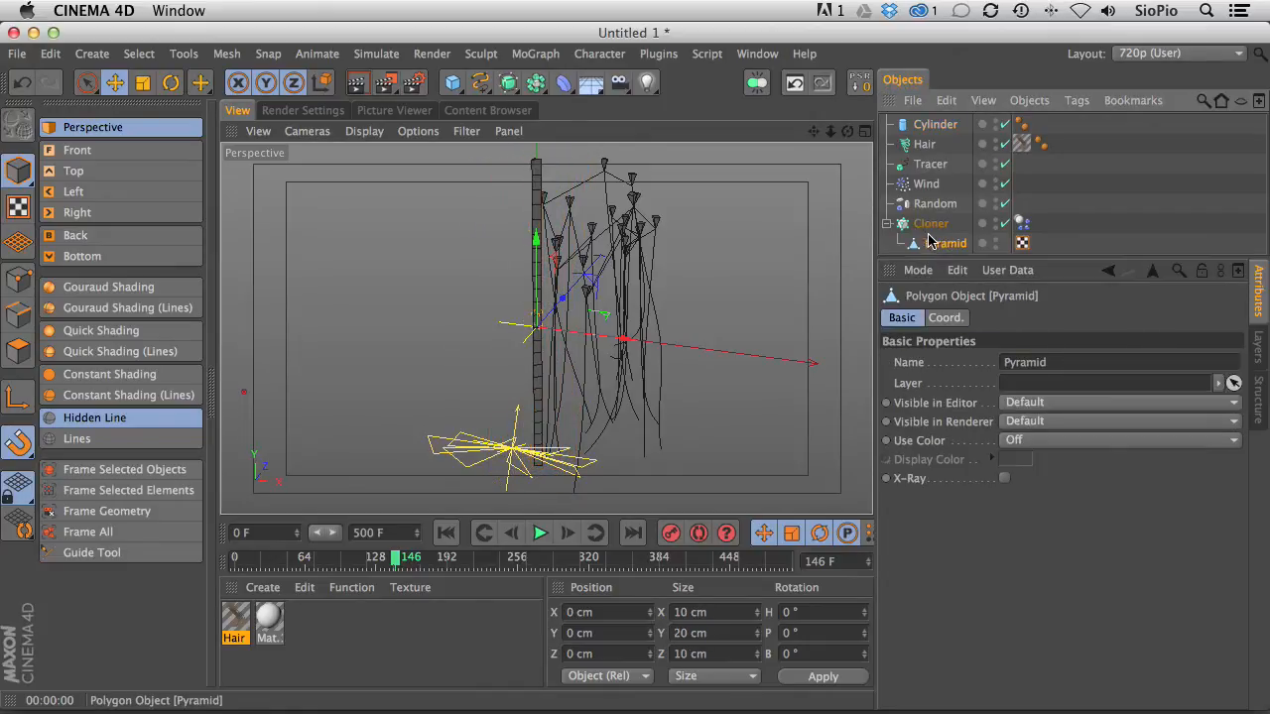
pyautogui.press('o')
pyautogui.click(1004, 223)
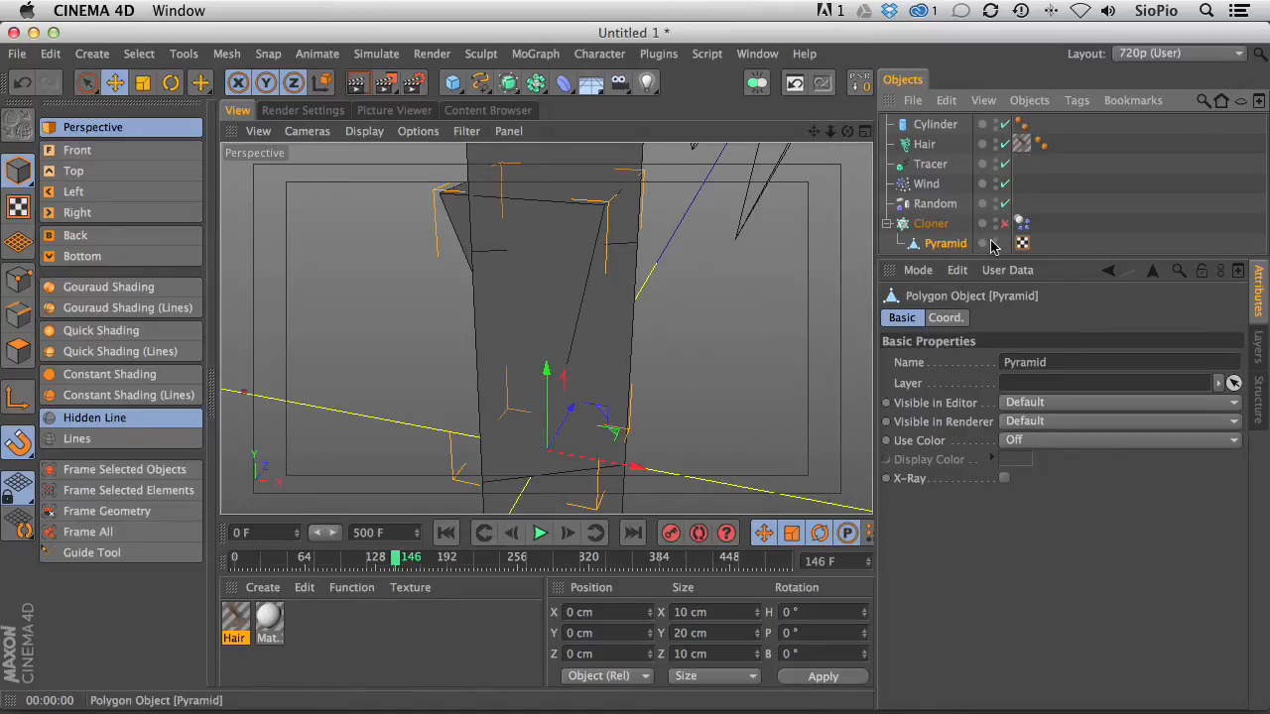
pyautogui.click(932, 125)
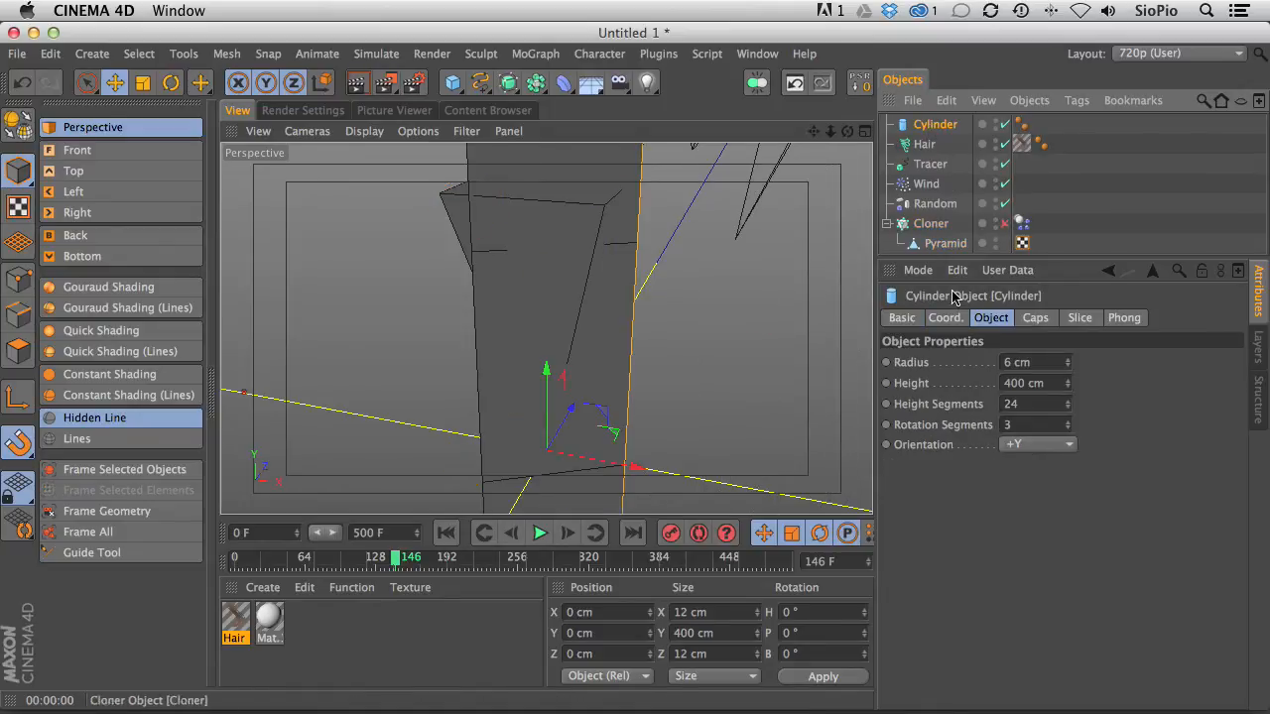
pyautogui.click(1068, 366)
pyautogui.click(1067, 365)
pyautogui.click(1068, 365)
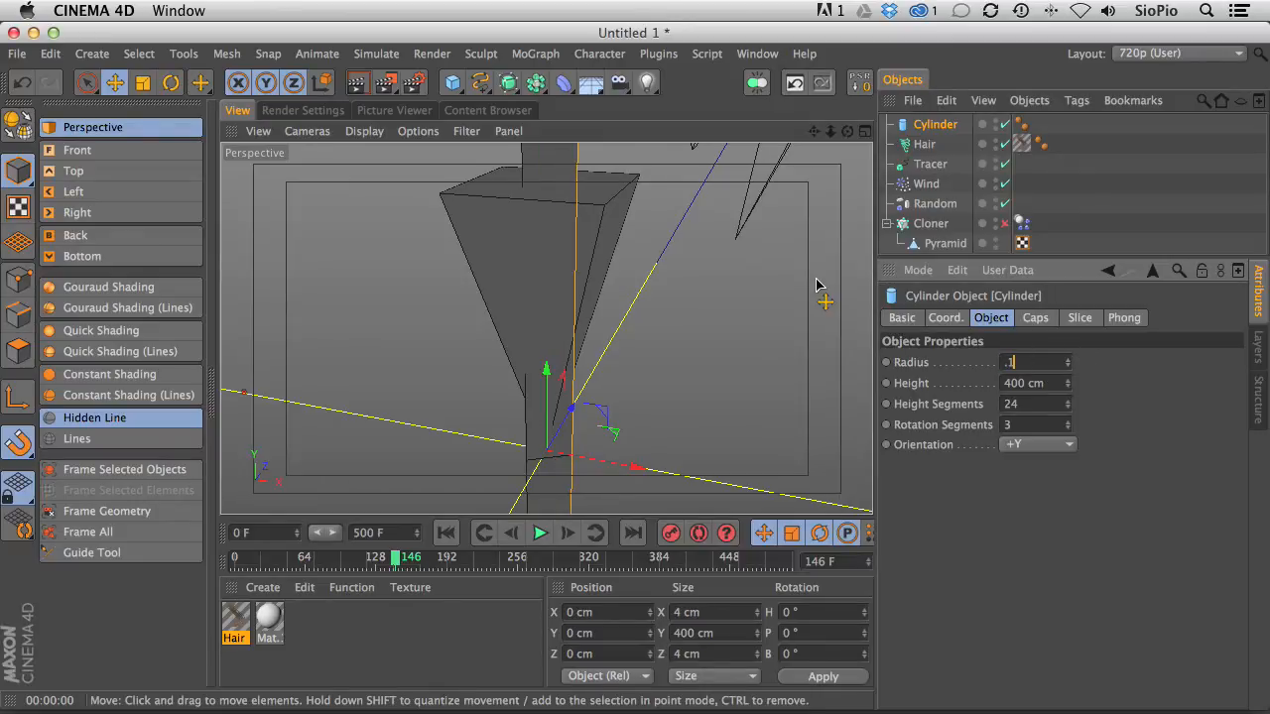
pyautogui.press('Return')
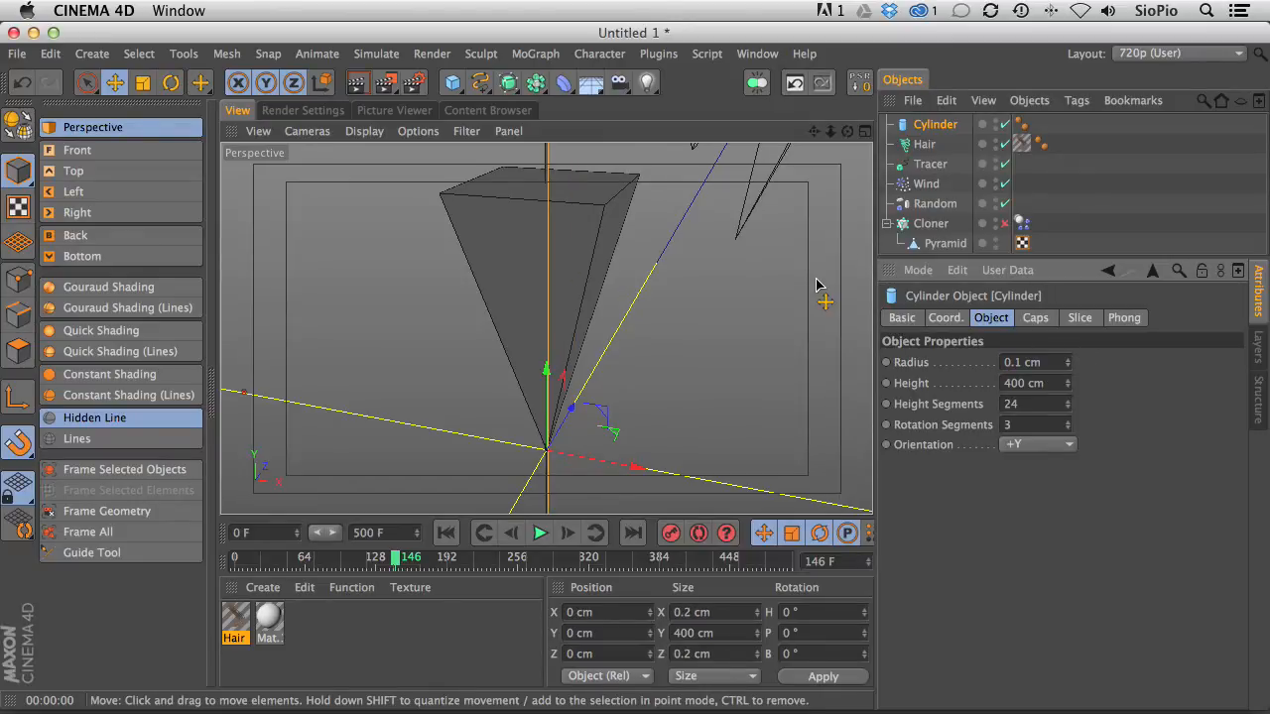
pyautogui.press('super+r')
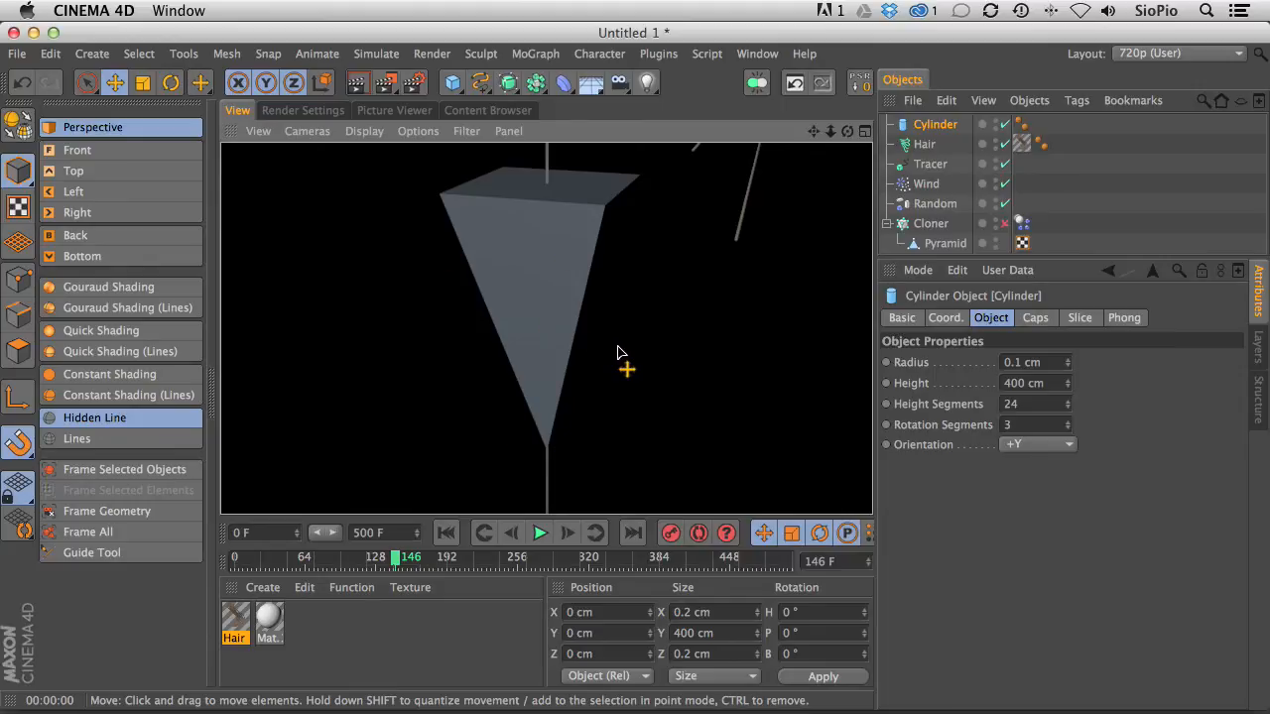
pyautogui.press('o')
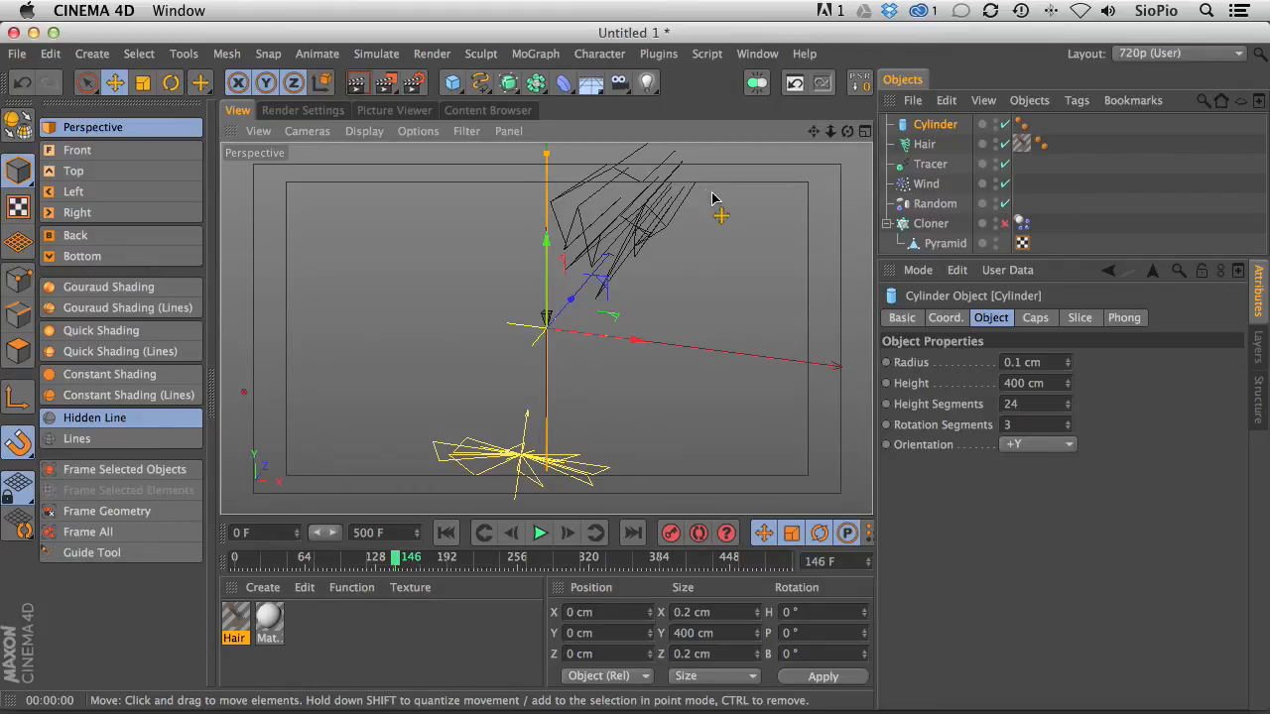
# - Return to frame 0, make the cylinder editable and rename it "string"
pyautogui.click(446, 532)
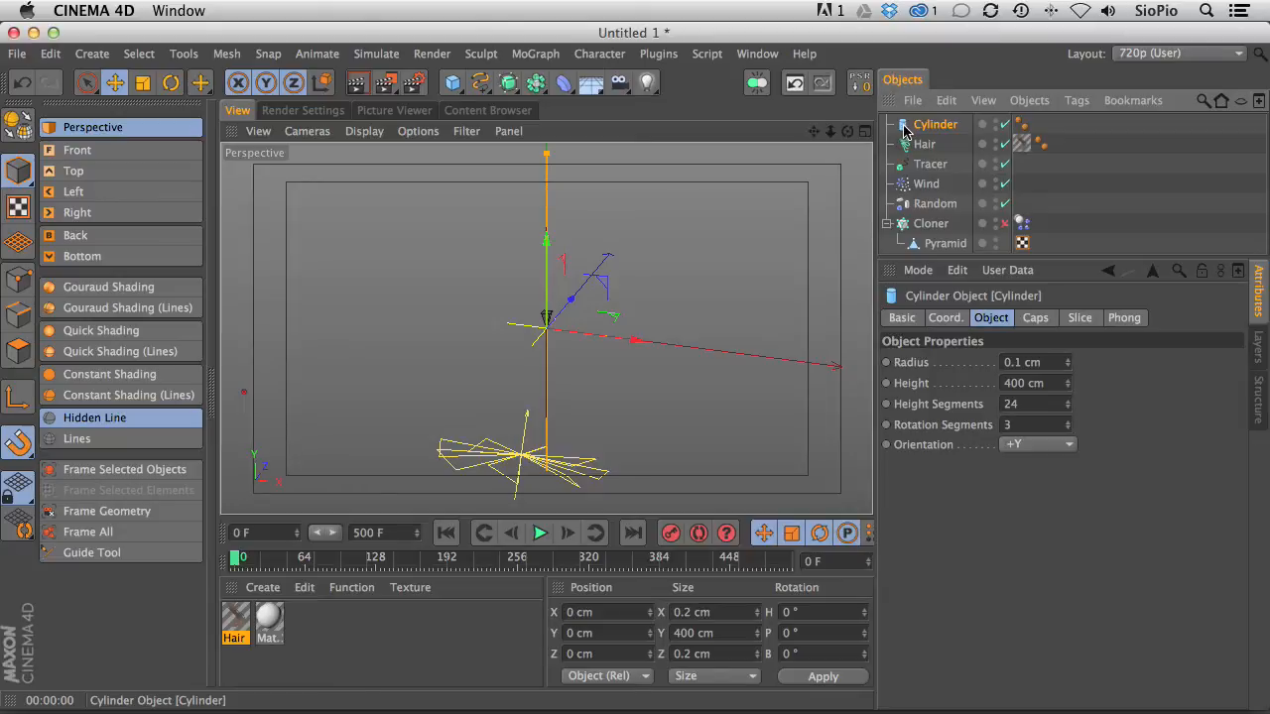
pyautogui.press('c')
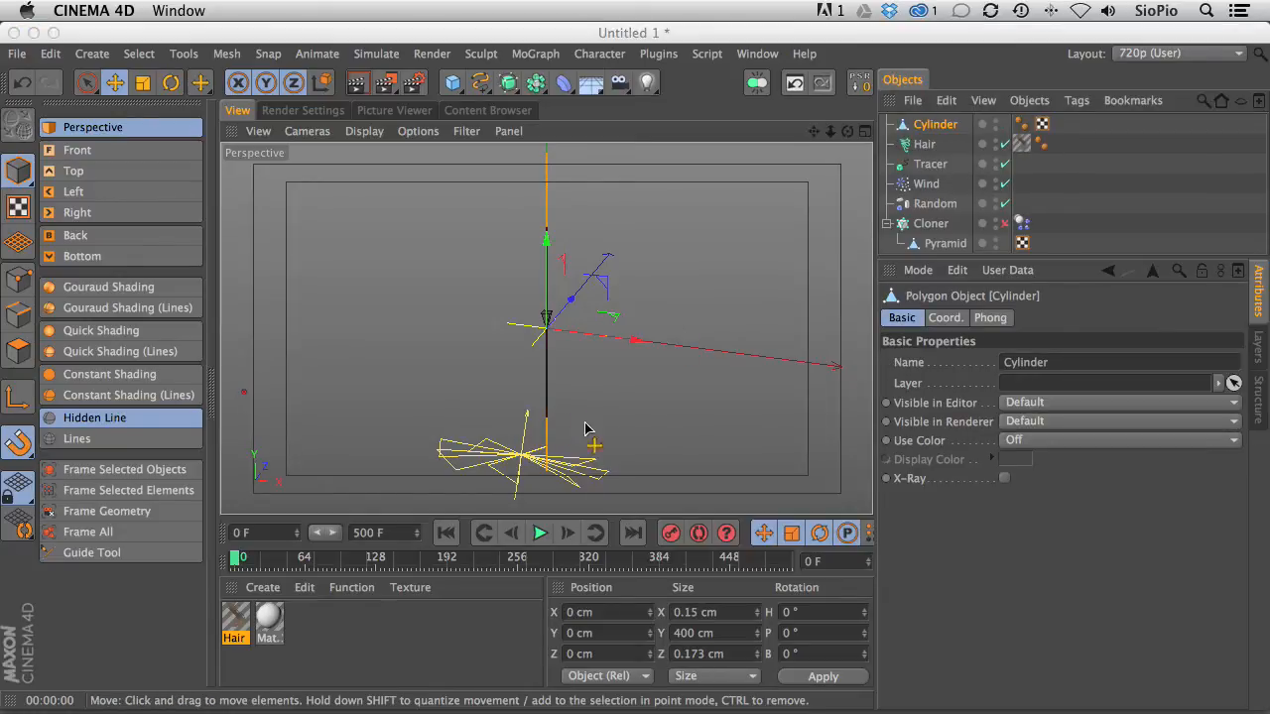
pyautogui.doubleClick(923, 125)
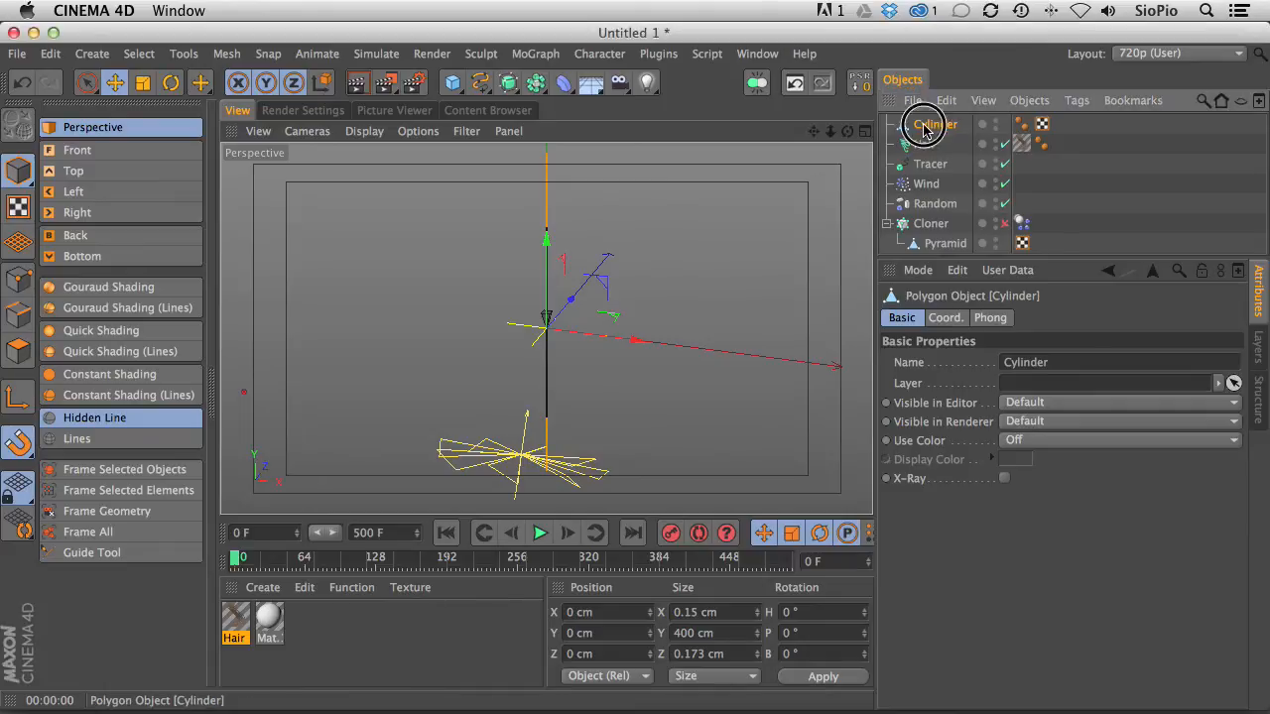
pyautogui.write('S')
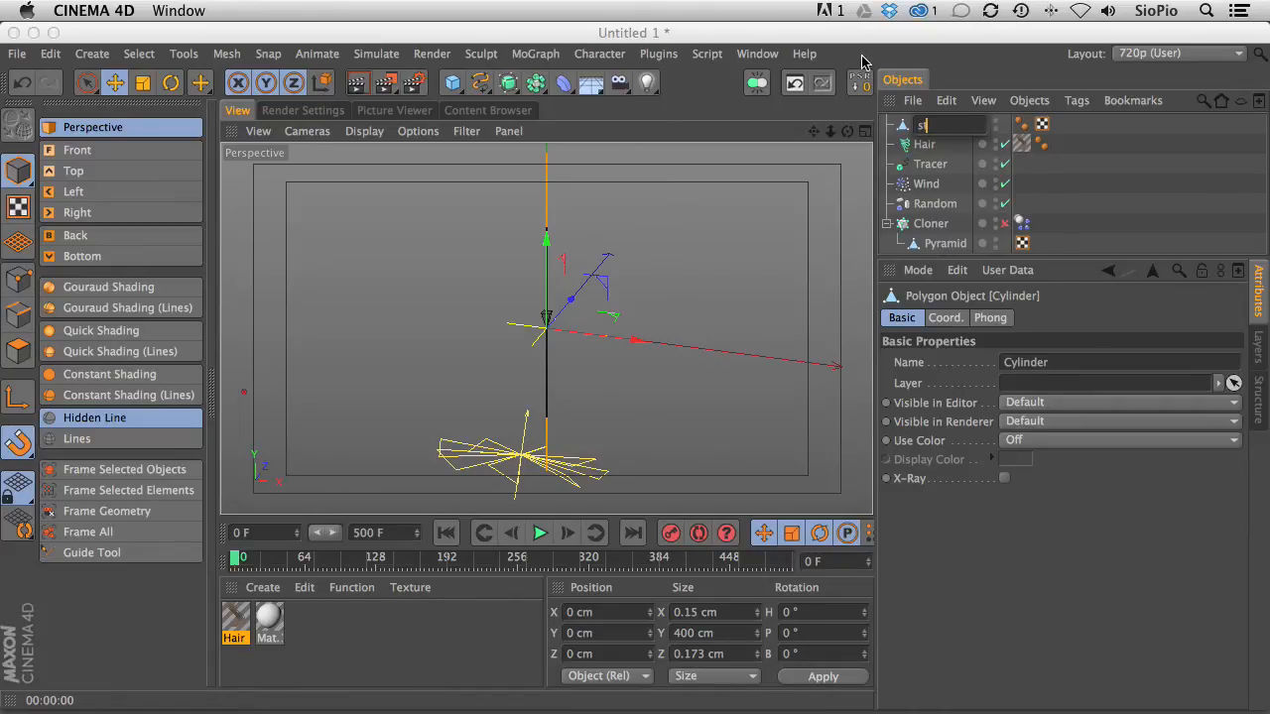
pyautogui.press('Return')
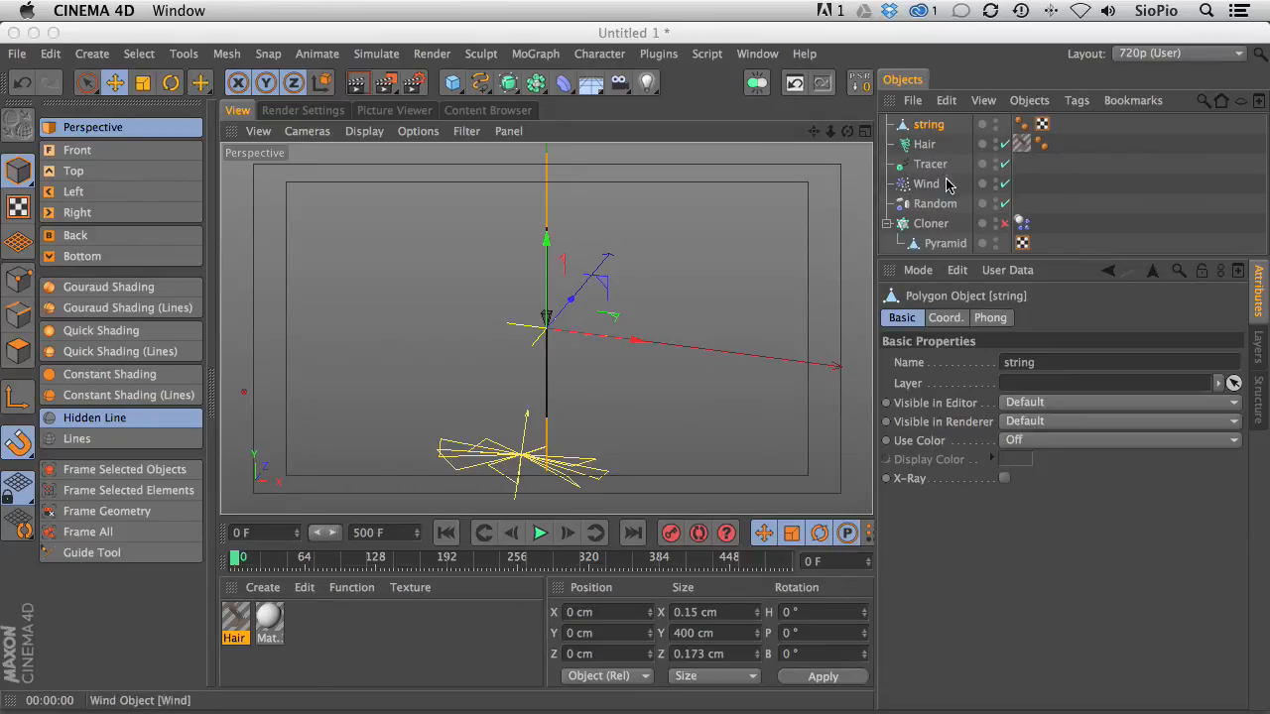
# - Re-enable the Cloner and reset the simulation to the first frame
pyautogui.click(1003, 224)
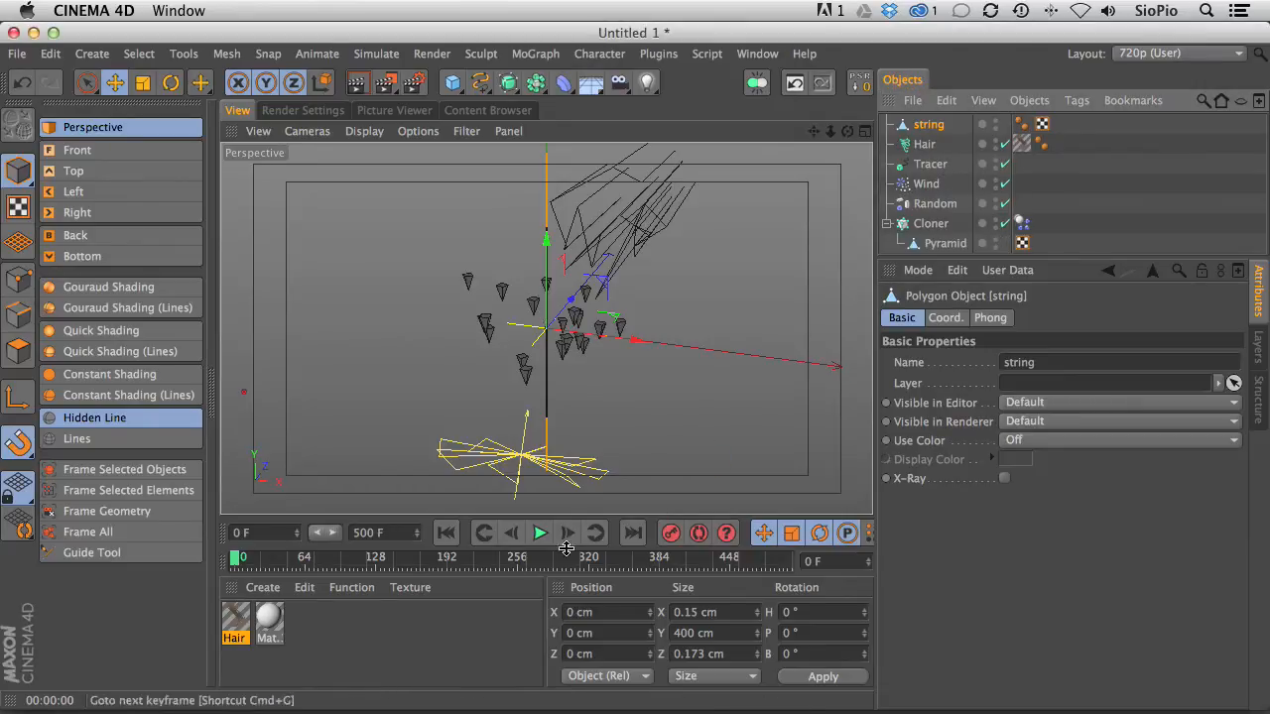
pyautogui.click(445, 533)
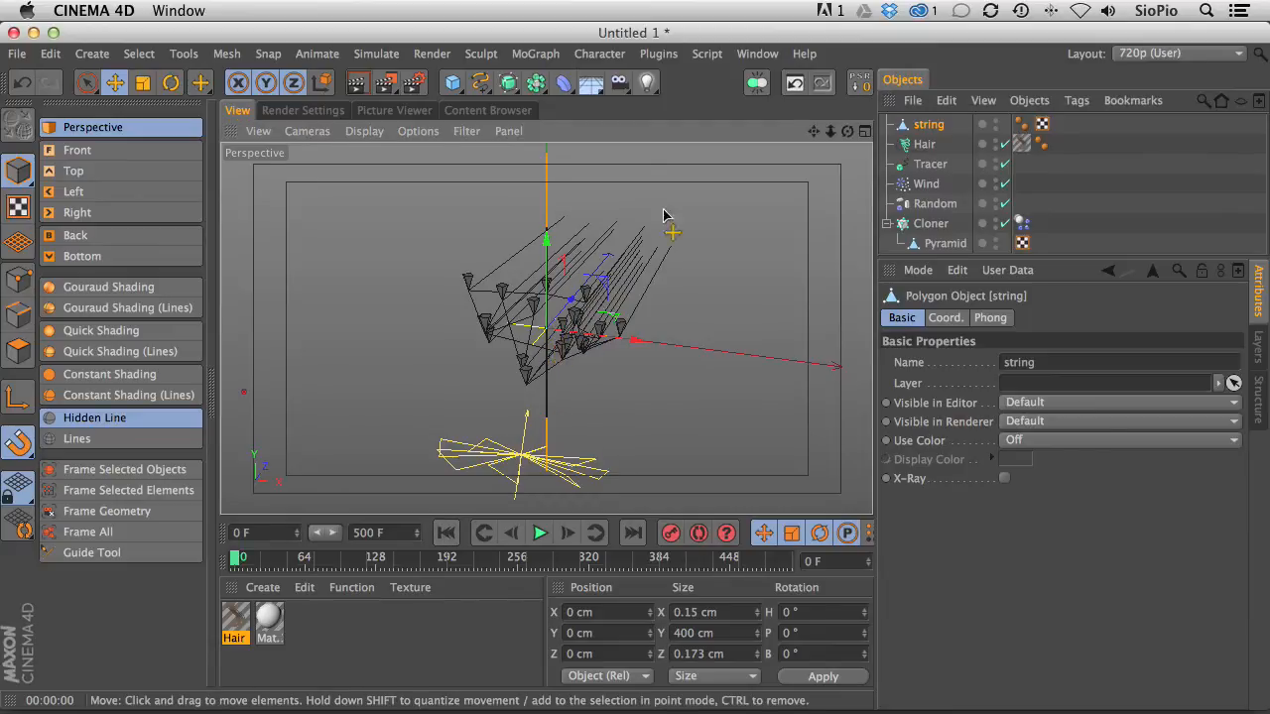
pyautogui.moveTo(847, 131); pyautogui.dragTo(716, 188)
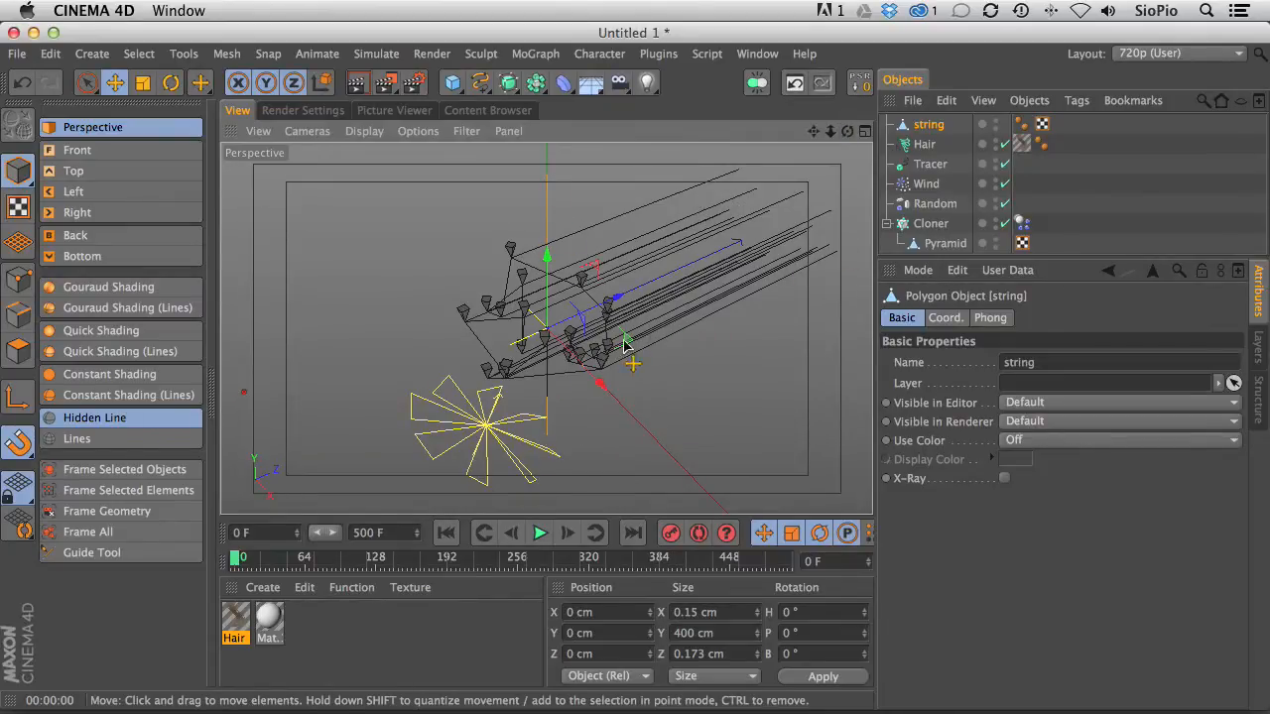
# - Set the Hair object's generate type to Instance and assign the string object as its instance source
pyautogui.click(923, 147)
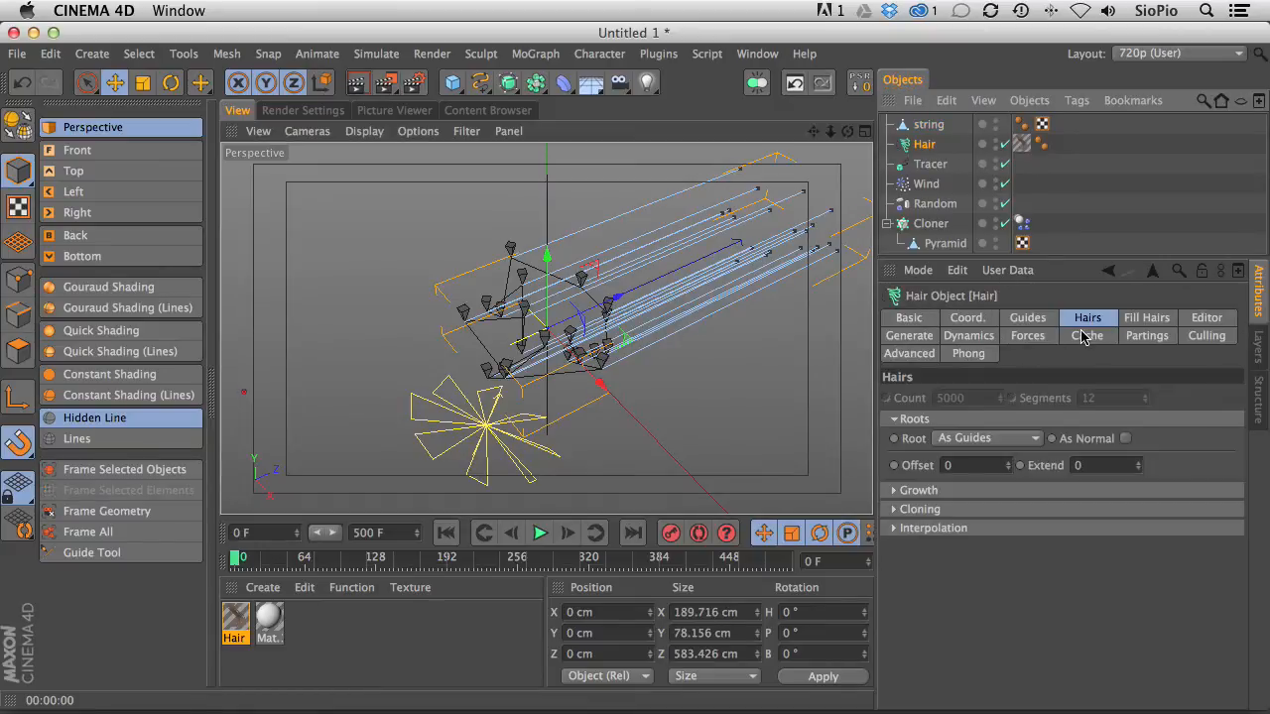
pyautogui.click(918, 337)
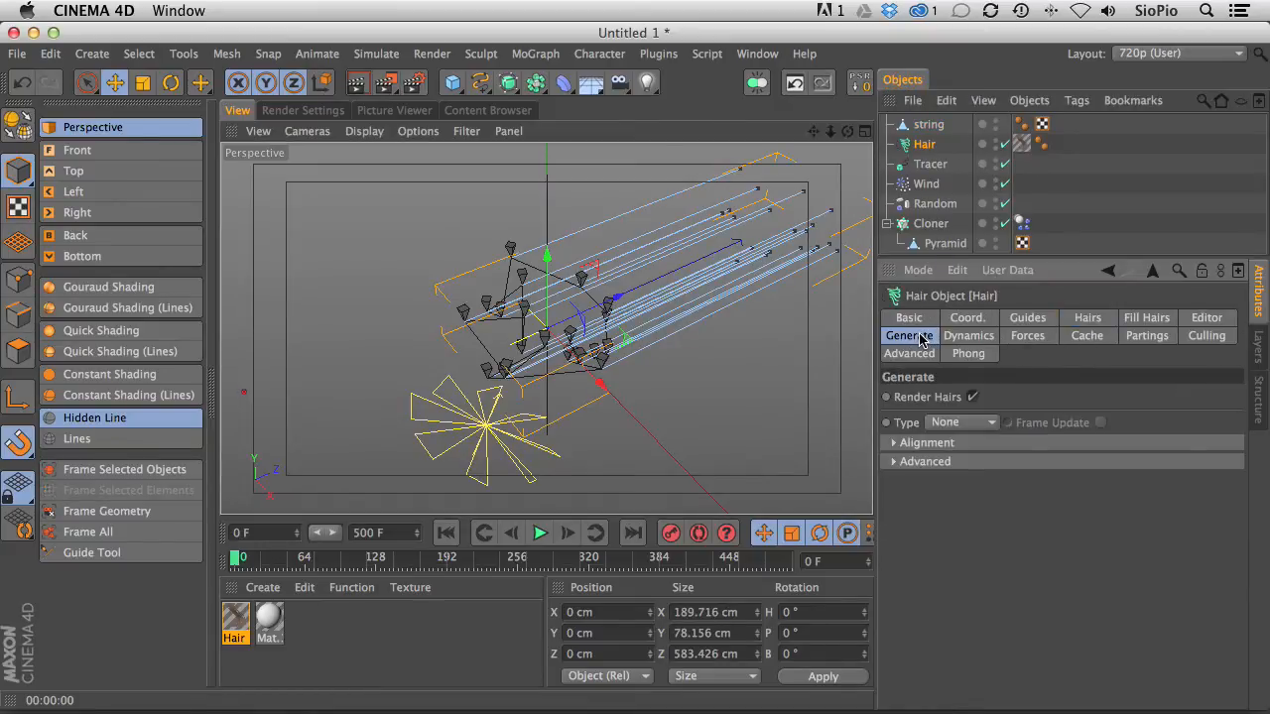
pyautogui.click(938, 424)
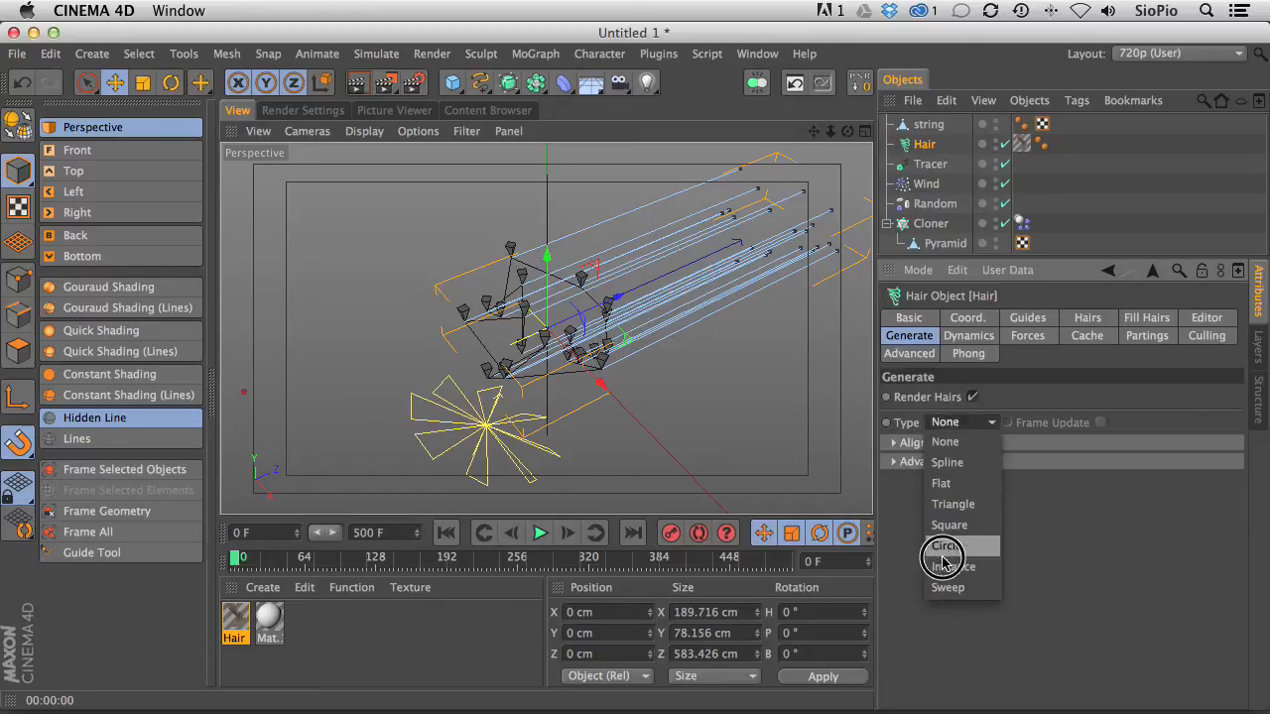
pyautogui.click(942, 570)
pyautogui.click(897, 443)
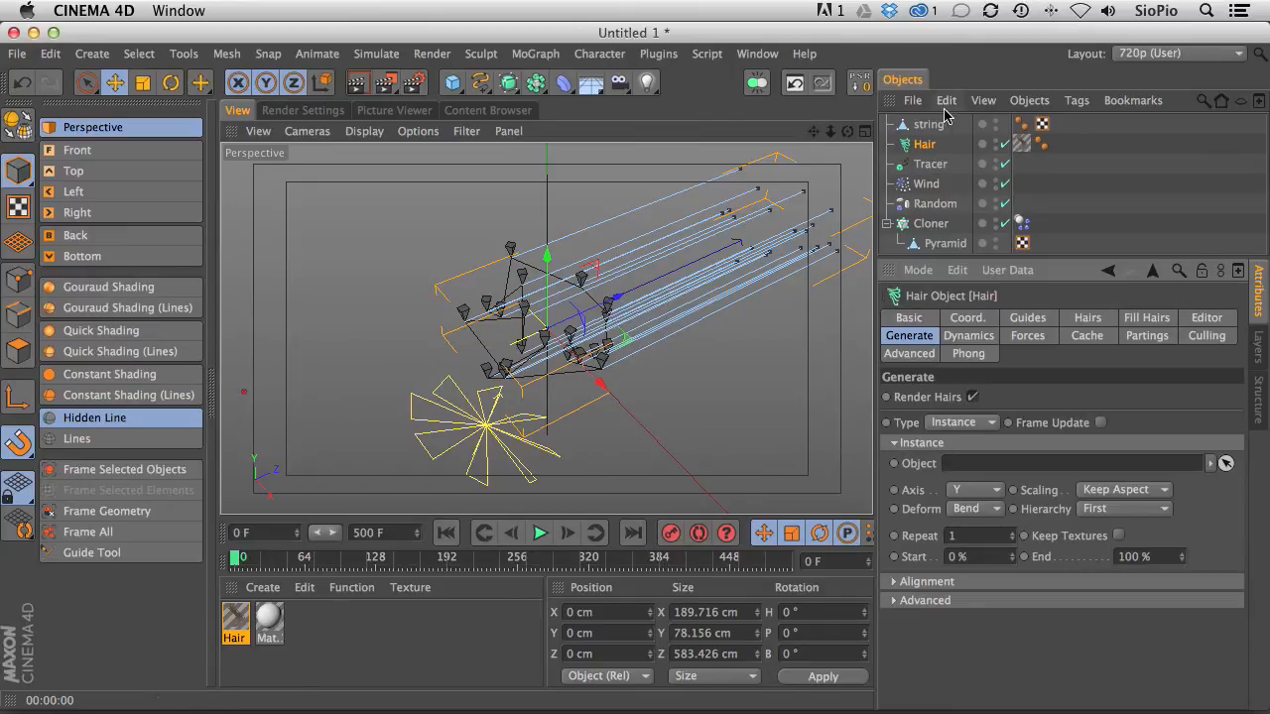
pyautogui.moveTo(928, 124); pyautogui.dragTo(952, 468)
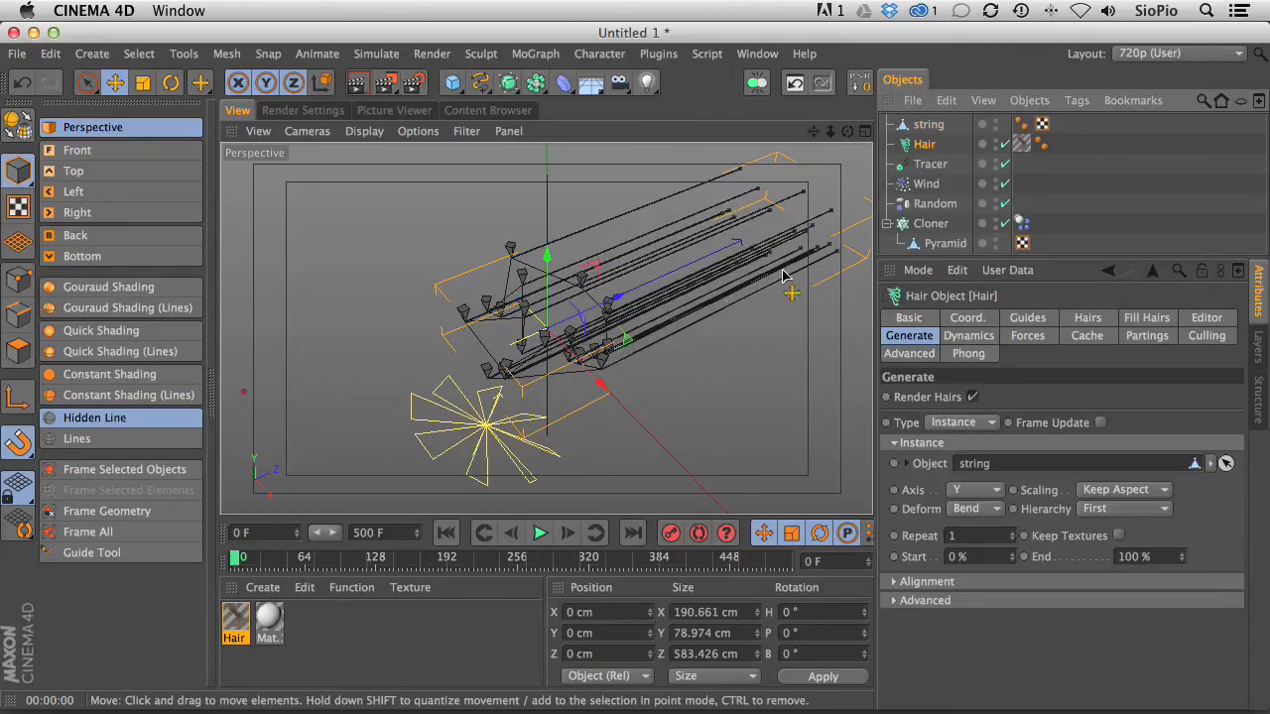
# - Render the view at the first frame, play the simulation to frame 16 and render the view again to check the strings
pyautogui.press('super+r')
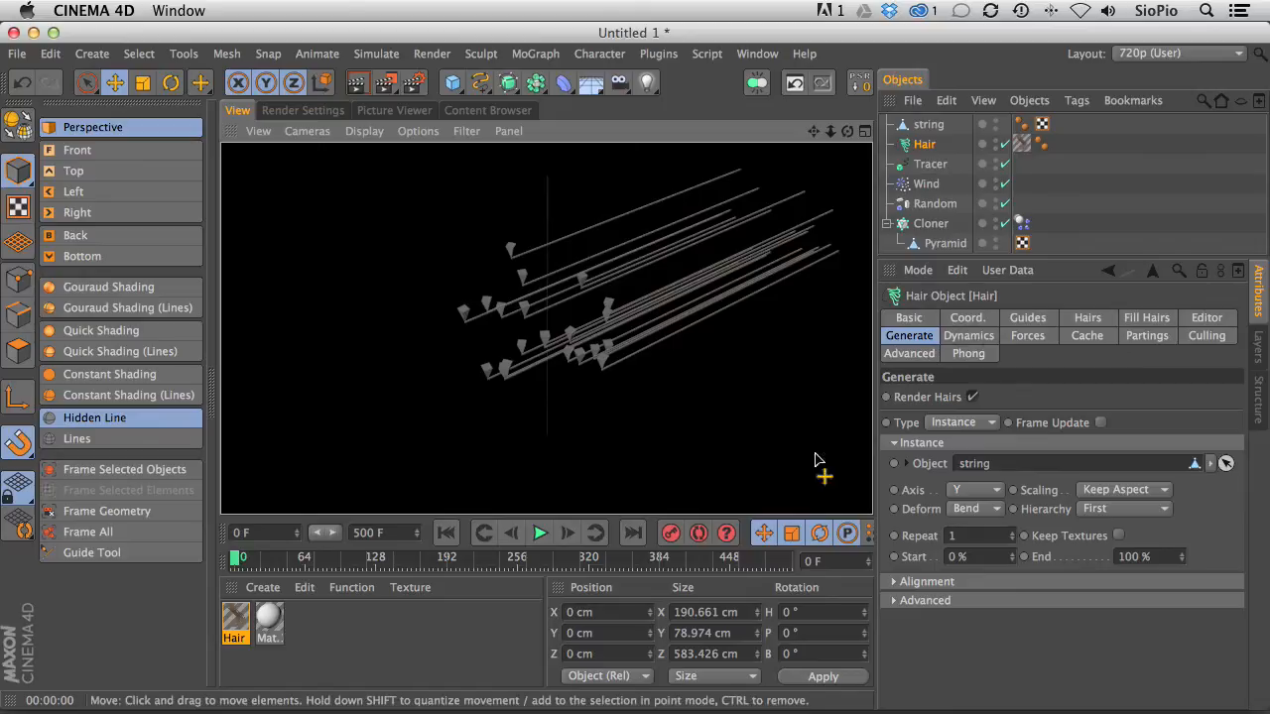
pyautogui.click(539, 534)
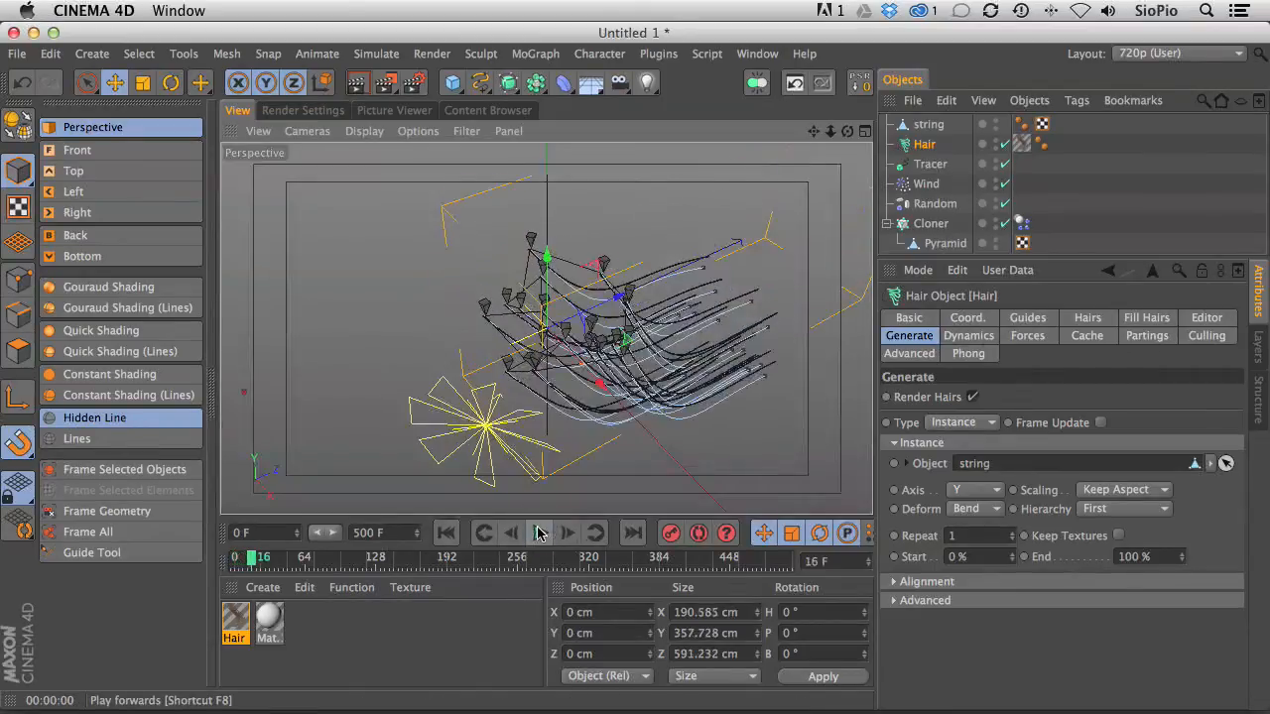
pyautogui.click(540, 534)
pyautogui.press('super+r')
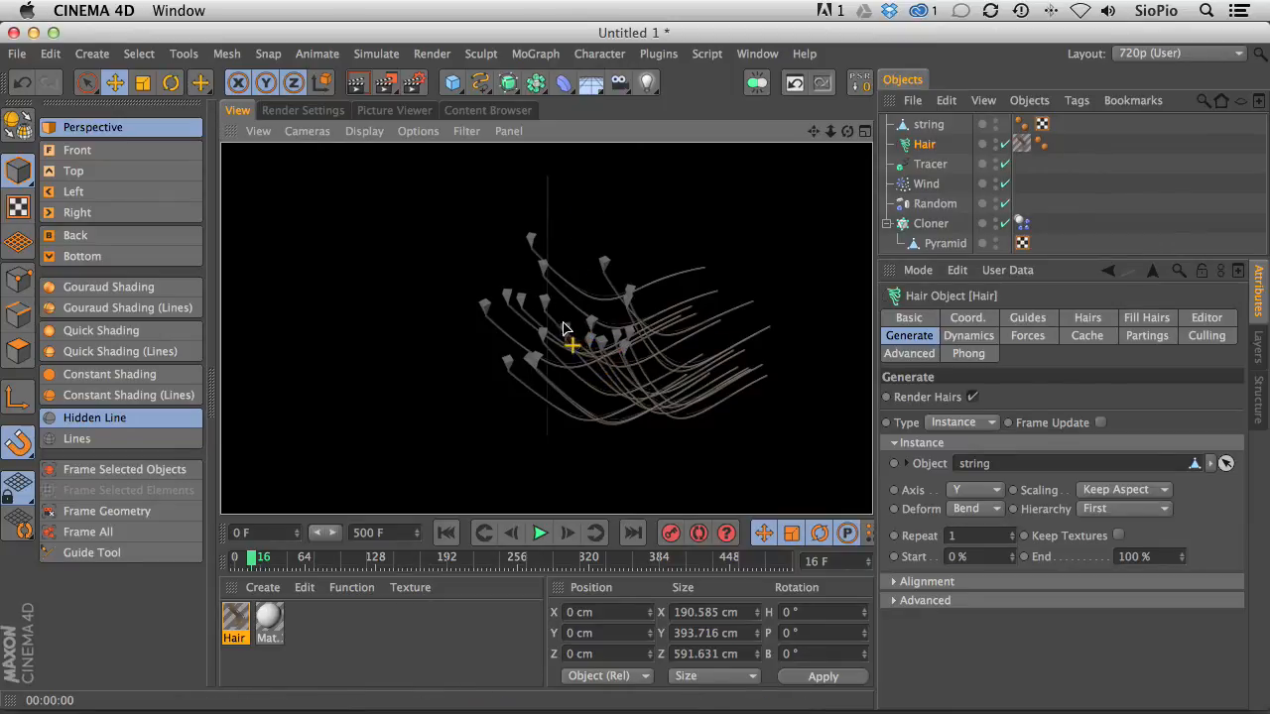
# - Turn off Render Hairs on the Hair object, apply the Mat.1 material to the string object and render the view
pyautogui.click(972, 397)
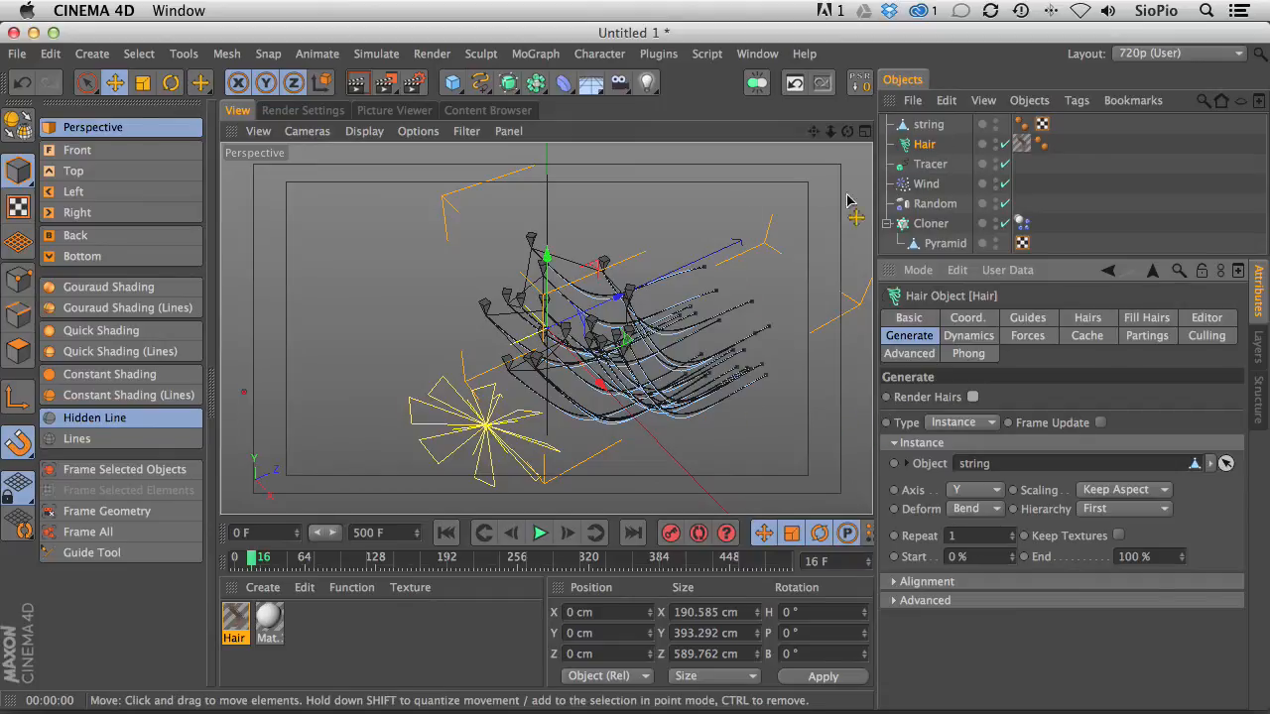
pyautogui.moveTo(270, 617); pyautogui.dragTo(932, 127)
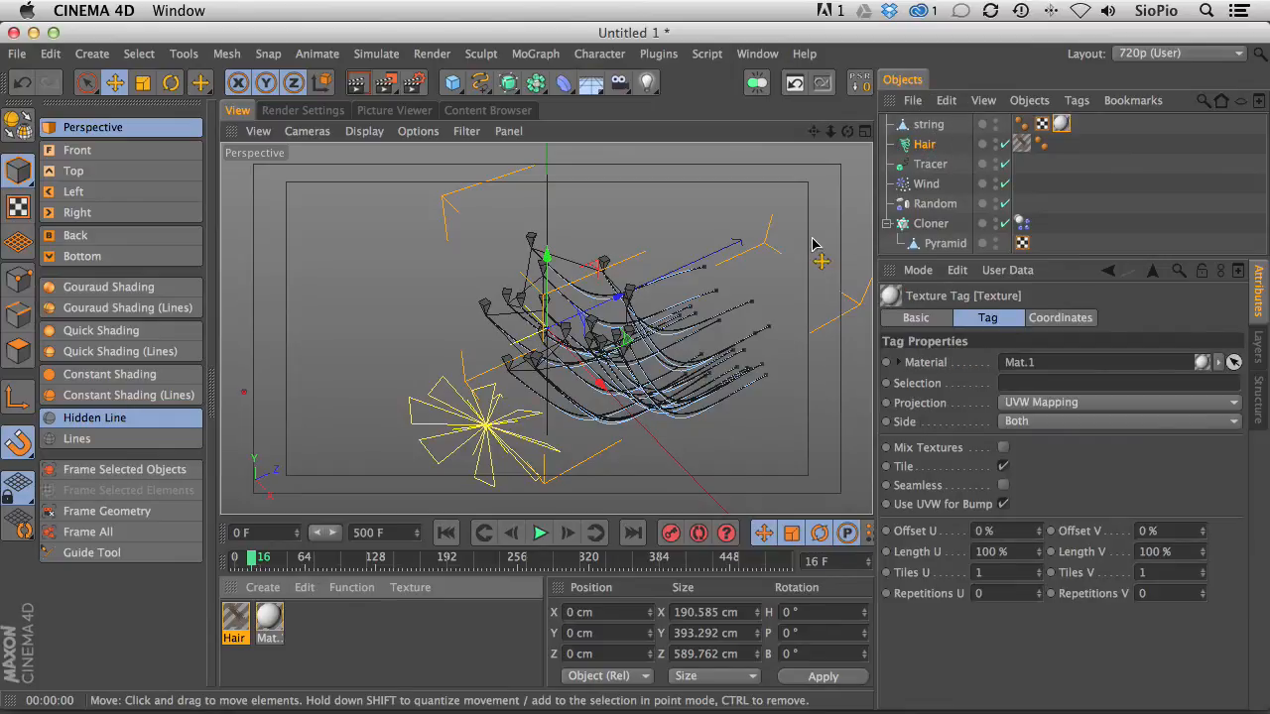
pyautogui.hotkey('ctrl', 'r')
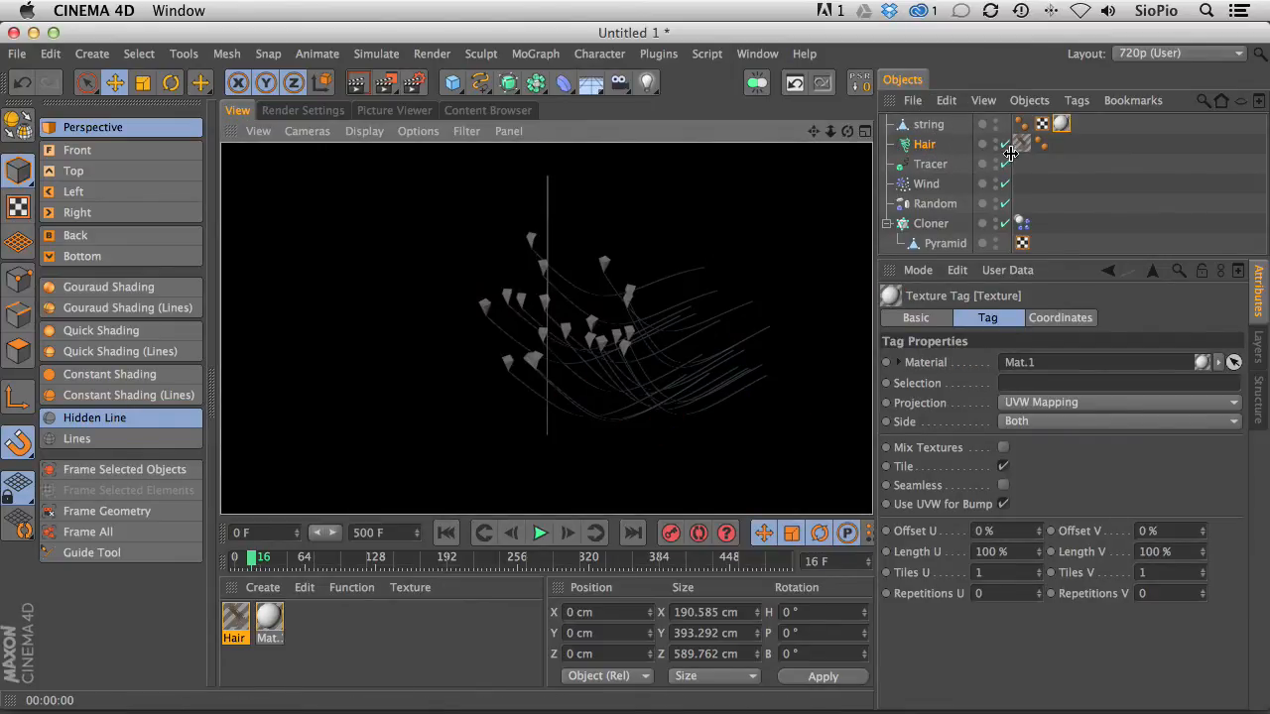
# - Enable Keep Textures for the Hair object's instances and render the view to check the string material
pyautogui.click(927, 145)
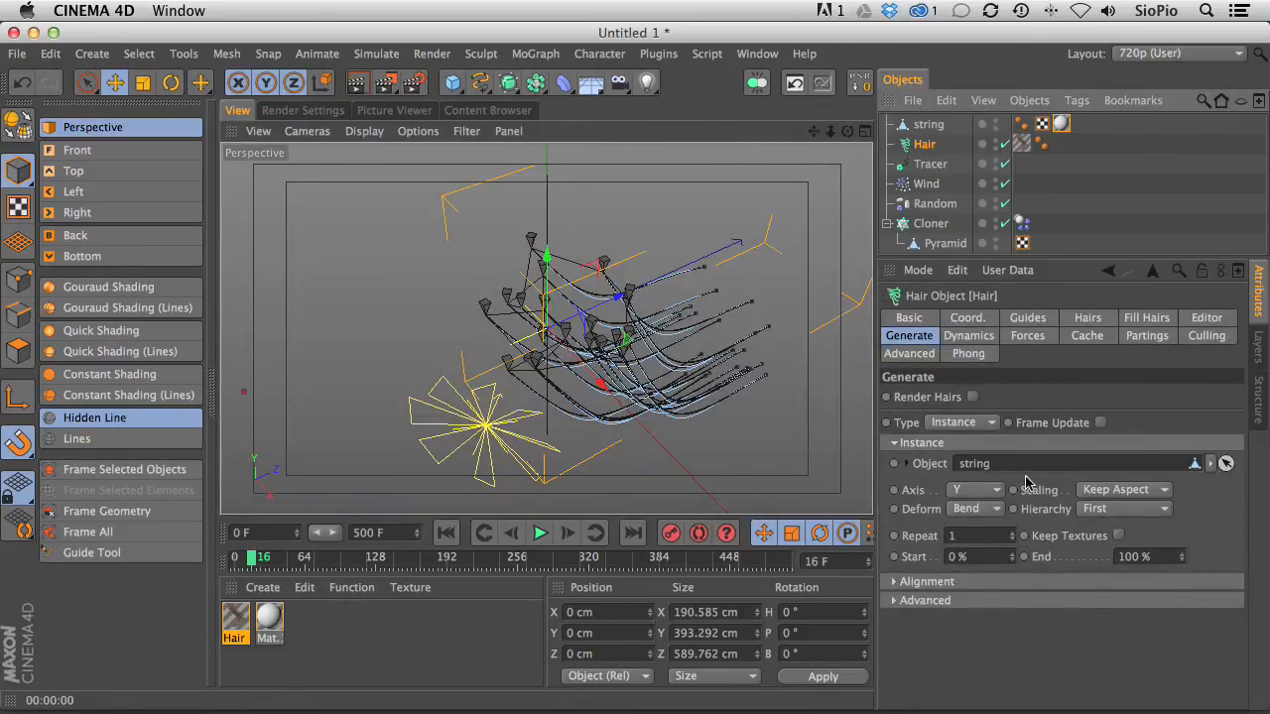
pyautogui.click(1118, 535)
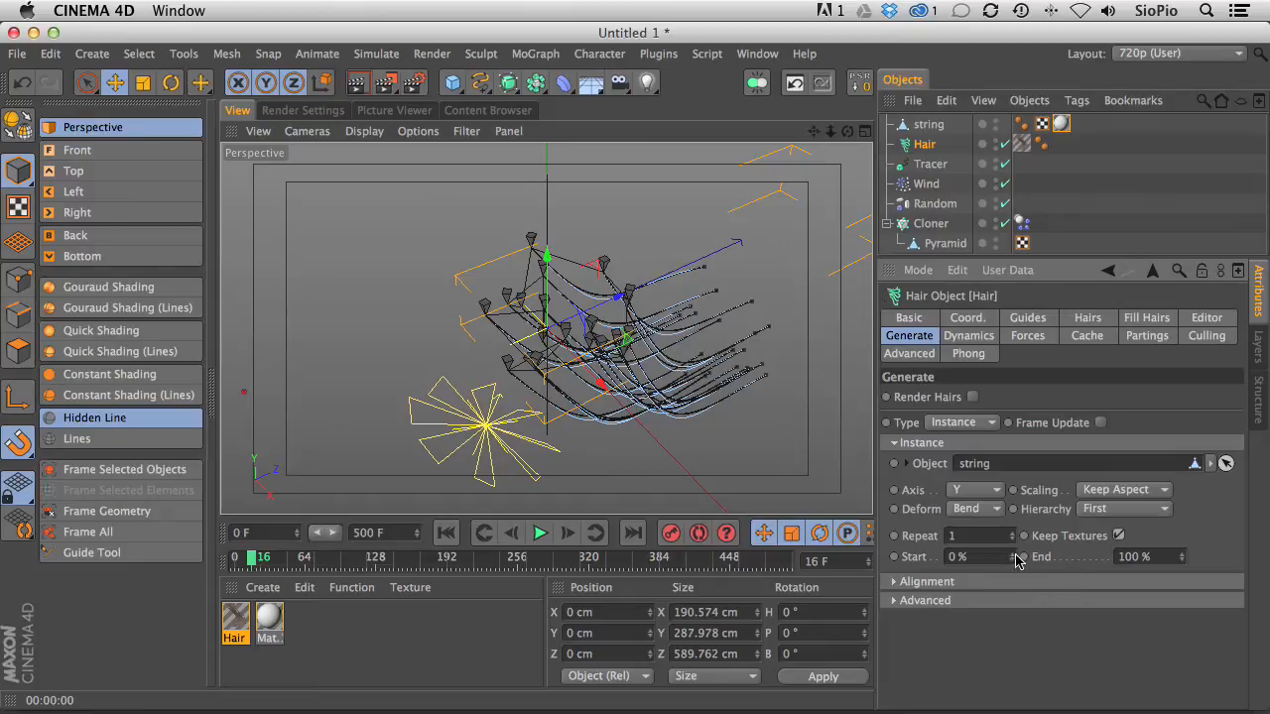
pyautogui.hotkey('ctrl', 'r')
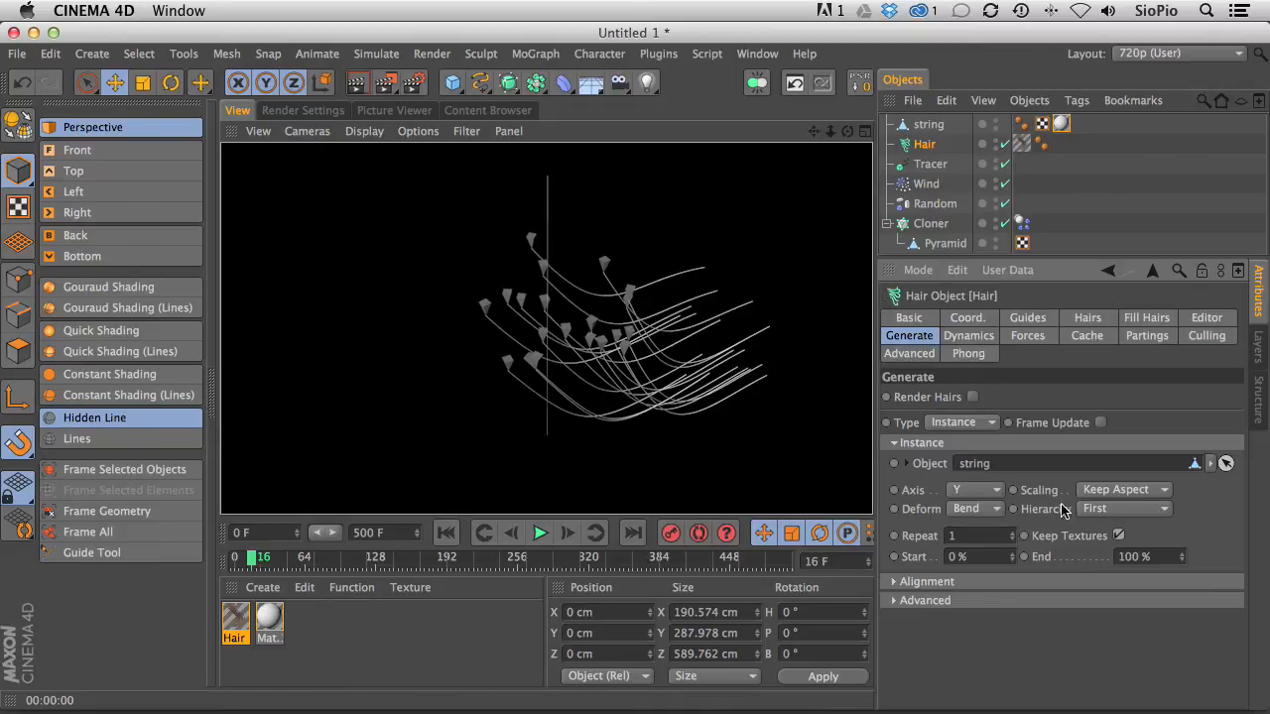
# - Set the Hair instance scaling to Uniform and render the view to check the string thickness
pyautogui.click(1113, 490)
pyautogui.click(1091, 508)
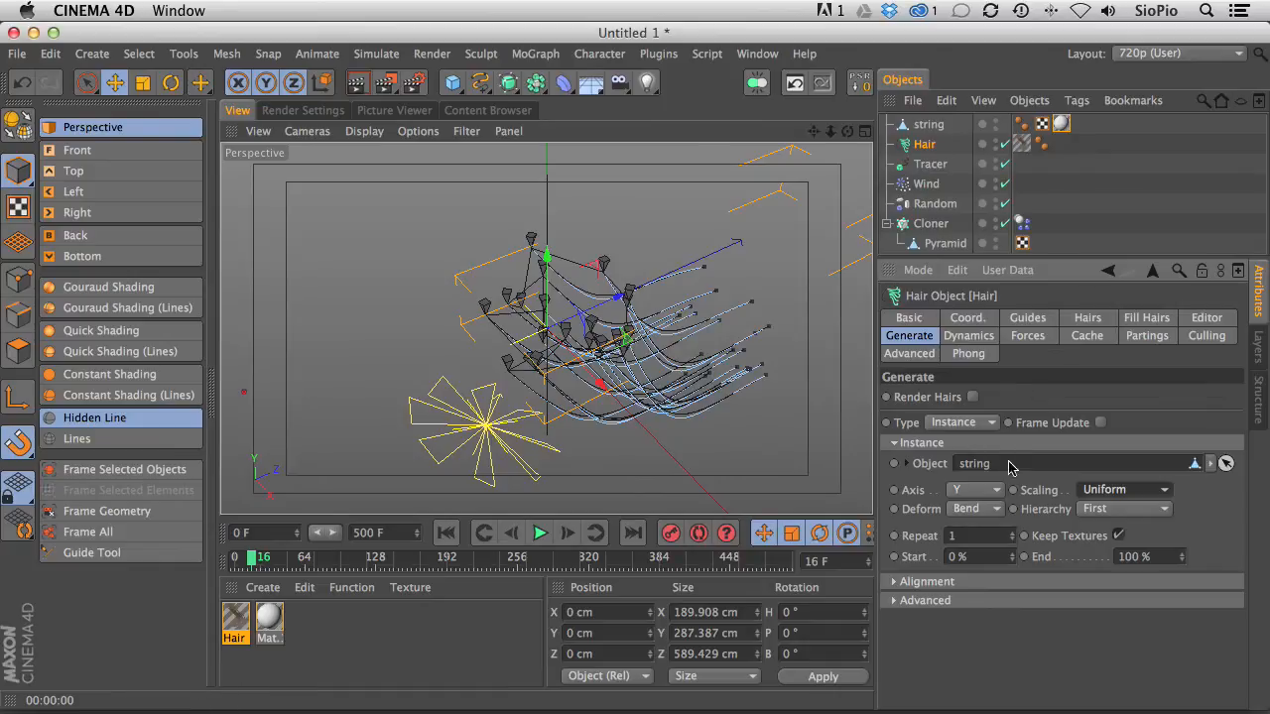
pyautogui.press('super+r')
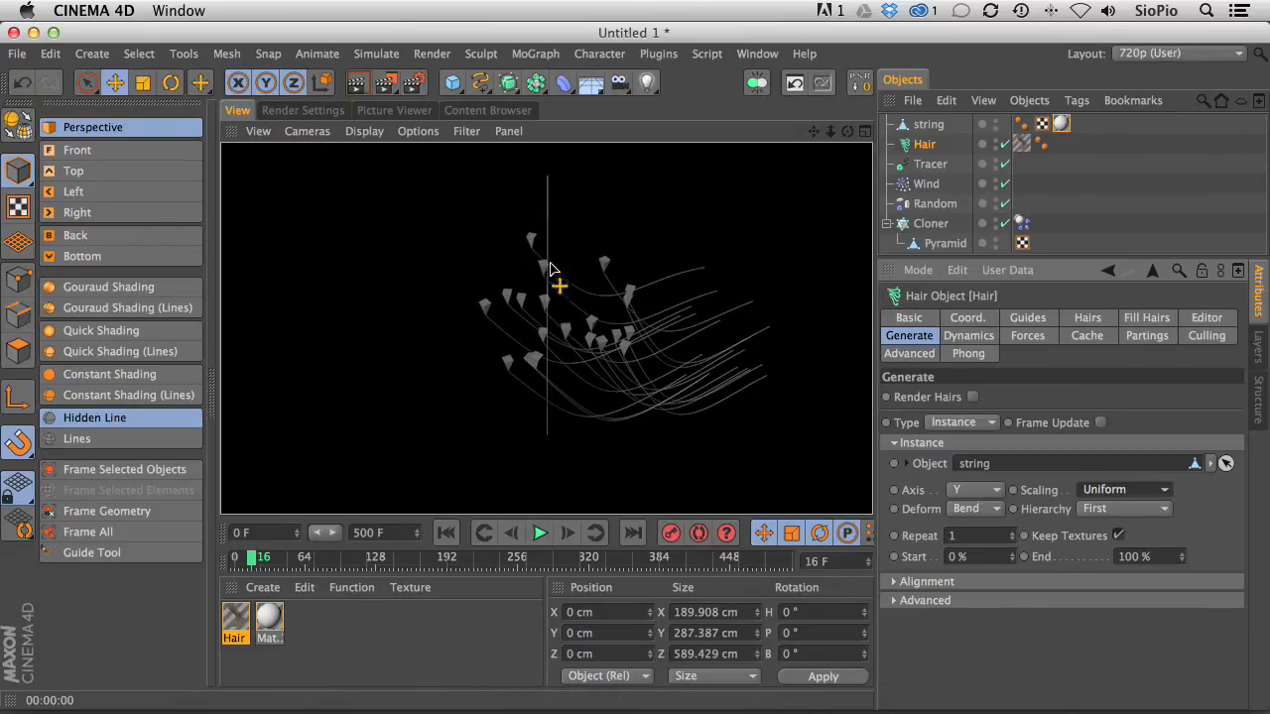
# - Hide the original string object in both editor and renderer, and hide the Tracer in the editor
pyautogui.click(995, 129)
pyautogui.click(995, 129)
pyautogui.click(995, 124)
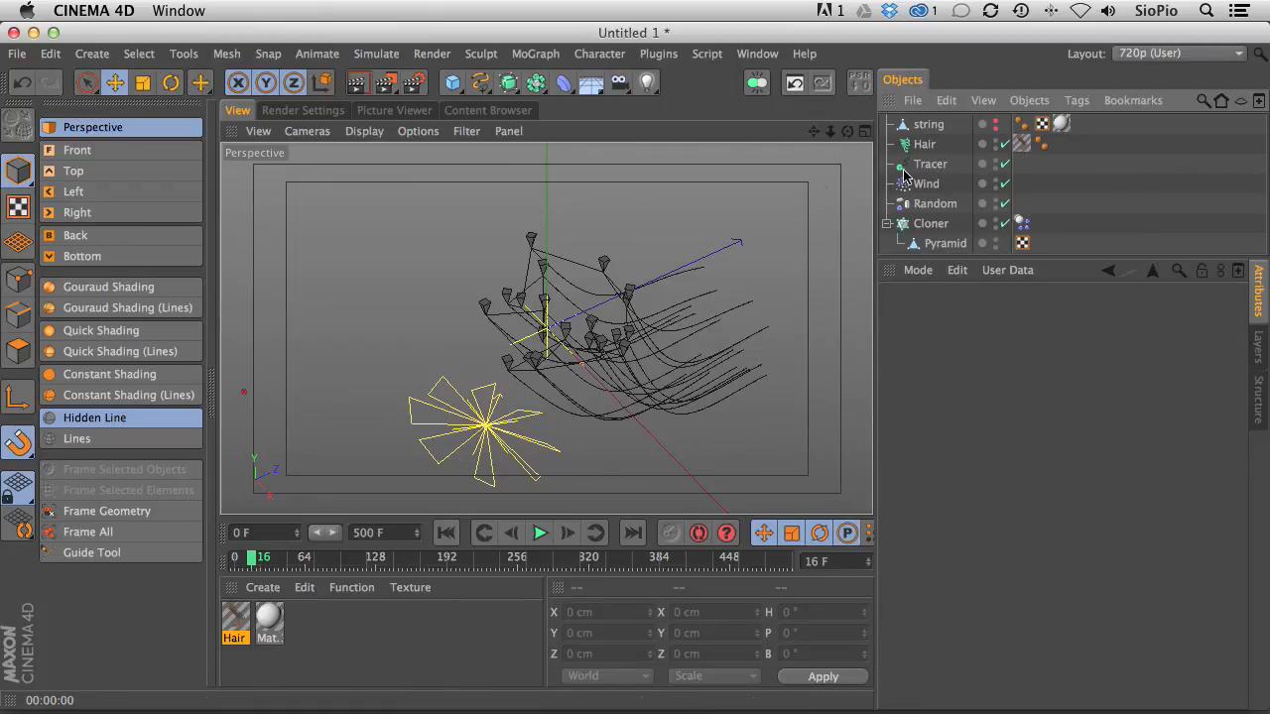
pyautogui.click(996, 161)
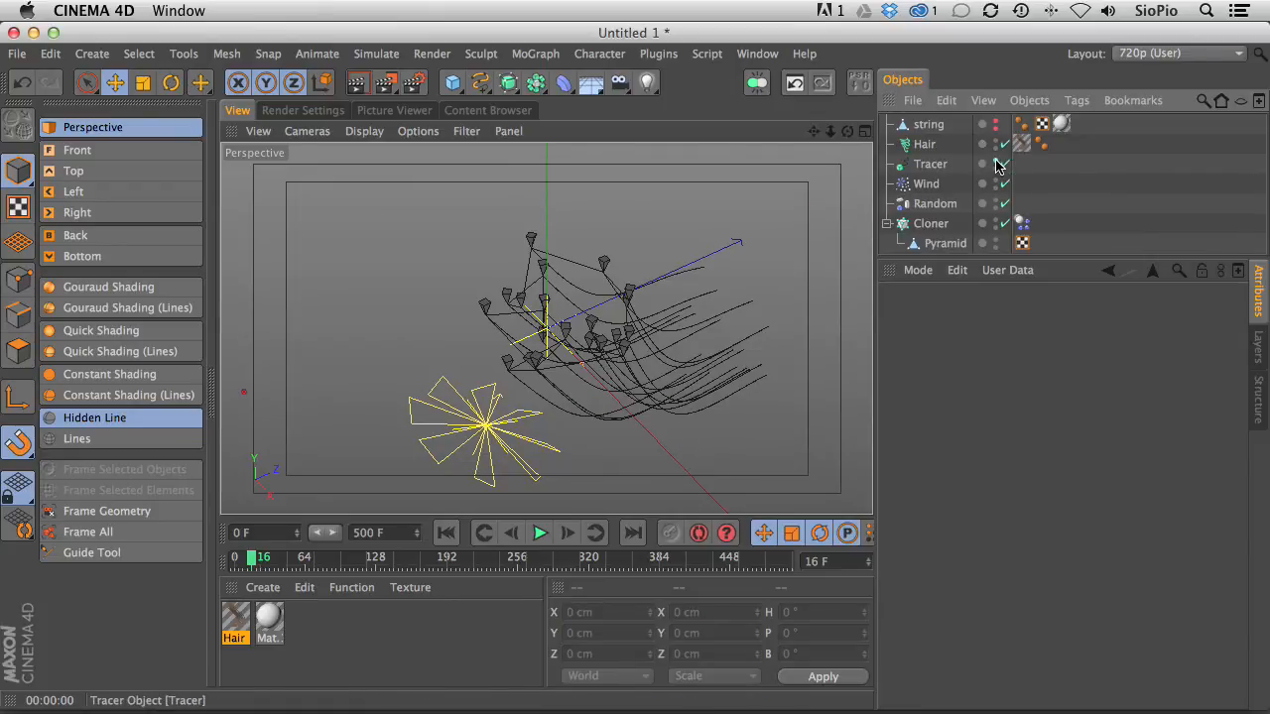
pyautogui.click(996, 160)
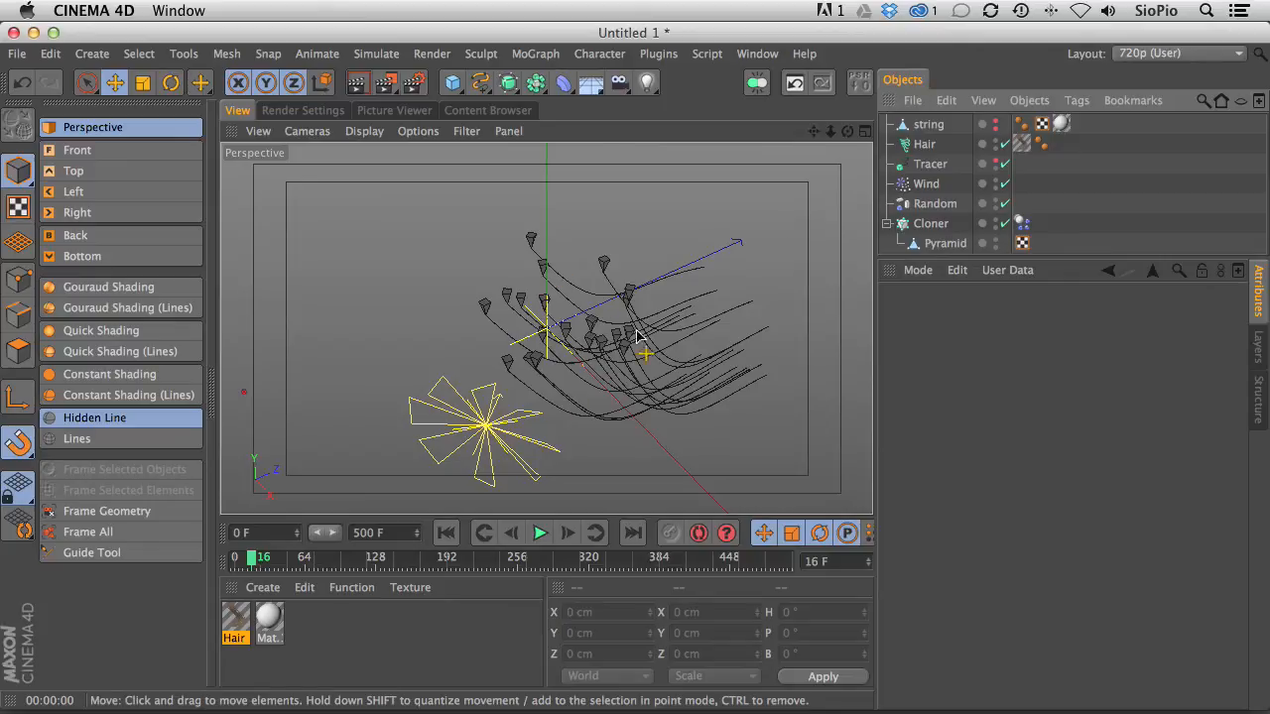
# - Reset the simulation to the first frame, play it to frame 45 and render the view
pyautogui.click(446, 533)
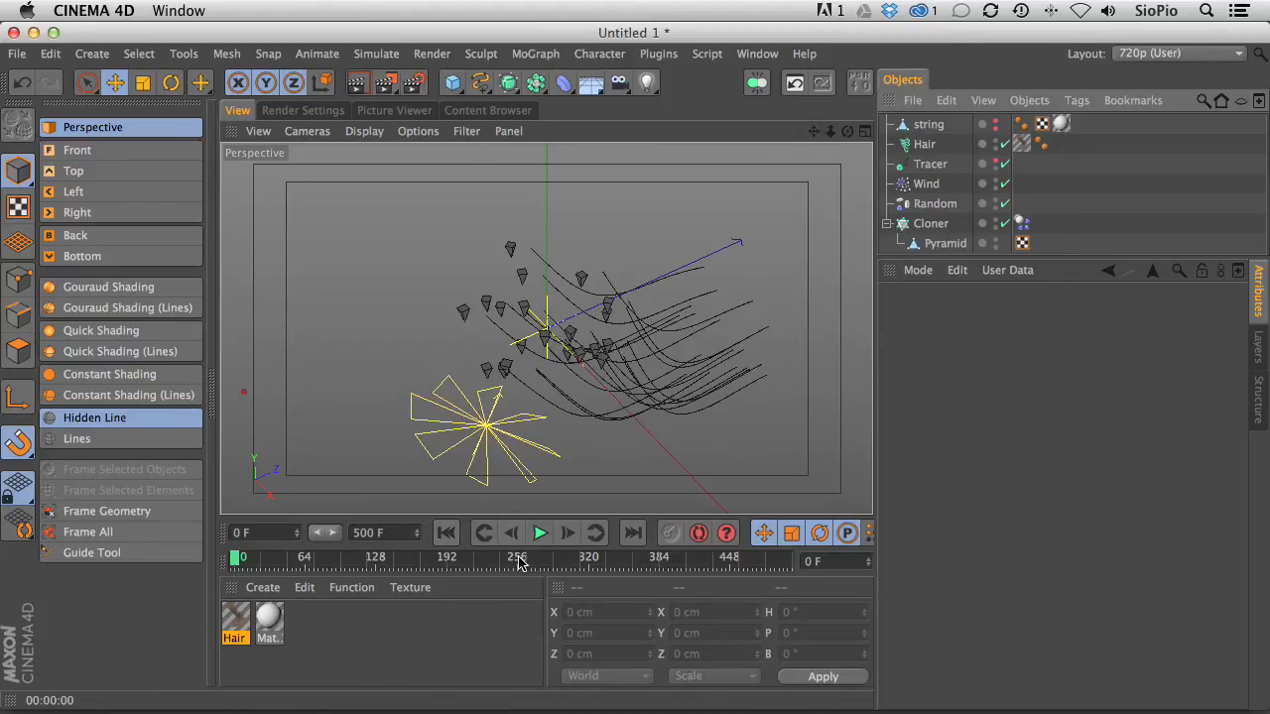
pyautogui.click(632, 532)
pyautogui.click(447, 534)
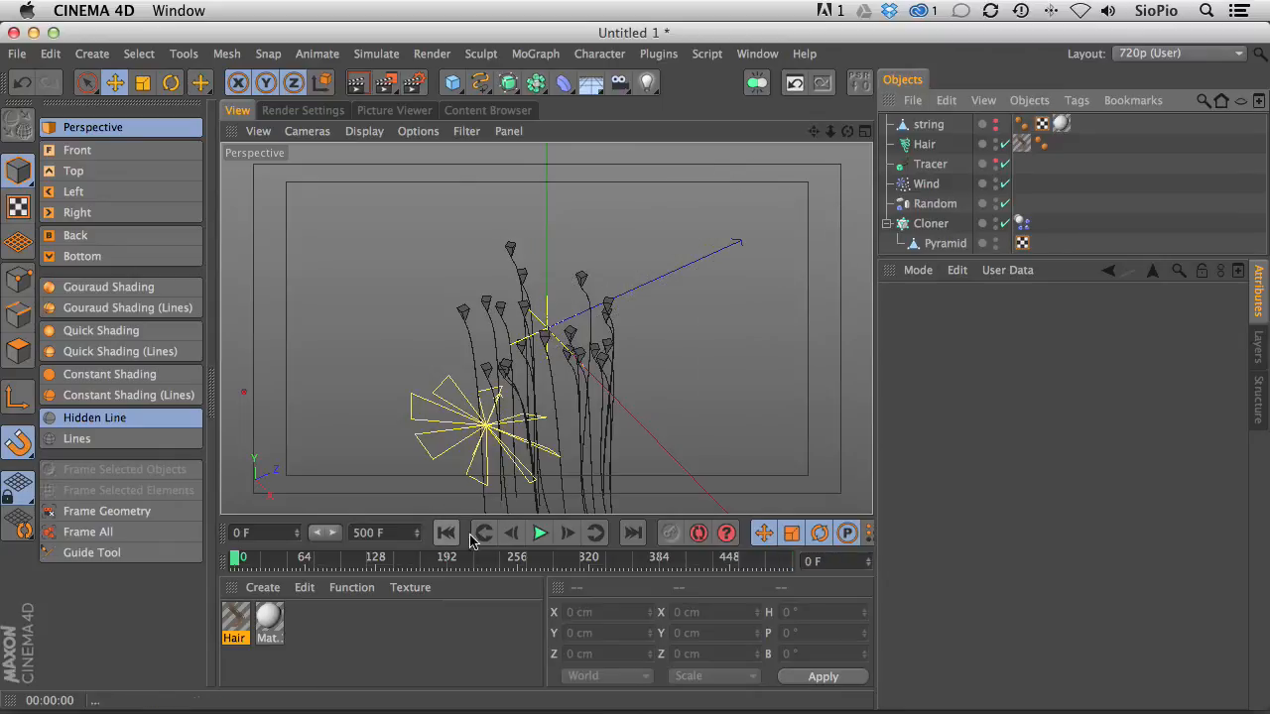
pyautogui.click(535, 534)
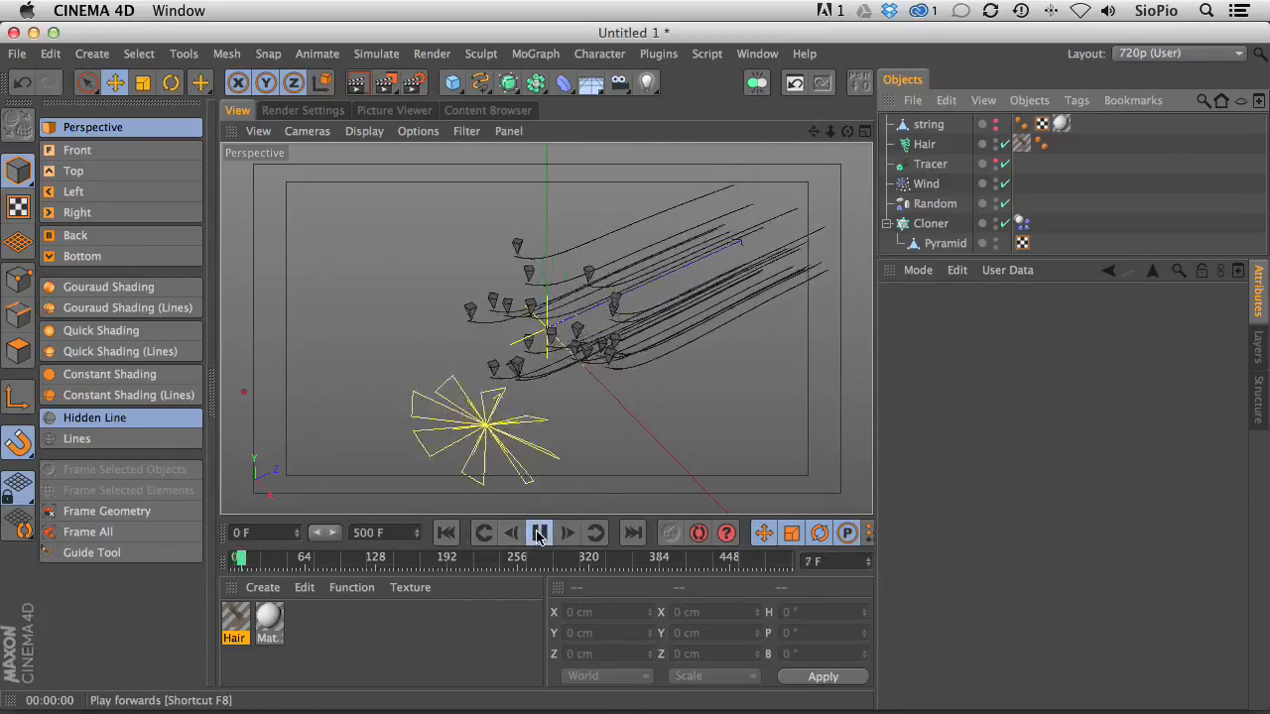
pyautogui.click(540, 535)
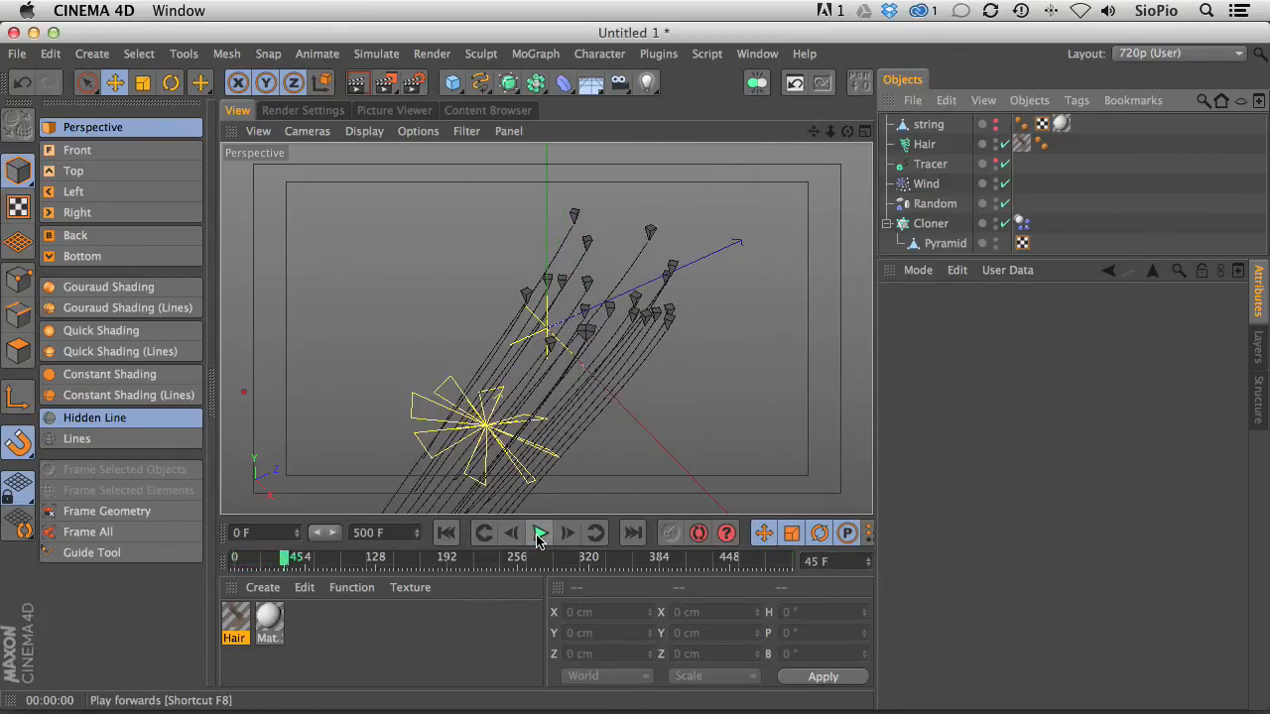
pyautogui.hotkey('ctrl', 'r')
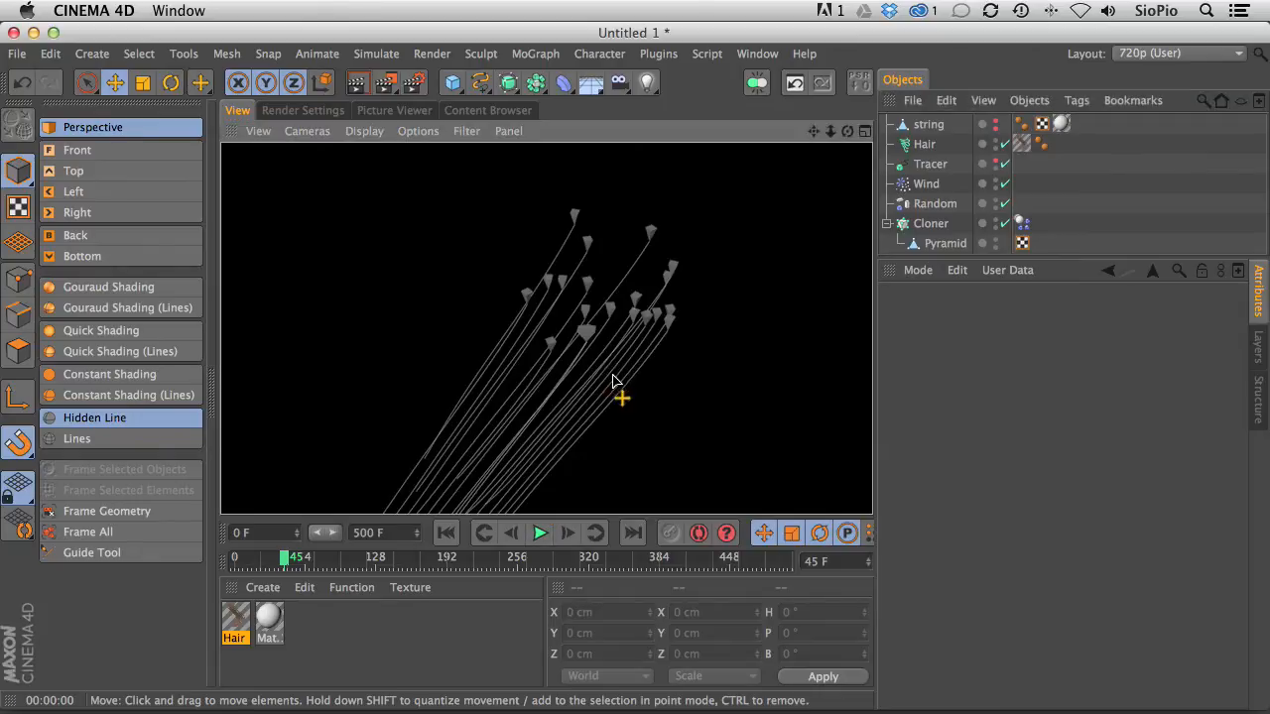
# - Play the simulation on to frame 94 and render the view to check the trailing strings
pyautogui.click(540, 535)
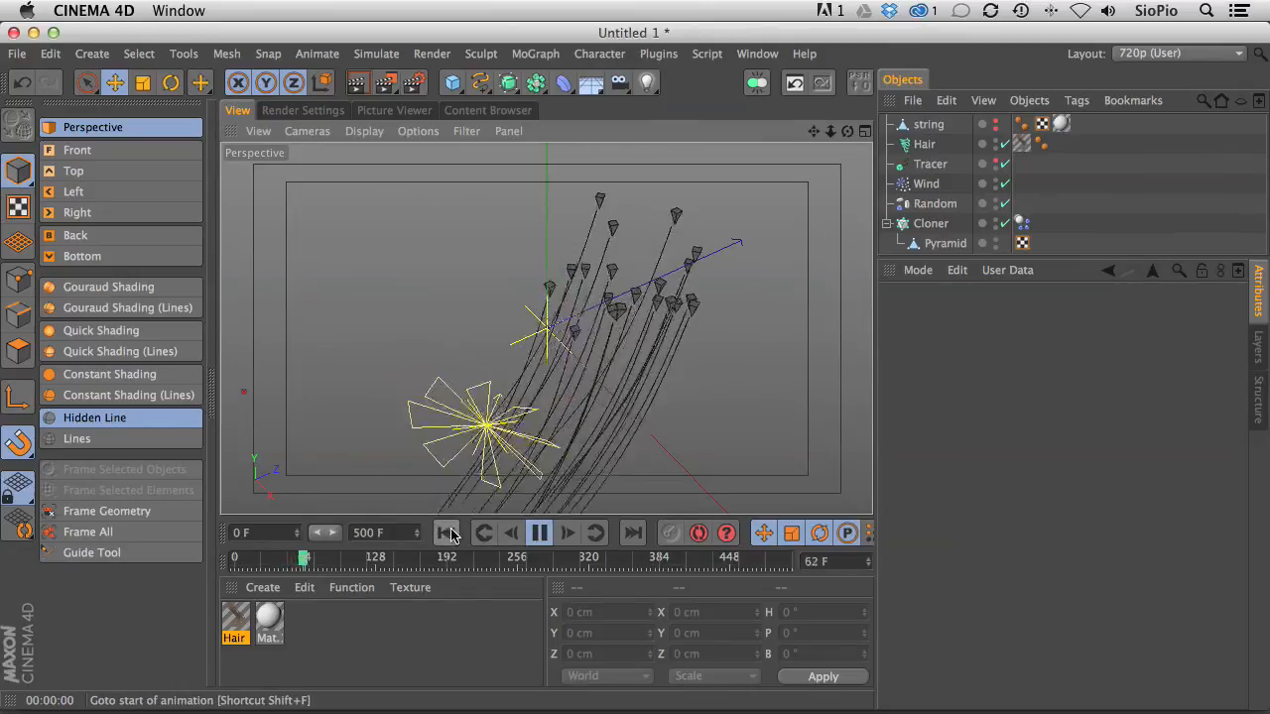
pyautogui.click(540, 534)
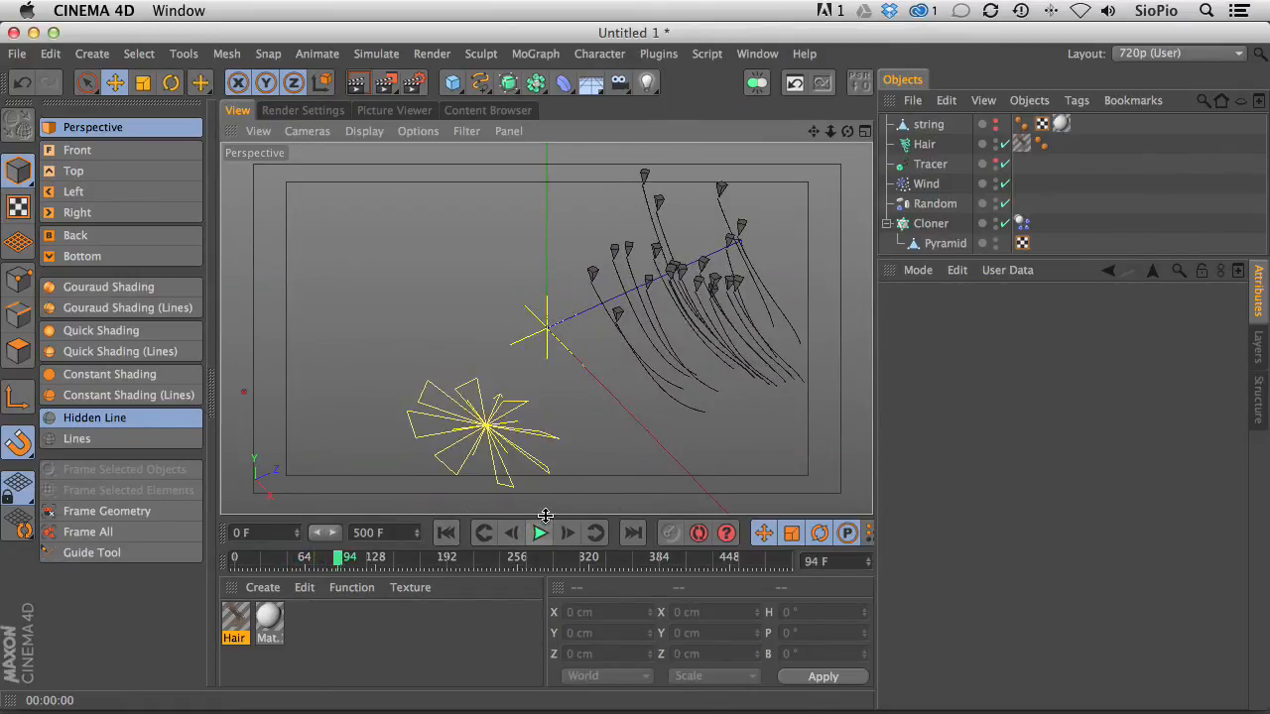
pyautogui.hotkey('ctrl', 'r')
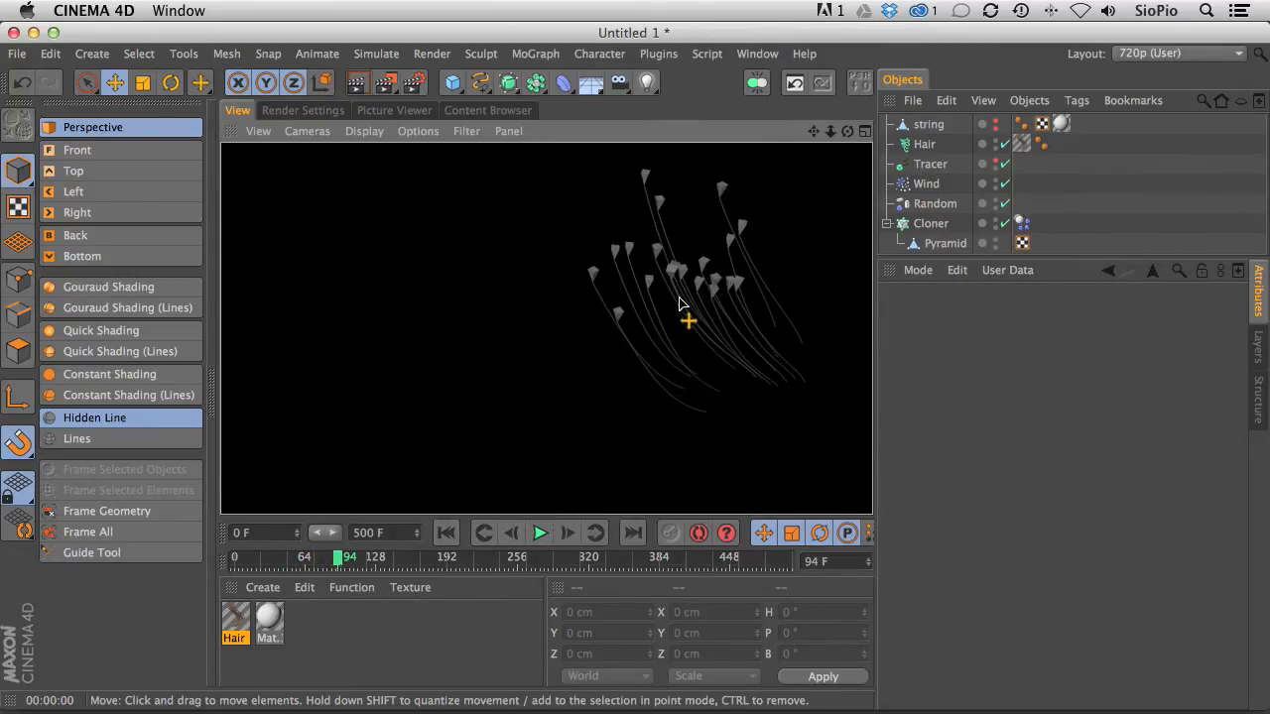
# - Turn on the Random effector's Color Mode and set its Blending Mode to Add
pyautogui.click(930, 223)
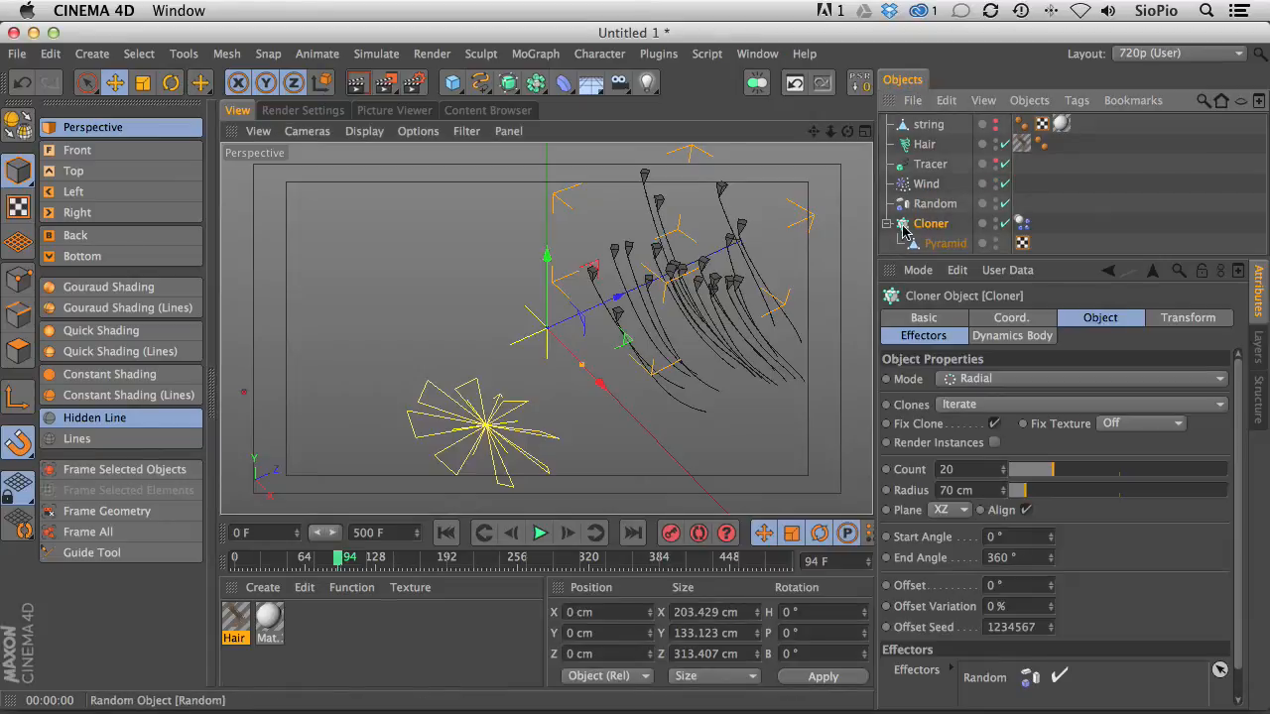
pyautogui.click(934, 203)
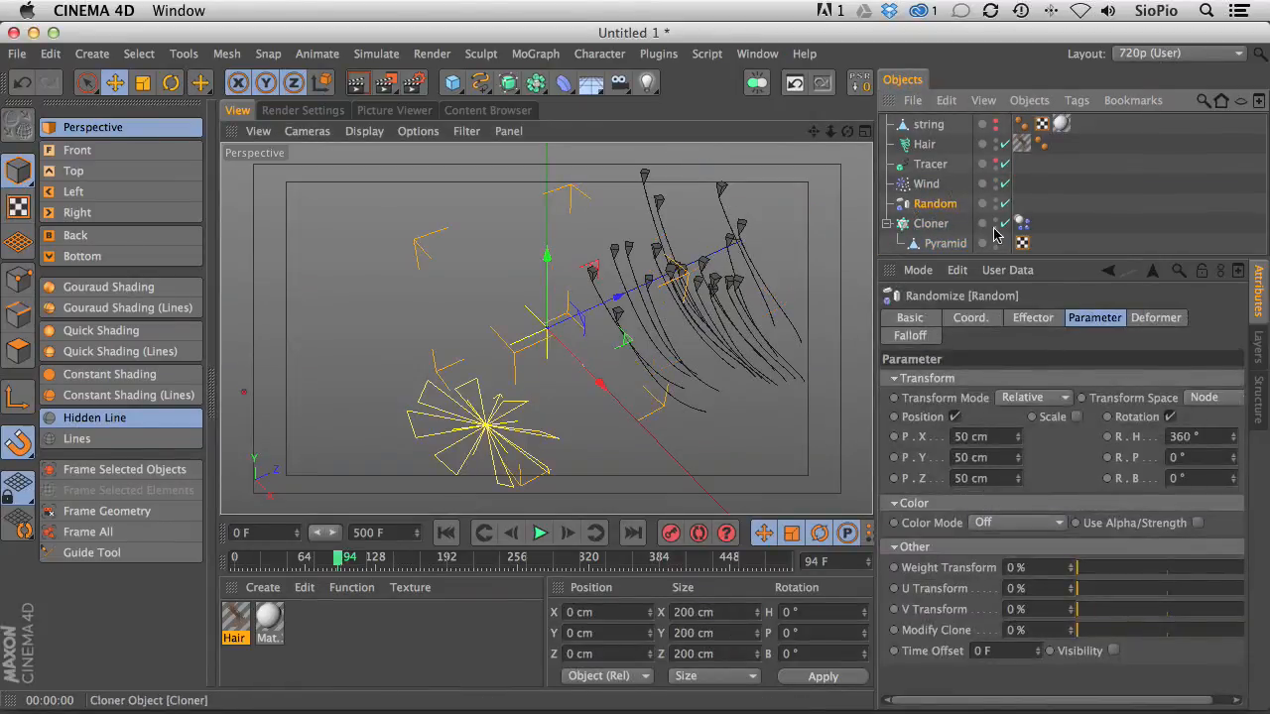
pyautogui.click(997, 524)
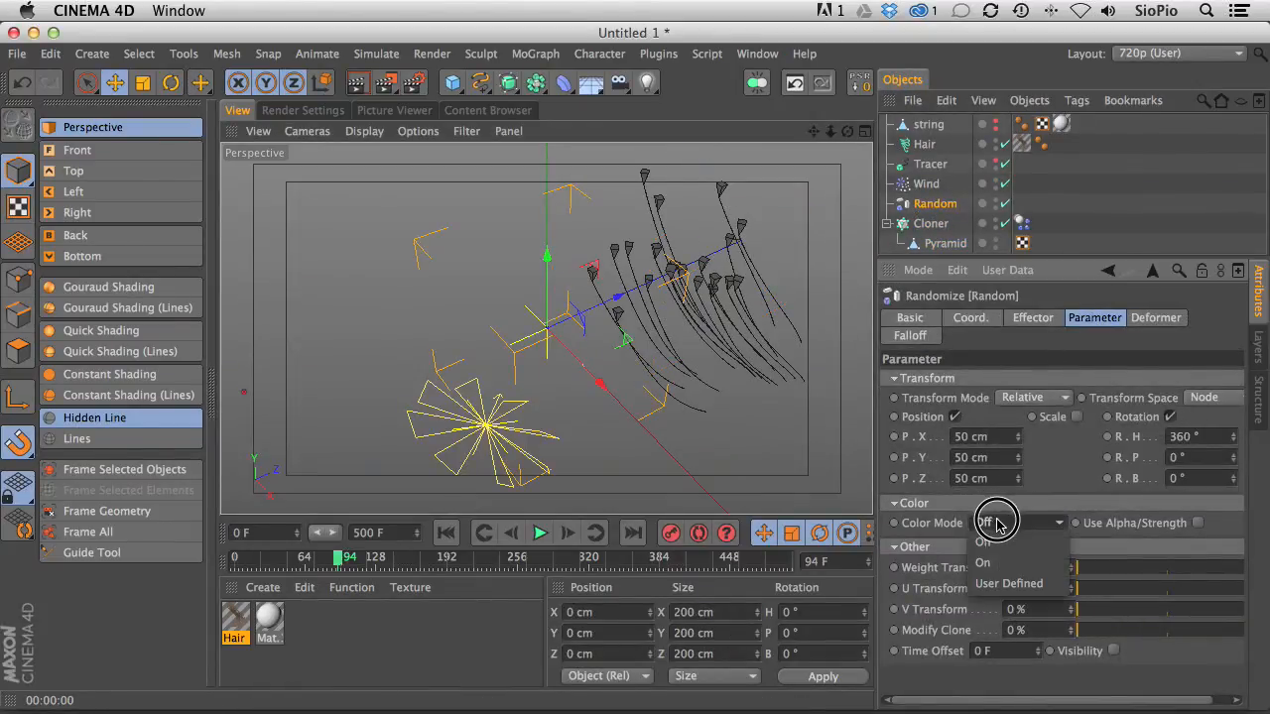
pyautogui.click(984, 562)
pyautogui.click(1013, 543)
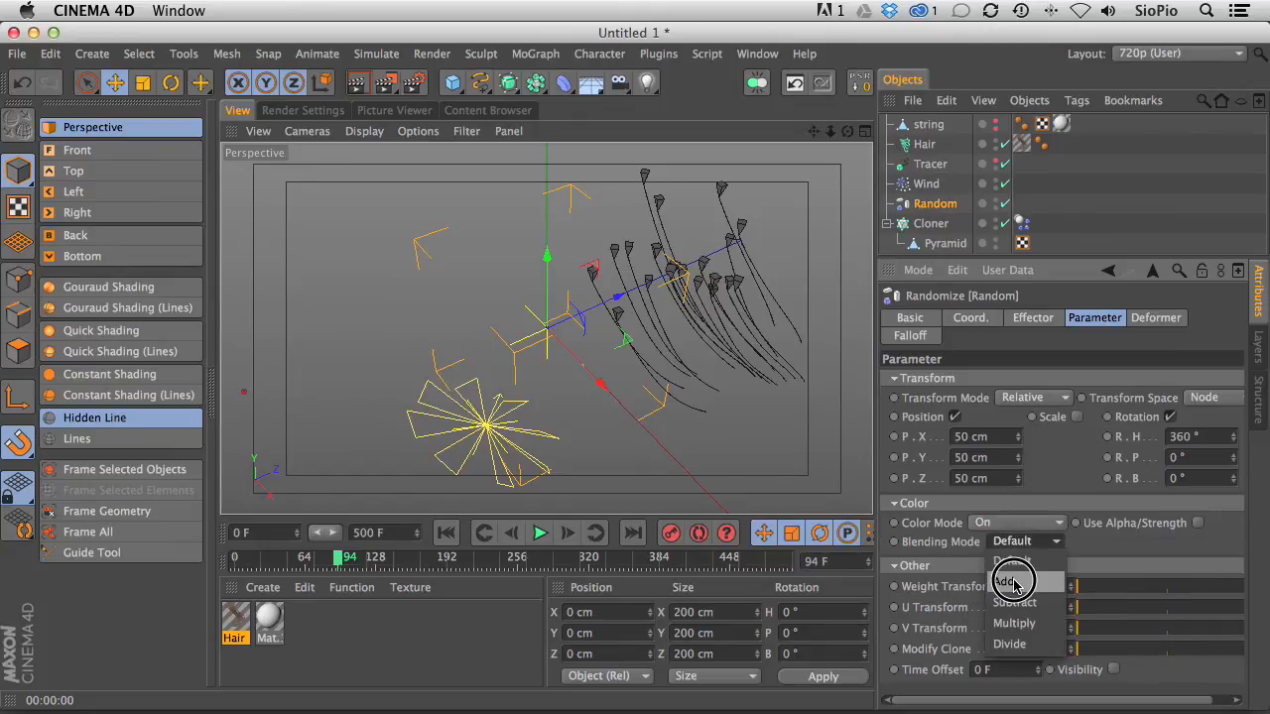
pyautogui.click(1006, 581)
# - Render the view to check the randomised pyramid colours, and replay the simulation from the first frame
pyautogui.hotkey('ctrl', 'r')
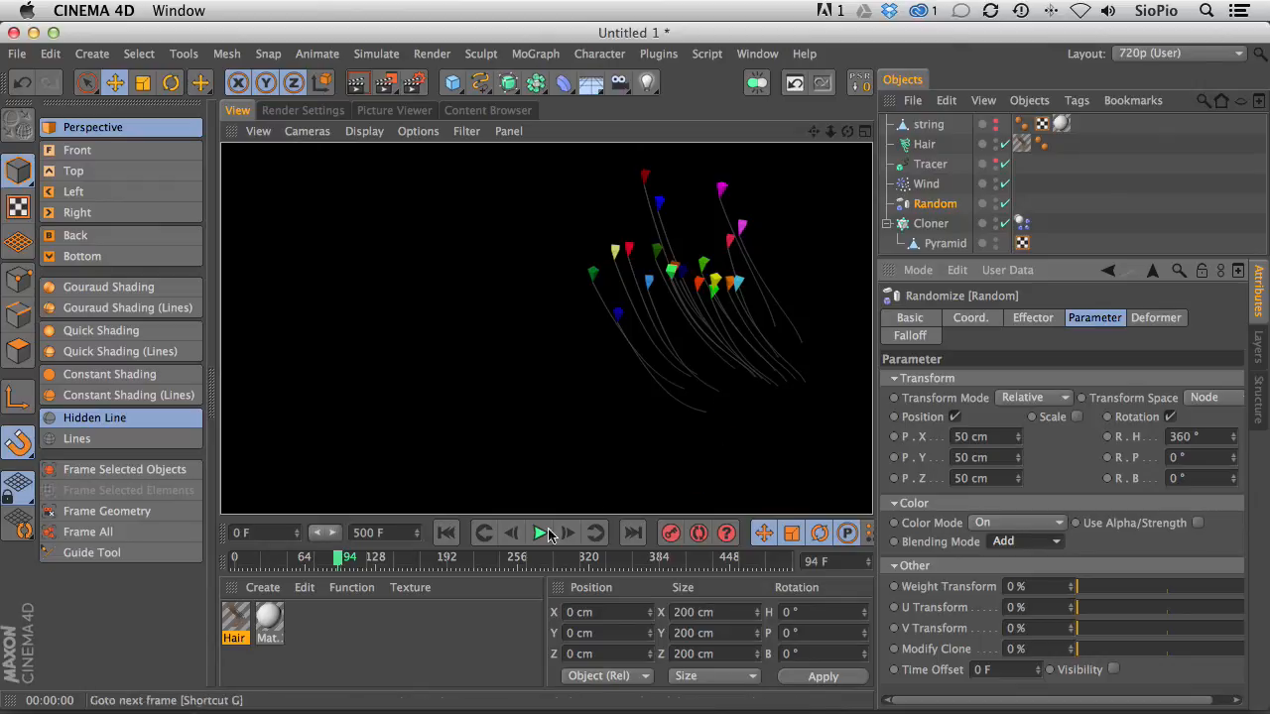
pyautogui.click(447, 534)
pyautogui.click(540, 534)
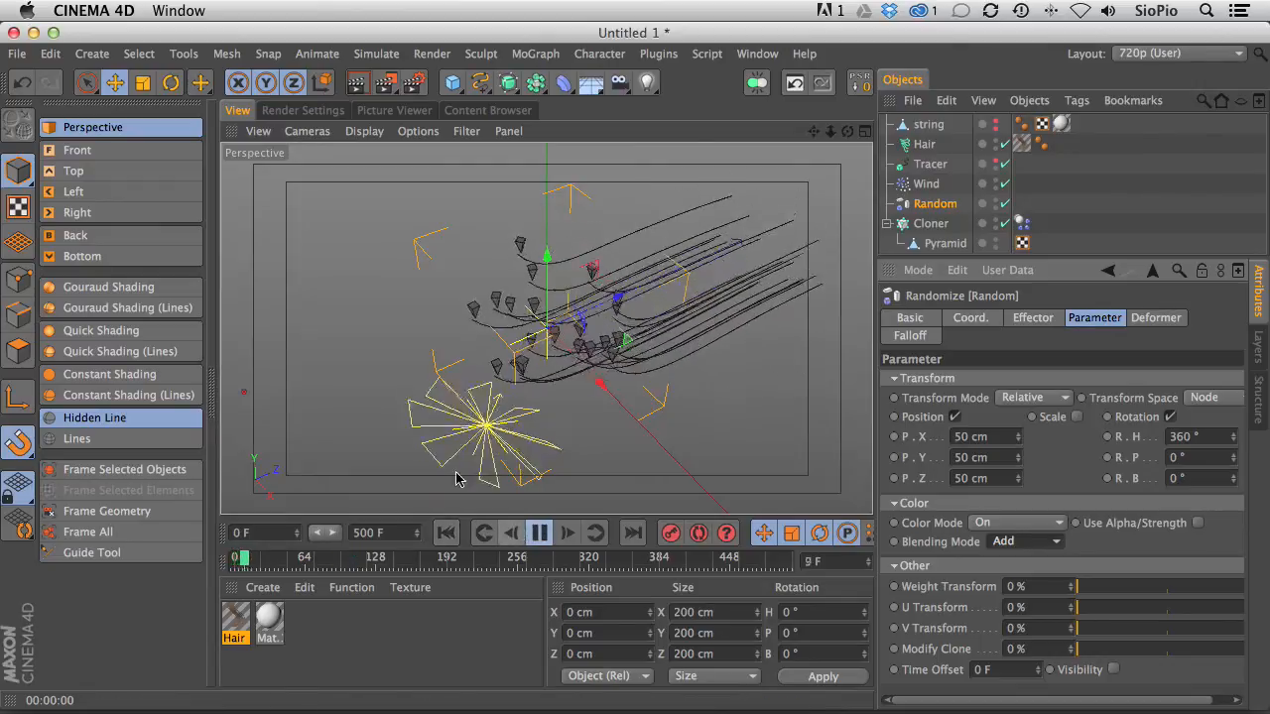